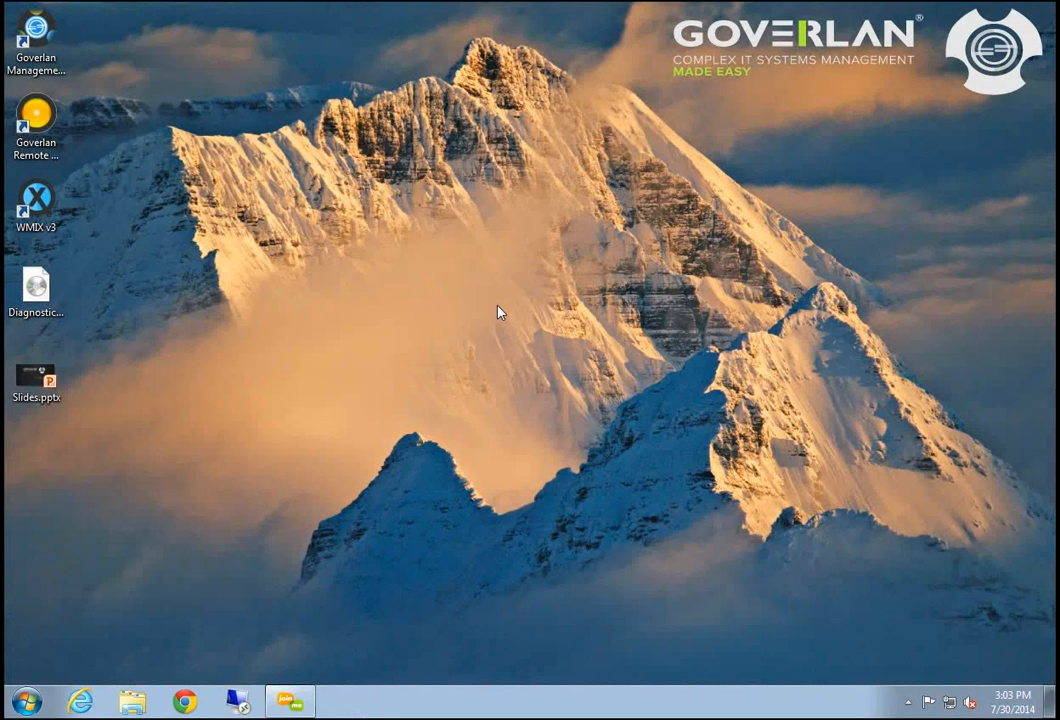
Launch the Goverlan management console and switch to the Administration & Diagnostics view
{"action": "double_click", "coordinate": [36, 30]}
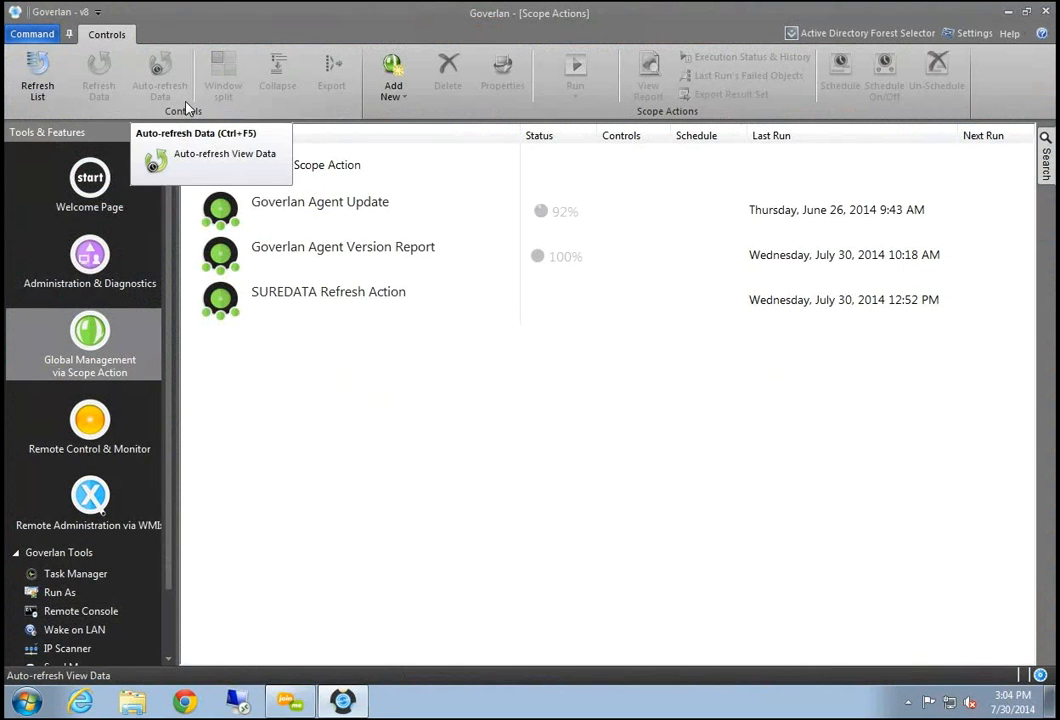
{"action": "left_click", "coordinate": [98, 261]}
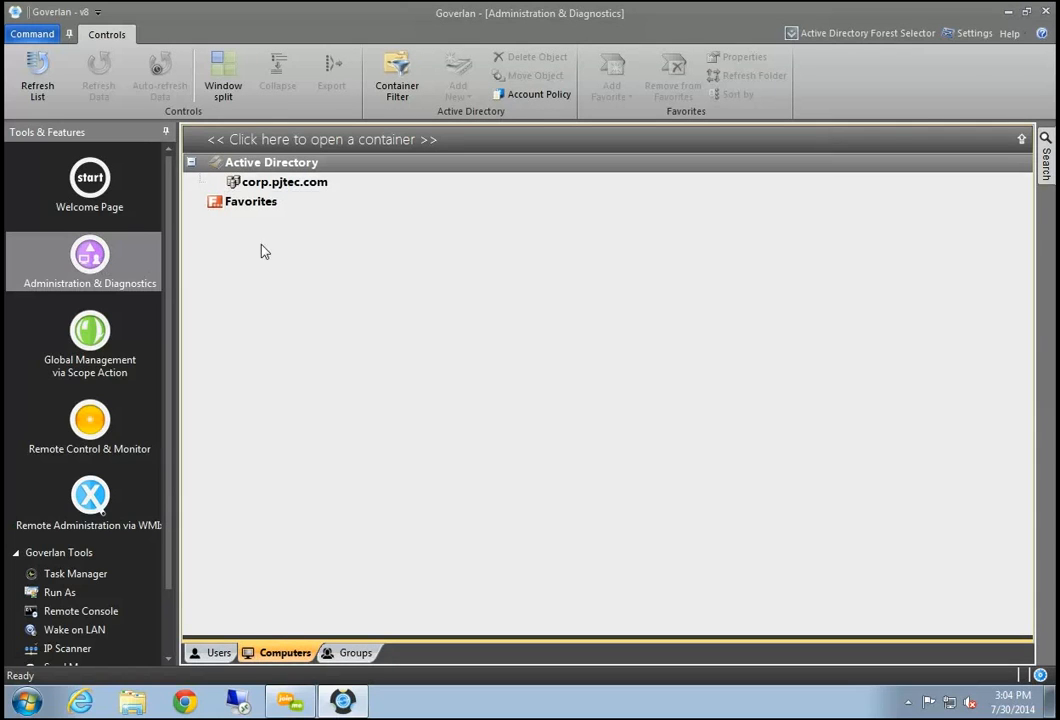
Open the application's database settings and review the database type, database name and folder path
{"action": "left_click", "coordinate": [1045, 11]}
{"action": "left_click", "coordinate": [970, 34]}
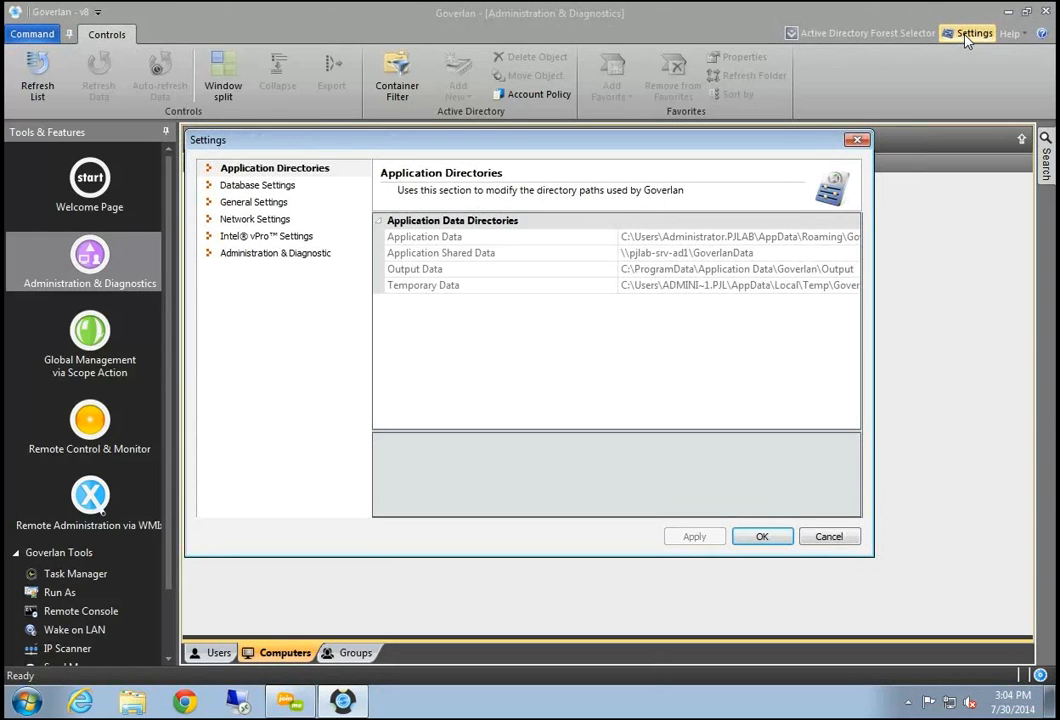
{"action": "left_click", "coordinate": [280, 187]}
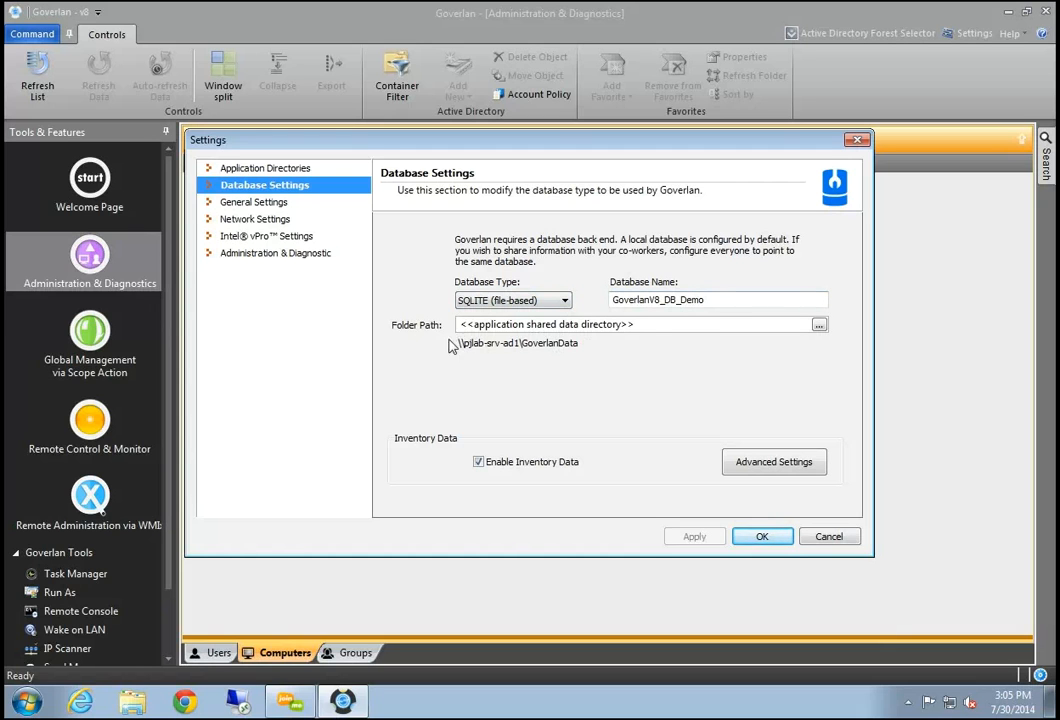
{"action": "left_click", "coordinate": [699, 352]}
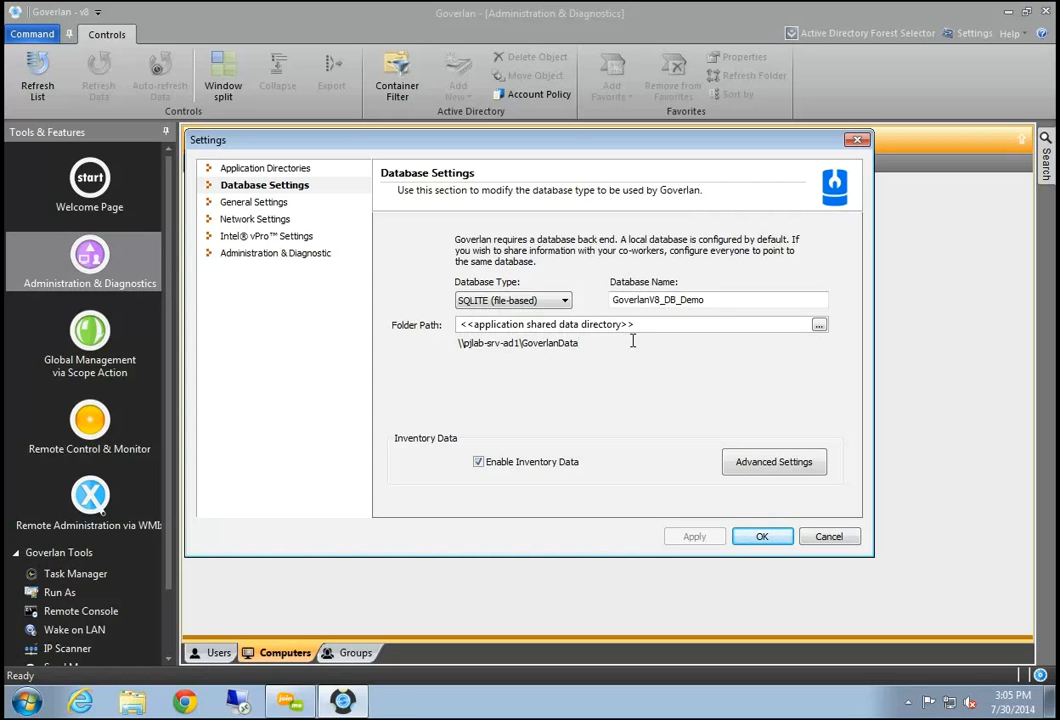
{"action": "left_click_drag", "start_coordinate": [705, 300], "coordinate": [614, 299]}
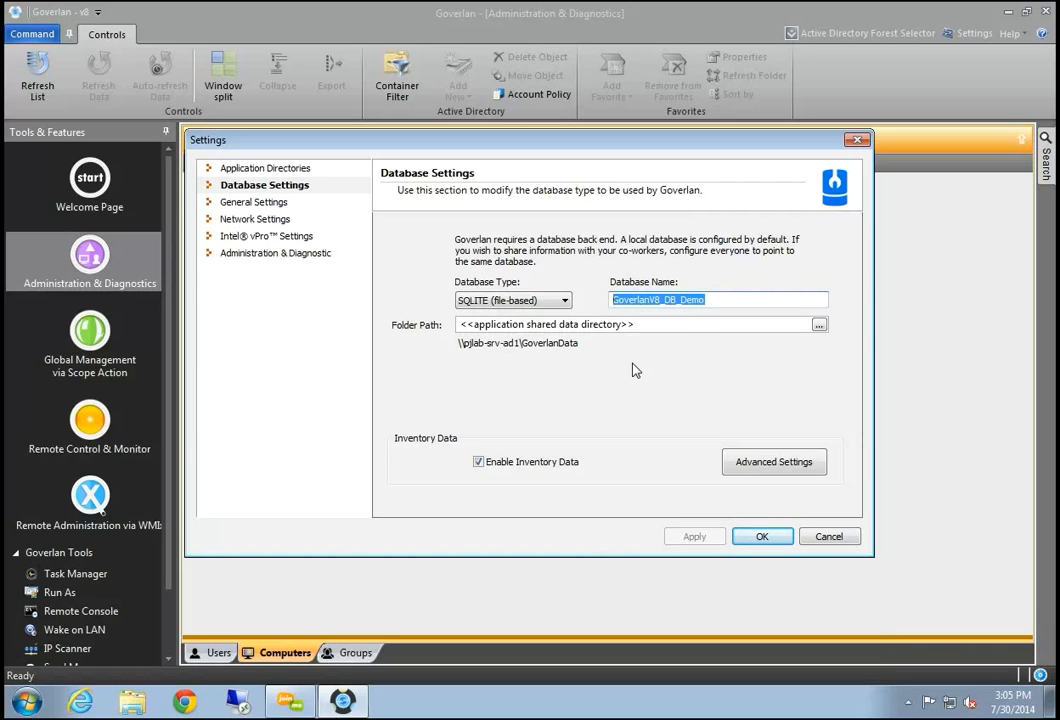
Set the database type to Microsoft SQL Server and choose Windows Authentication for the connection
{"action": "left_click", "coordinate": [566, 302]}
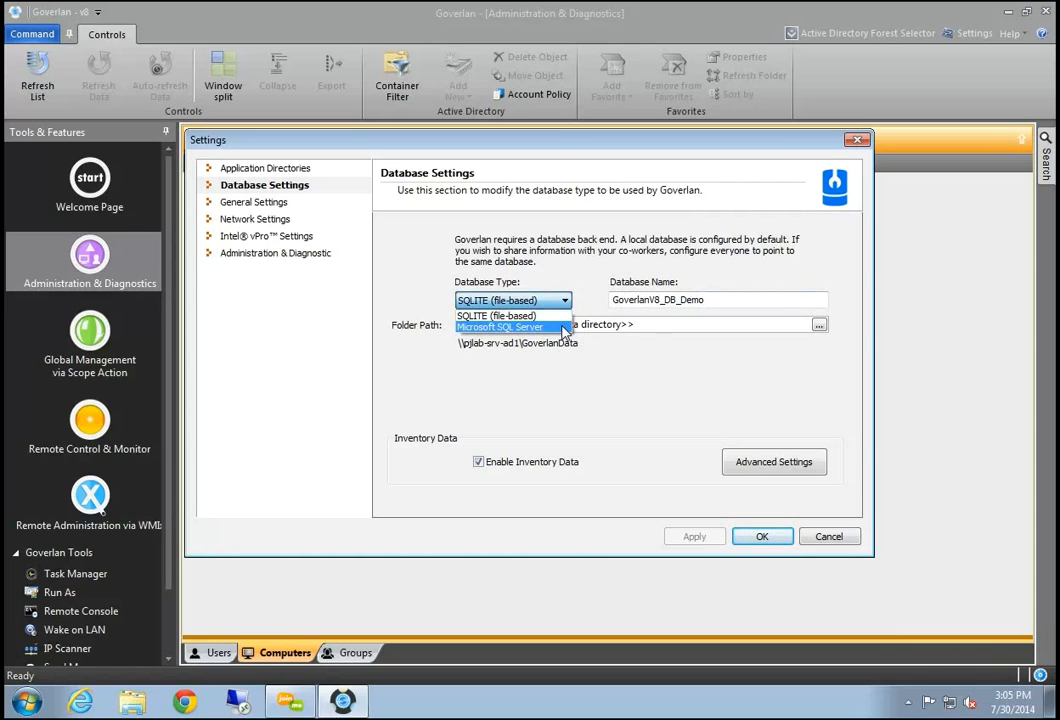
{"action": "left_click", "coordinate": [563, 328]}
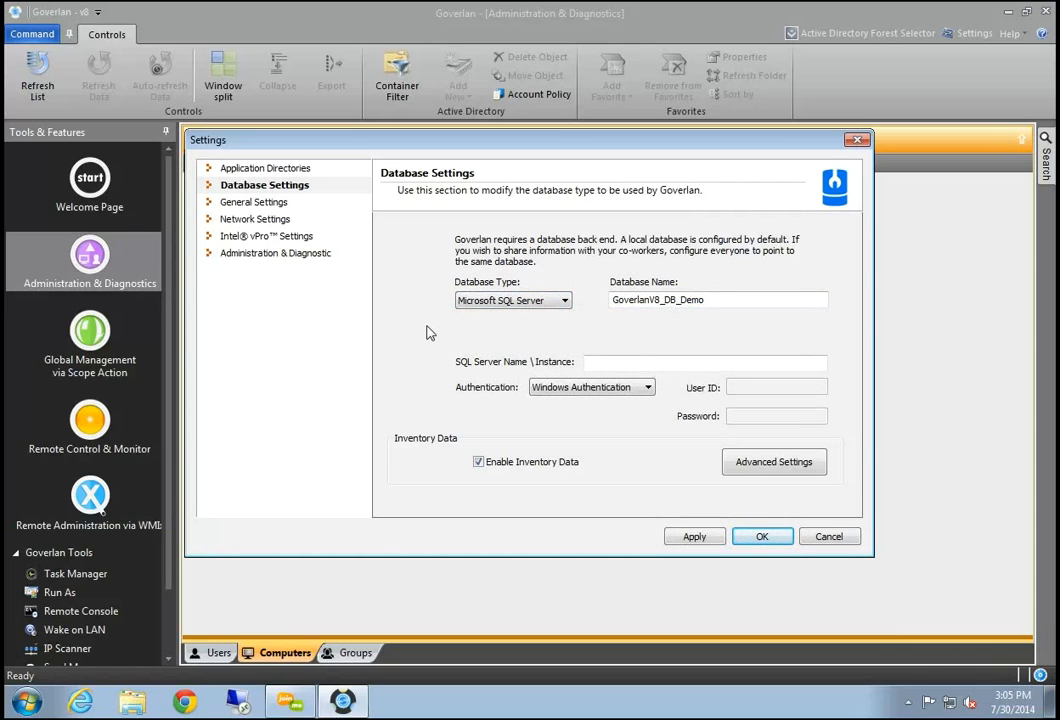
{"action": "left_click_drag", "start_coordinate": [752, 298], "coordinate": [592, 329]}
{"action": "left_click", "coordinate": [605, 361]}
{"action": "left_click", "coordinate": [645, 388]}
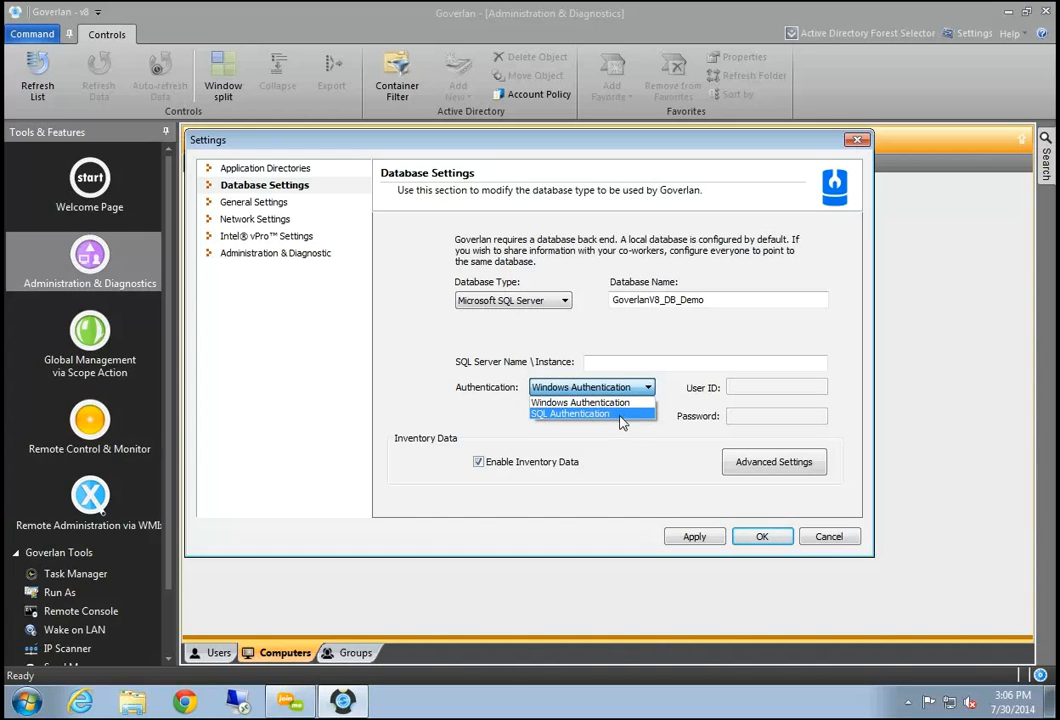
{"action": "left_click", "coordinate": [624, 403]}
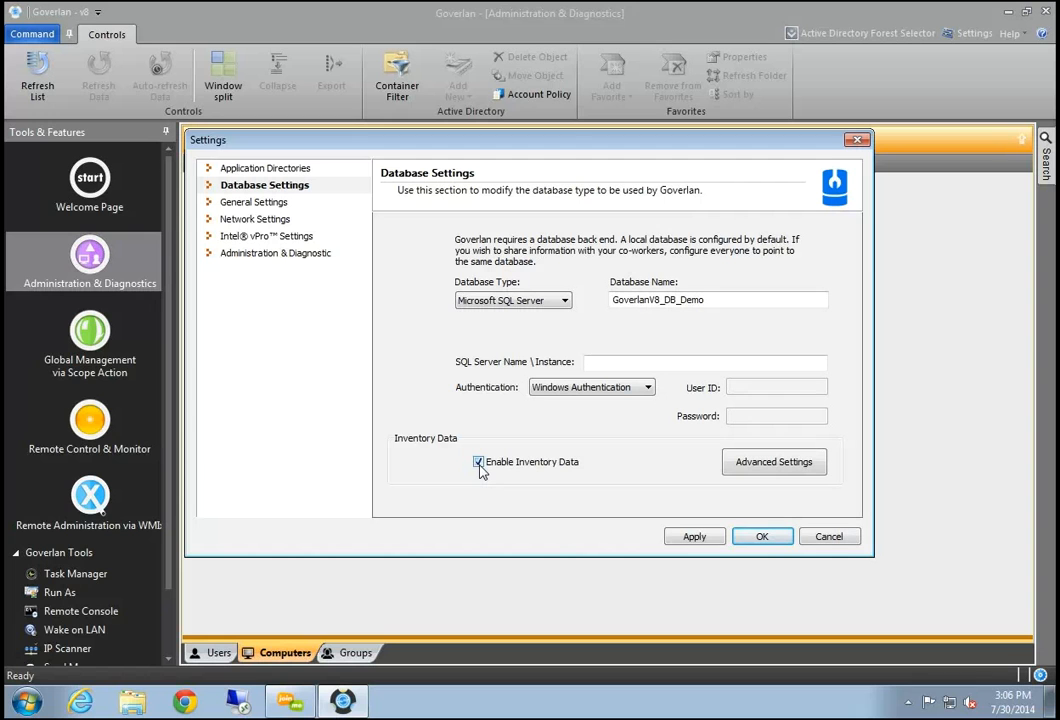
Review the full list of inventory types, their status and database impact in the advanced inventory settings, and close it
{"action": "left_click", "coordinate": [795, 470]}
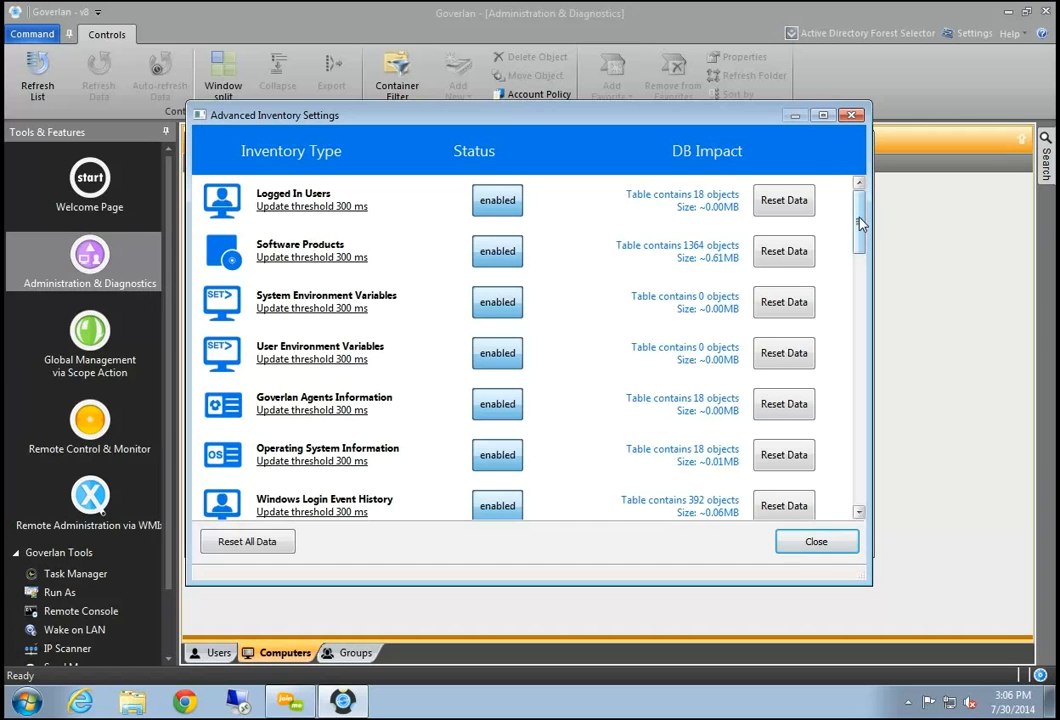
{"action": "left_click_drag", "start_coordinate": [860, 224], "coordinate": [865, 495]}
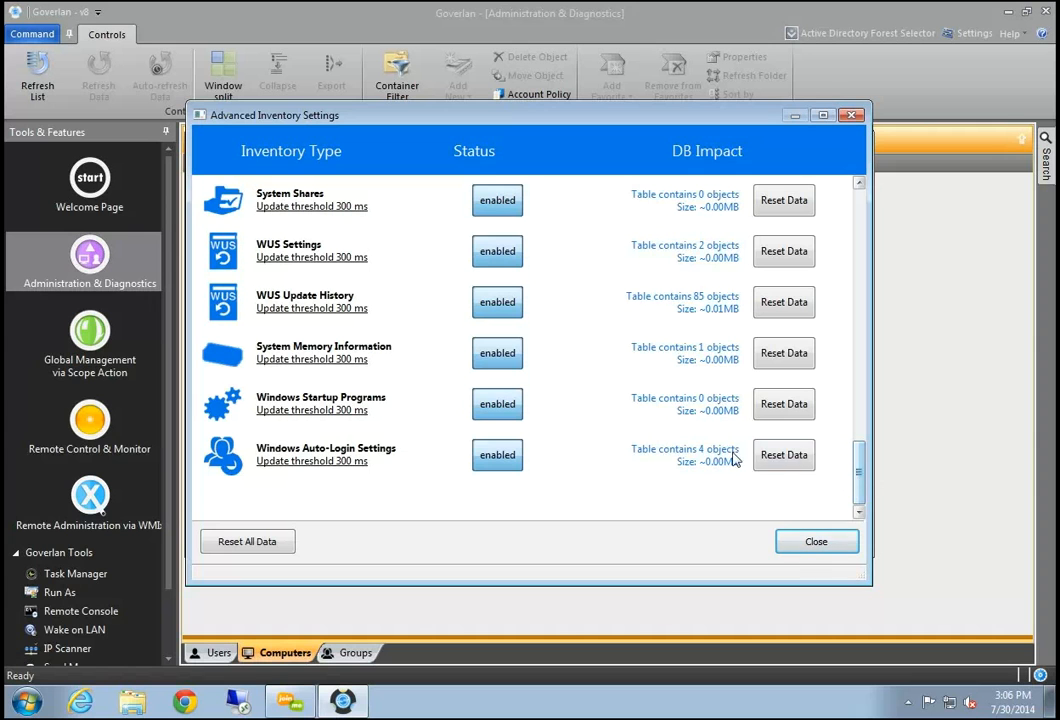
{"action": "left_click_drag", "start_coordinate": [858, 478], "coordinate": [860, 197]}
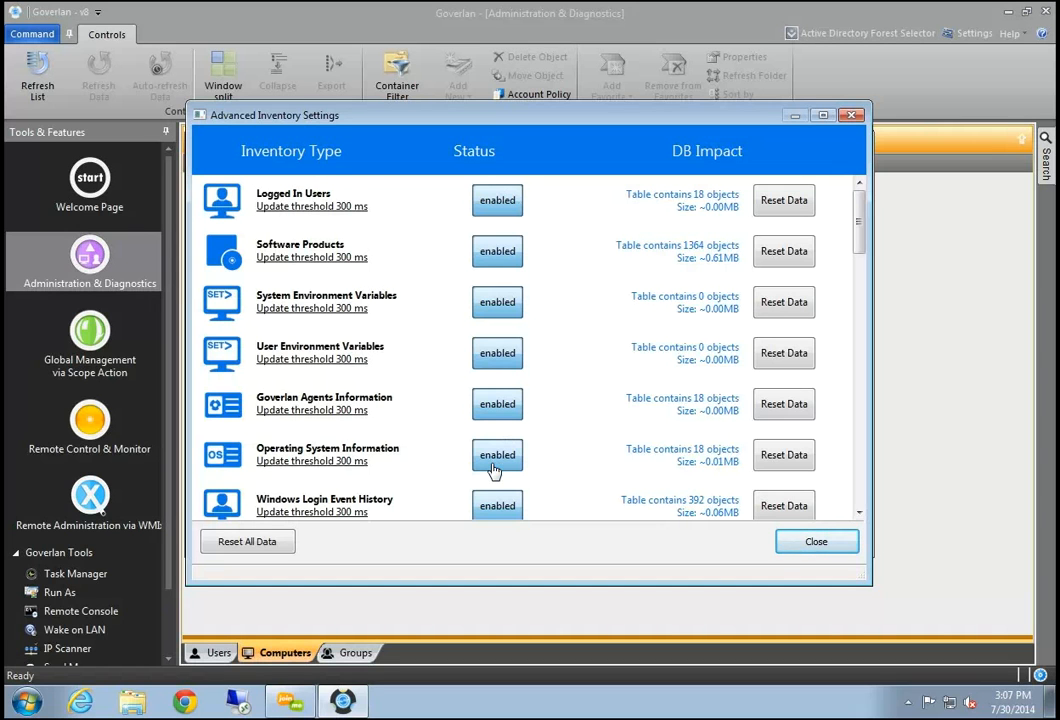
{"action": "left_click_drag", "start_coordinate": [857, 227], "coordinate": [873, 504]}
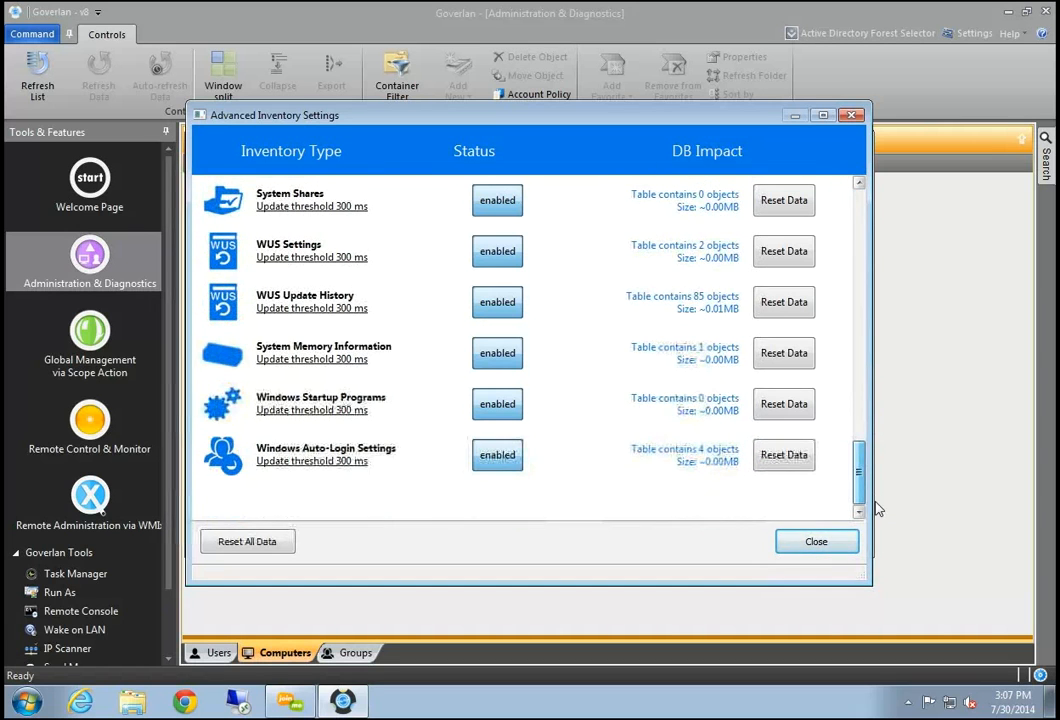
{"action": "left_click", "coordinate": [818, 545]}
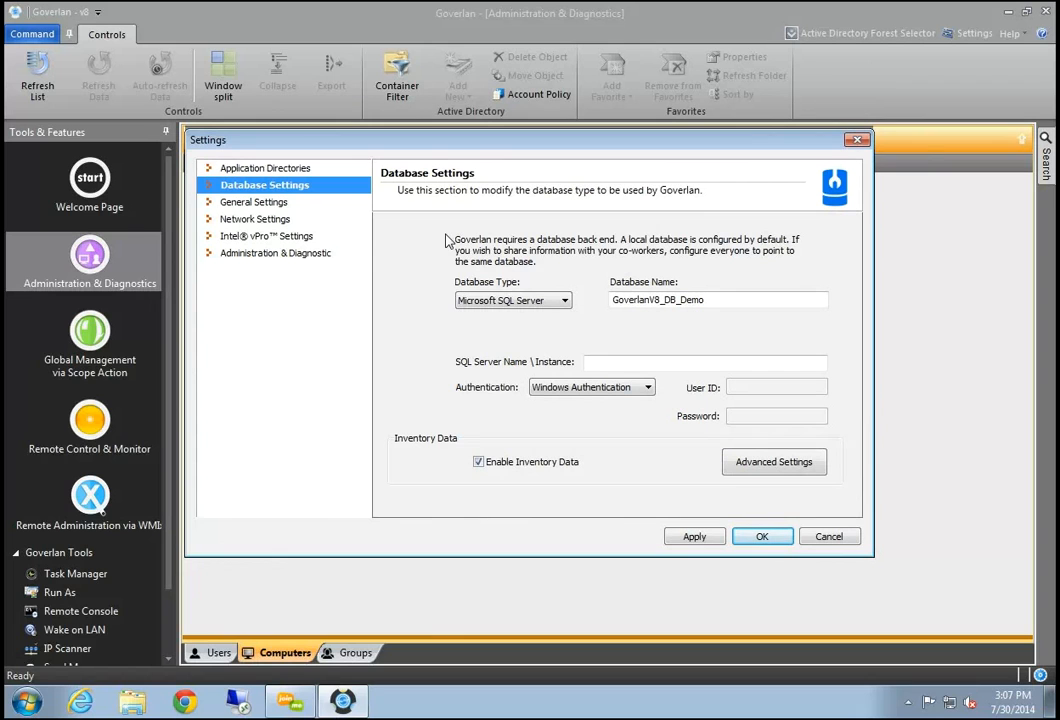
Return the database type to SQLITE (file-based) and close the settings without saving
{"action": "left_click", "coordinate": [510, 301]}
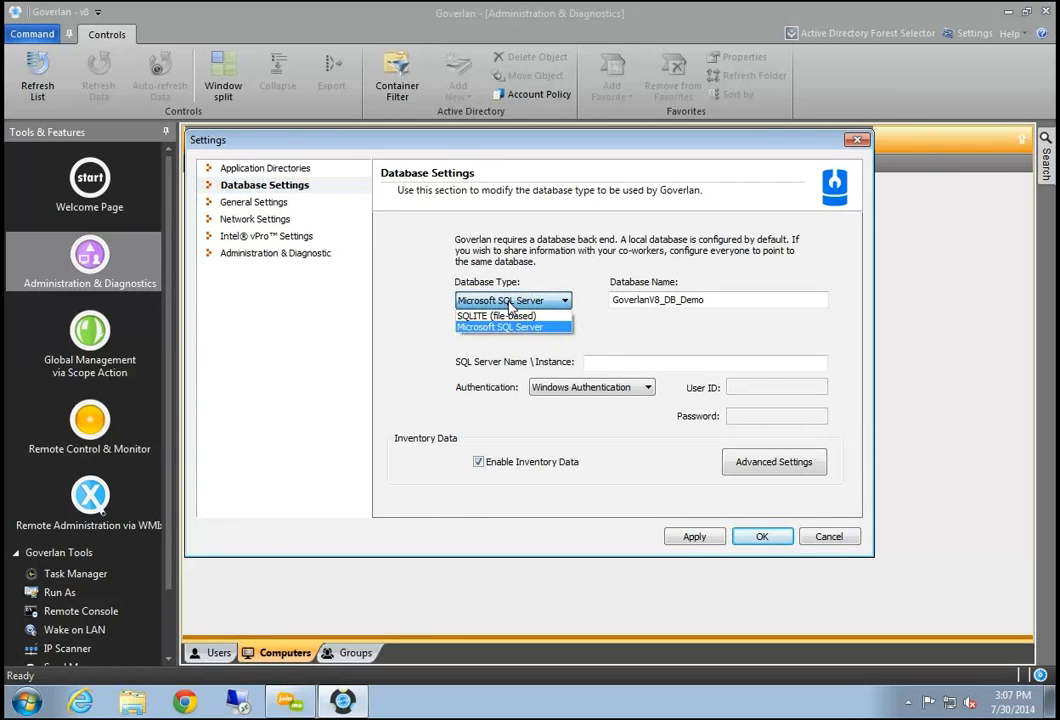
{"action": "left_click", "coordinate": [505, 317]}
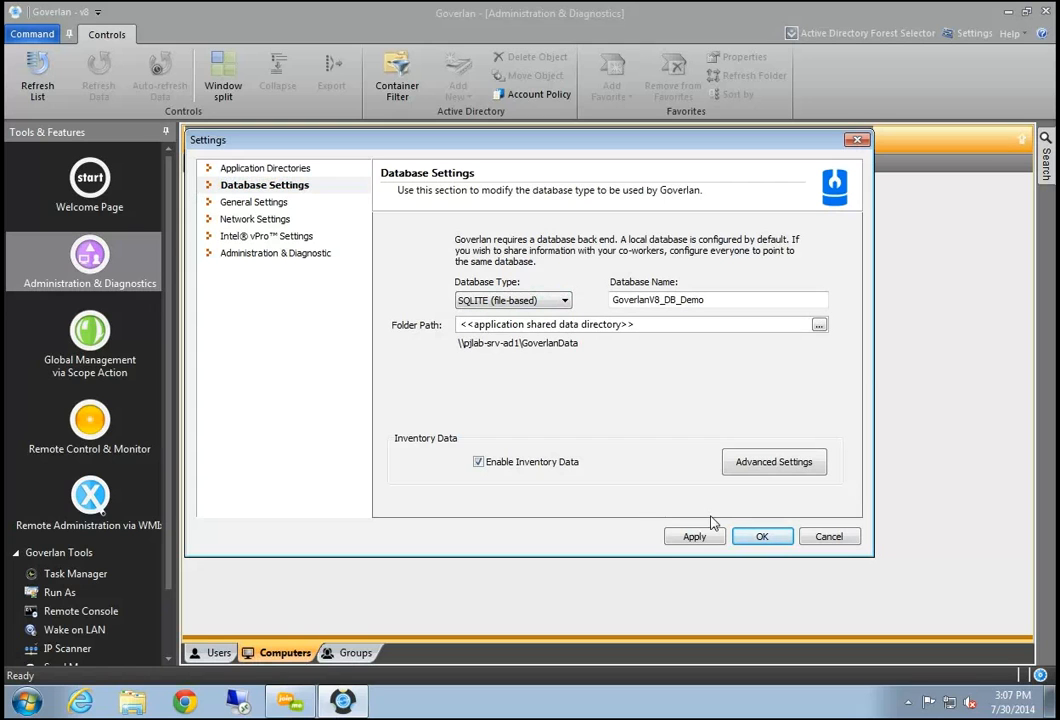
{"action": "left_click", "coordinate": [836, 540]}
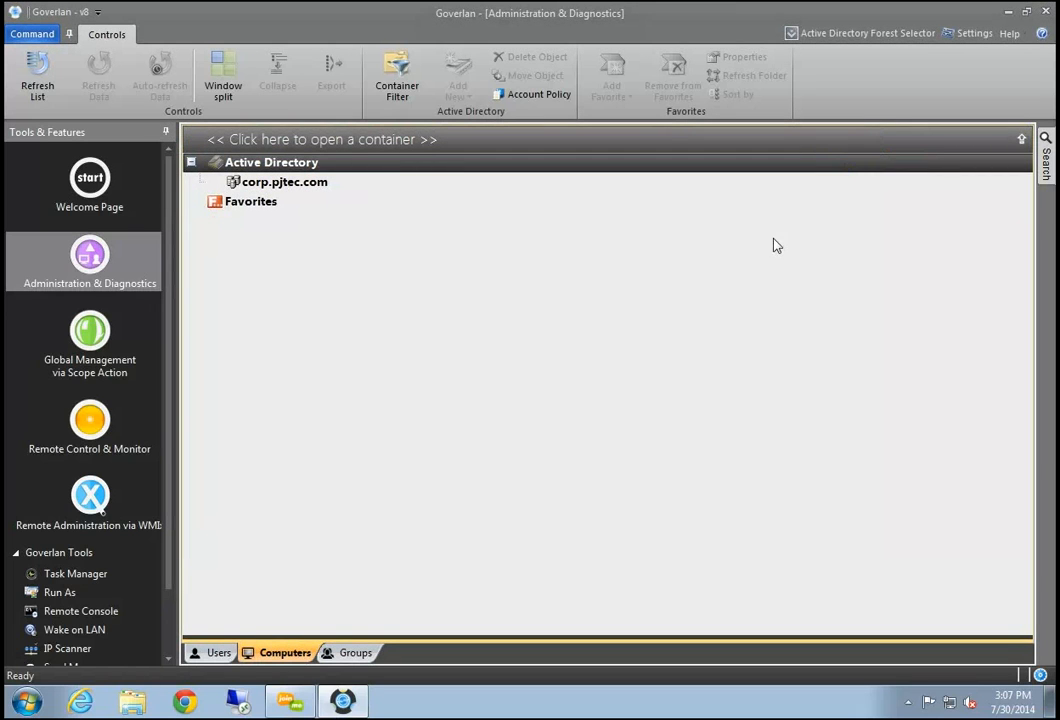
Browse Active Directory to pjlab.corp.pjtec.com, Production, and open the Workstations container
{"action": "double_click", "coordinate": [331, 186]}
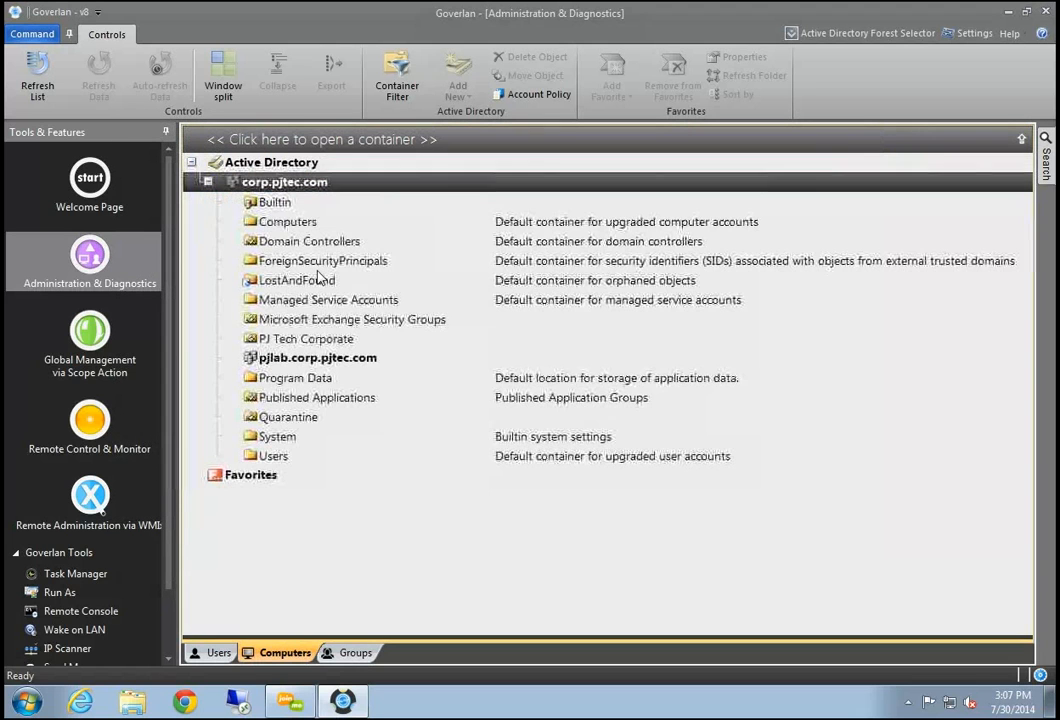
{"action": "double_click", "coordinate": [323, 360]}
{"action": "scroll", "coordinate": [290, 480], "scroll_direction": "down", "scroll_amount": 2}
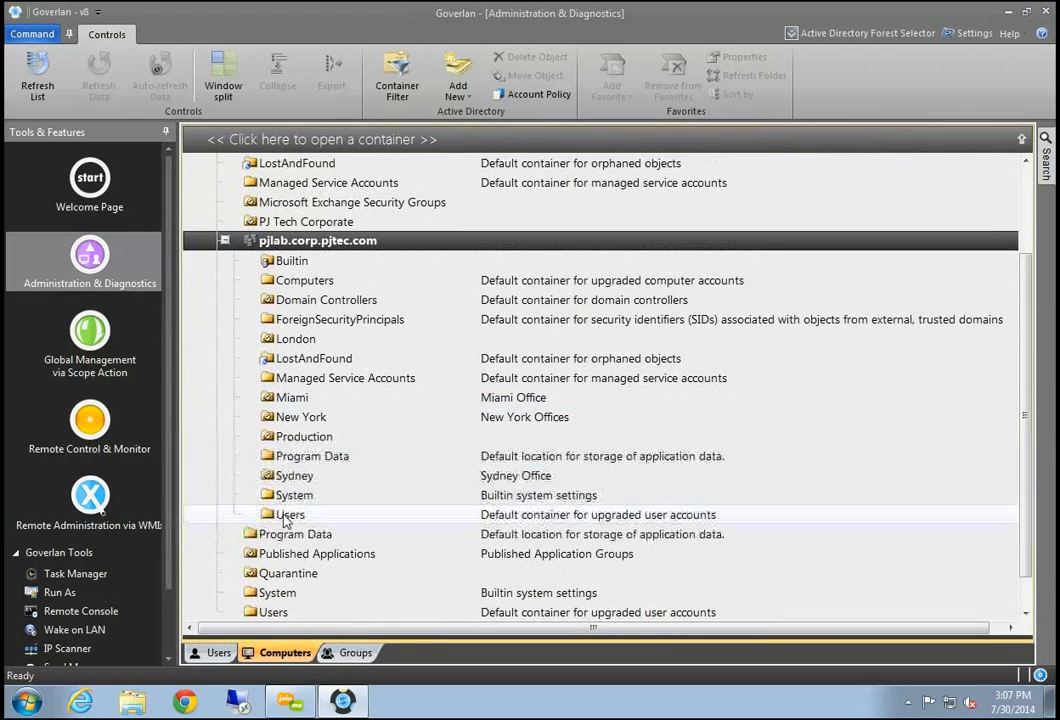
{"action": "double_click", "coordinate": [318, 437]}
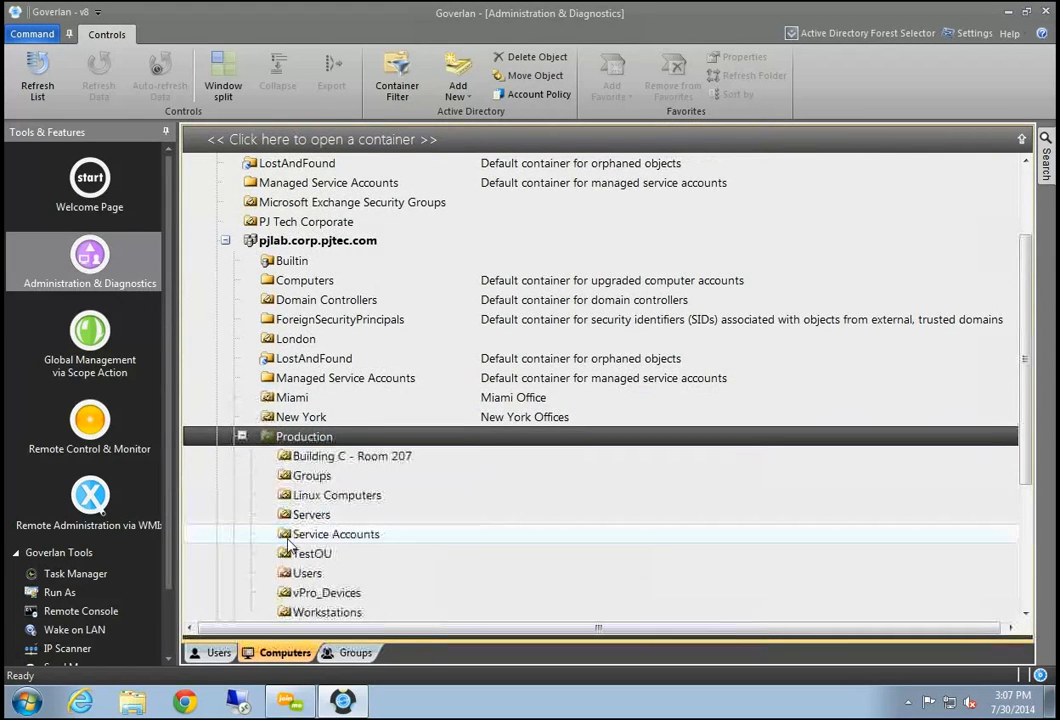
{"action": "scroll", "coordinate": [300, 525], "scroll_direction": "down", "scroll_amount": 2}
{"action": "double_click", "coordinate": [339, 500]}
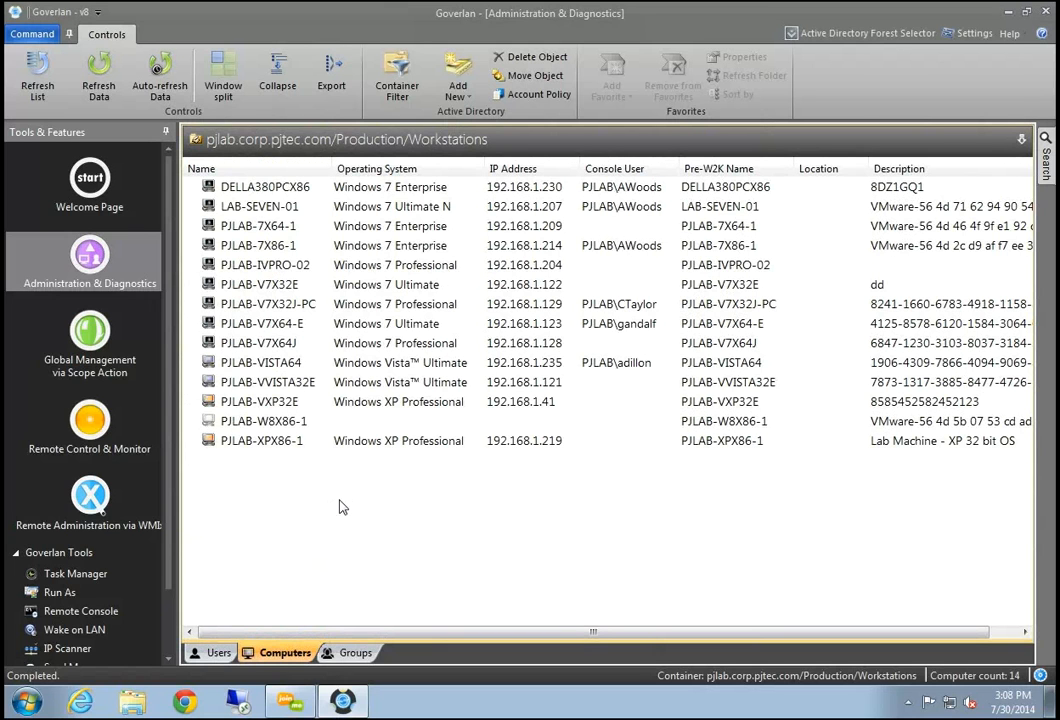
Examine the System Information report of computer PJLAB-7X64-1, from Windows details to login and remote control history, and close it
{"action": "double_click", "coordinate": [277, 228]}
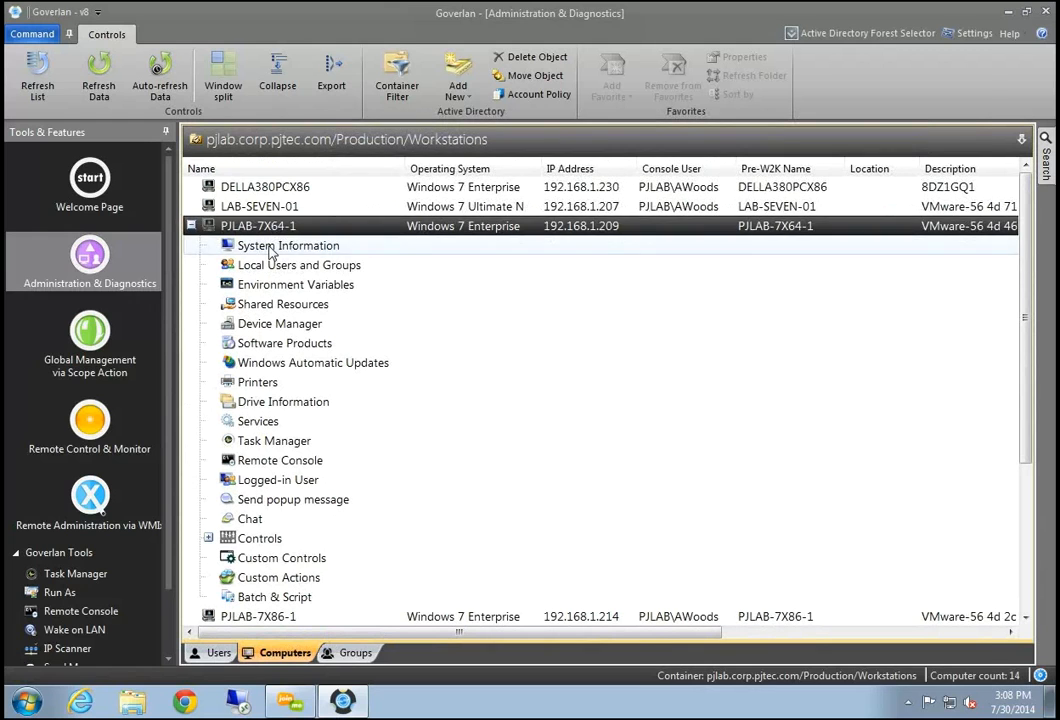
{"action": "left_click", "coordinate": [270, 247]}
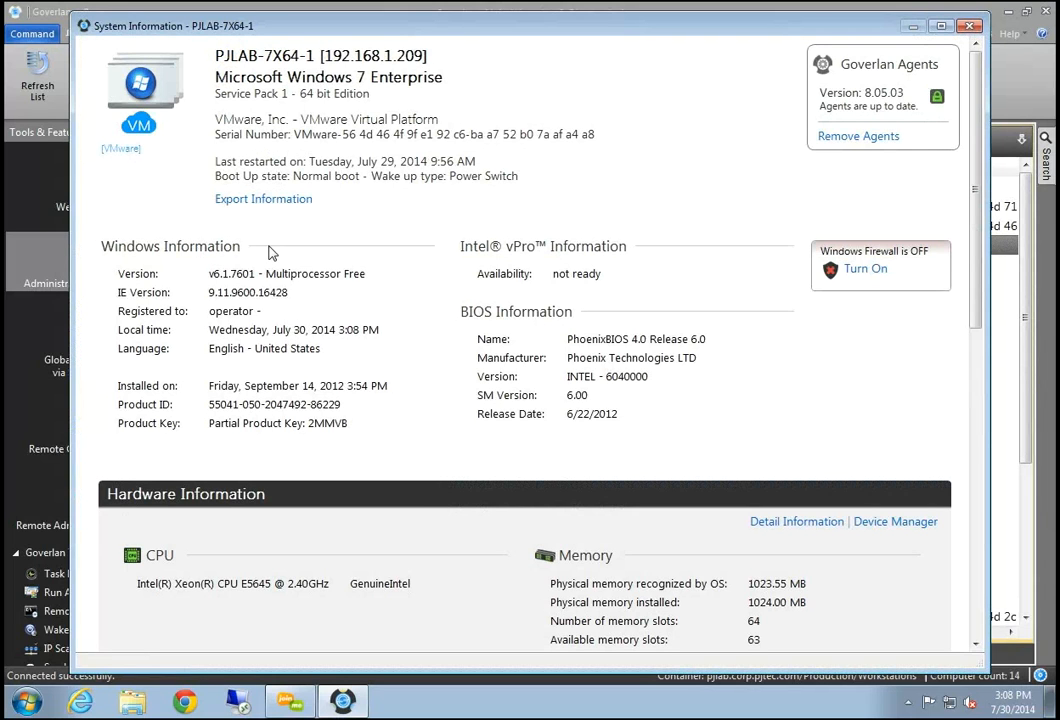
{"action": "scroll", "coordinate": [620, 222], "scroll_direction": "down", "scroll_amount": 5}
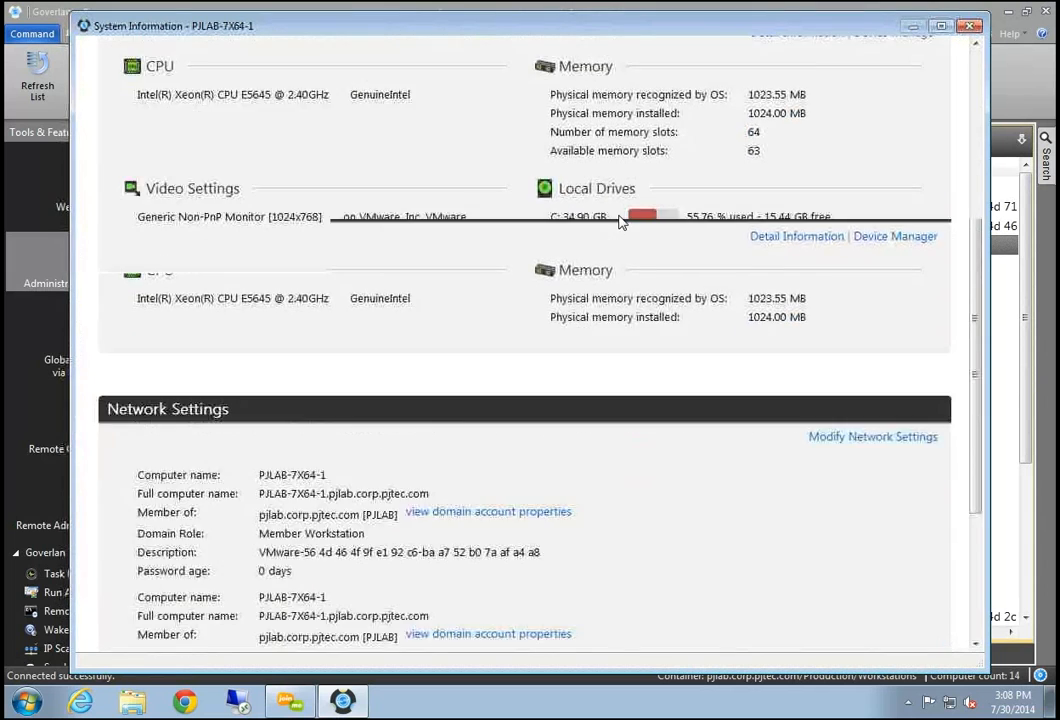
{"action": "scroll", "coordinate": [620, 222], "scroll_direction": "down", "scroll_amount": 3}
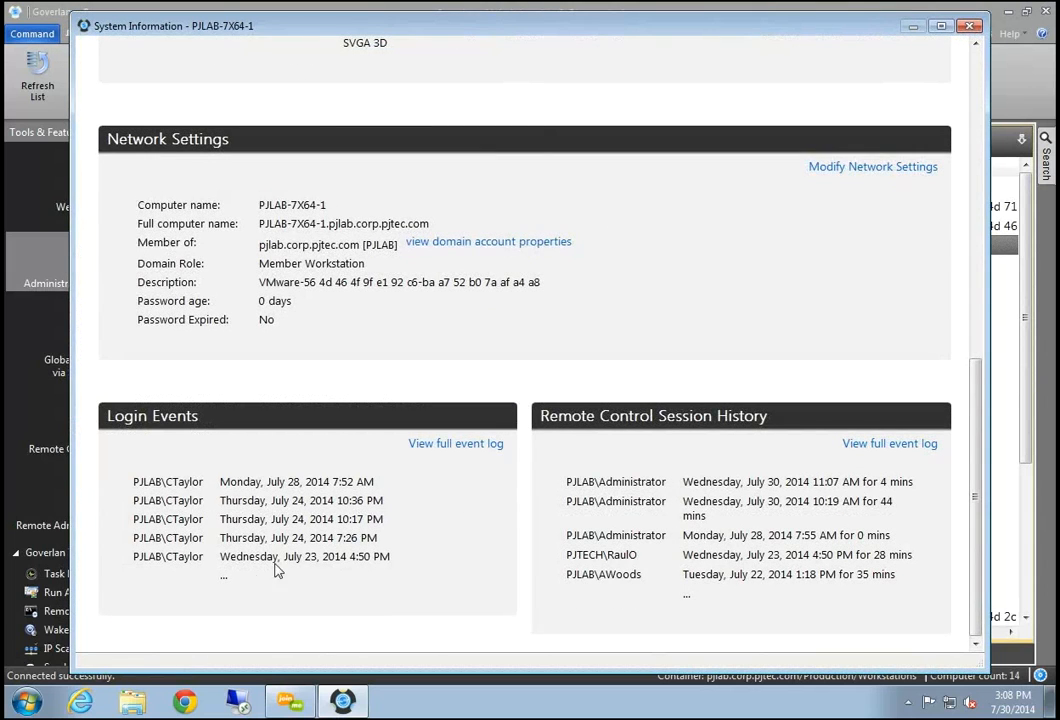
{"action": "scroll", "coordinate": [511, 419], "scroll_direction": "up", "scroll_amount": 8}
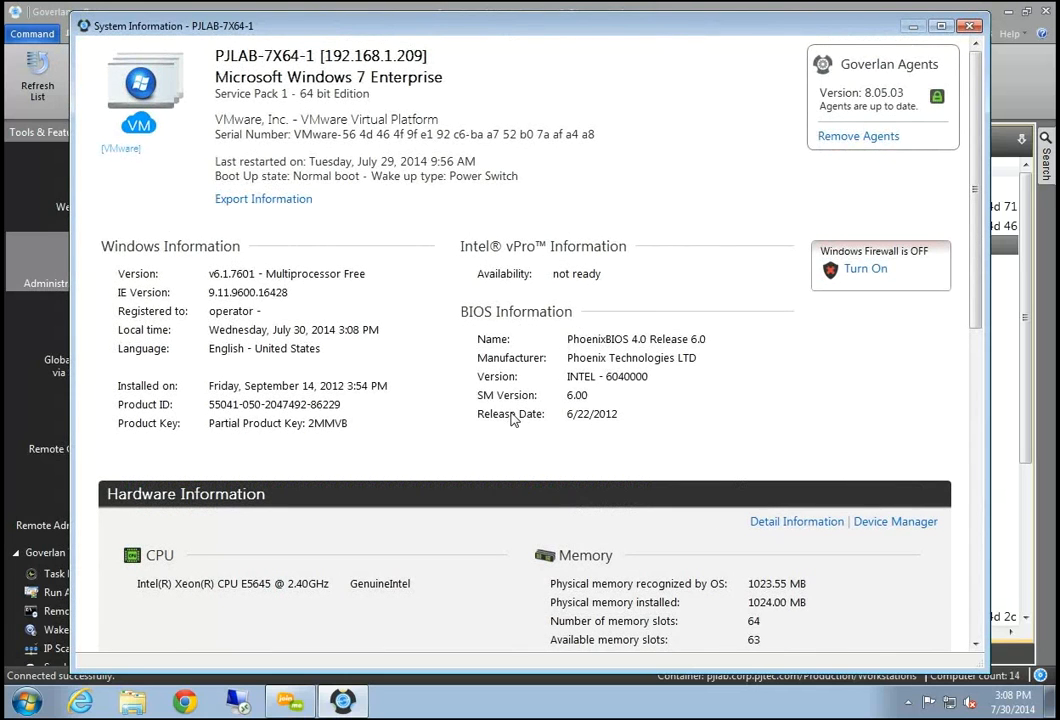
{"action": "scroll", "coordinate": [349, 317], "scroll_direction": "down", "scroll_amount": 3}
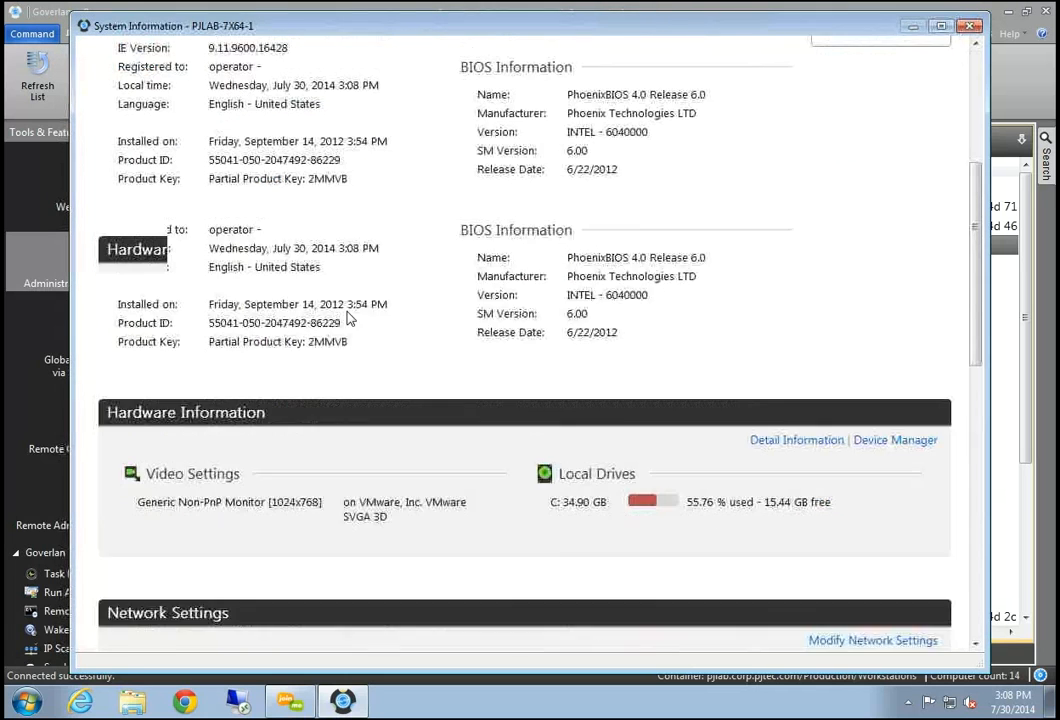
{"action": "scroll", "coordinate": [349, 317], "scroll_direction": "down", "scroll_amount": 5}
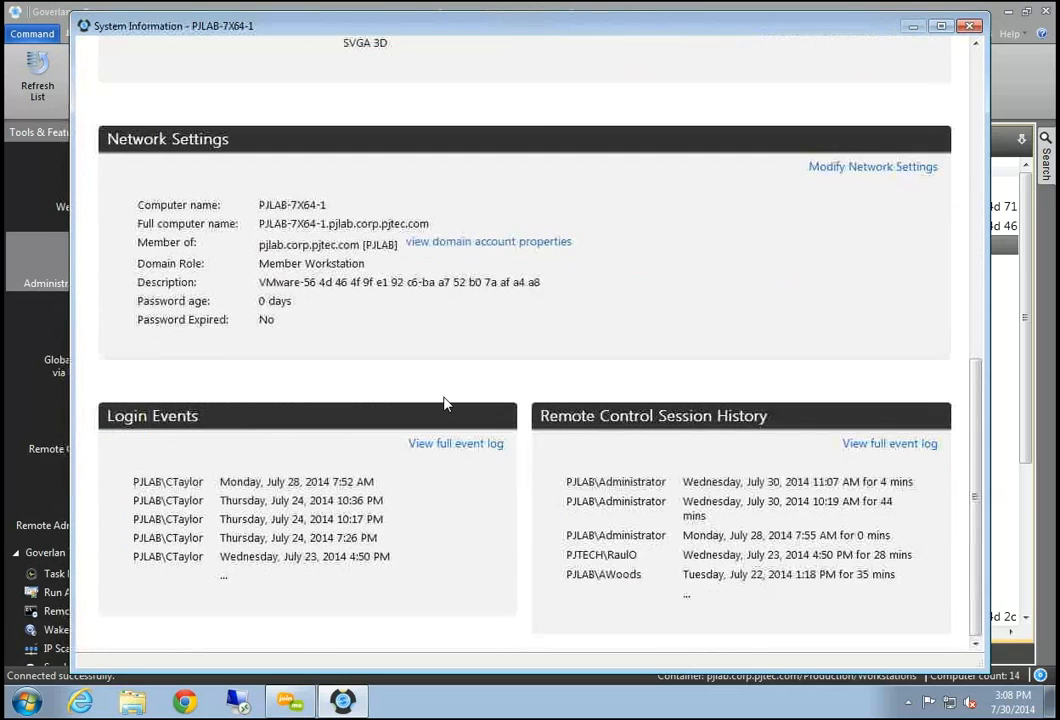
{"action": "scroll", "coordinate": [447, 404], "scroll_direction": "up", "scroll_amount": 8}
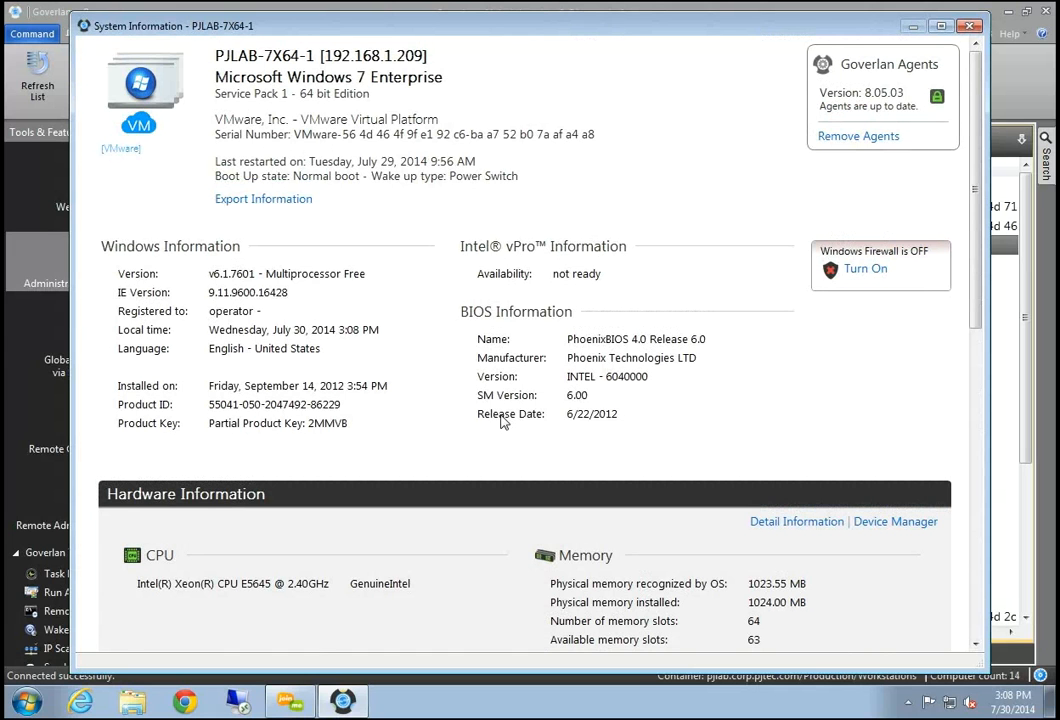
{"action": "left_click", "coordinate": [970, 27]}
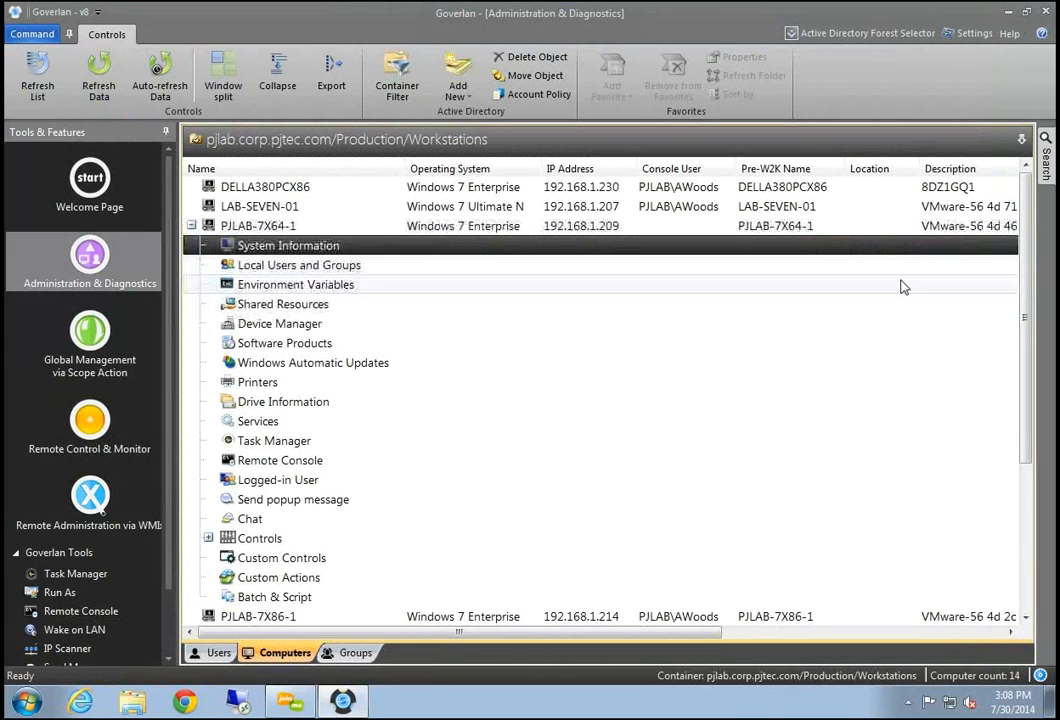
{"action": "left_click", "coordinate": [265, 228]}
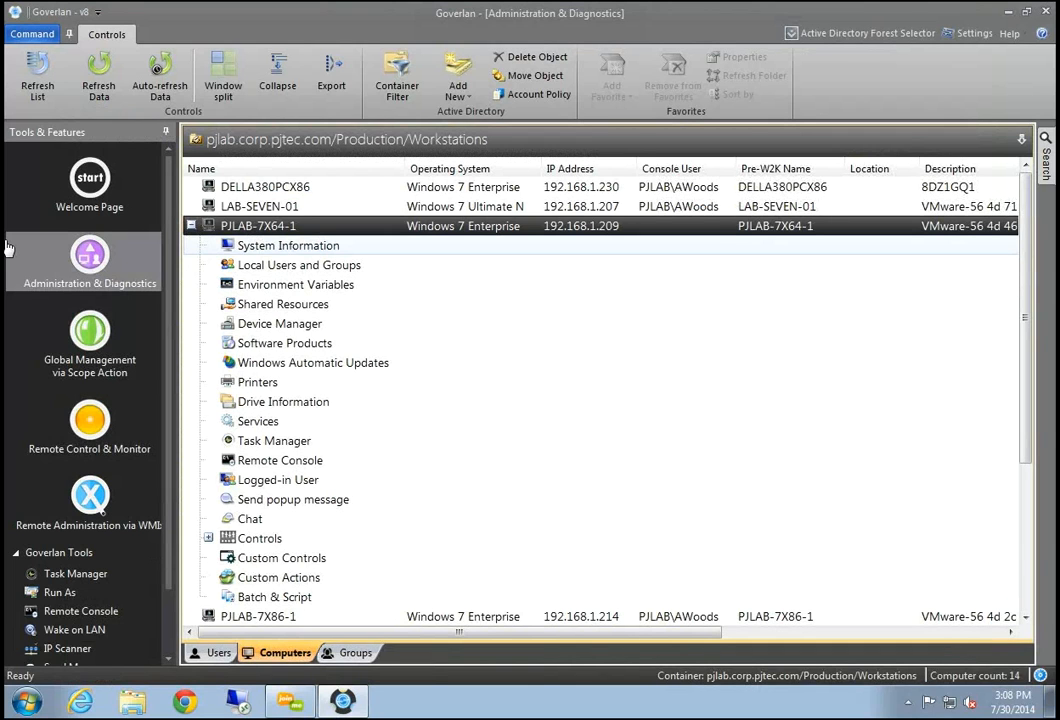
{"action": "left_click", "coordinate": [270, 250]}
{"action": "left_click", "coordinate": [205, 304]}
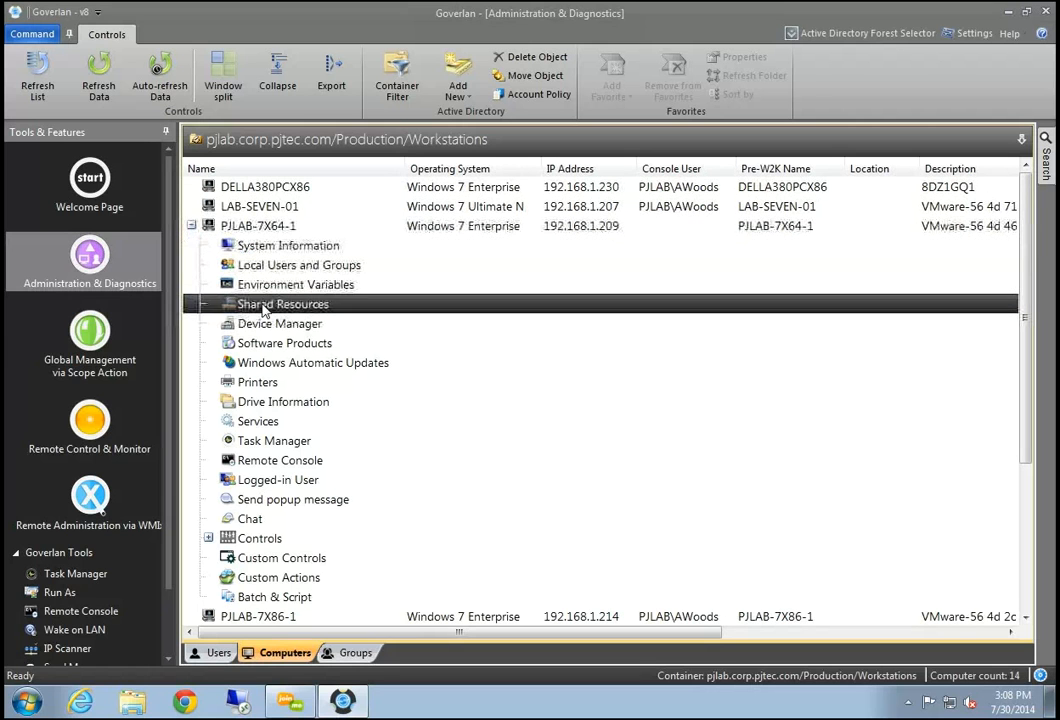
Refresh the list of computers in the Workstations container and select PJLAB-7X64-1
{"action": "left_click", "coordinate": [38, 80]}
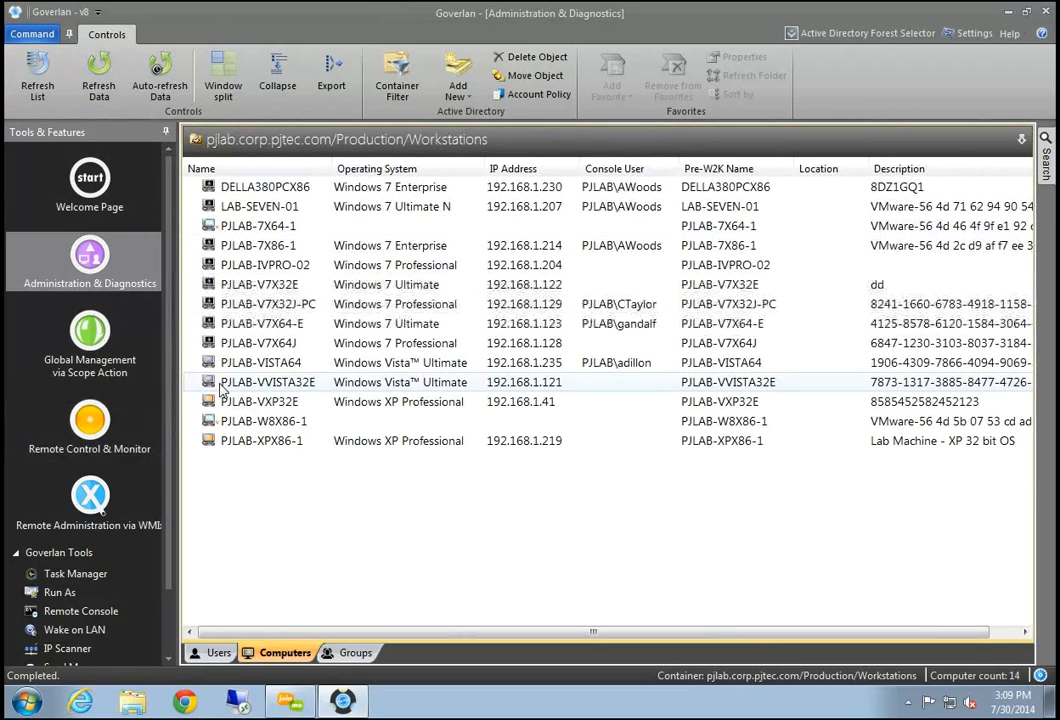
{"action": "left_click", "coordinate": [270, 228]}
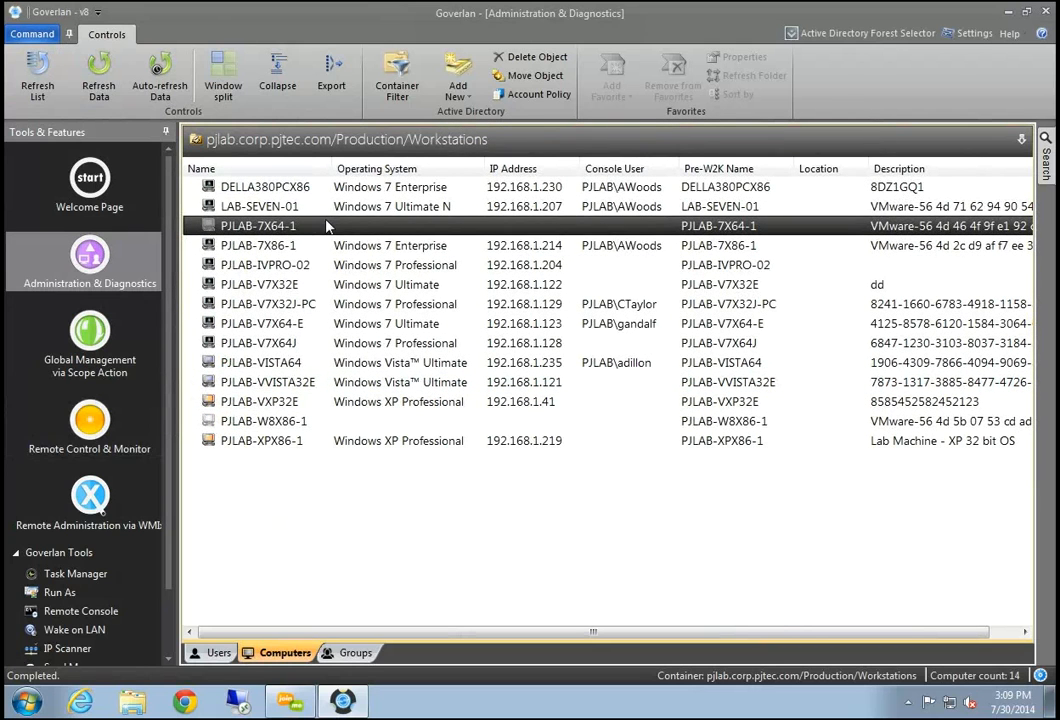
Examine the historical System Information report of offline computer PJLAB-7X64-1, including hardware, network settings and login events, and close it
{"action": "double_click", "coordinate": [278, 226]}
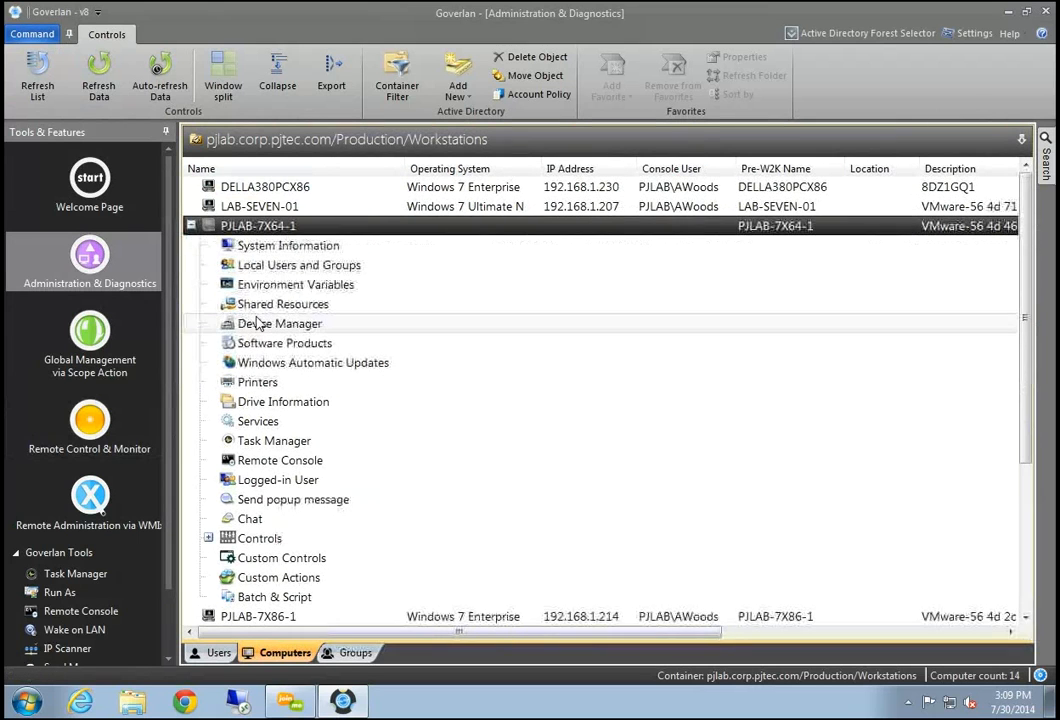
{"action": "double_click", "coordinate": [277, 250]}
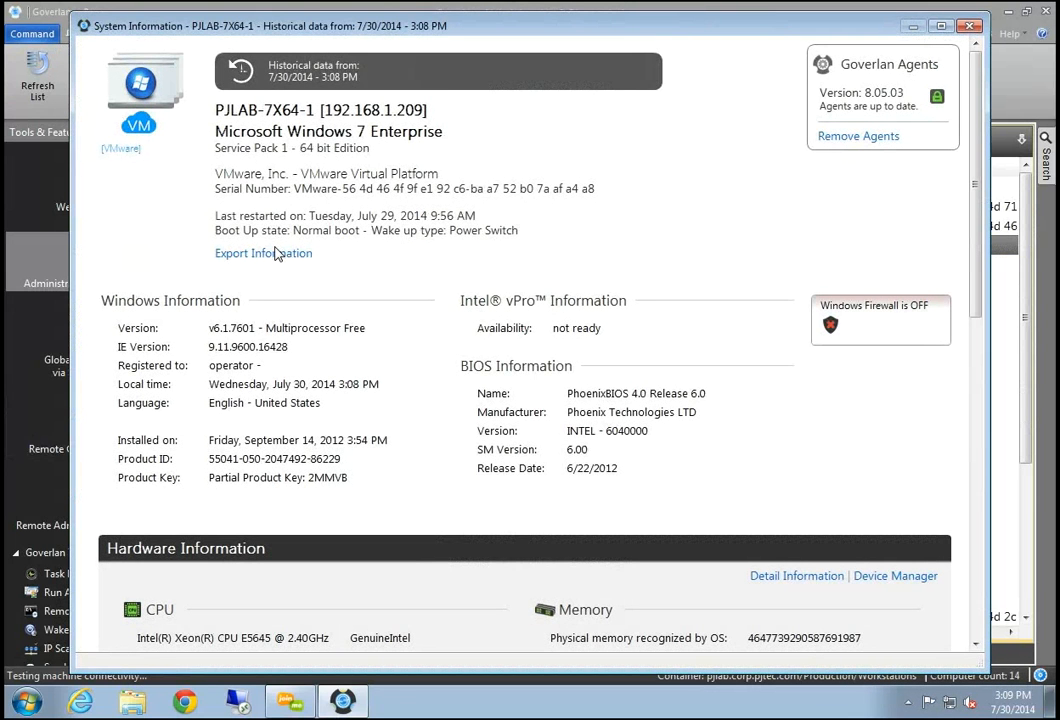
{"action": "left_click_drag", "start_coordinate": [283, 30], "coordinate": [283, 83]}
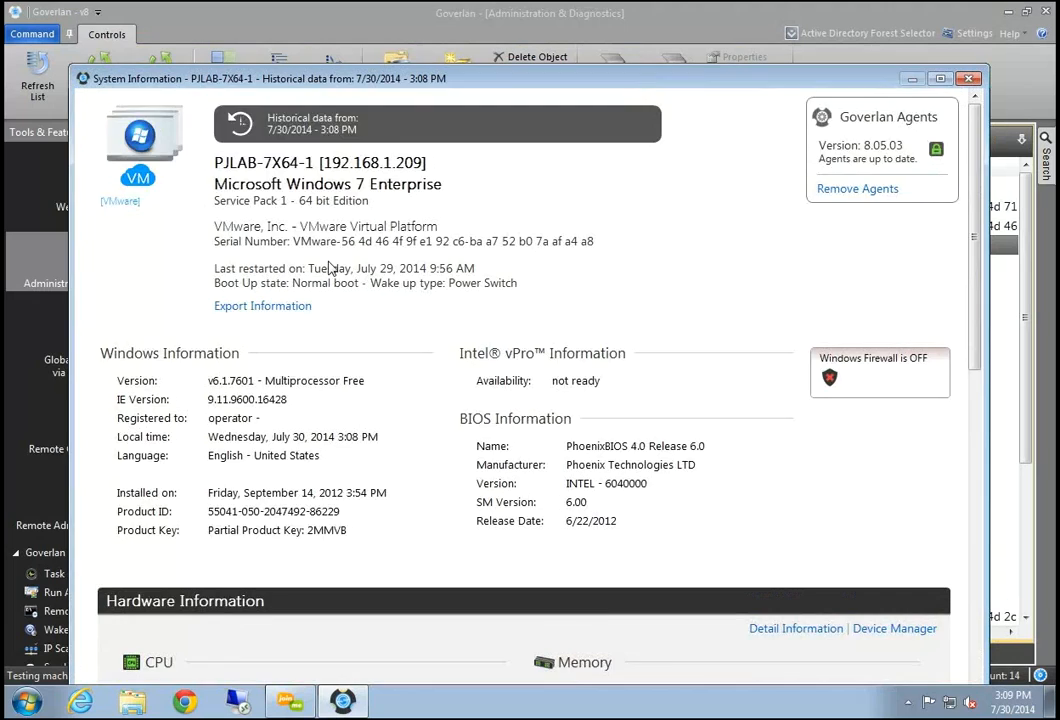
{"action": "scroll", "coordinate": [300, 268], "scroll_direction": "down", "scroll_amount": 5}
{"action": "scroll", "coordinate": [335, 332], "scroll_direction": "down", "scroll_amount": 12}
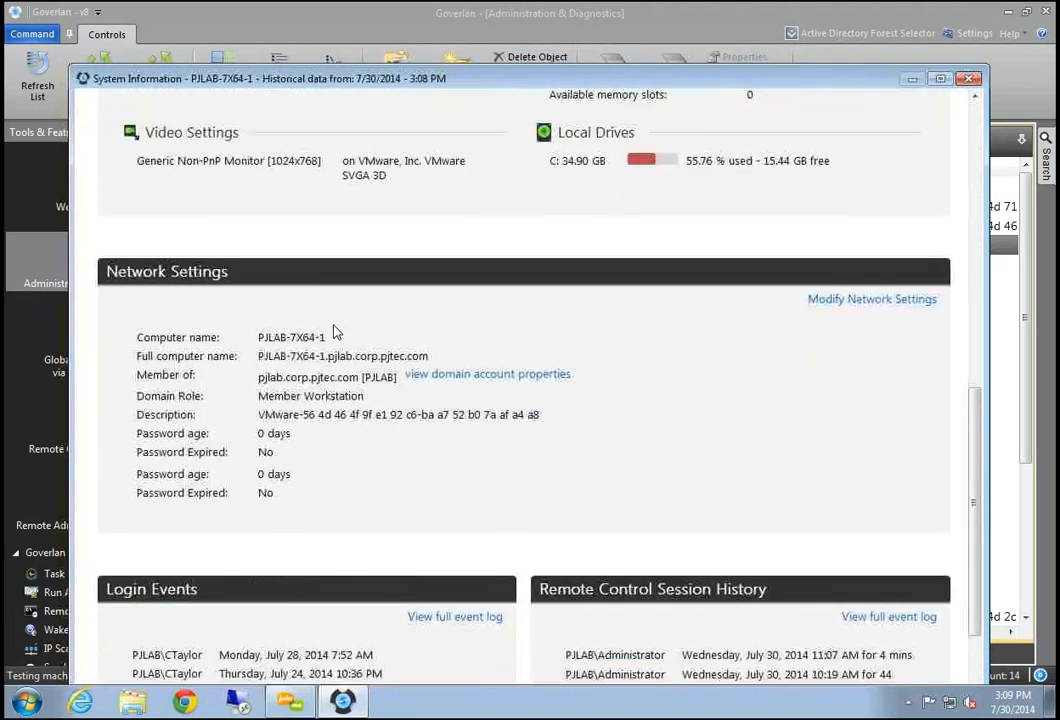
{"action": "scroll", "coordinate": [335, 332], "scroll_direction": "up", "scroll_amount": 17}
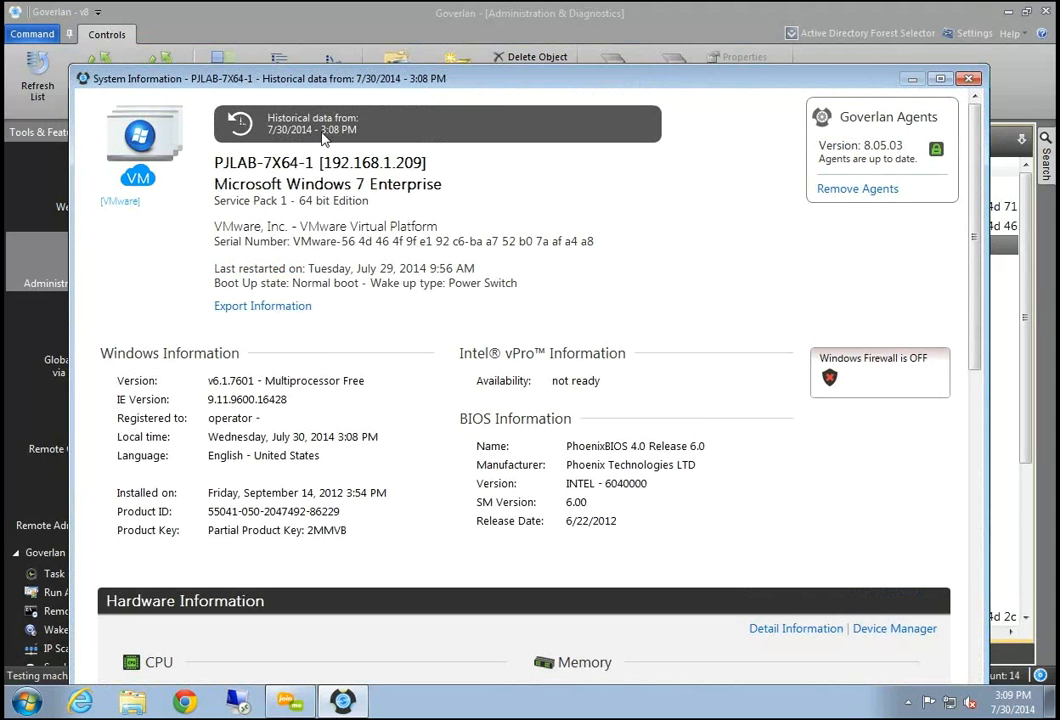
{"action": "scroll", "coordinate": [684, 316], "scroll_direction": "down", "scroll_amount": 6}
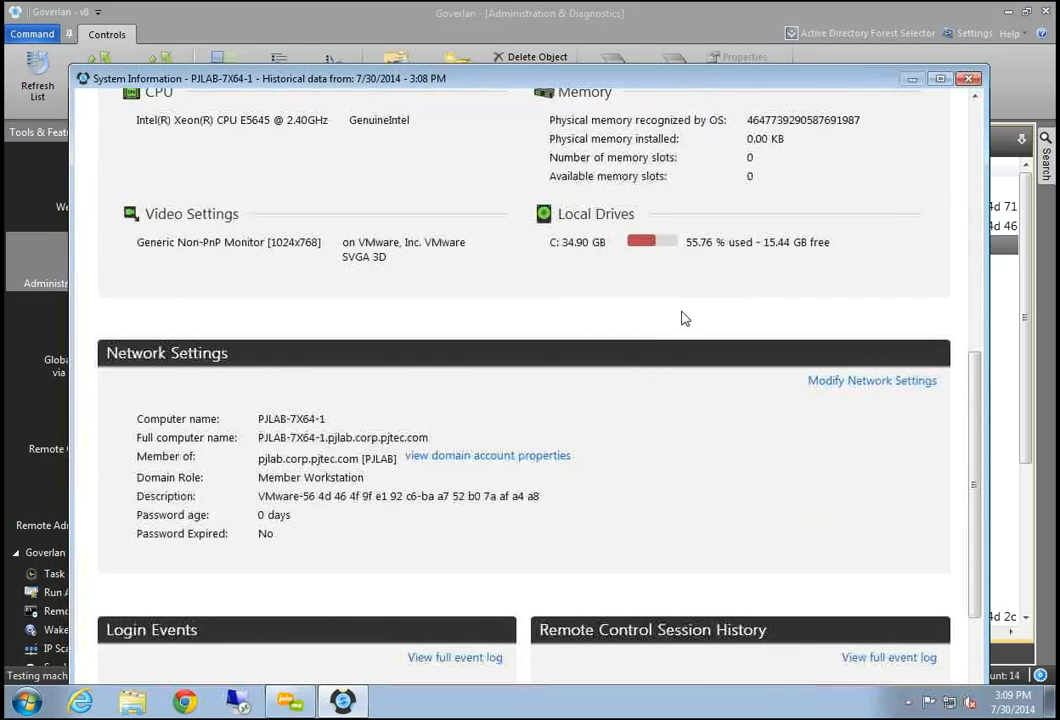
{"action": "scroll", "coordinate": [684, 318], "scroll_direction": "down", "scroll_amount": 2}
{"action": "scroll", "coordinate": [684, 318], "scroll_direction": "up", "scroll_amount": 5}
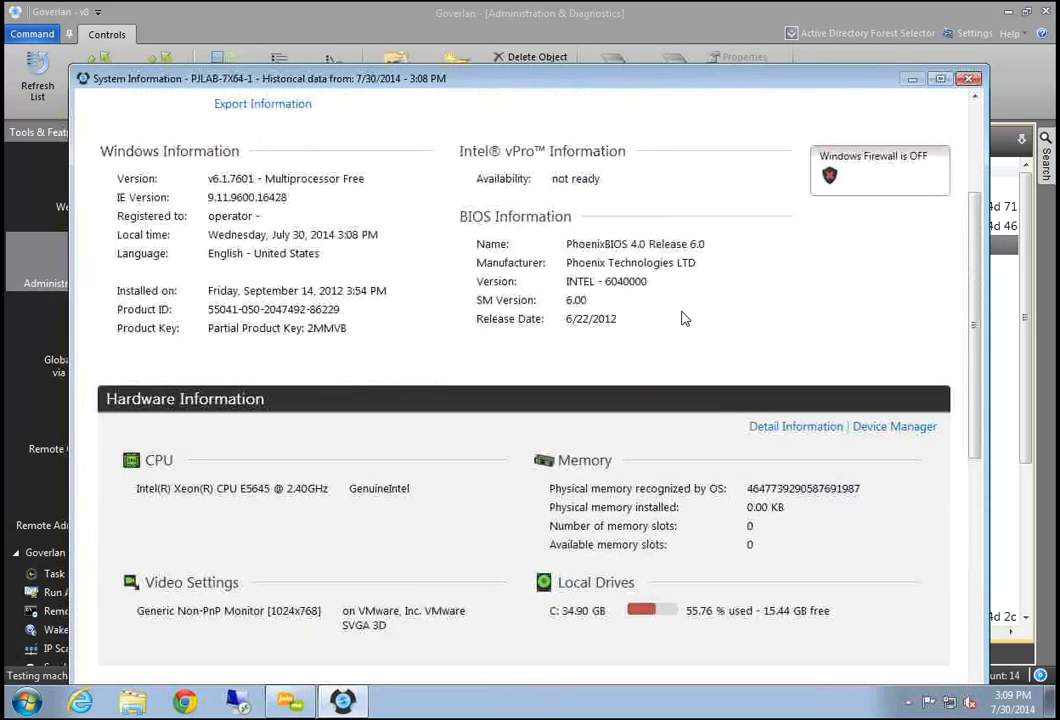
{"action": "scroll", "coordinate": [684, 318], "scroll_direction": "up", "scroll_amount": 3}
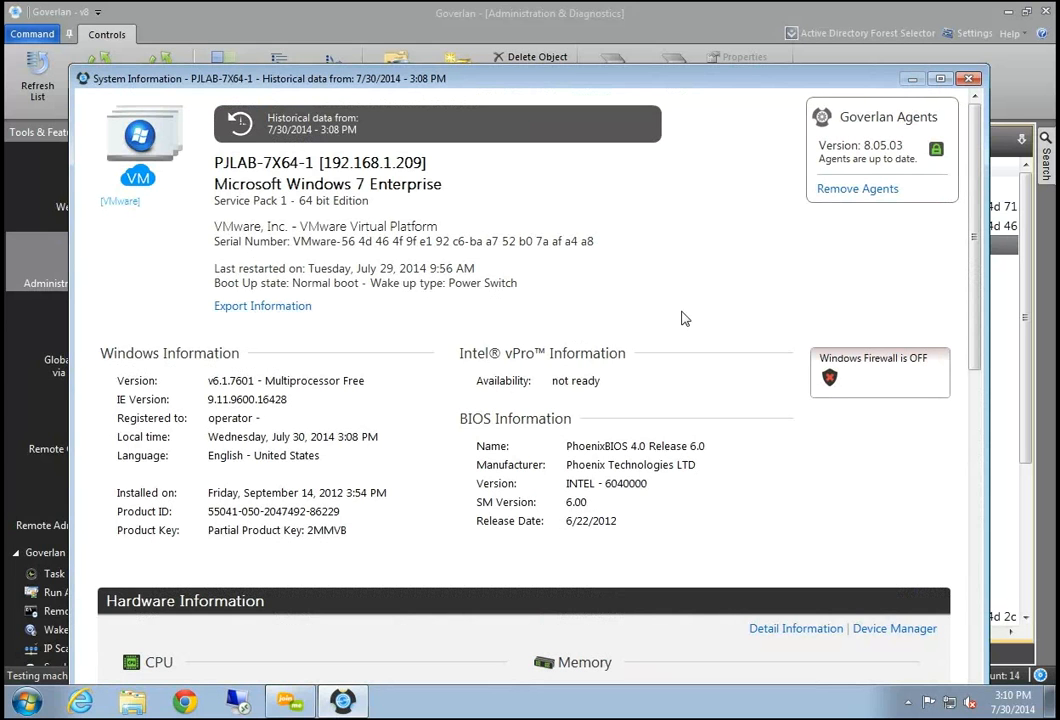
{"action": "left_click", "coordinate": [968, 78]}
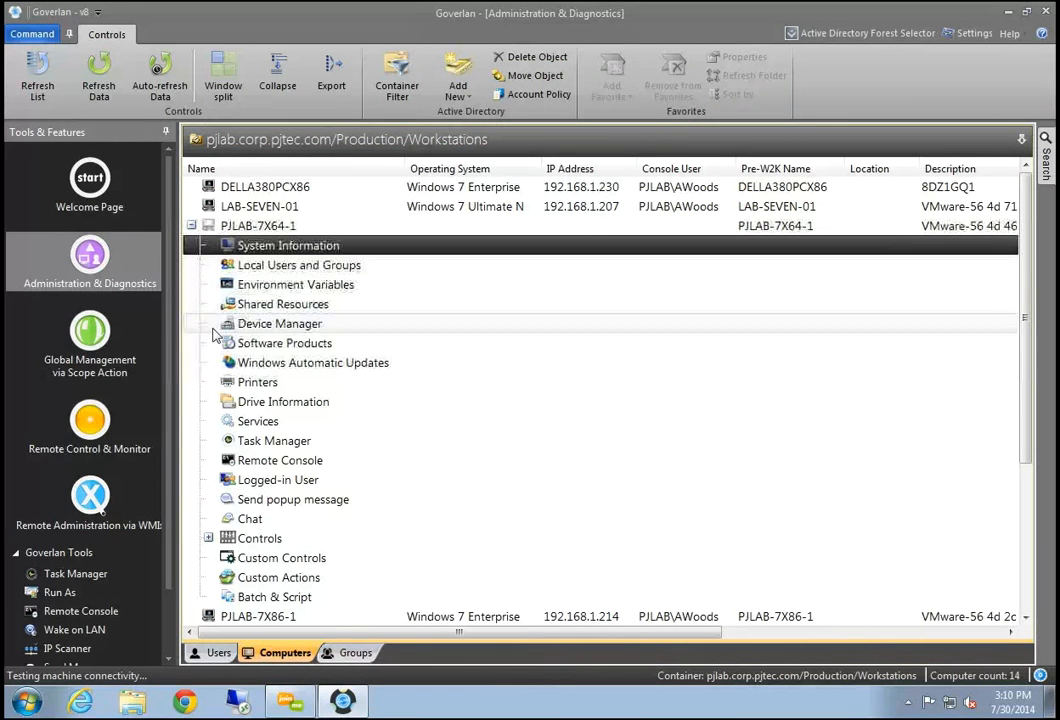
In Global Management via Scope Action, create a new scope action named Inventory Report, leaving the description empty
{"action": "left_click", "coordinate": [99, 357]}
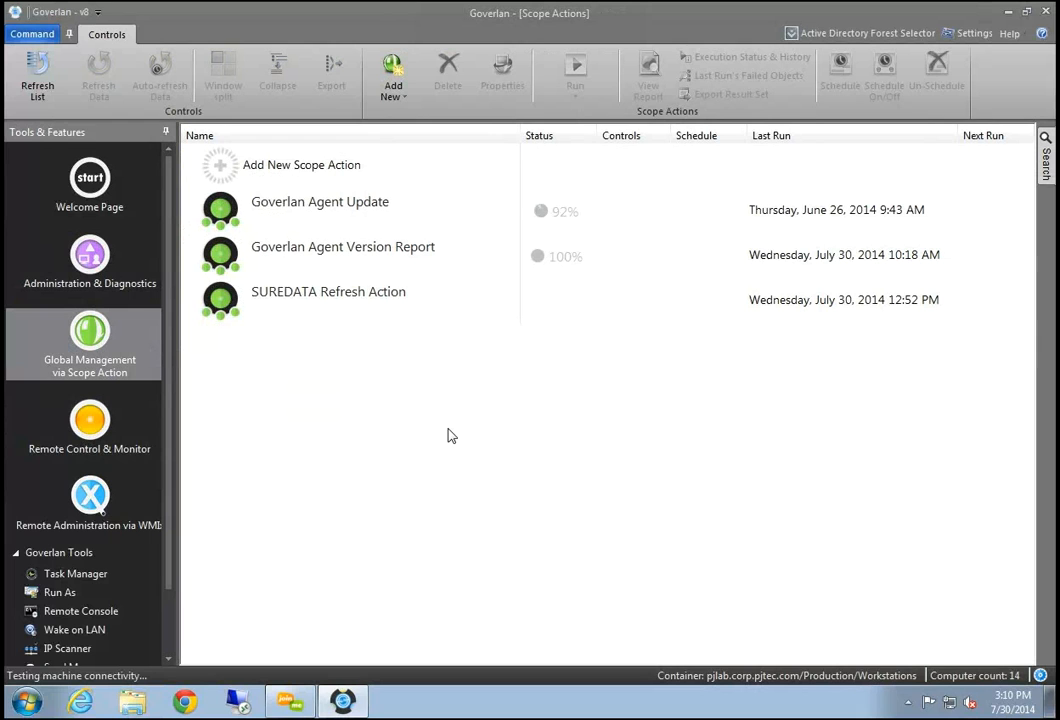
{"action": "left_click", "coordinate": [291, 305]}
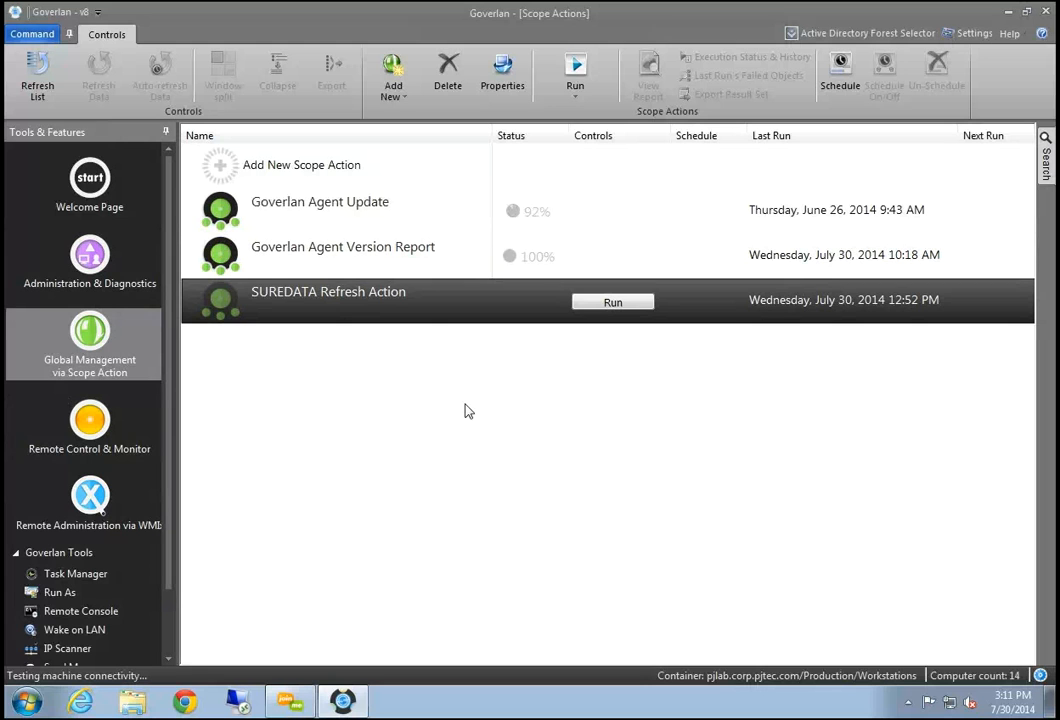
{"action": "left_click", "coordinate": [362, 207]}
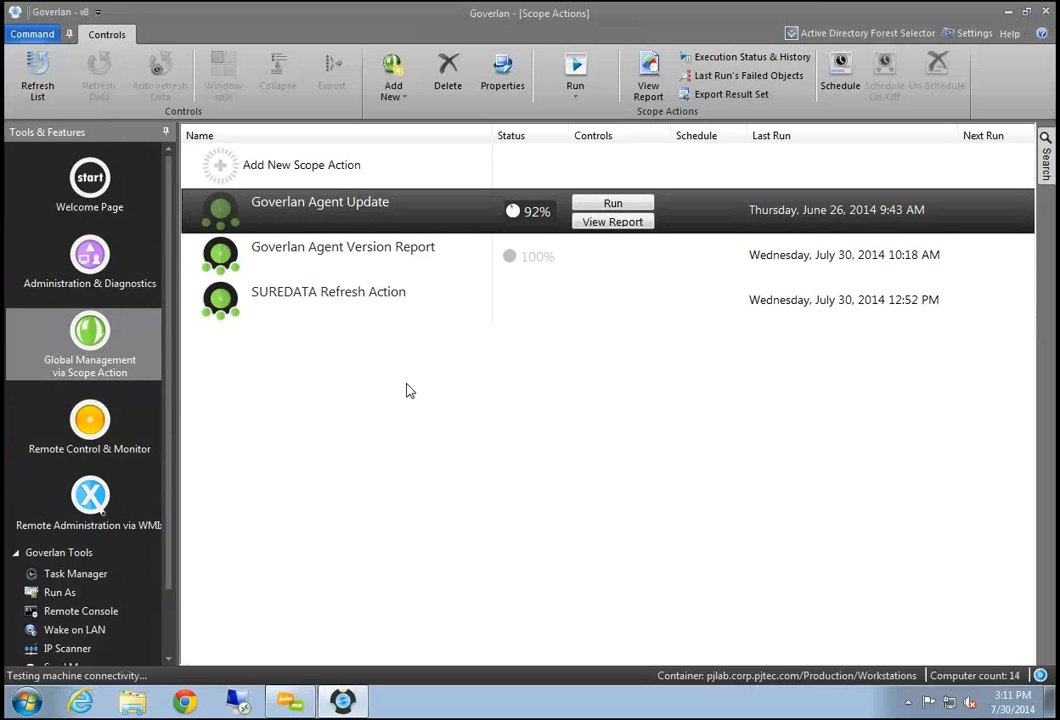
{"action": "left_click", "coordinate": [277, 168]}
{"action": "left_click", "coordinate": [374, 200]}
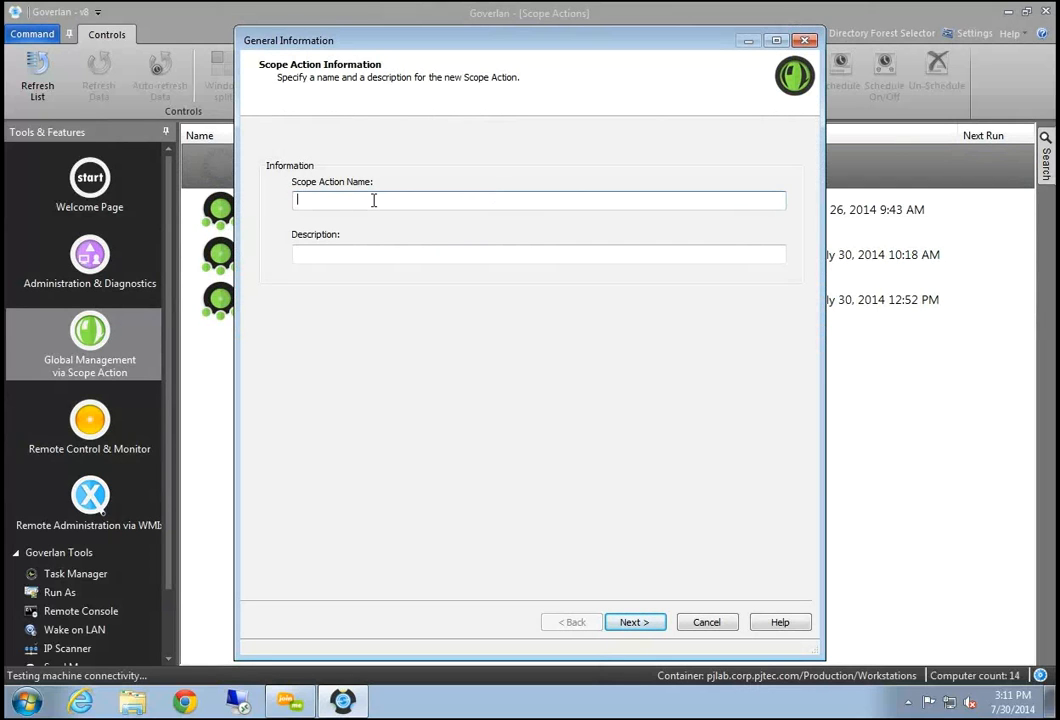
{"action": "type", "text": "Inventry"}
{"action": "key", "text": "BackSpace"}
{"action": "key", "text": "BackSpace"}
{"action": "key", "text": "BackSpace"}
{"action": "type", "text": "ory Report"}
{"action": "key", "text": "Tab"}
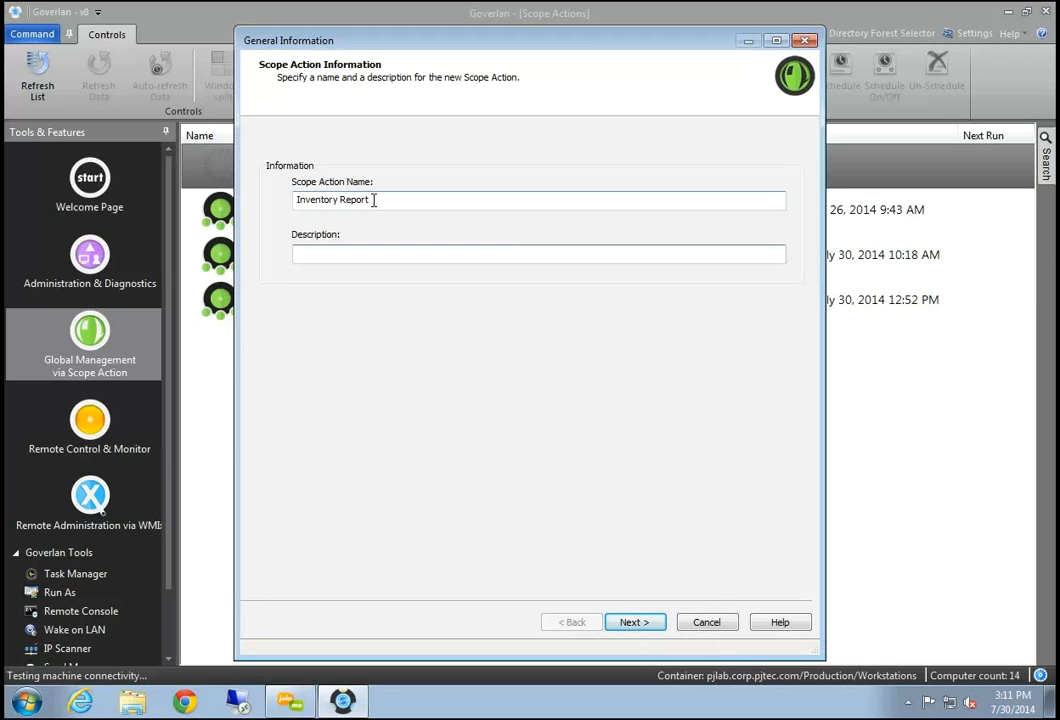
Continue to the scope definition and start a new computer scope built from individual objects
{"action": "left_click", "coordinate": [640, 624]}
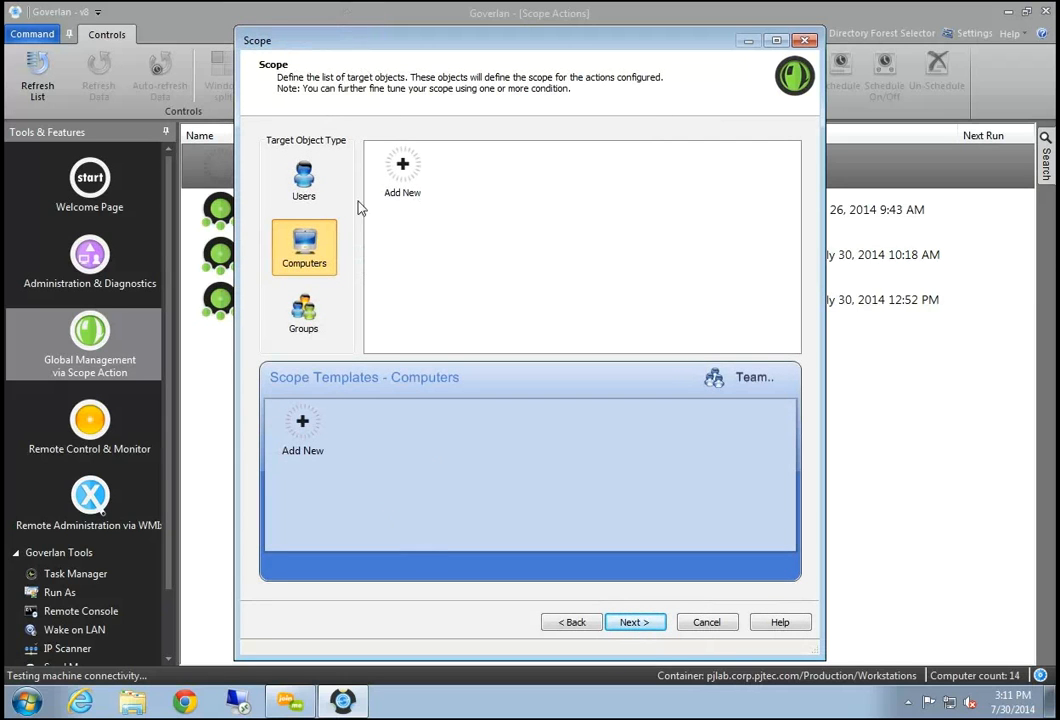
{"action": "left_click", "coordinate": [402, 172]}
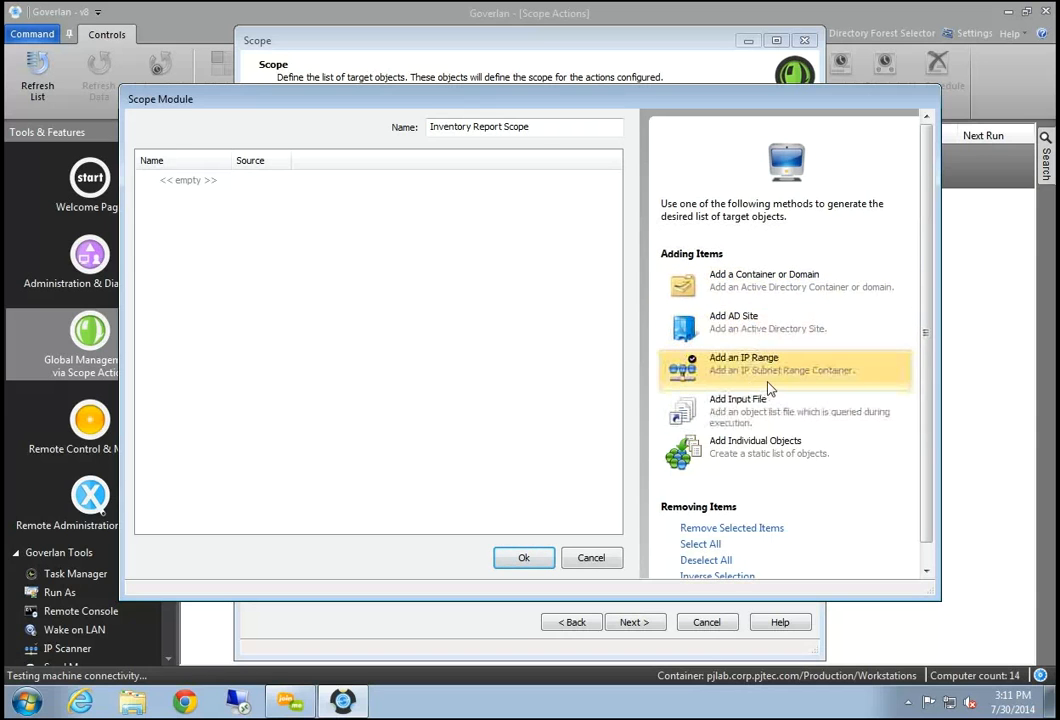
{"action": "left_click", "coordinate": [757, 459]}
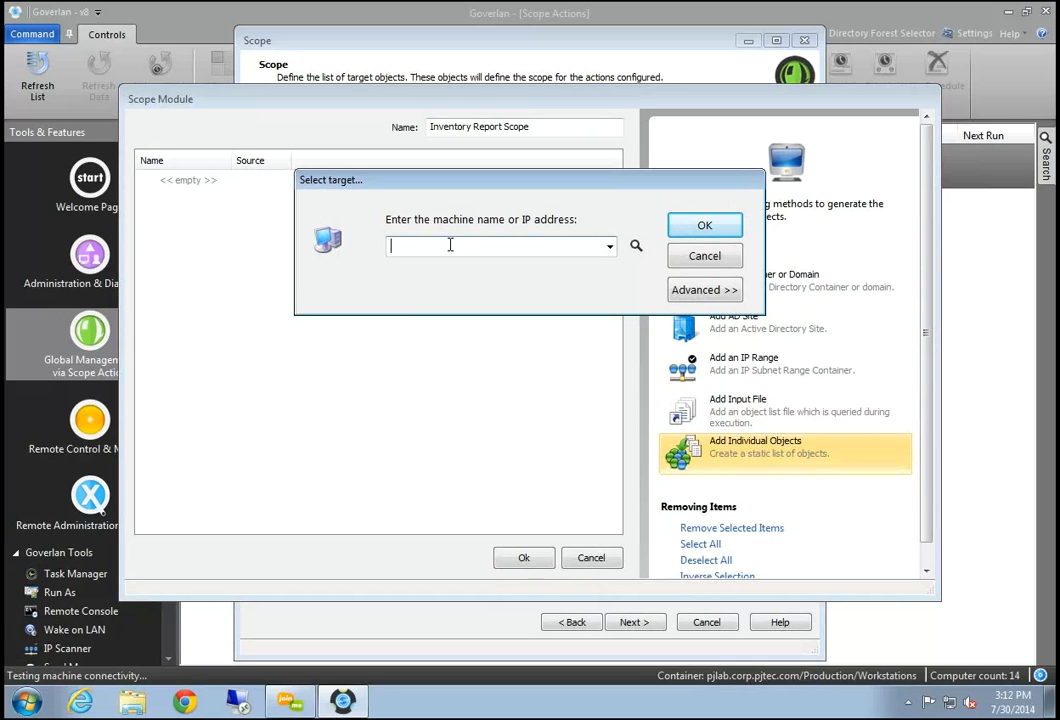
Search for pjlab-7x64-1 and choose the match in Production/Workstations as the target machine
{"action": "type", "text": "pjlab-7x64-1"}
{"action": "left_click", "coordinate": [636, 245]}
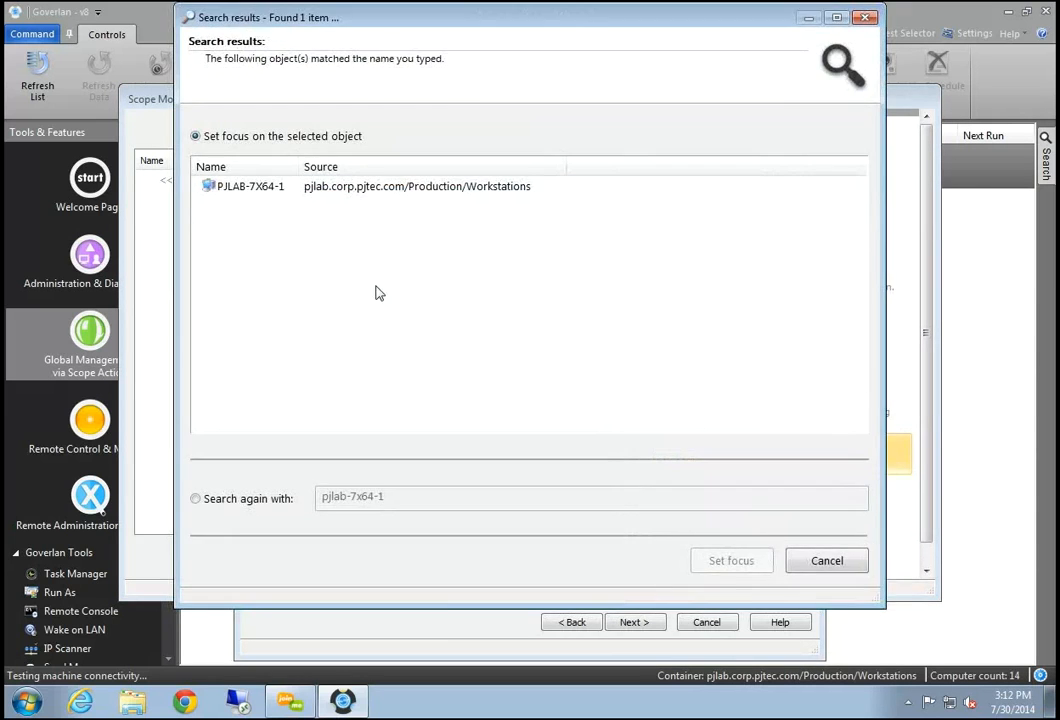
{"action": "left_click", "coordinate": [249, 190]}
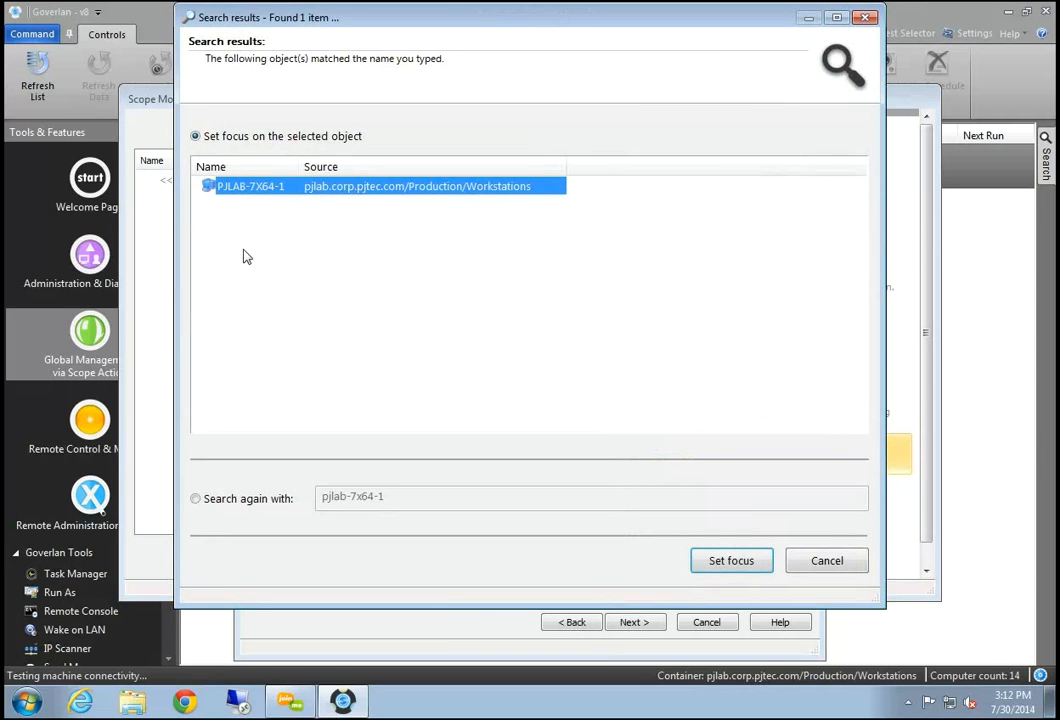
{"action": "left_click_drag", "start_coordinate": [324, 28], "coordinate": [243, 81]}
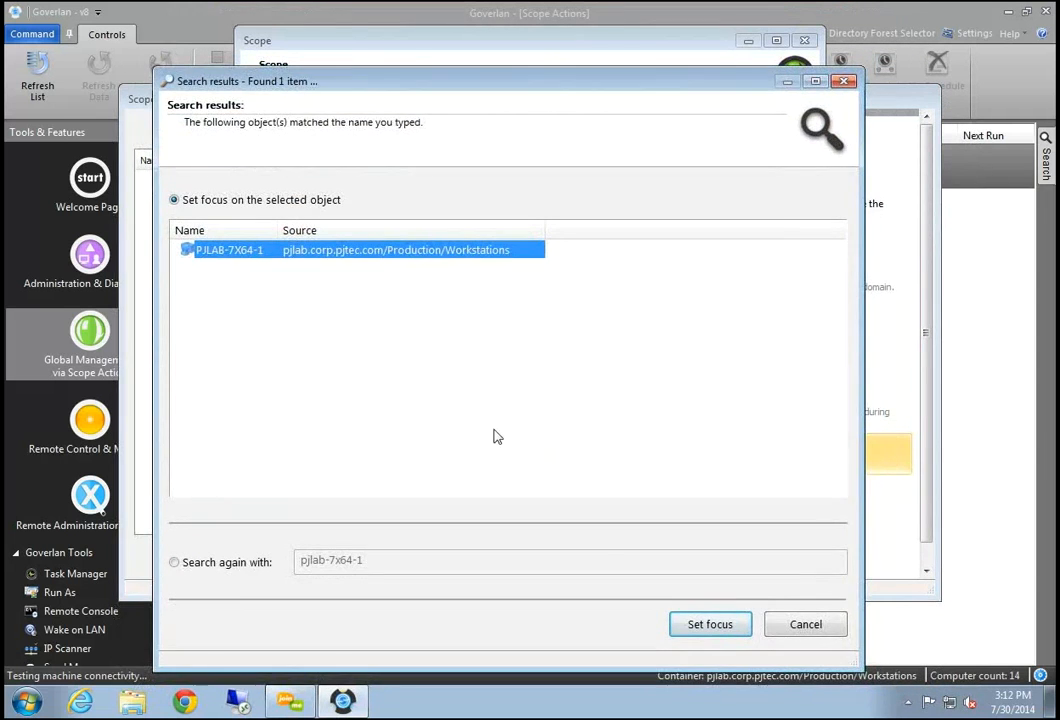
{"action": "left_click", "coordinate": [708, 624]}
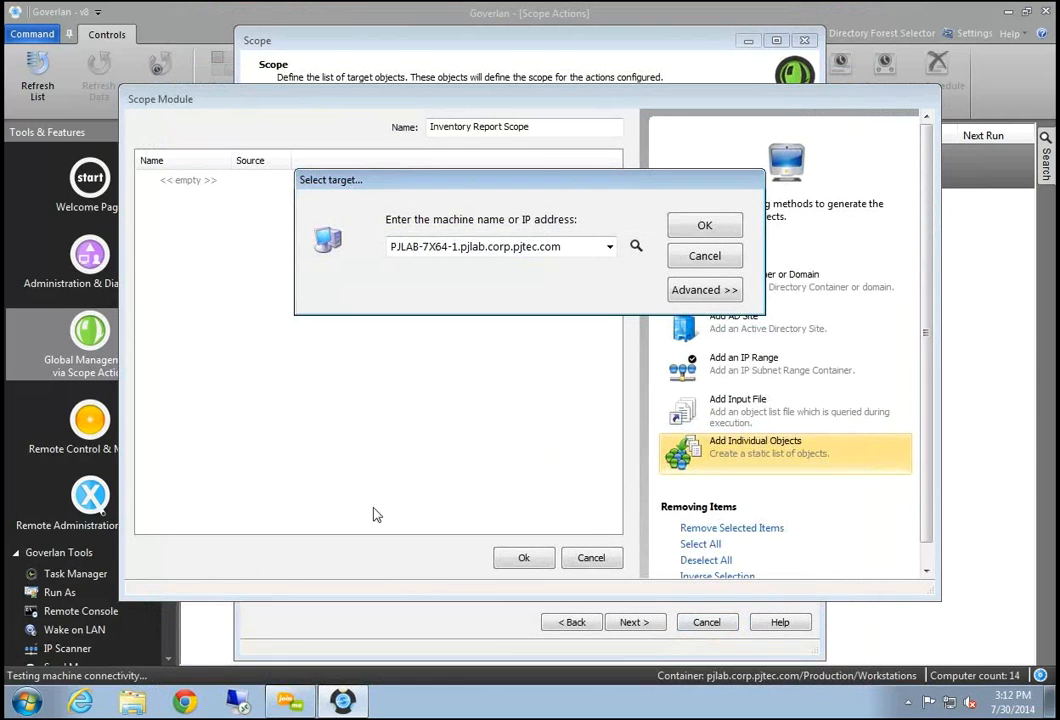
Replace the target by searching for della, and add DELLA380PCX86 from Production/Workstations to the scope
{"action": "left_click", "coordinate": [580, 250]}
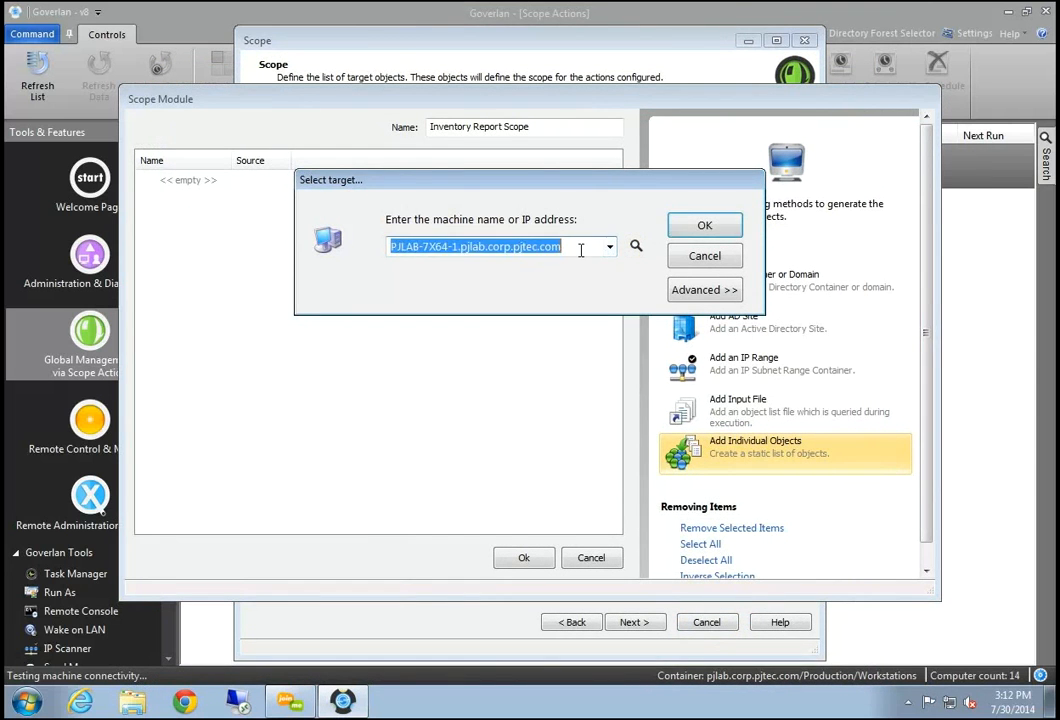
{"action": "type", "text": "della"}
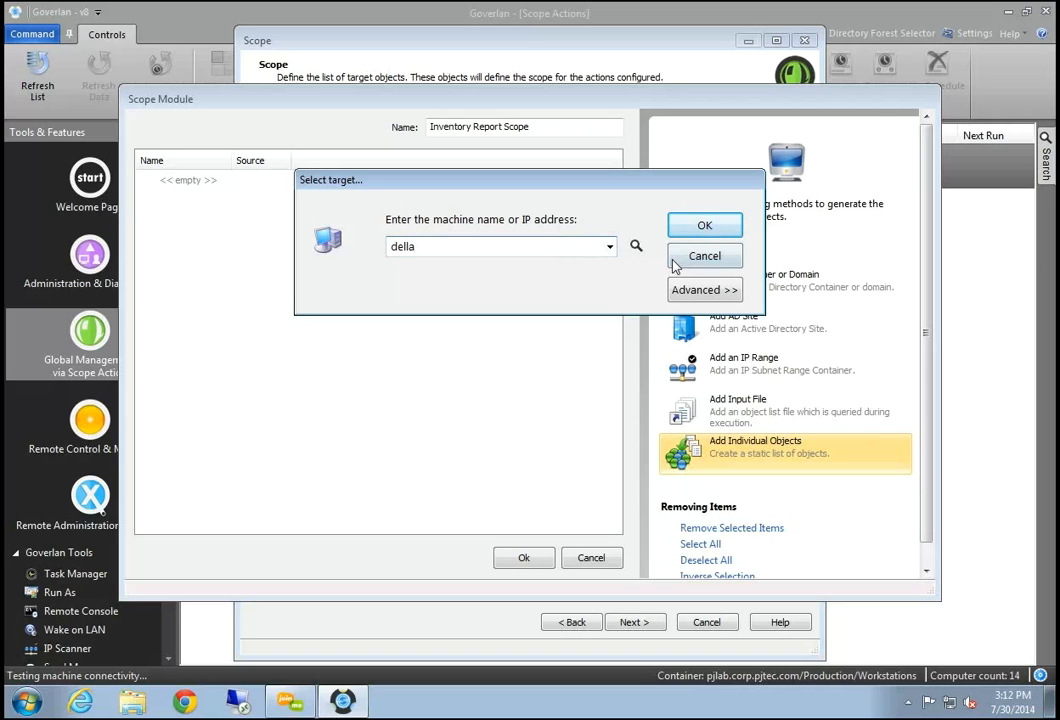
{"action": "left_click", "coordinate": [636, 246]}
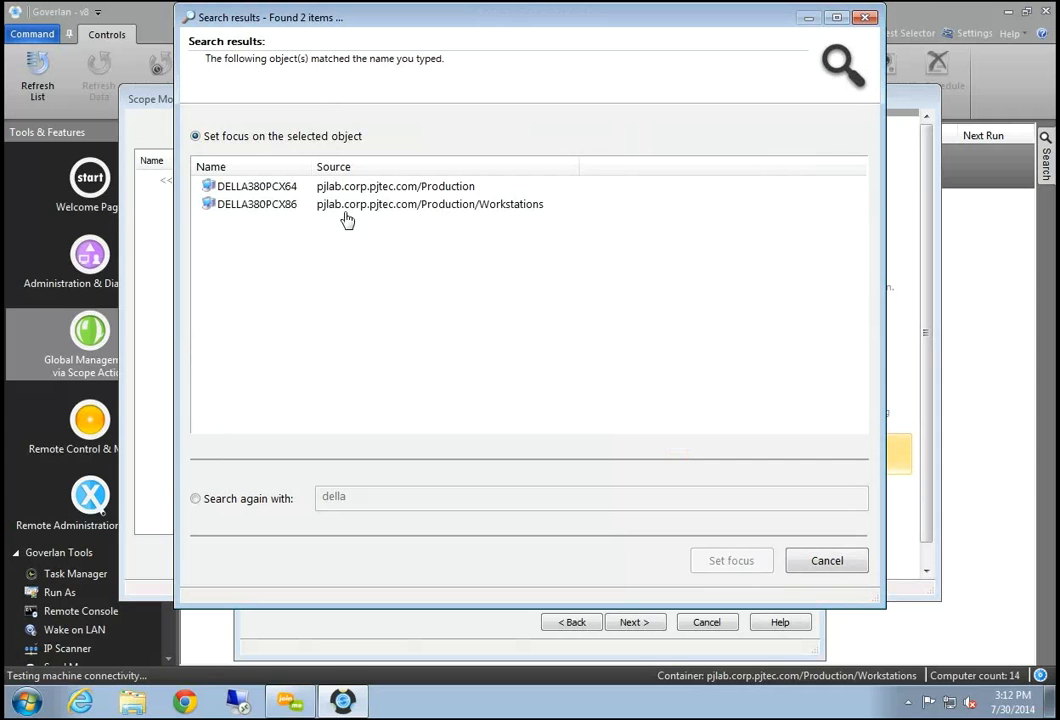
{"action": "left_click", "coordinate": [320, 206]}
{"action": "left_click", "coordinate": [726, 561]}
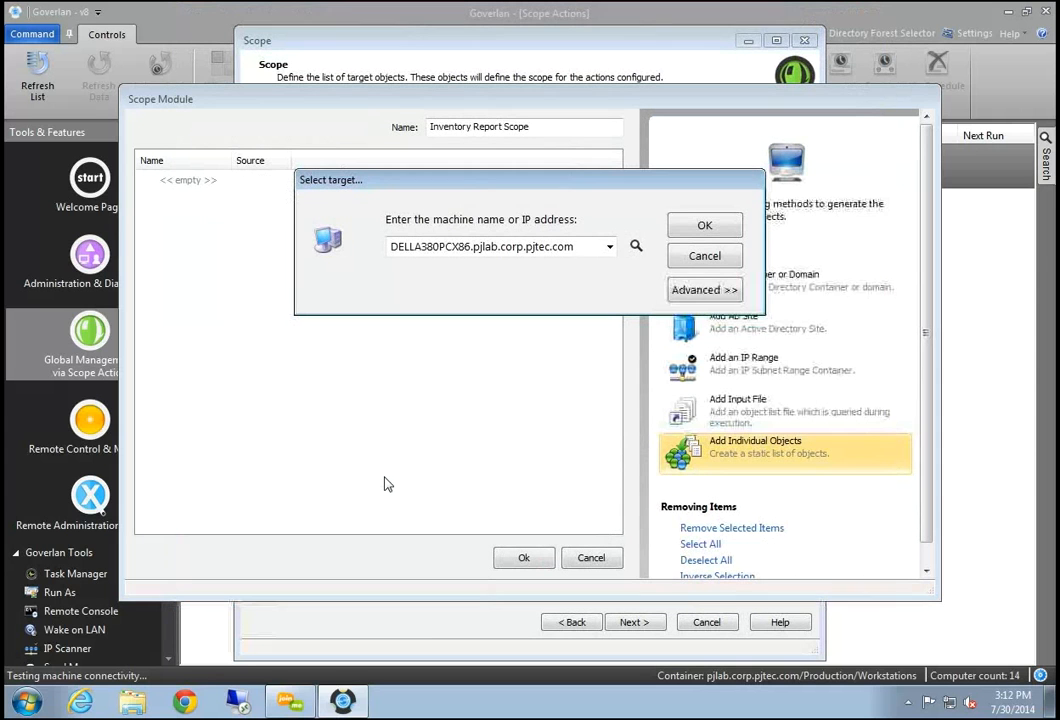
{"action": "left_click", "coordinate": [704, 228]}
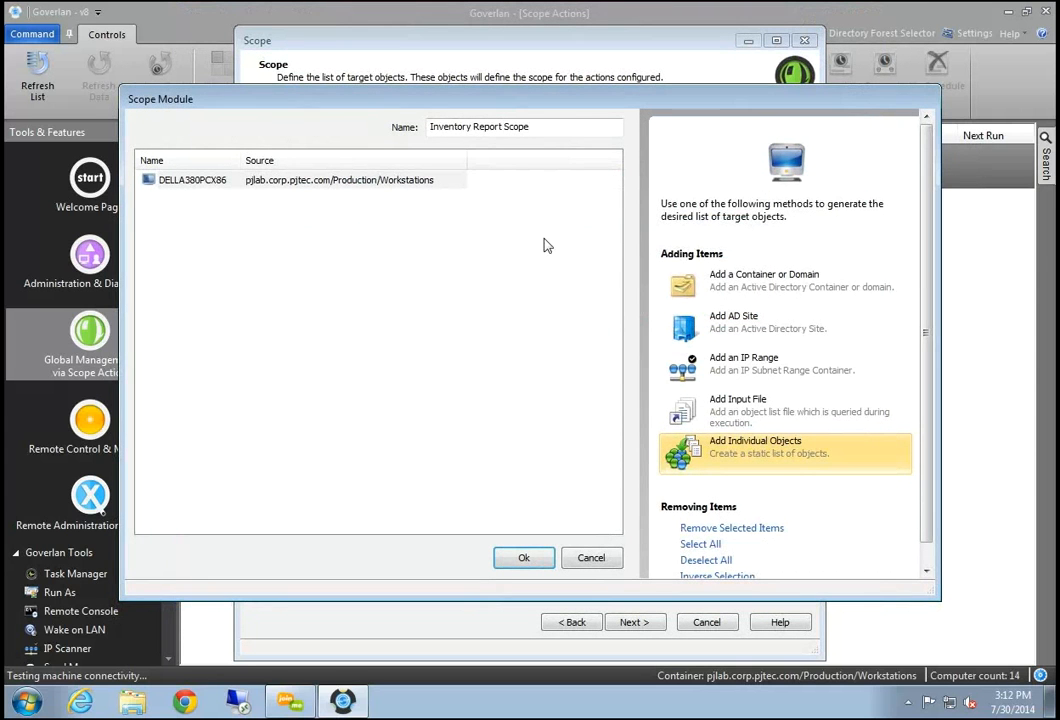
Add PJLAB-7X86-1.pjlab.corp.pjtec.com from the recently used machine names as another individual object in the scope
{"action": "left_click", "coordinate": [780, 445]}
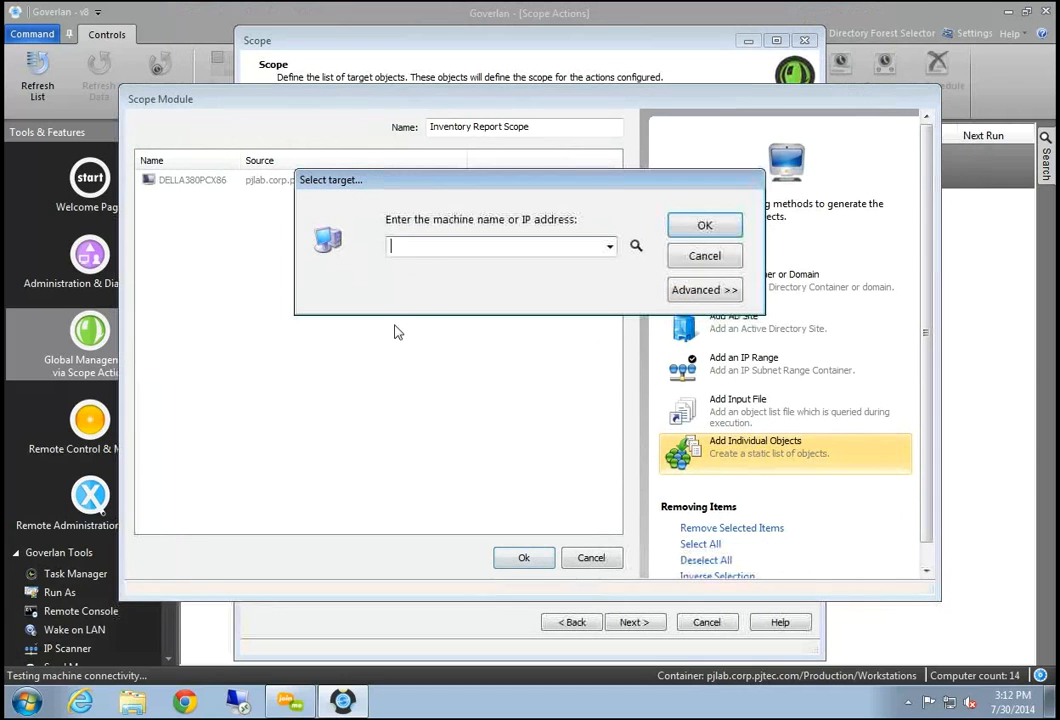
{"action": "left_click", "coordinate": [609, 246]}
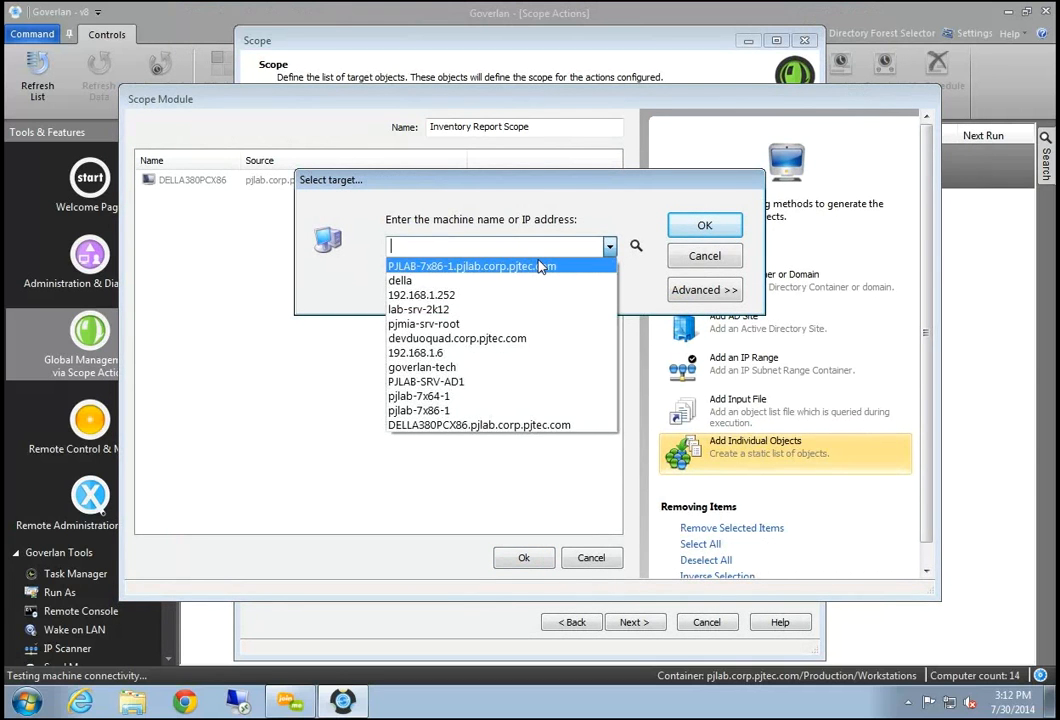
{"action": "left_click", "coordinate": [549, 265]}
{"action": "left_click", "coordinate": [705, 228]}
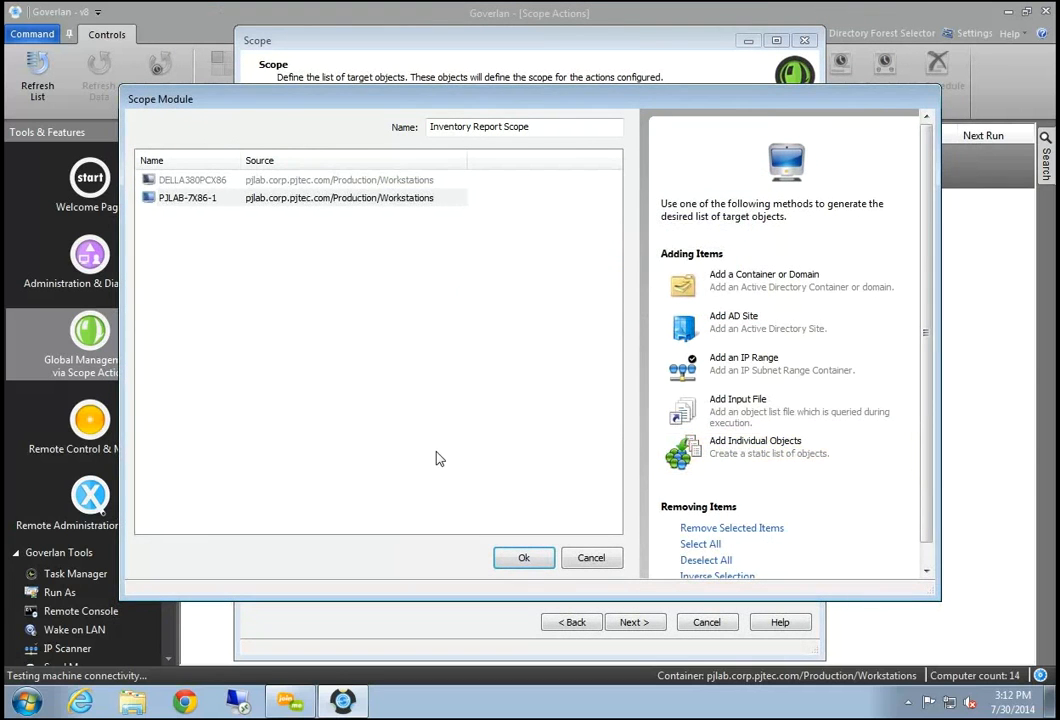
Check the two computers in the Inventory Report Scope, accept the scope, and reopen it for review
{"action": "left_click", "coordinate": [205, 180]}
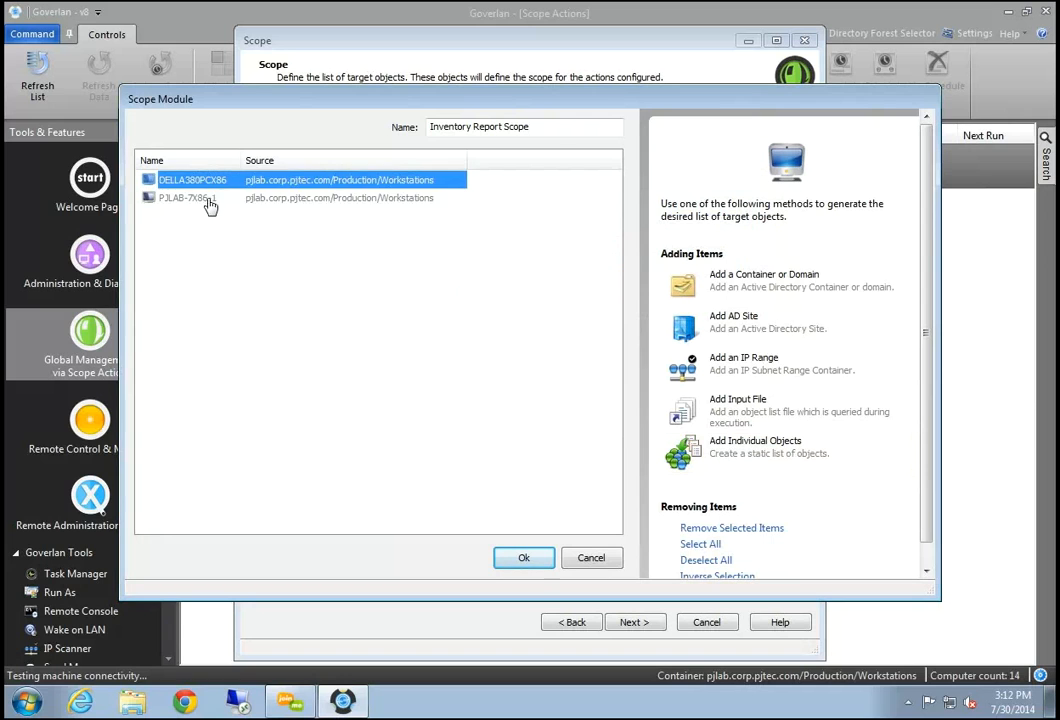
{"action": "left_click", "coordinate": [203, 198]}
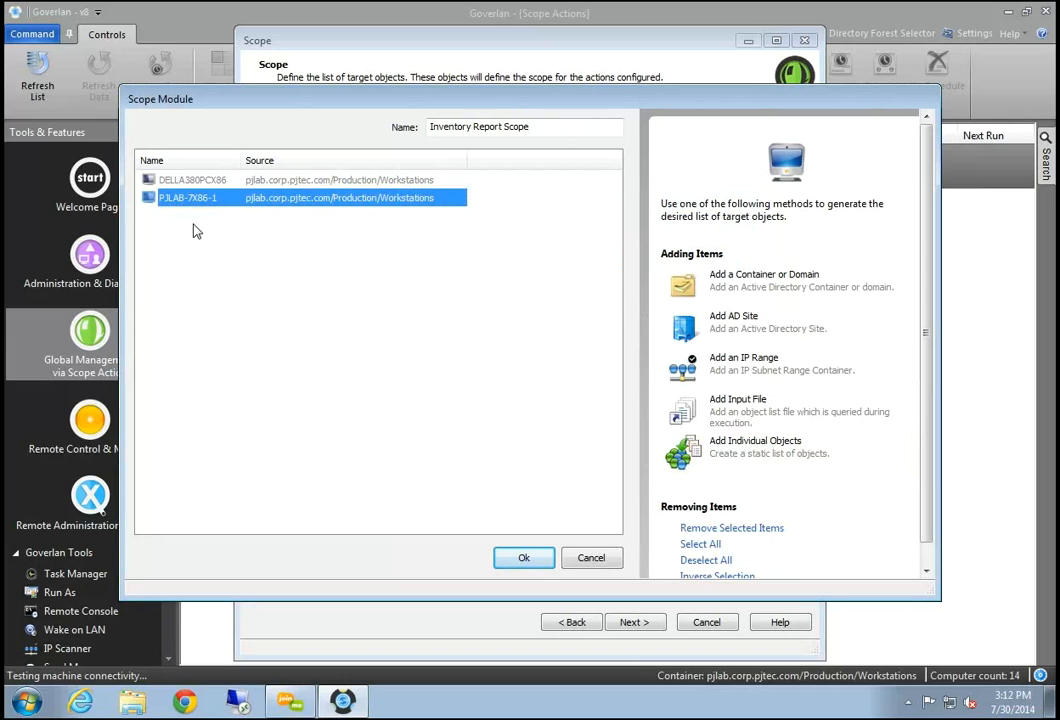
{"action": "left_click", "coordinate": [170, 178]}
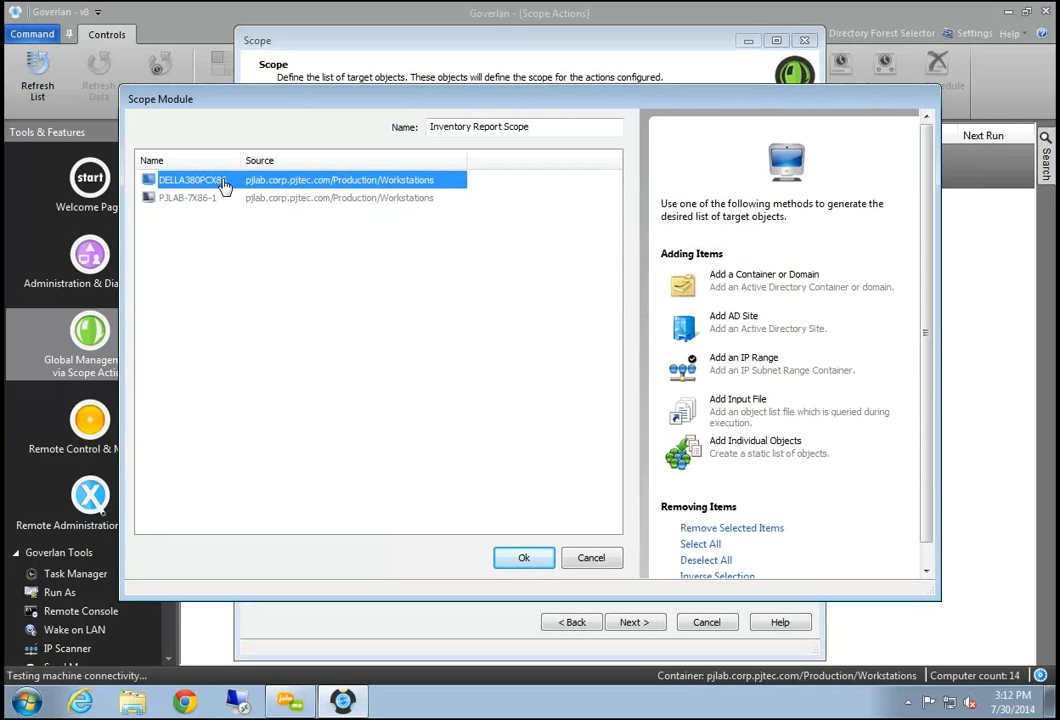
{"action": "left_click", "coordinate": [214, 198]}
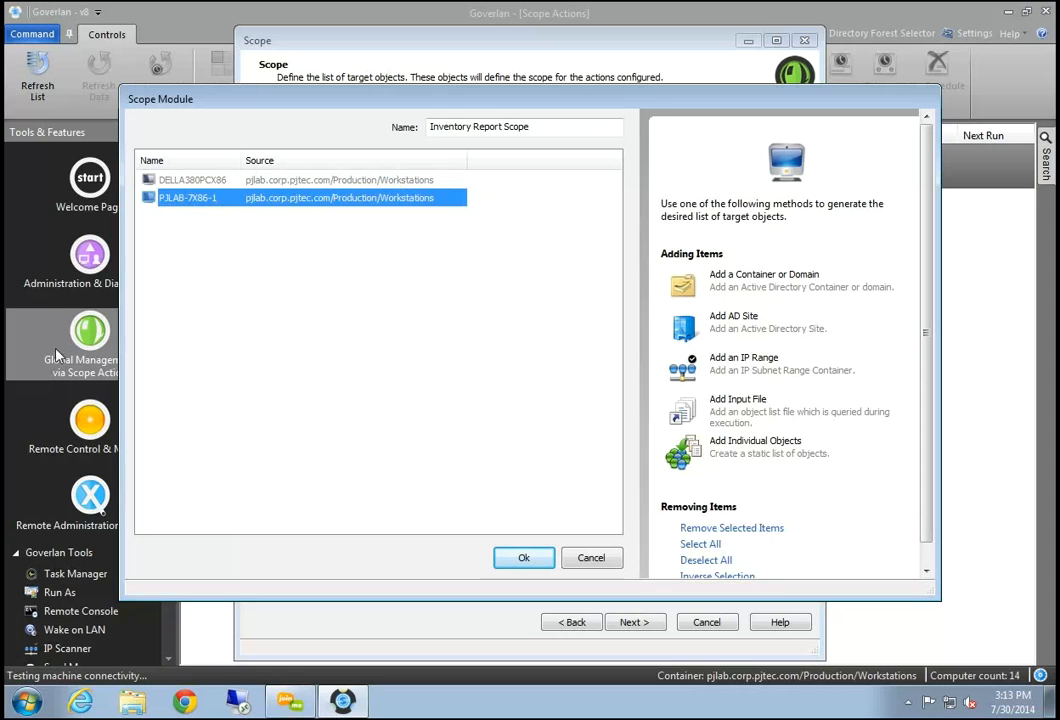
{"action": "left_click", "coordinate": [520, 558]}
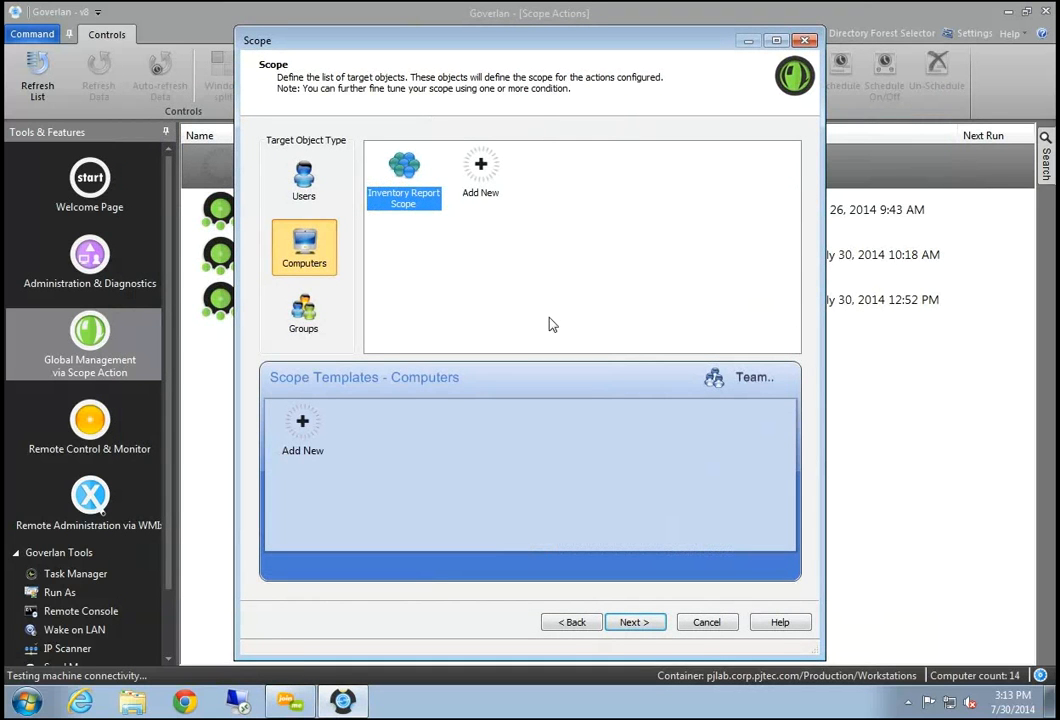
{"action": "double_click", "coordinate": [403, 190]}
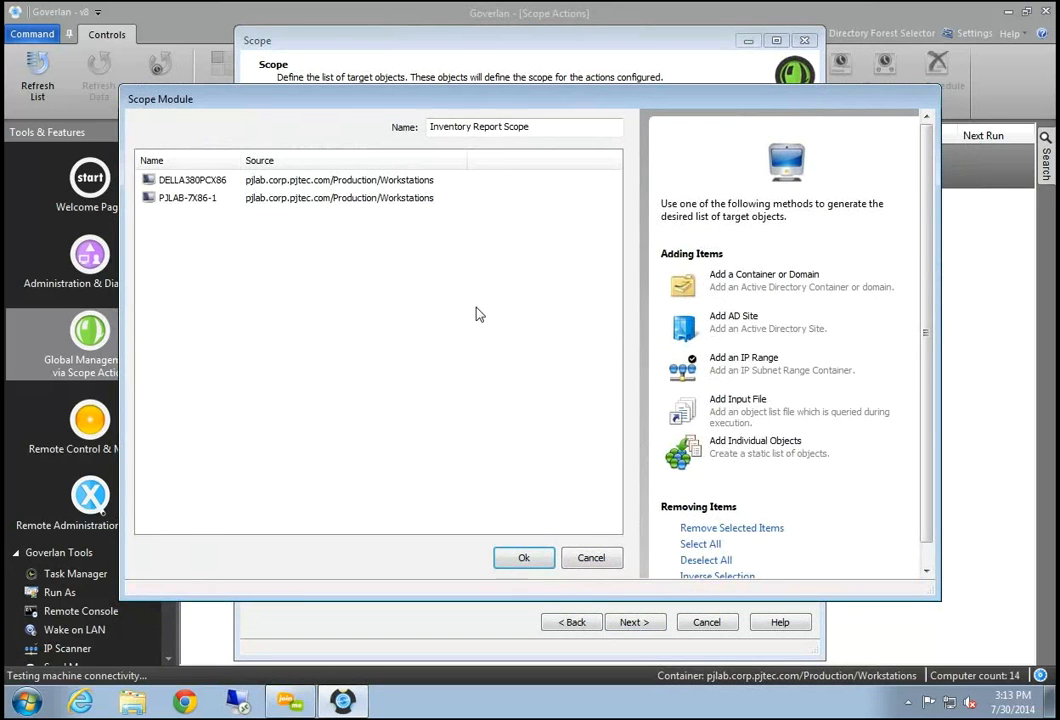
Add PJLAB-7X64-1 from Production/Workstations to the Inventory Report Scope as an individual object, and accept the scope
{"action": "left_click", "coordinate": [755, 446]}
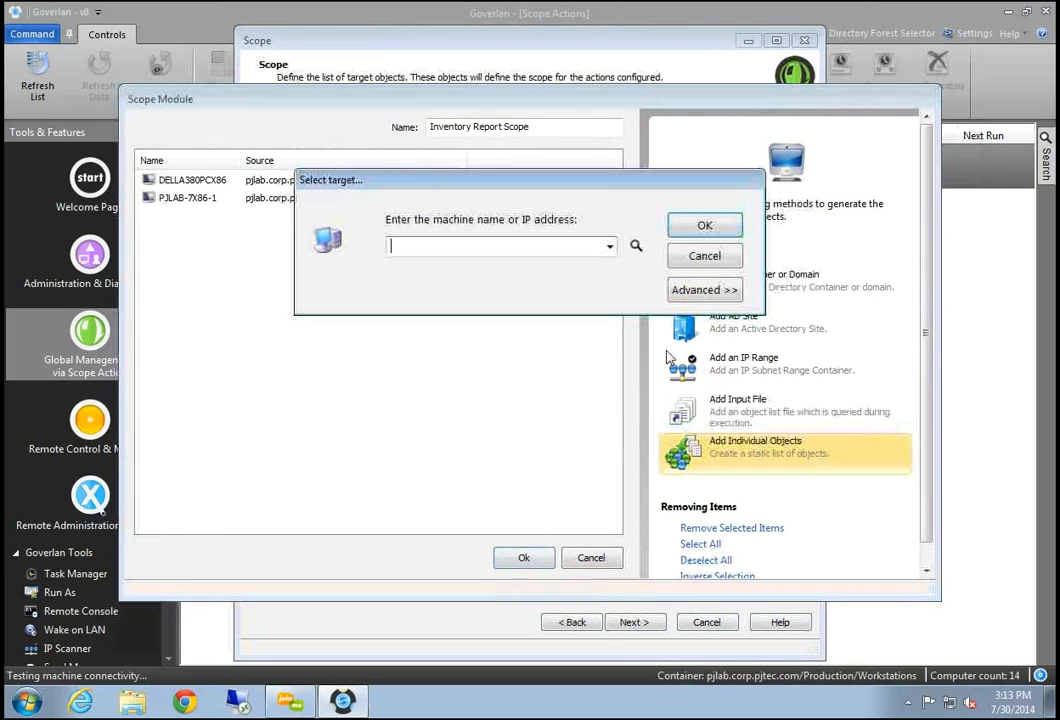
{"action": "left_click", "coordinate": [609, 247]}
{"action": "left_click", "coordinate": [535, 296]}
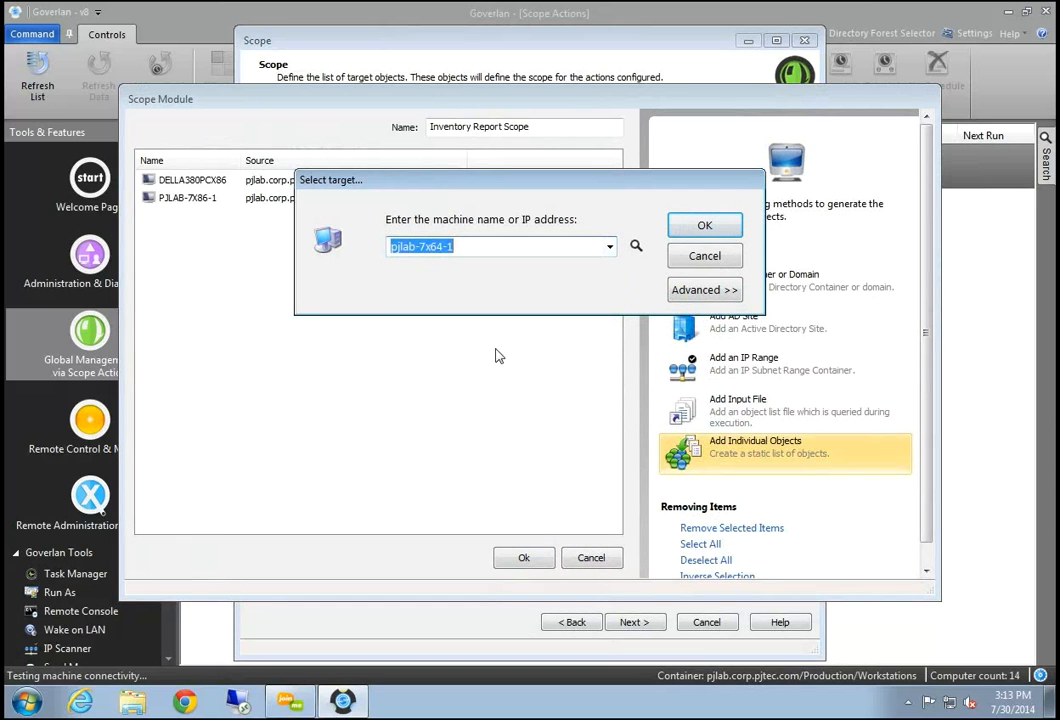
{"action": "left_click", "coordinate": [636, 247]}
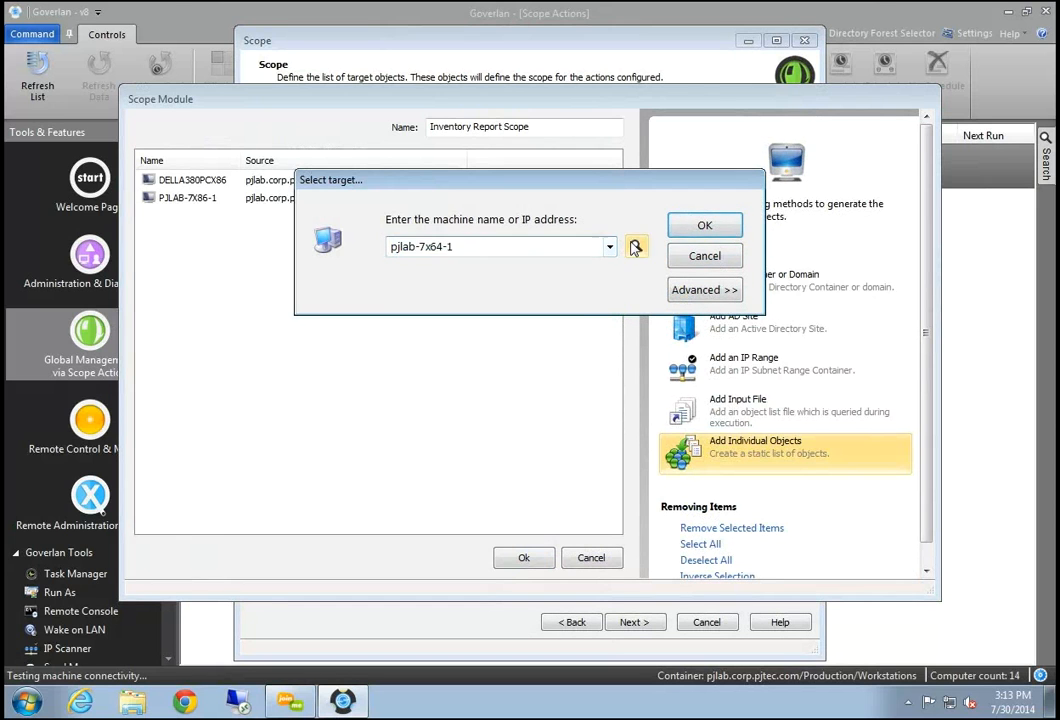
{"action": "left_click", "coordinate": [282, 190]}
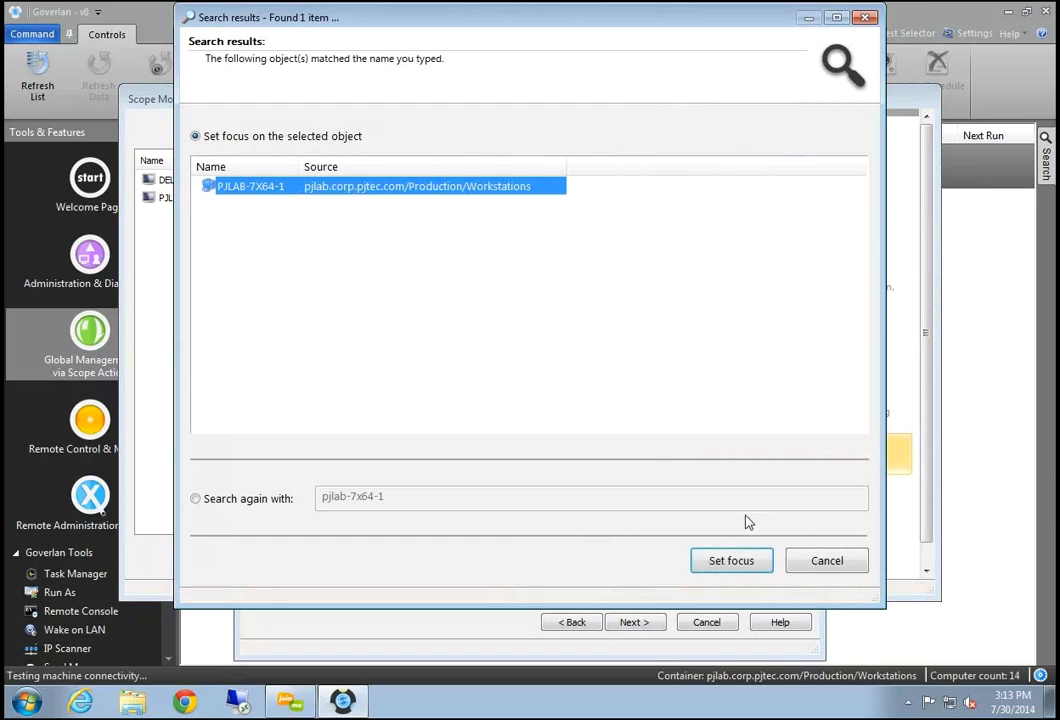
{"action": "left_click", "coordinate": [733, 562]}
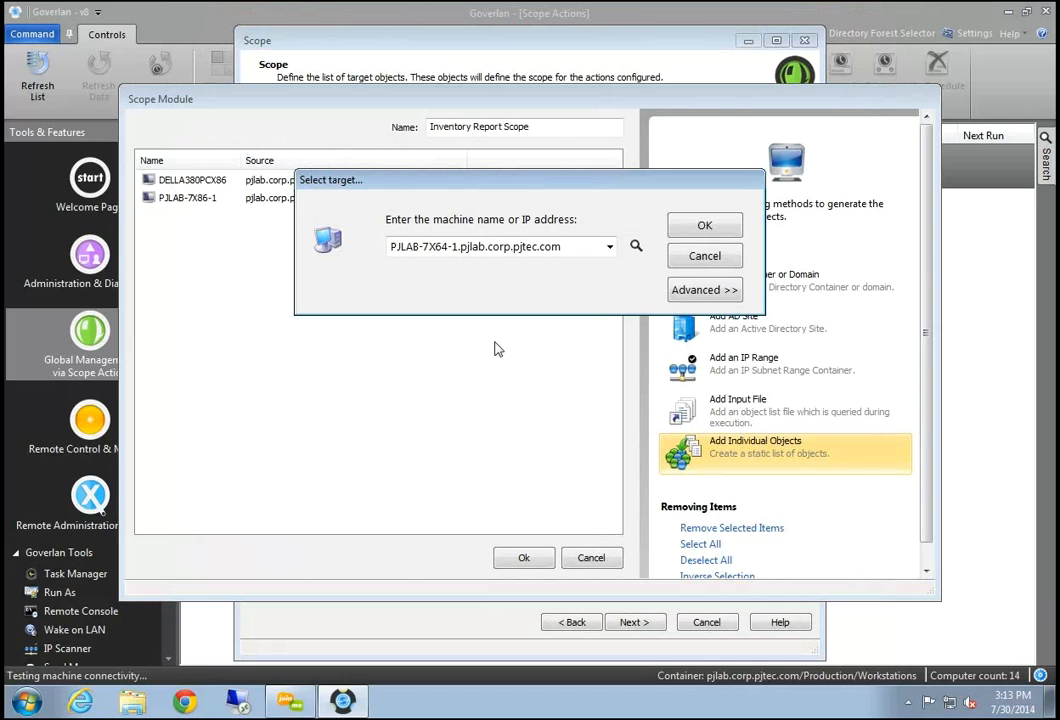
{"action": "left_click", "coordinate": [705, 225]}
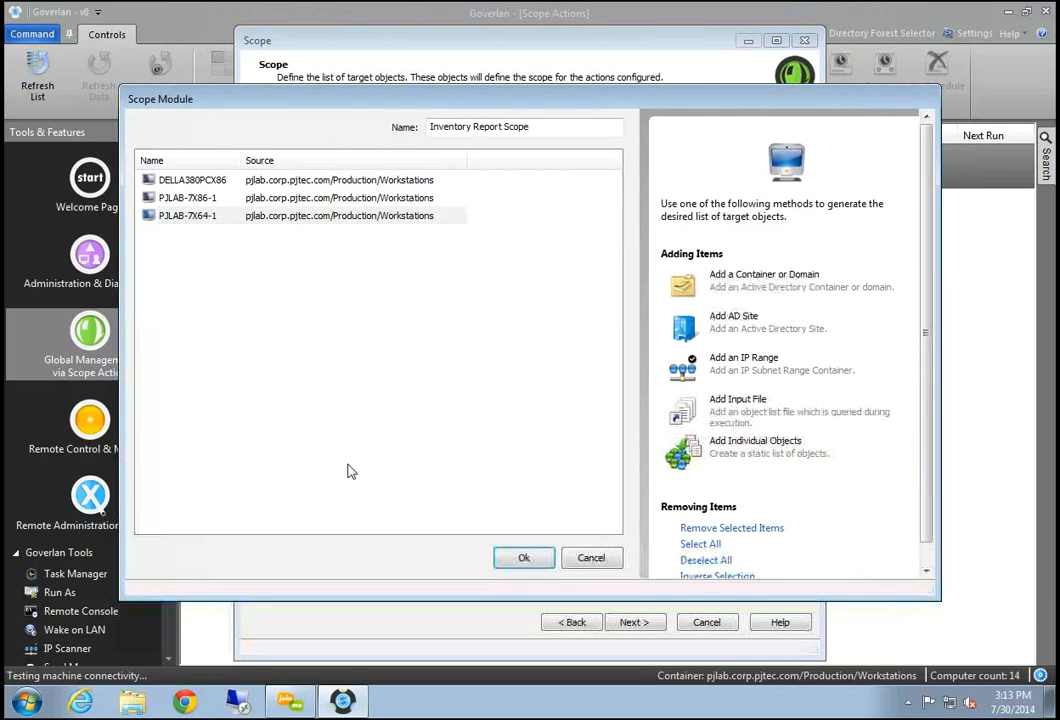
{"action": "left_click", "coordinate": [212, 214]}
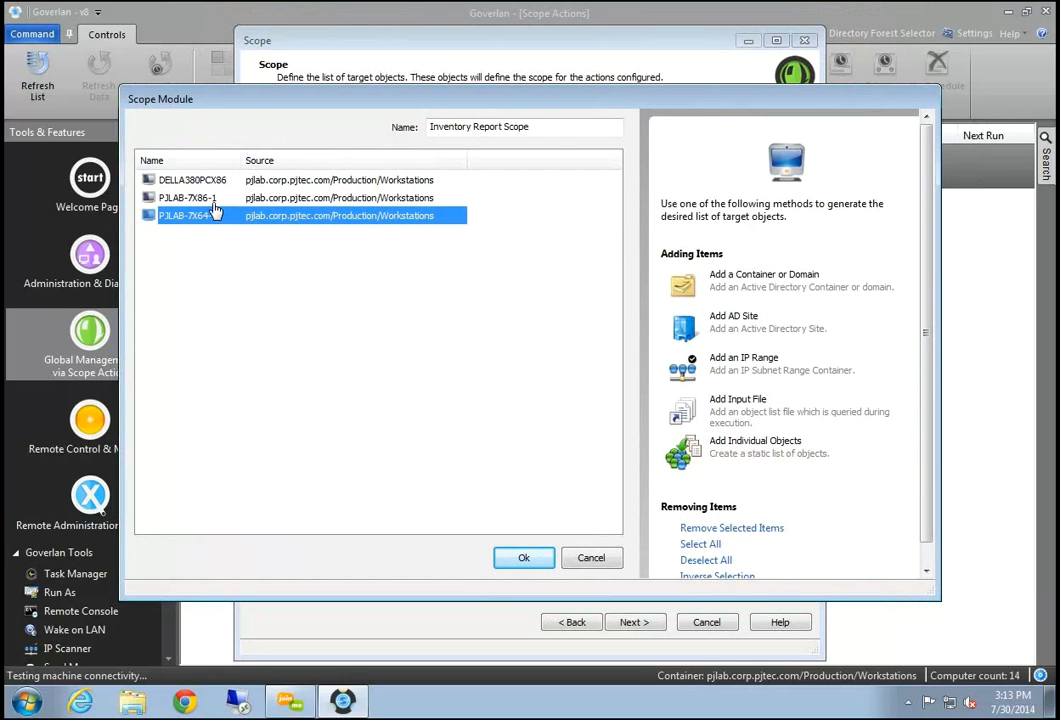
{"action": "key", "text": "Return"}
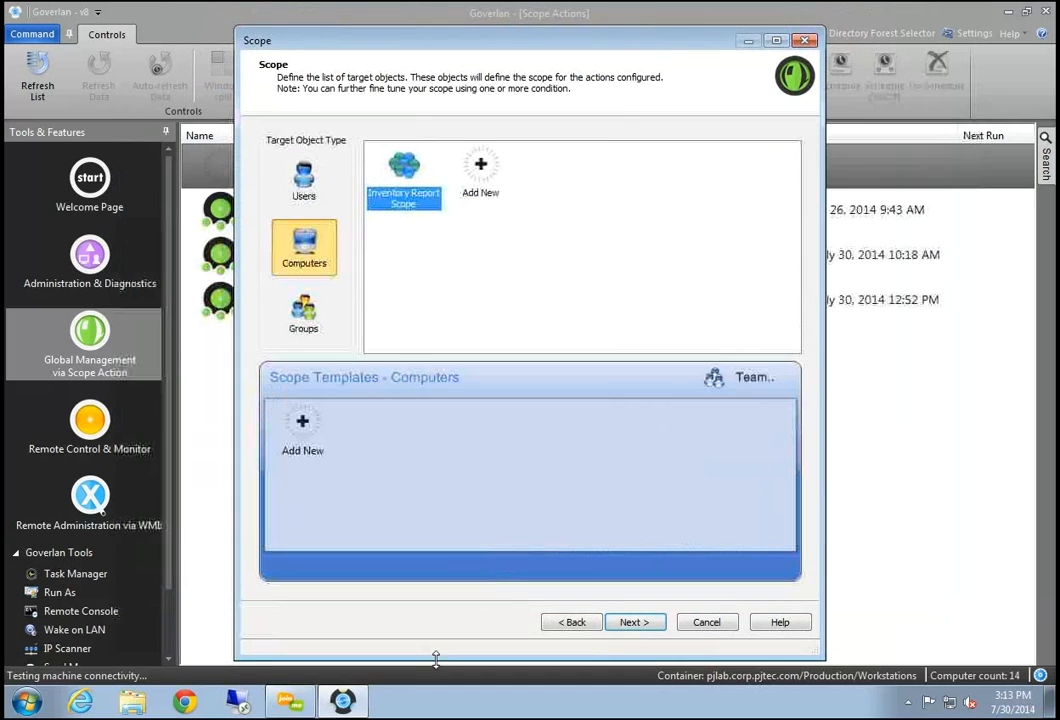
Start a new Inventory Report Actions module and browse the reportable computer properties to Software Products
{"action": "left_click", "coordinate": [636, 623]}
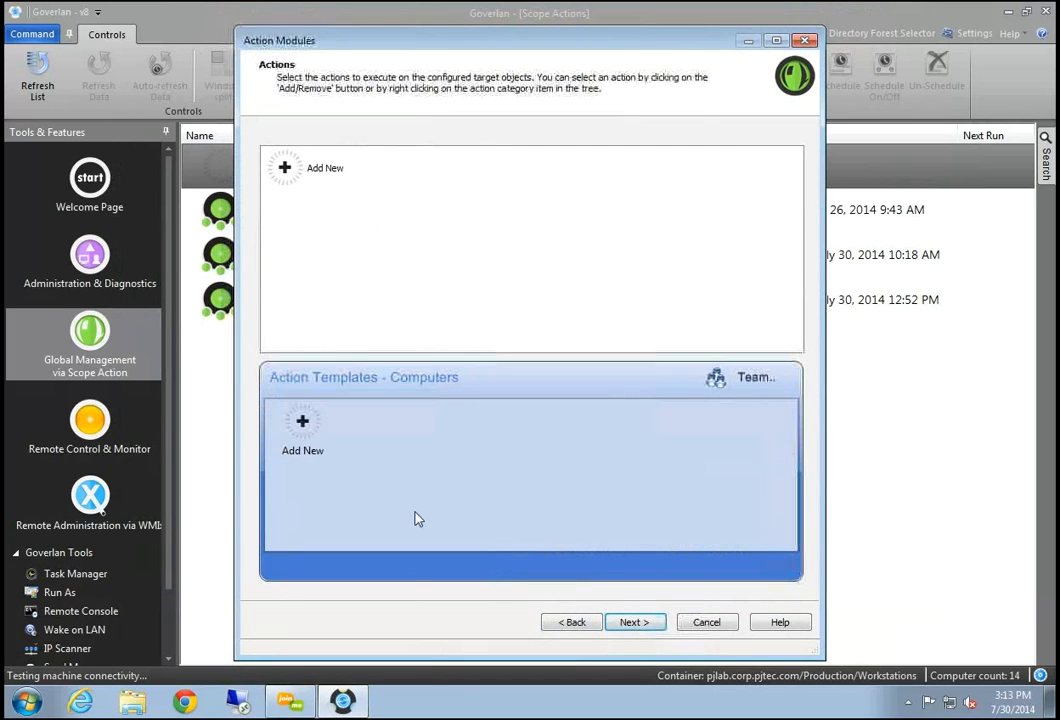
{"action": "left_click", "coordinate": [290, 170]}
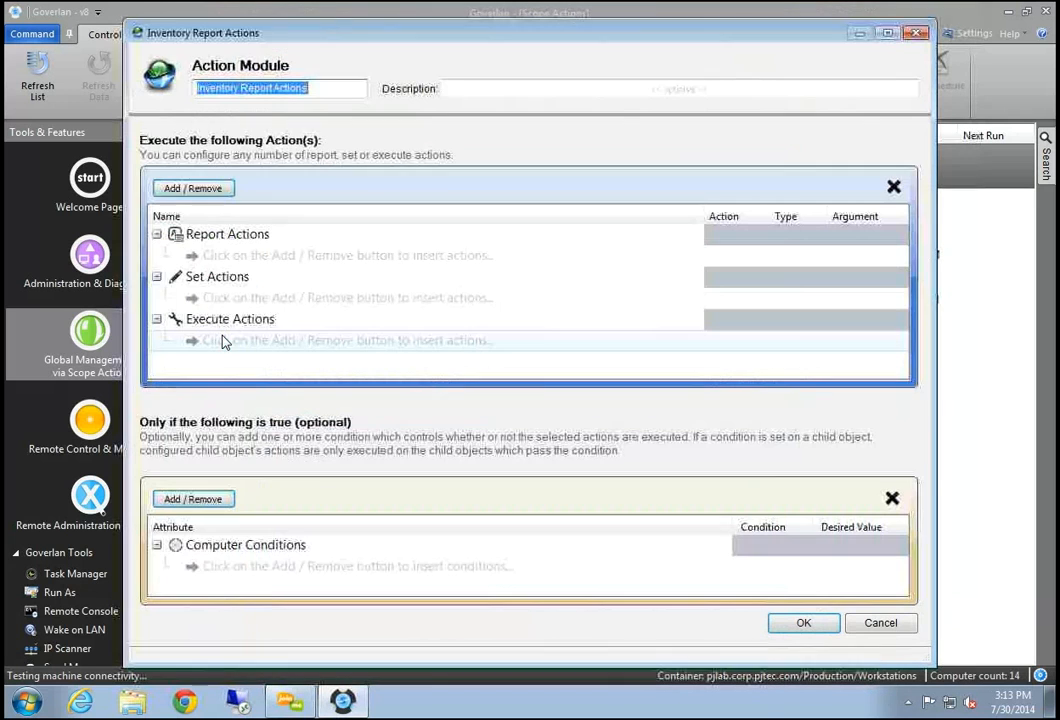
{"action": "left_click", "coordinate": [192, 190]}
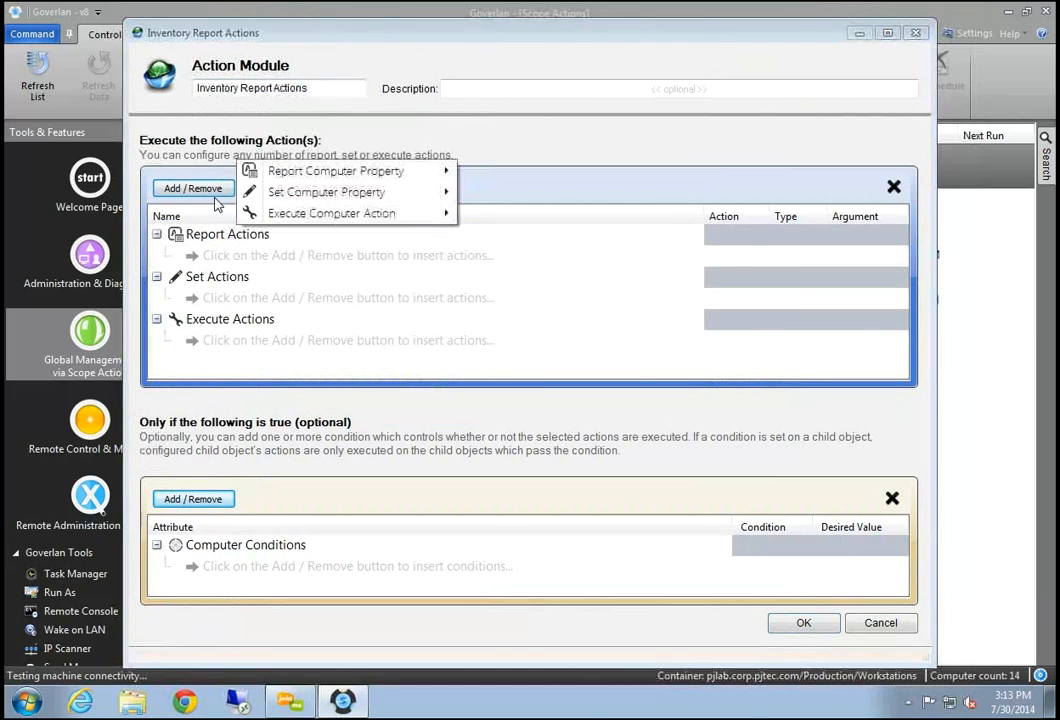
{"action": "mouse_move", "coordinate": [309, 178]}
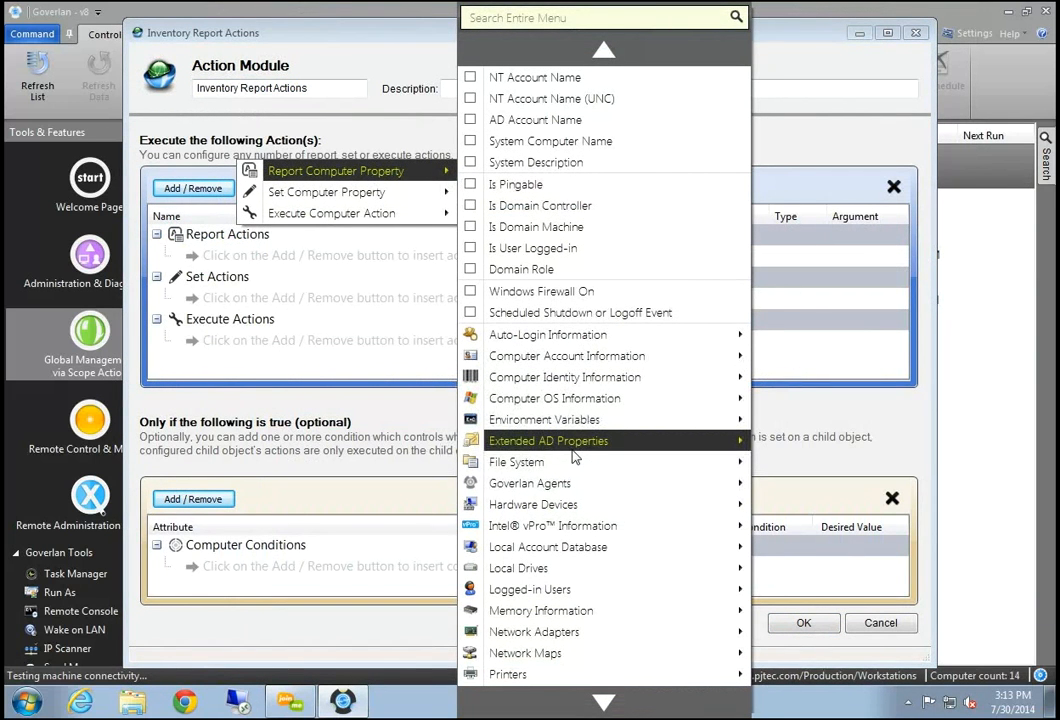
{"action": "mouse_move", "coordinate": [573, 452]}
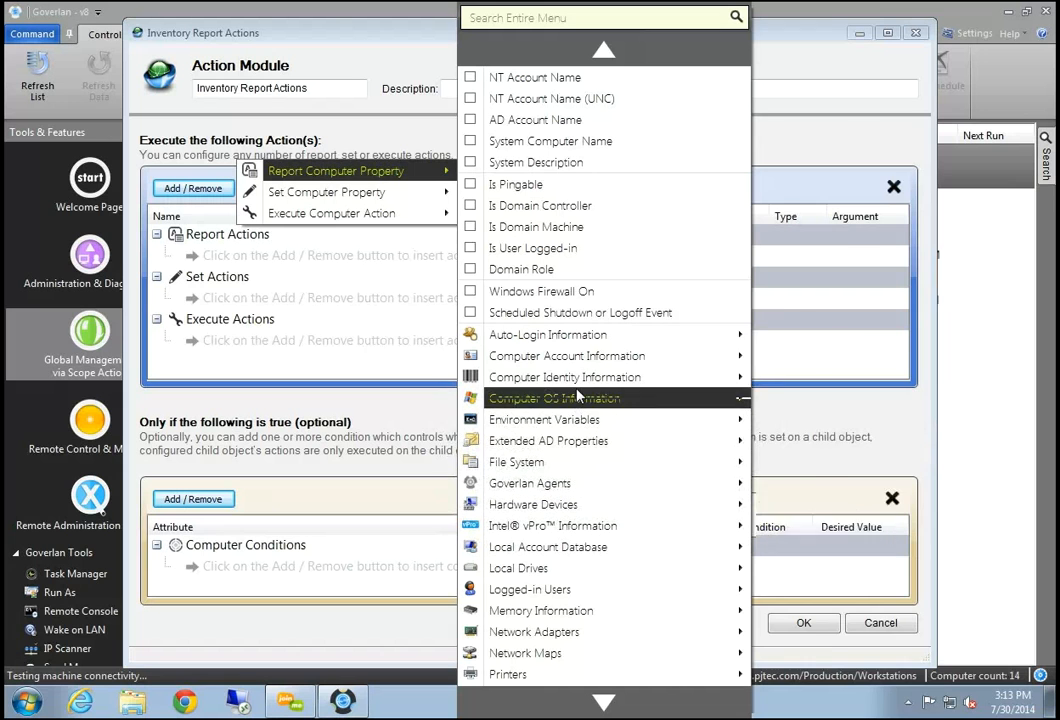
{"action": "mouse_move", "coordinate": [577, 397]}
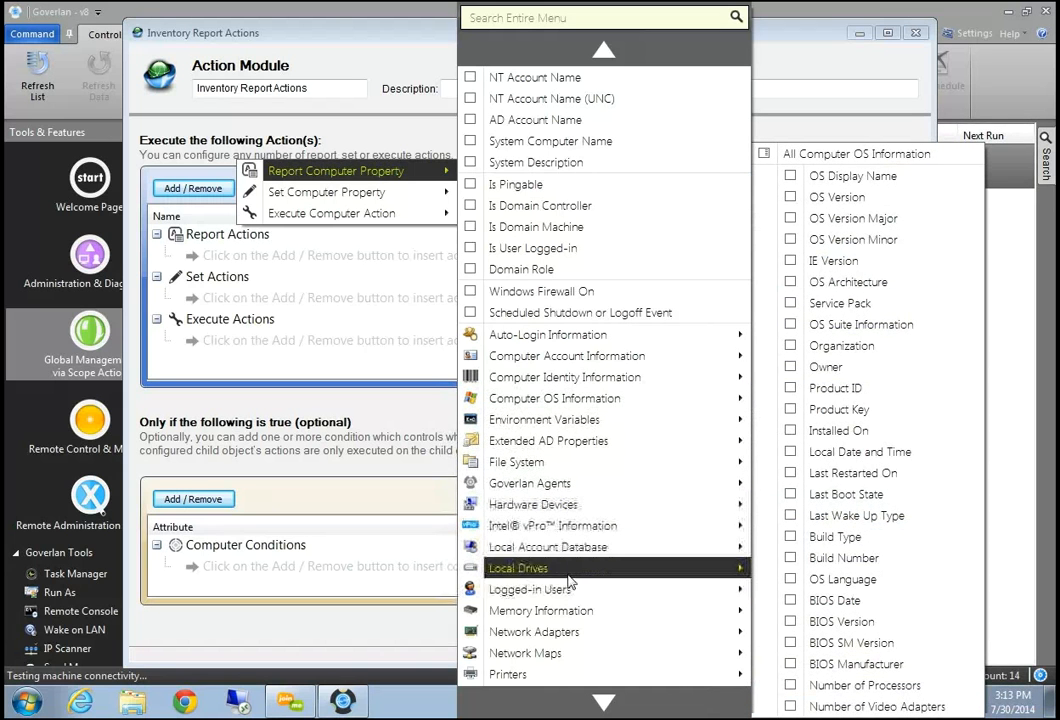
{"action": "scroll", "coordinate": [567, 620], "scroll_direction": "down", "scroll_amount": 4}
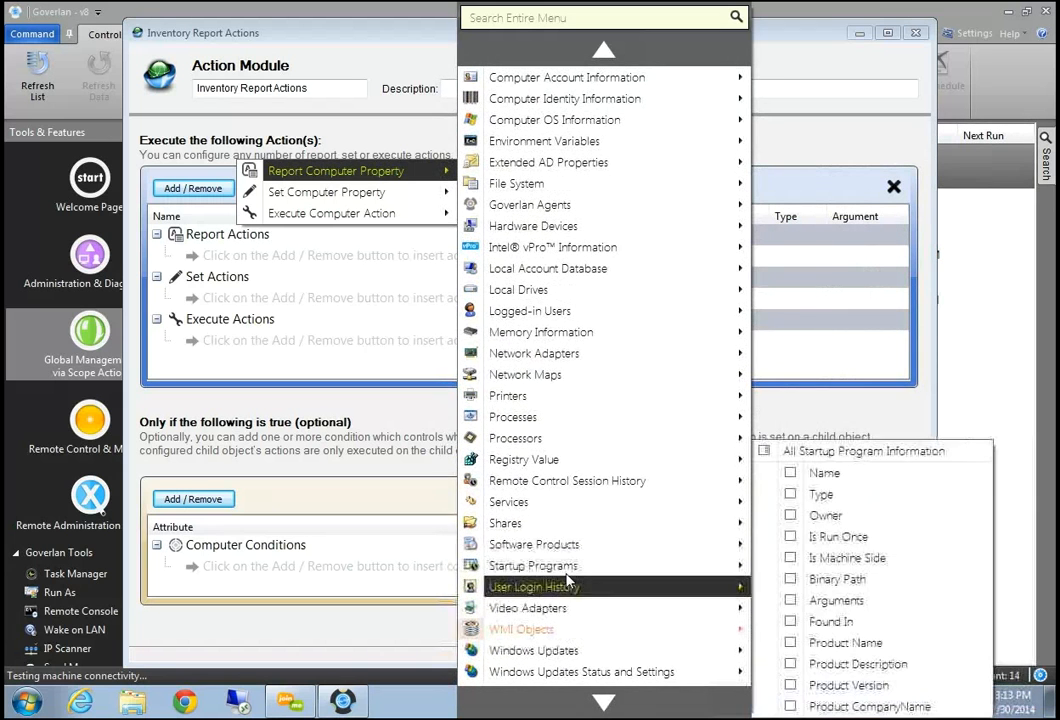
{"action": "mouse_move", "coordinate": [560, 544]}
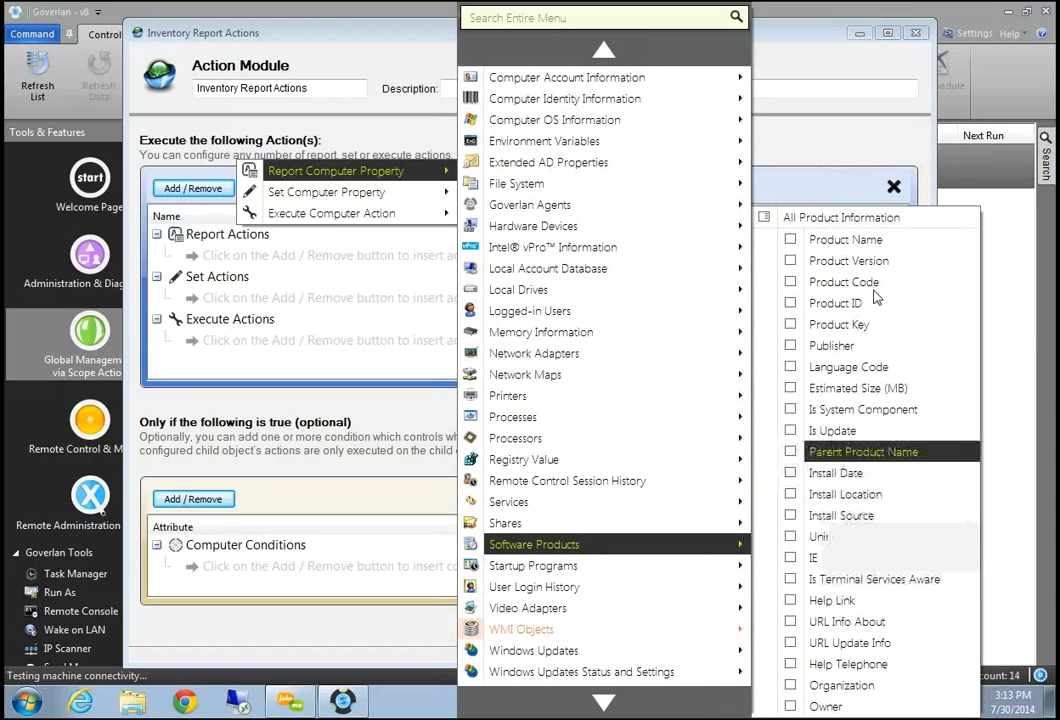
Report the software Product Name, Product Version, Product Code, Product ID and Product Key, and accept the action module
{"action": "left_click", "coordinate": [877, 245]}
{"action": "left_click", "coordinate": [875, 262]}
{"action": "left_click", "coordinate": [868, 283]}
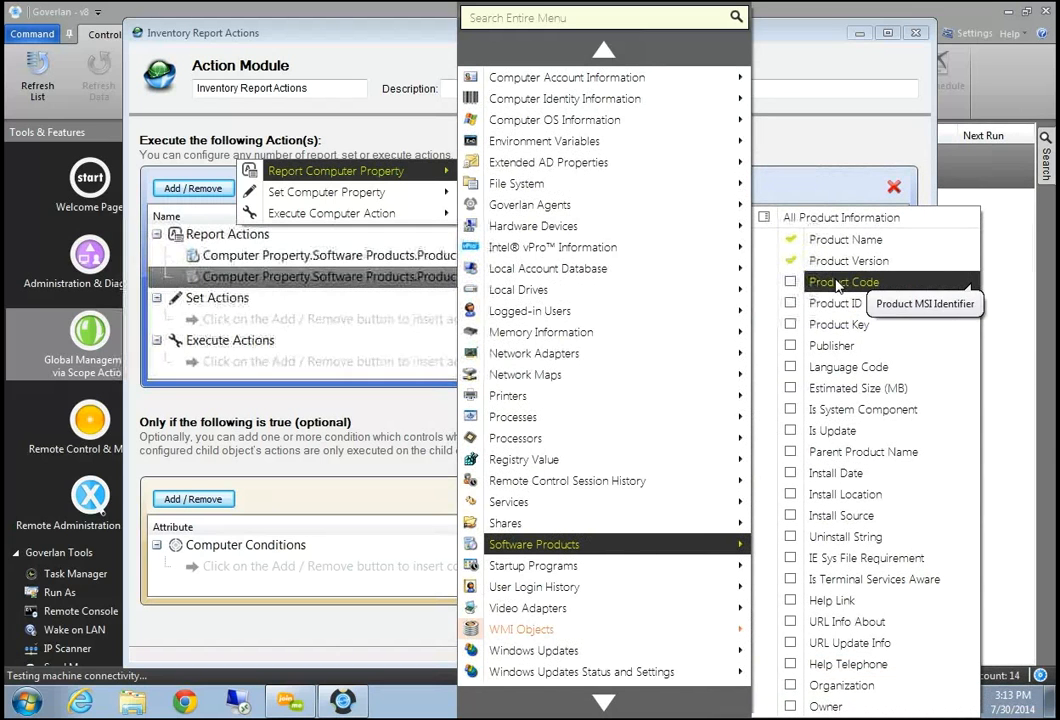
{"action": "left_click", "coordinate": [830, 304]}
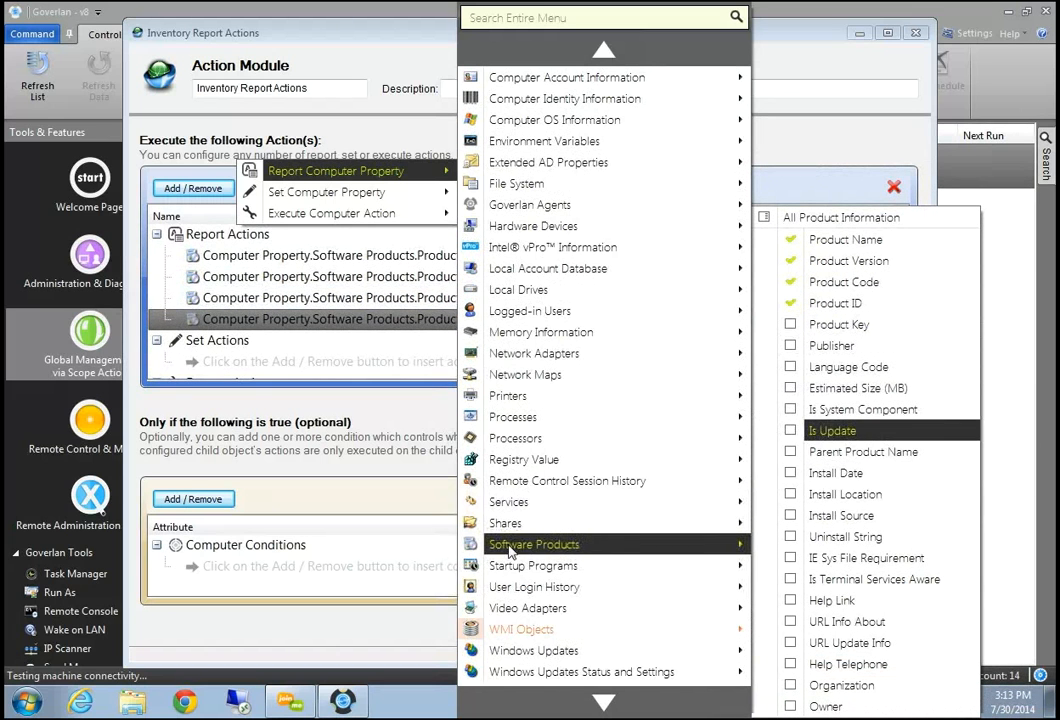
{"action": "left_click", "coordinate": [832, 325]}
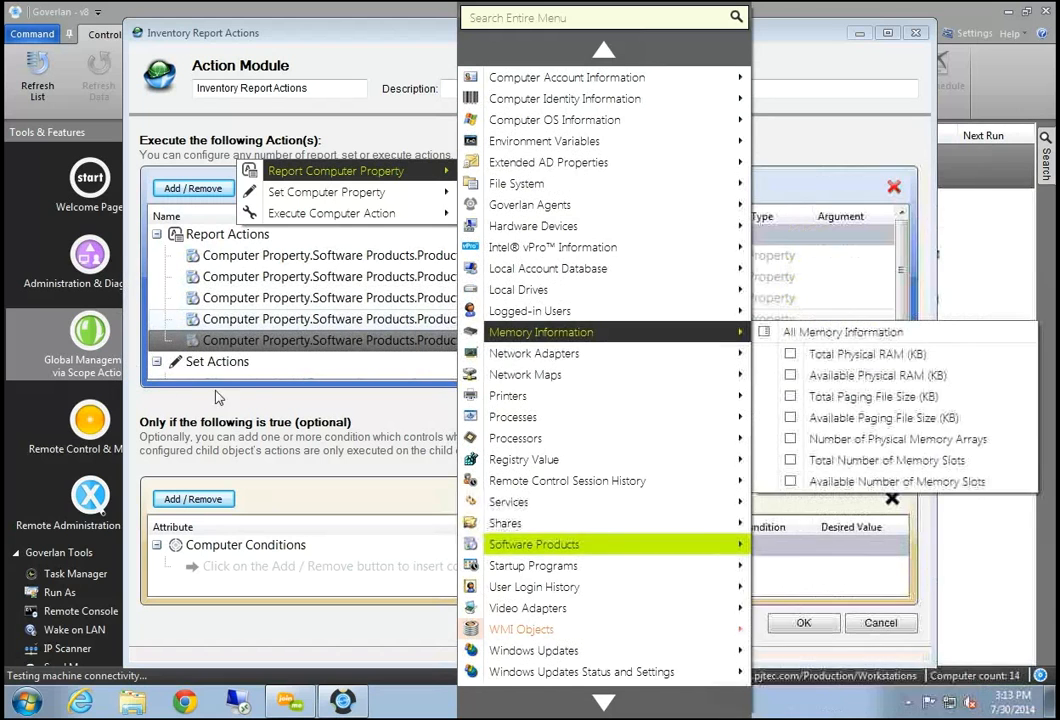
{"action": "left_click", "coordinate": [286, 362]}
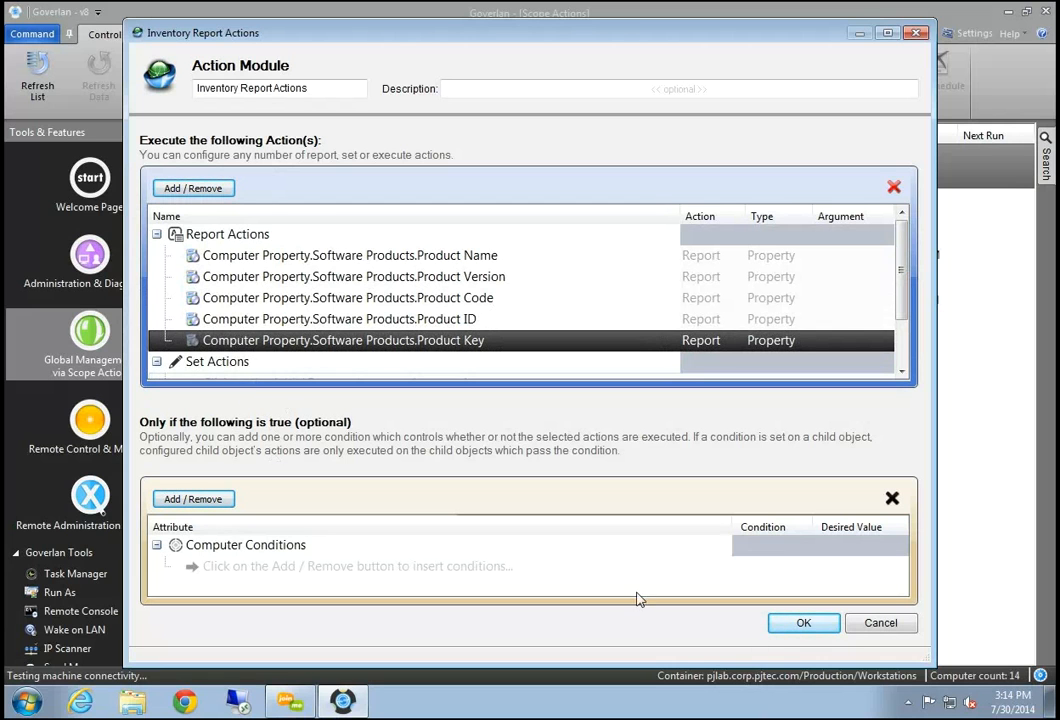
{"action": "left_click", "coordinate": [803, 624]}
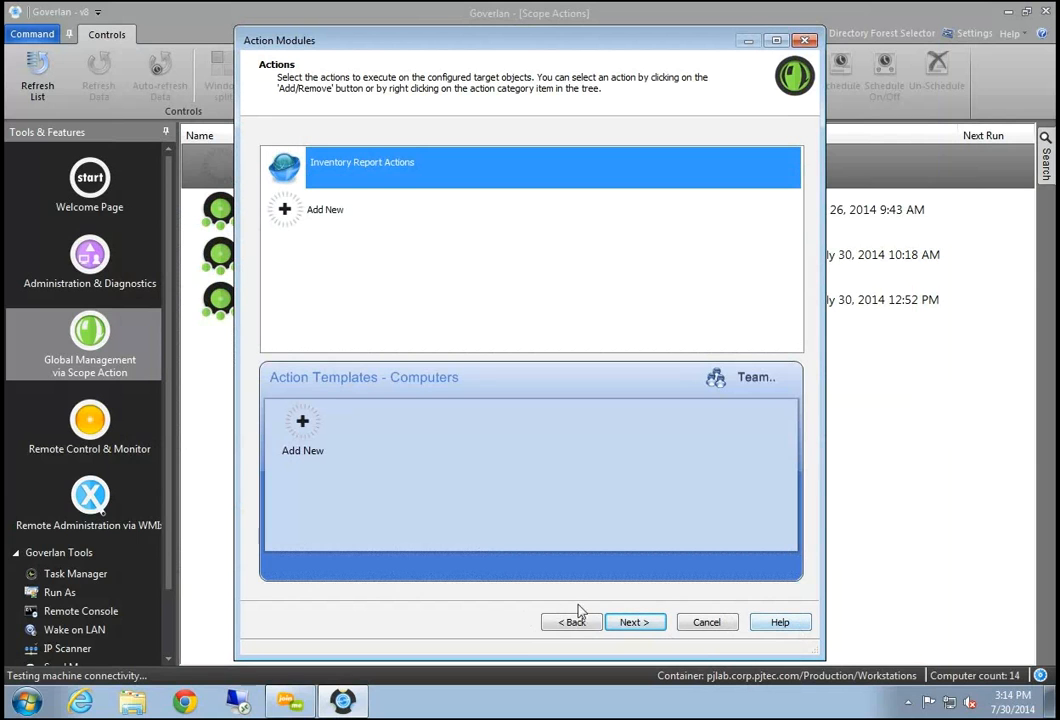
Set the scope action to do nothing after its immediate run, and finish the wizard to generate the report
{"action": "left_click", "coordinate": [631, 624]}
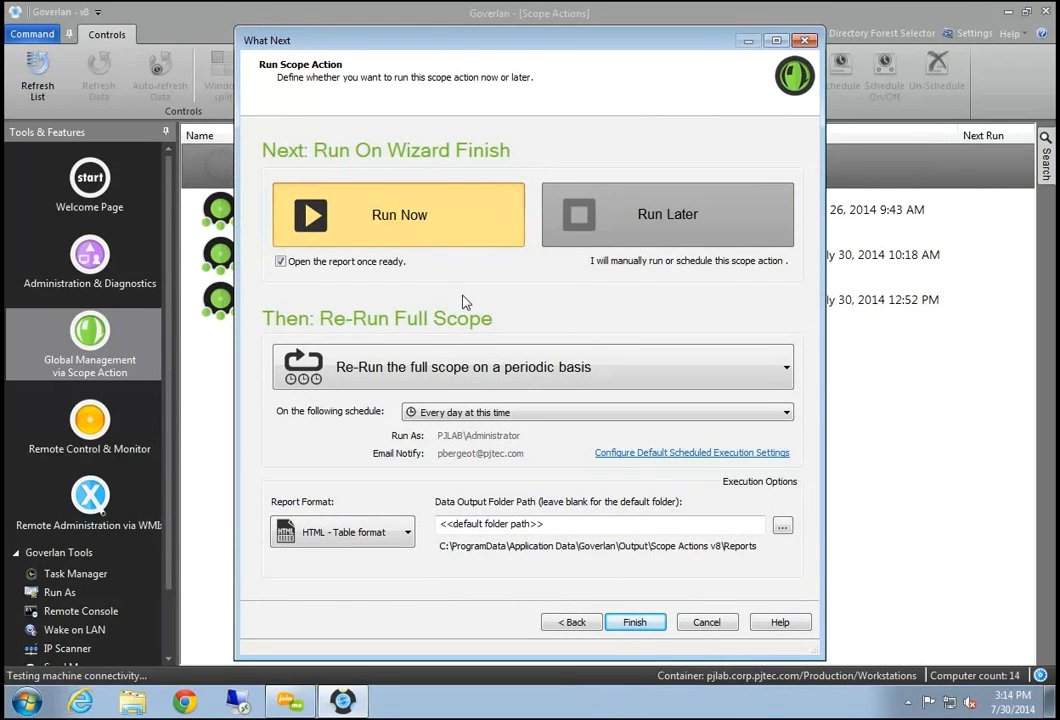
{"action": "left_click", "coordinate": [525, 370]}
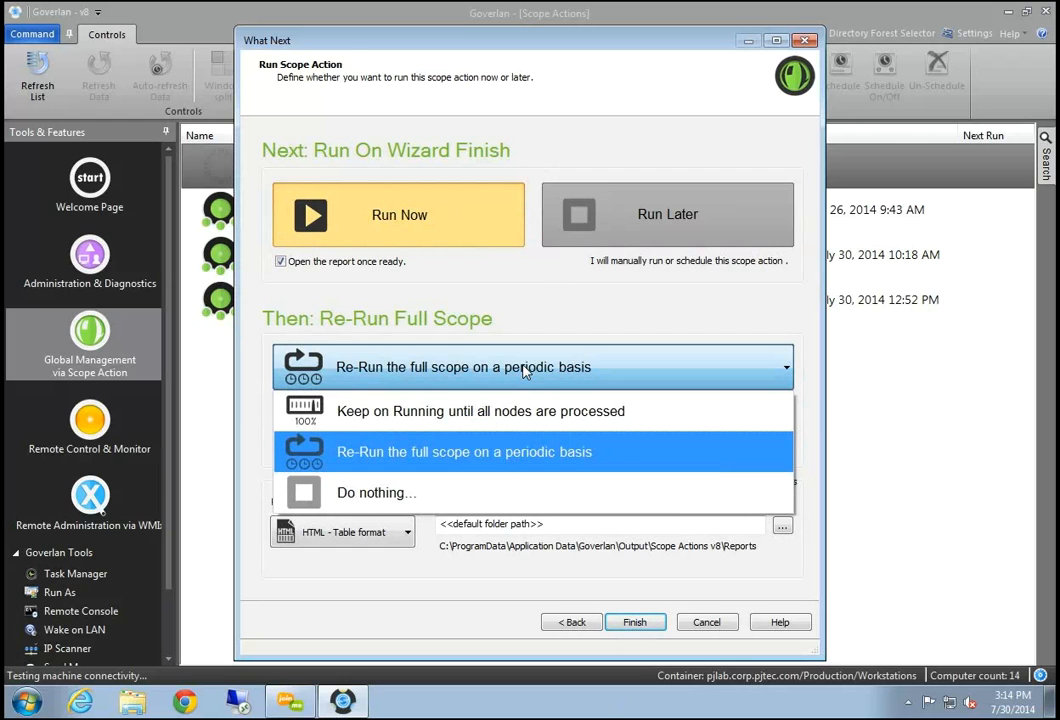
{"action": "left_click", "coordinate": [375, 492]}
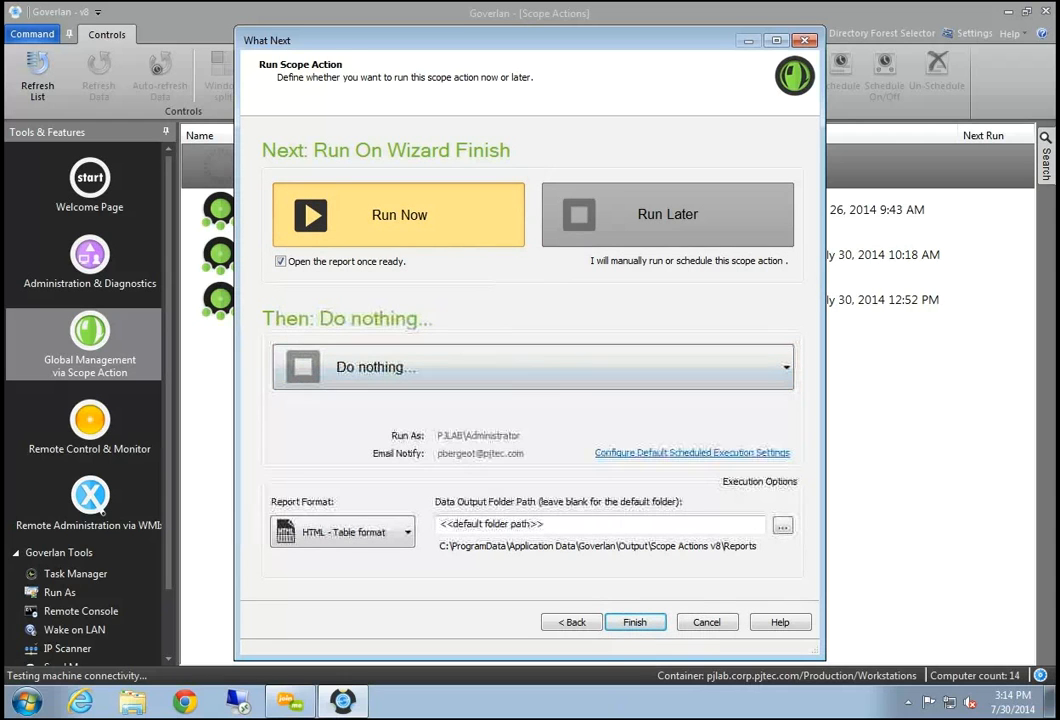
{"action": "left_click", "coordinate": [402, 376]}
{"action": "left_click", "coordinate": [390, 493]}
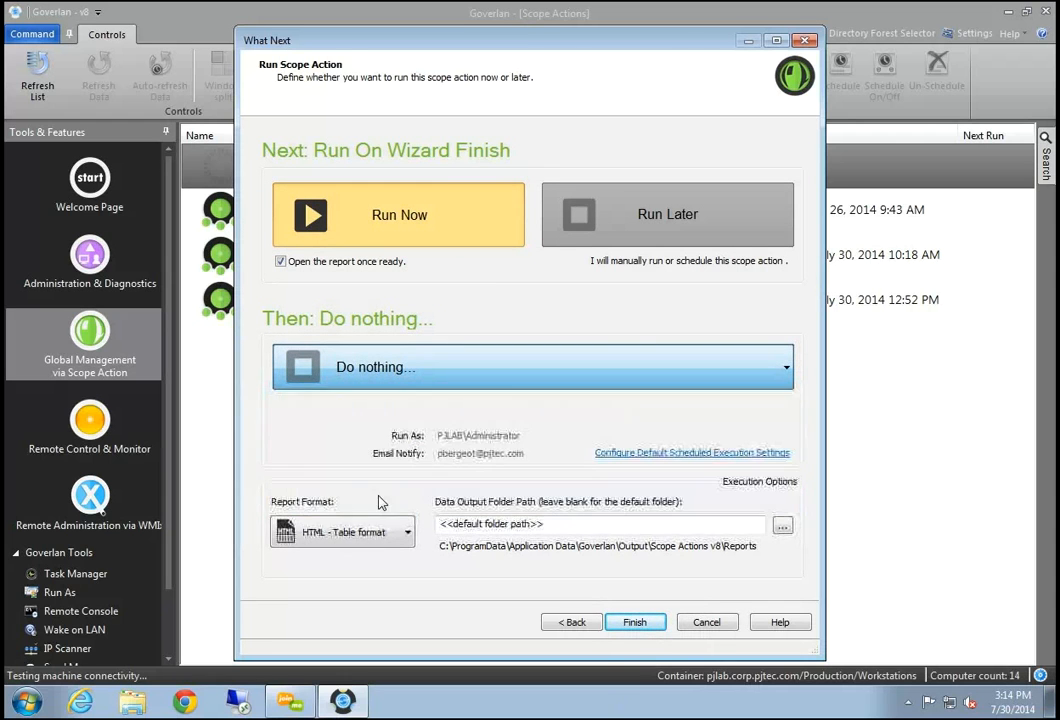
{"action": "left_click", "coordinate": [640, 623]}
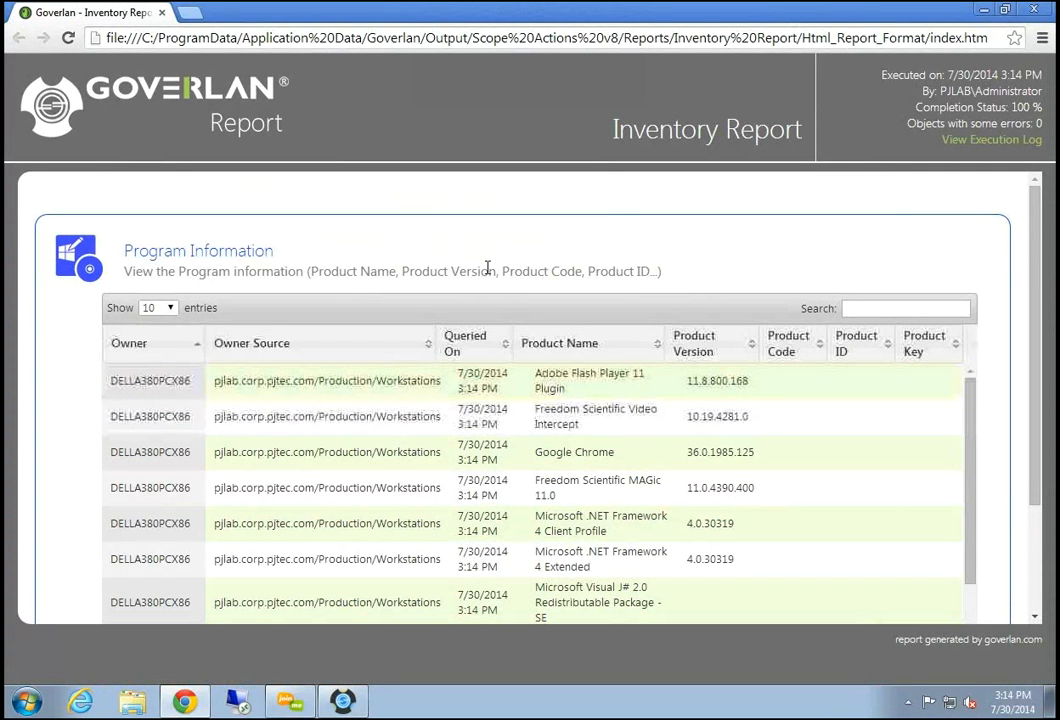
Look over the report's Program Information table, search it for adobe, and clear the search
{"action": "scroll", "coordinate": [1041, 300], "scroll_direction": "down", "scroll_amount": 2}
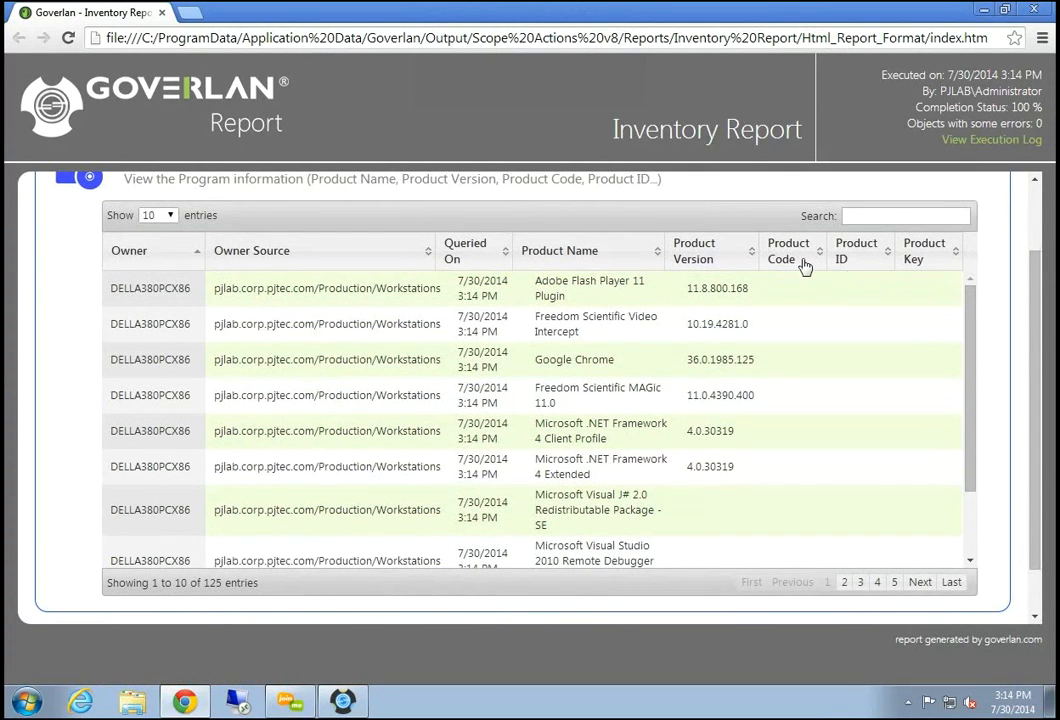
{"action": "left_click", "coordinate": [870, 215]}
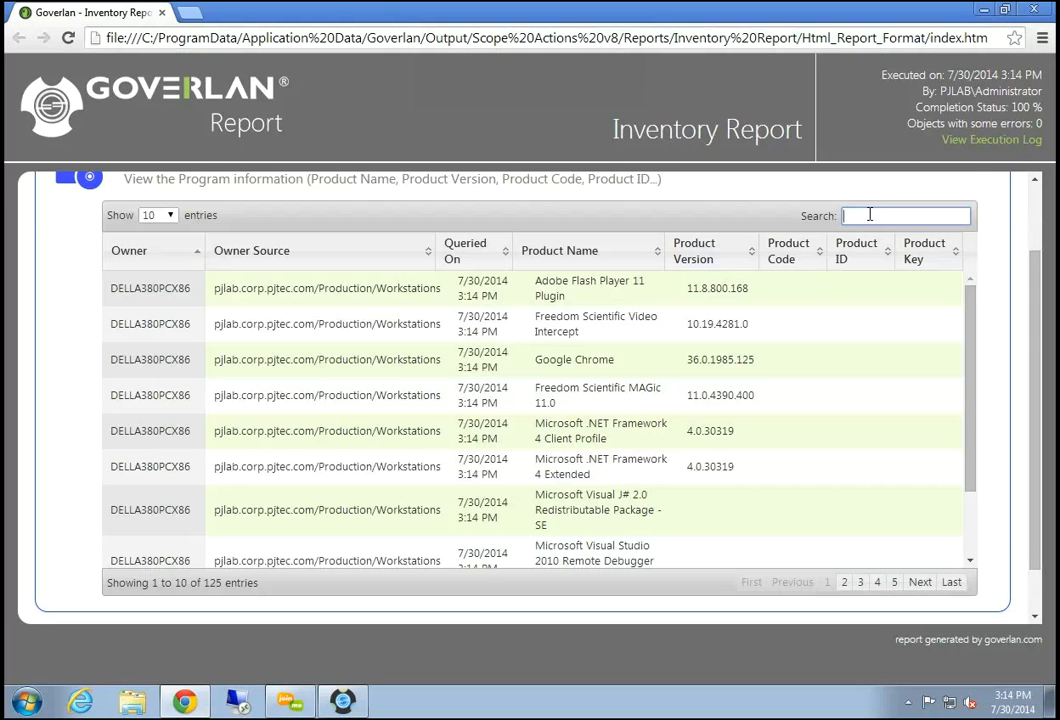
{"action": "type", "text": "adoobe"}
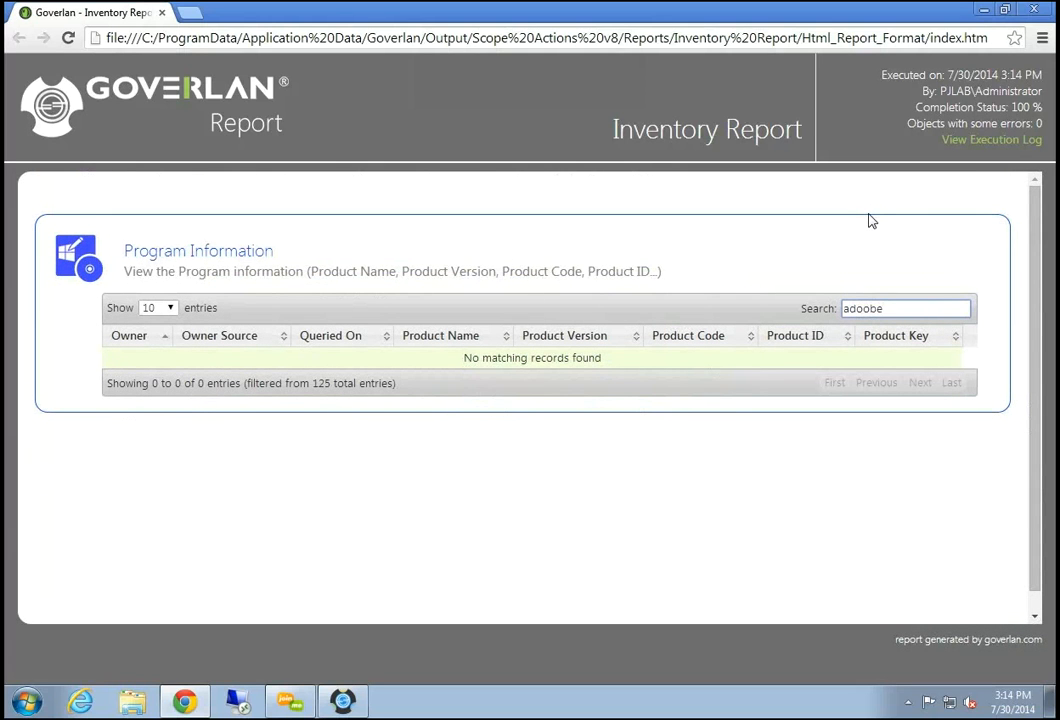
{"action": "key", "text": "BackSpace"}
{"action": "key", "text": "BackSpace"}
{"action": "key", "text": "BackSpace"}
{"action": "type", "text": "be"}
{"action": "key", "text": "BackSpace"}
{"action": "key", "text": "BackSpace"}
{"action": "key", "text": "BackSpace"}
{"action": "key", "text": "BackSpace"}
{"action": "key", "text": "BackSpace"}
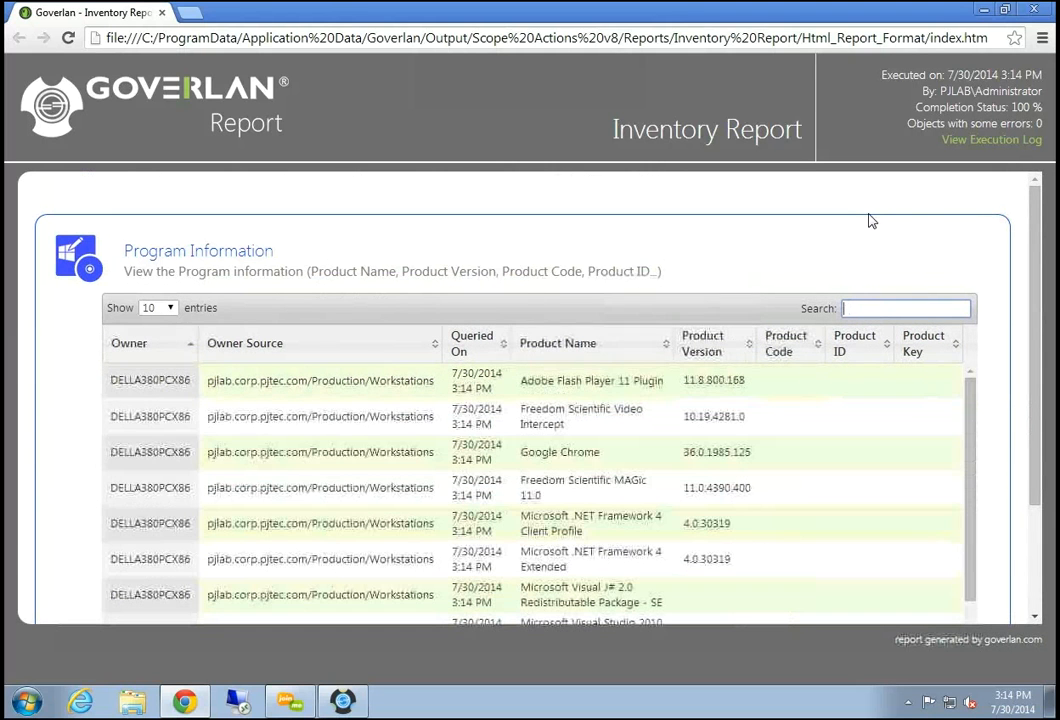
Search the Program Information table for microsoft and clear the search text
{"action": "type", "text": "micro"}
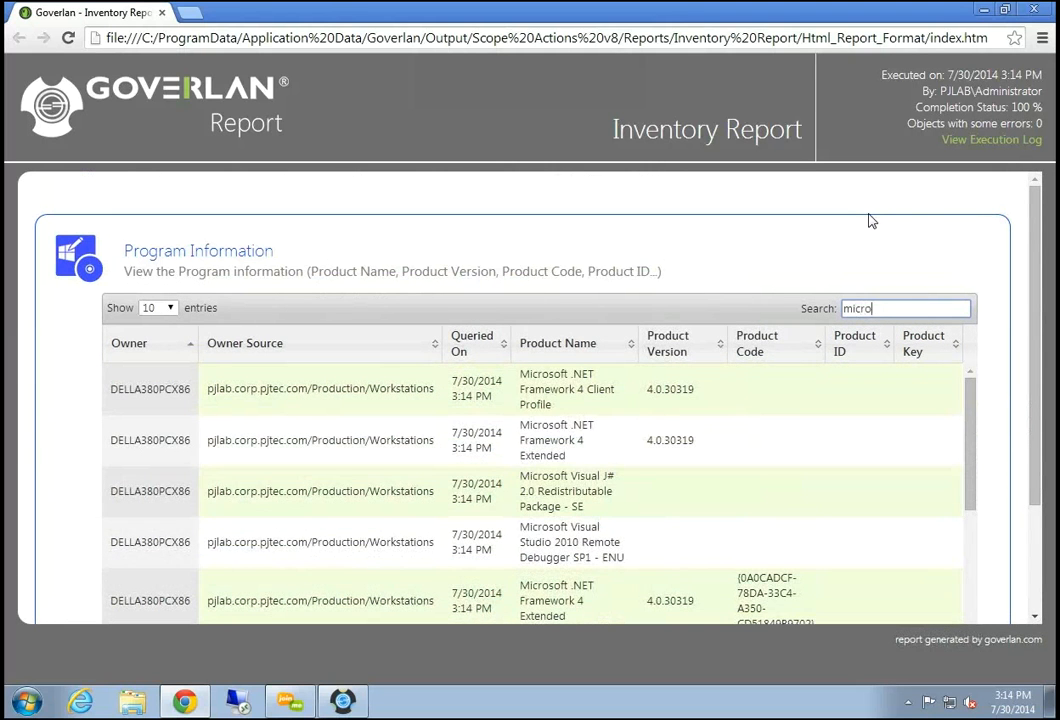
{"action": "type", "text": "sof"}
{"action": "key", "text": "BackSpace"}
{"action": "key", "text": "BackSpace"}
{"action": "key", "text": "BackSpace"}
{"action": "type", "text": "soft"}
{"action": "key", "text": "BackSpace"}
{"action": "key", "text": "BackSpace"}
{"action": "key", "text": "BackSpace"}
{"action": "key", "text": "BackSpace"}
{"action": "key", "text": "BackSpace"}
{"action": "key", "text": "BackSpace"}
{"action": "key", "text": "BackSpace"}
{"action": "key", "text": "BackSpace"}
{"action": "key", "text": "BackSpace"}
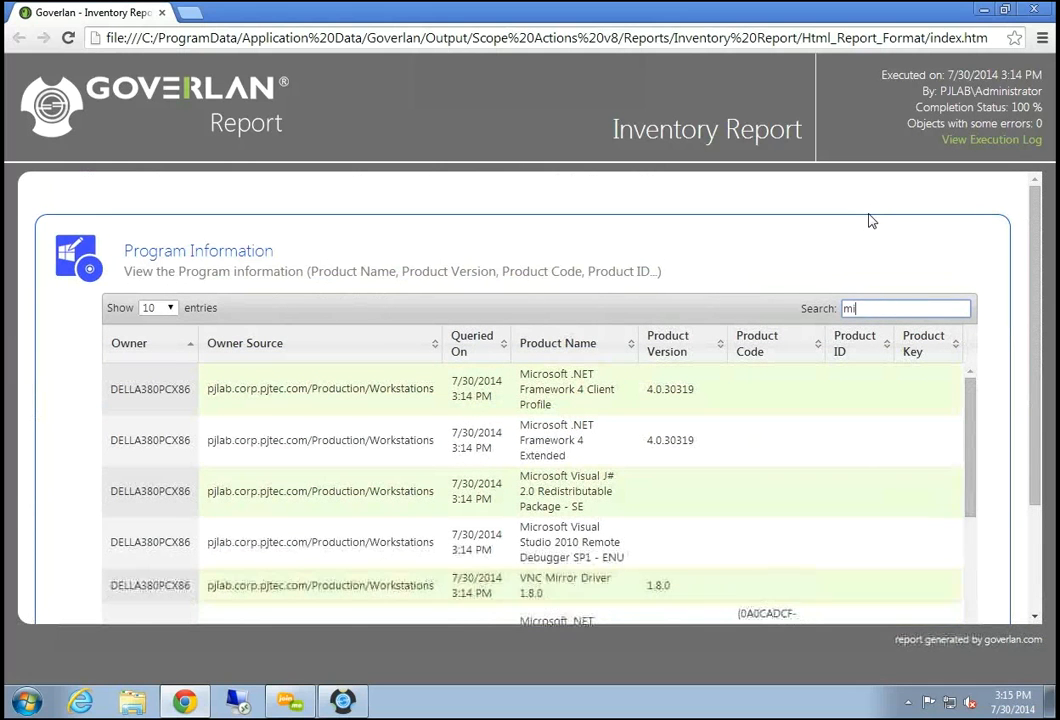
Filter the Program Information table by pjlab-7x64 to view that computer's software entries
{"action": "type", "text": "pjlab"}
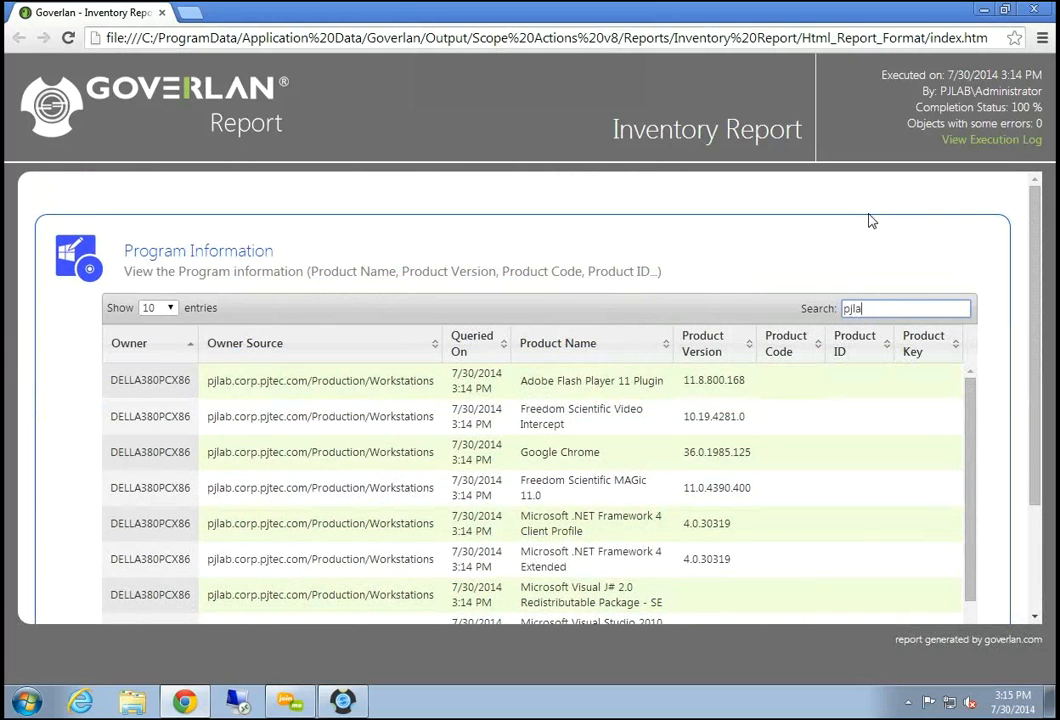
{"action": "type", "text": "-"}
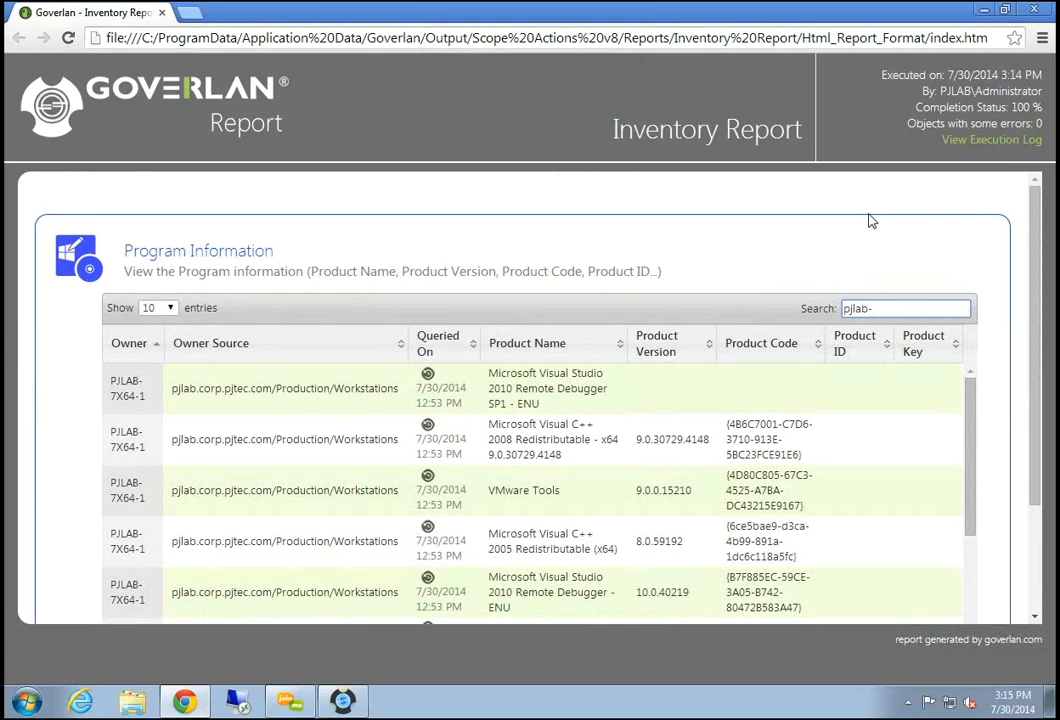
{"action": "type", "text": "7x64"}
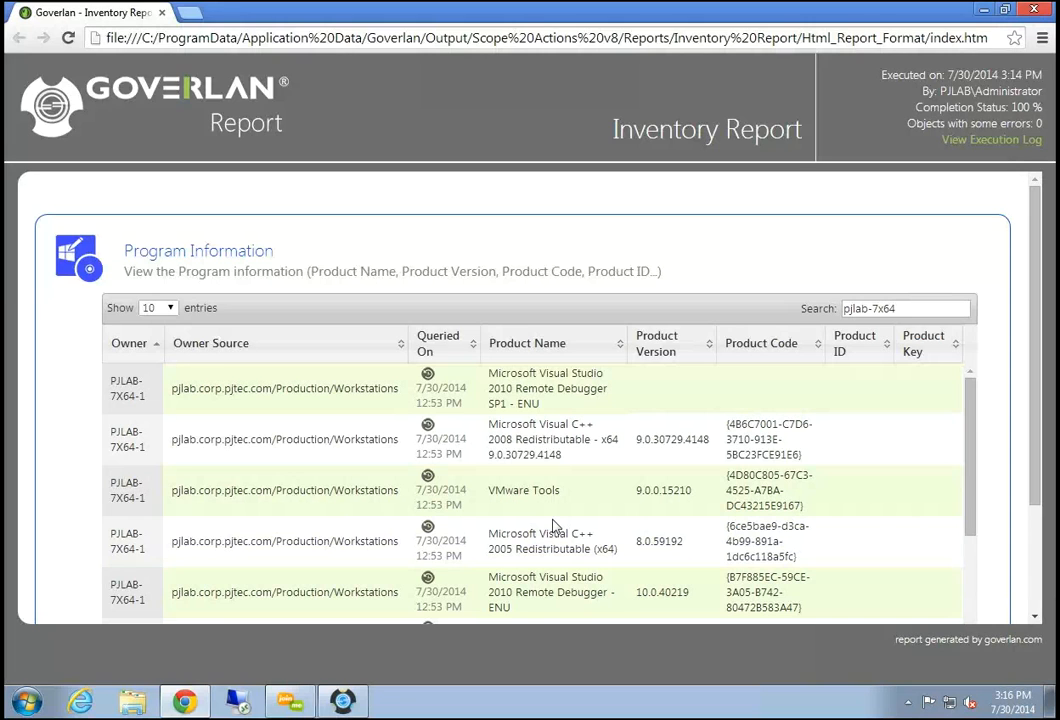
Close the inventory report and open the Remote Control & Monitor tool
{"action": "key", "text": "alt+F4"}
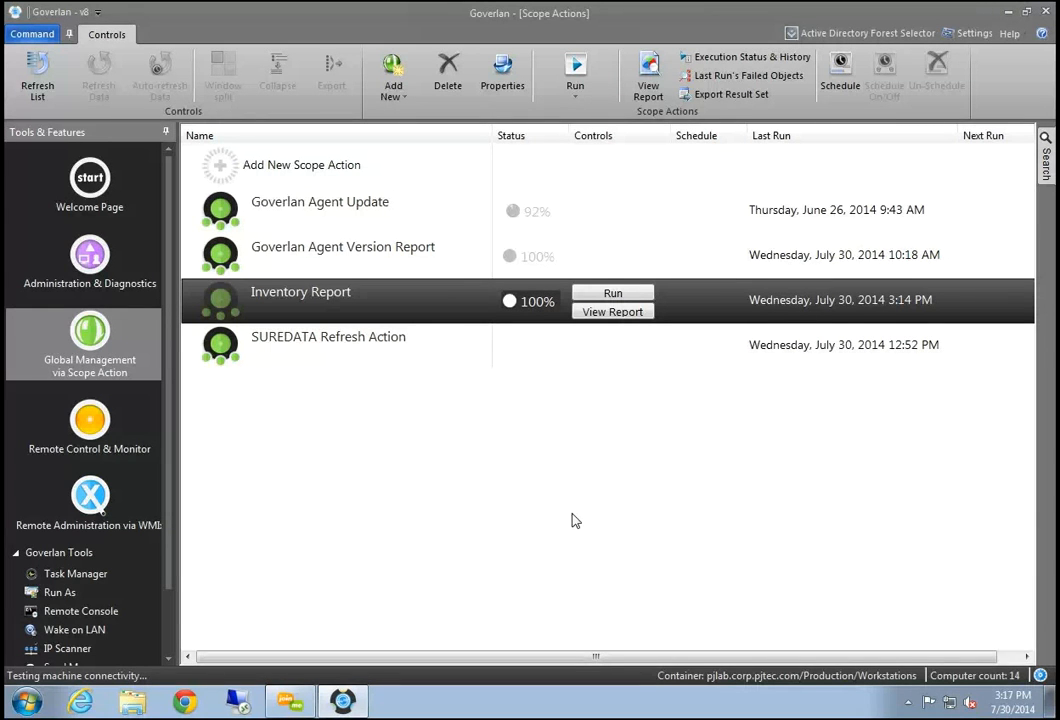
{"action": "left_click", "coordinate": [79, 437]}
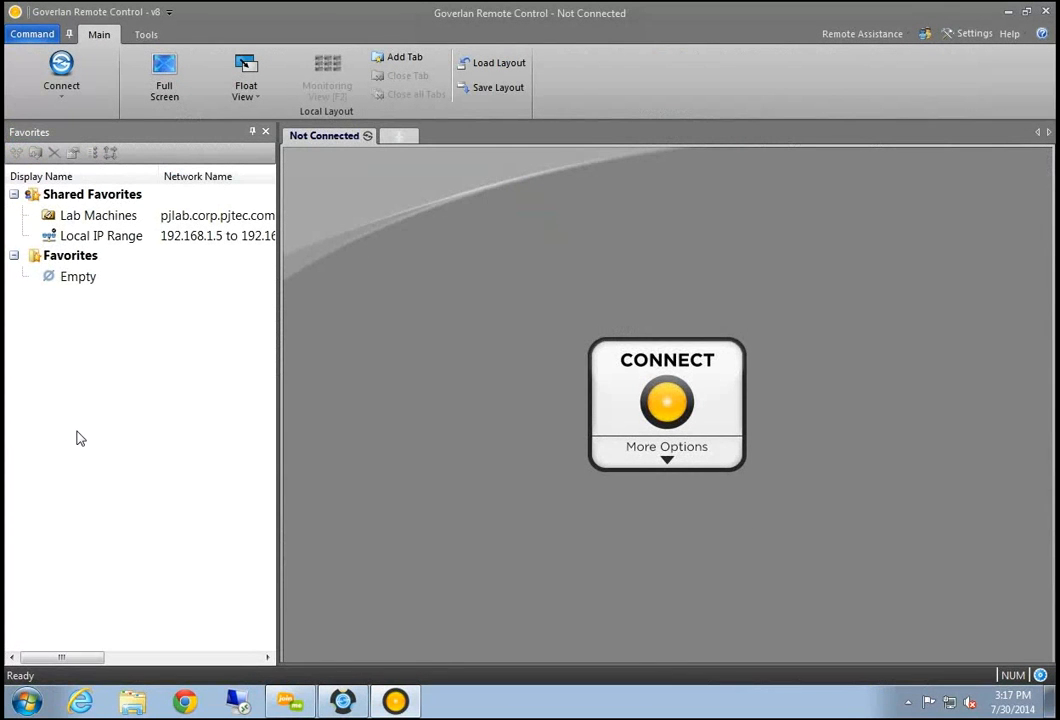
{"action": "left_click", "coordinate": [110, 408]}
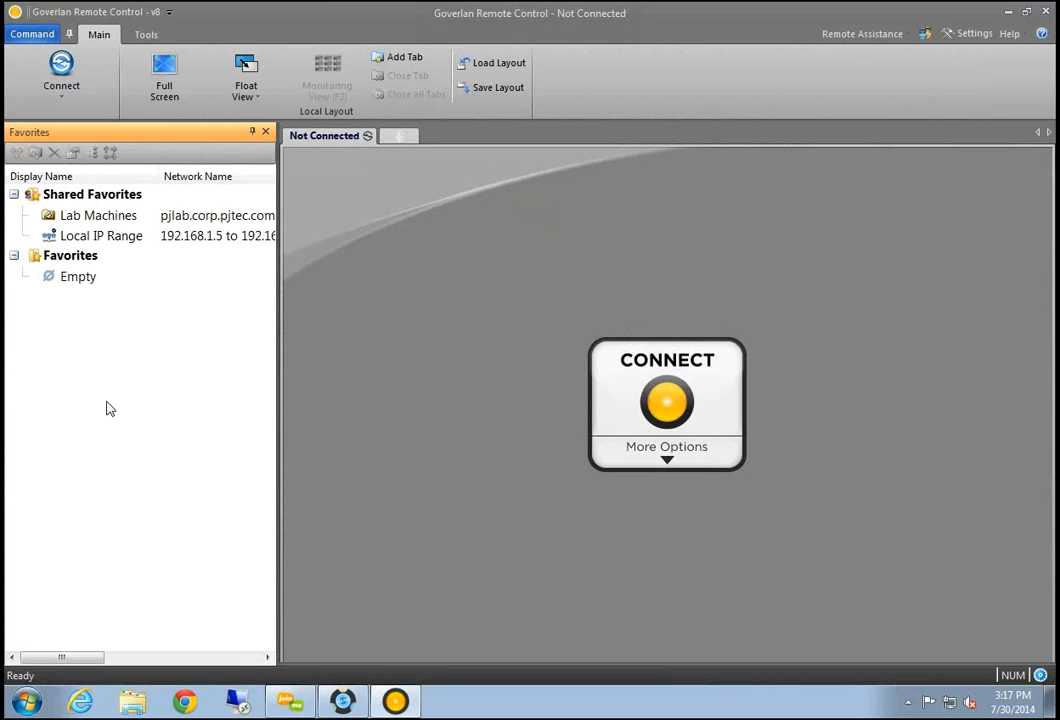
View the available Color Style choices in the user interface settings
{"action": "left_click", "coordinate": [172, 12]}
{"action": "mouse_move", "coordinate": [195, 52]}
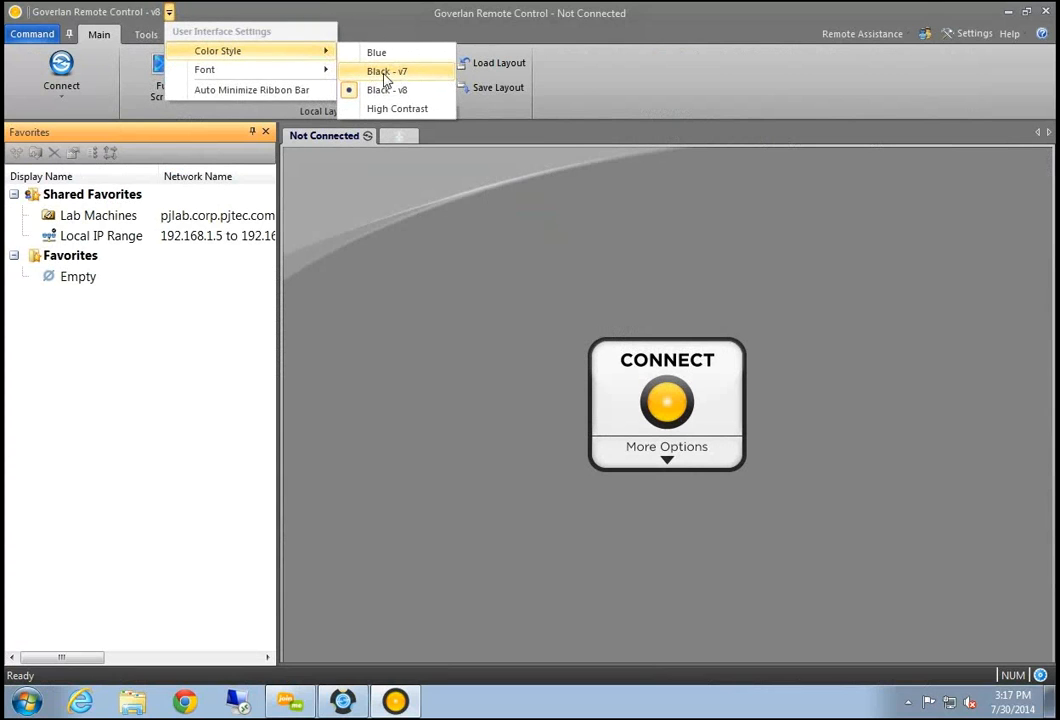
{"action": "left_click", "coordinate": [215, 490]}
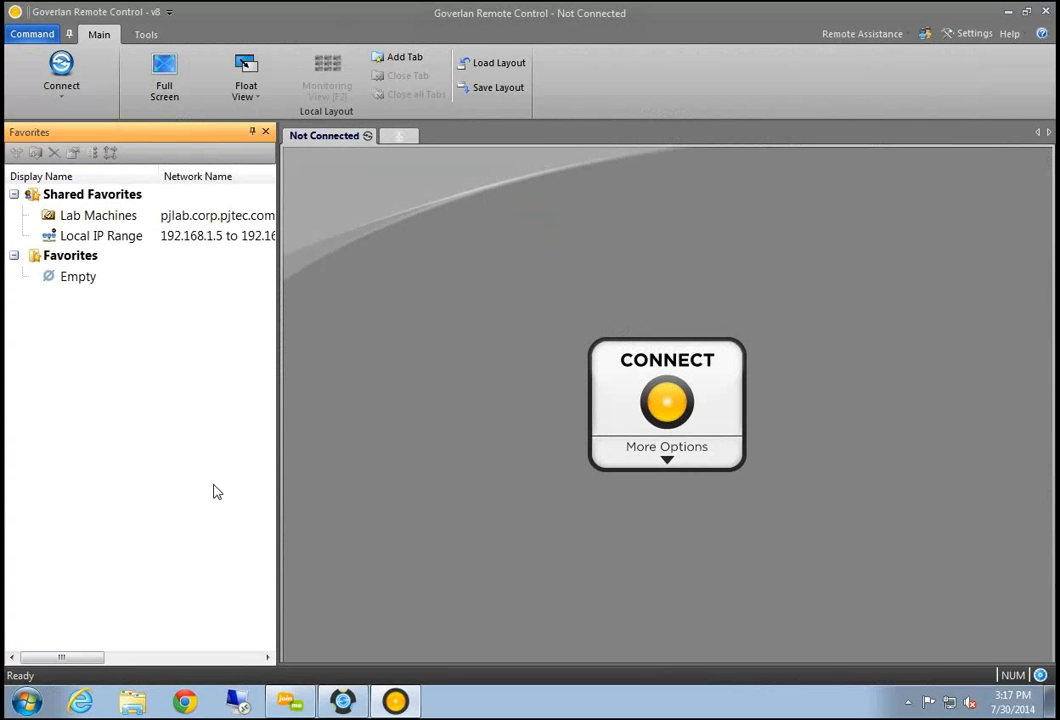
Open a new remote control connection via Intel vPro KVM and reposition its connection window
{"action": "left_click", "coordinate": [639, 449]}
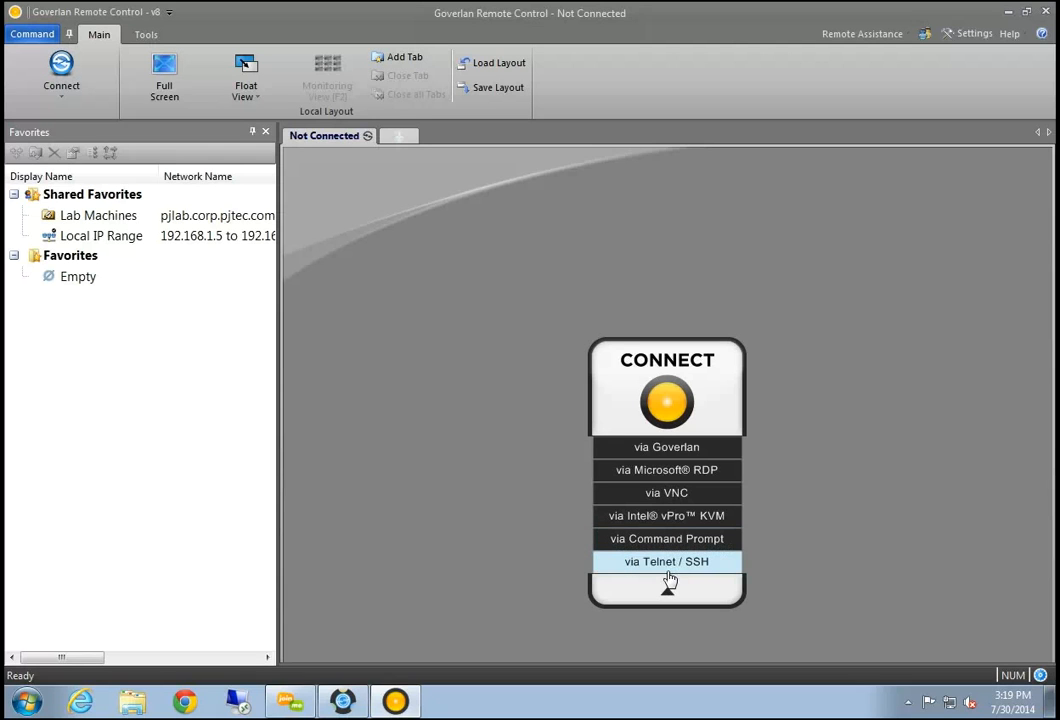
{"action": "left_click", "coordinate": [685, 520]}
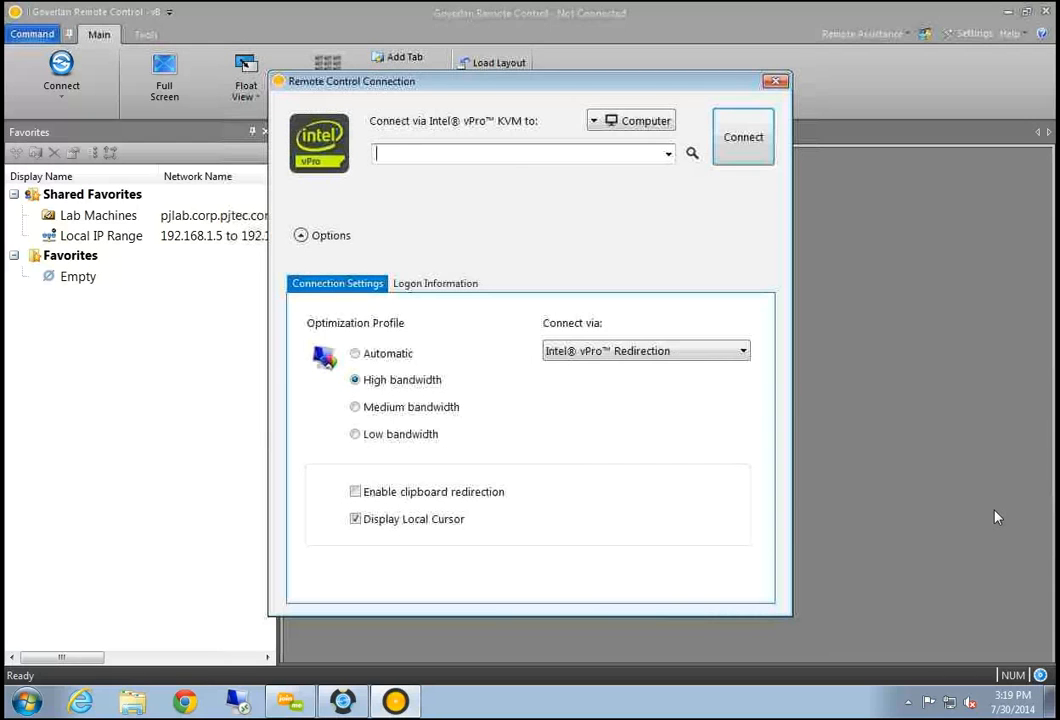
{"action": "left_click_drag", "start_coordinate": [391, 91], "coordinate": [455, 133]}
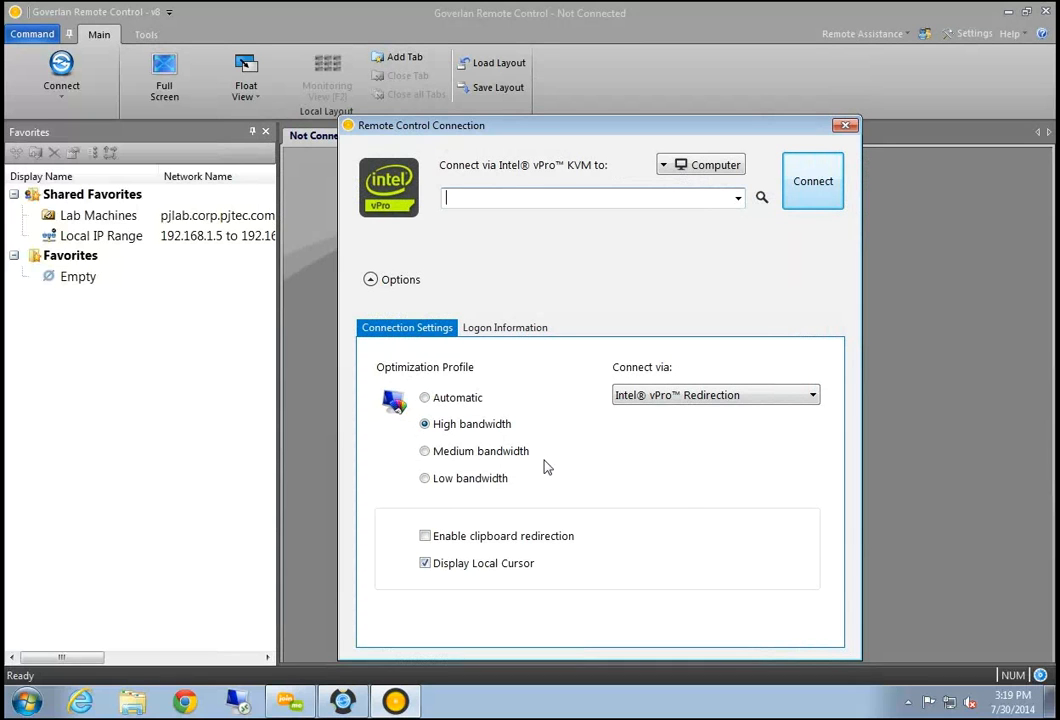
Review the vPro connection methods, keeping Intel vPro Redirection, and look over the logon credential settings
{"action": "left_click", "coordinate": [695, 397]}
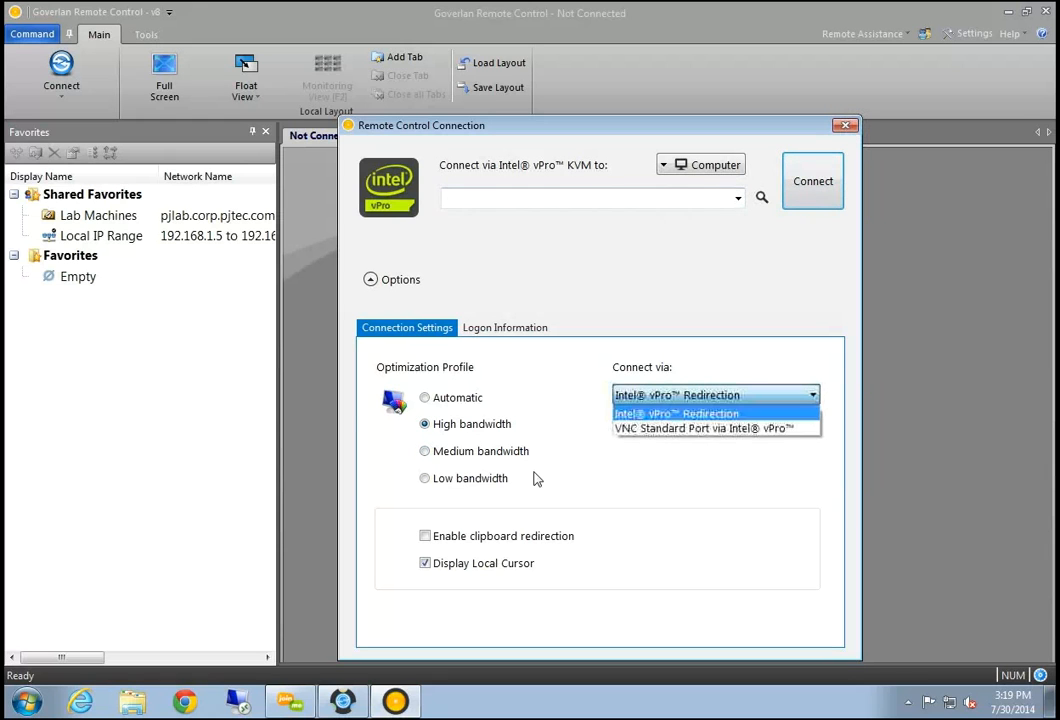
{"action": "left_click", "coordinate": [700, 415]}
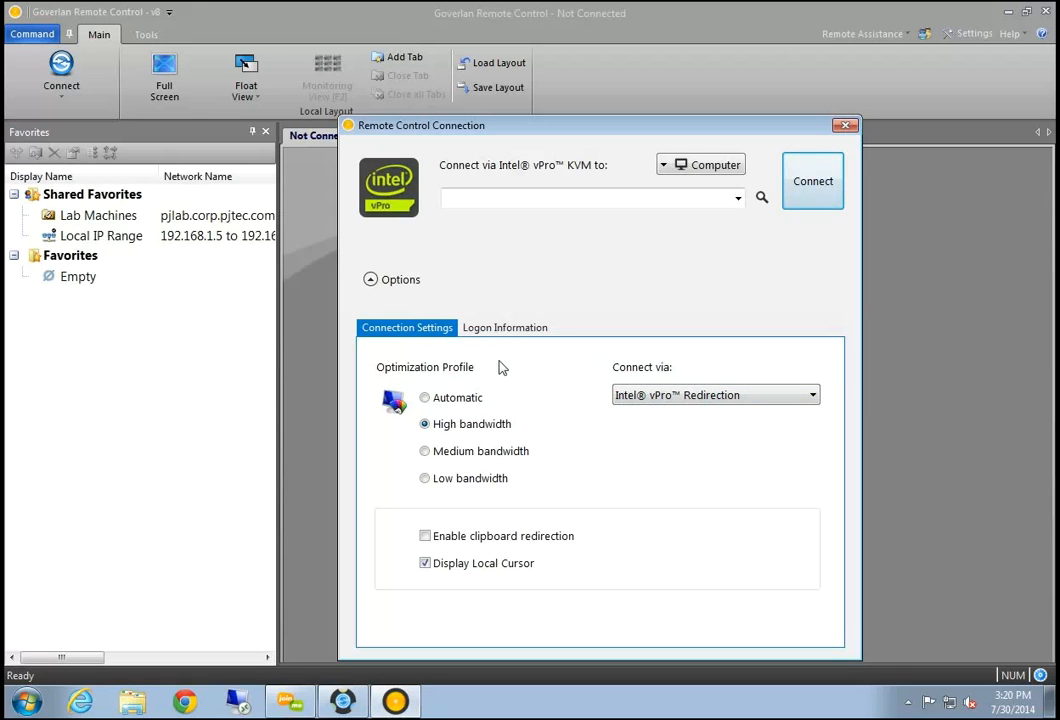
{"action": "left_click", "coordinate": [506, 327]}
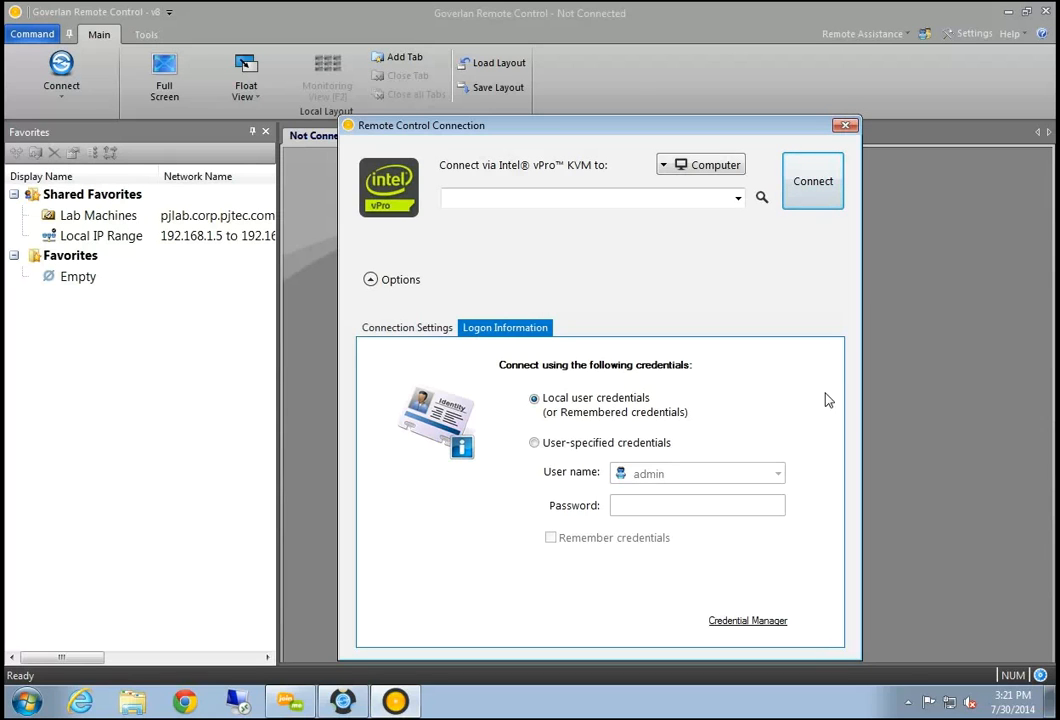
{"action": "left_click", "coordinate": [412, 333]}
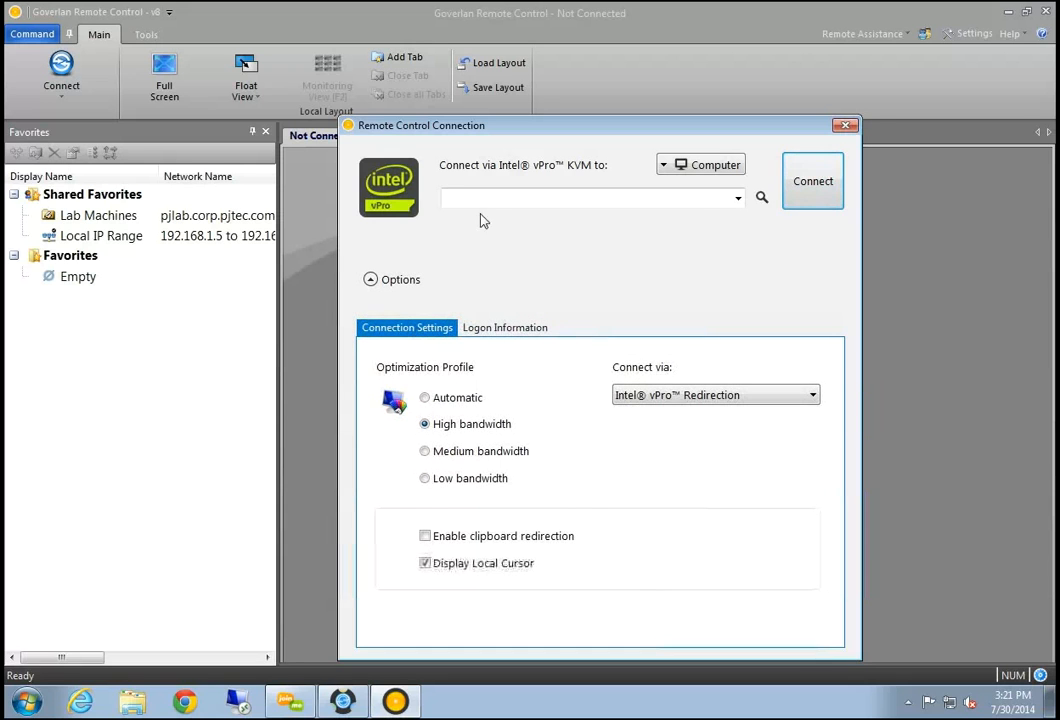
Connect to the previously used computer pjlab-ivpro-02.pjlab.corp.pjtec.com via Intel vPro KVM
{"action": "left_click", "coordinate": [739, 198]}
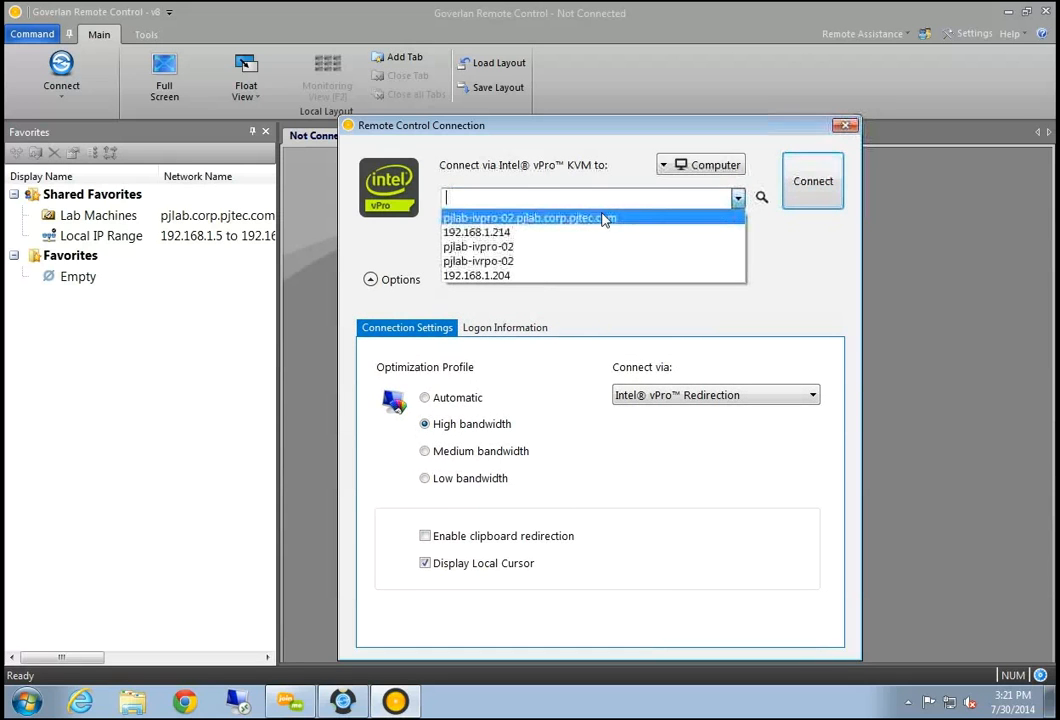
{"action": "left_click", "coordinate": [559, 220]}
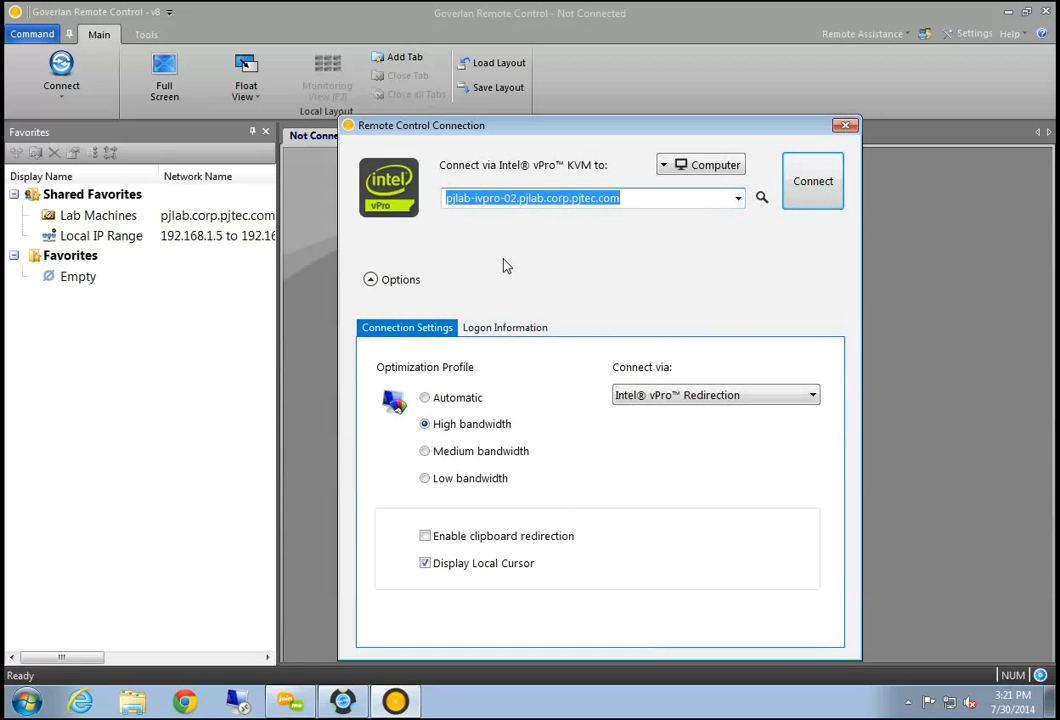
{"action": "left_click", "coordinate": [820, 186]}
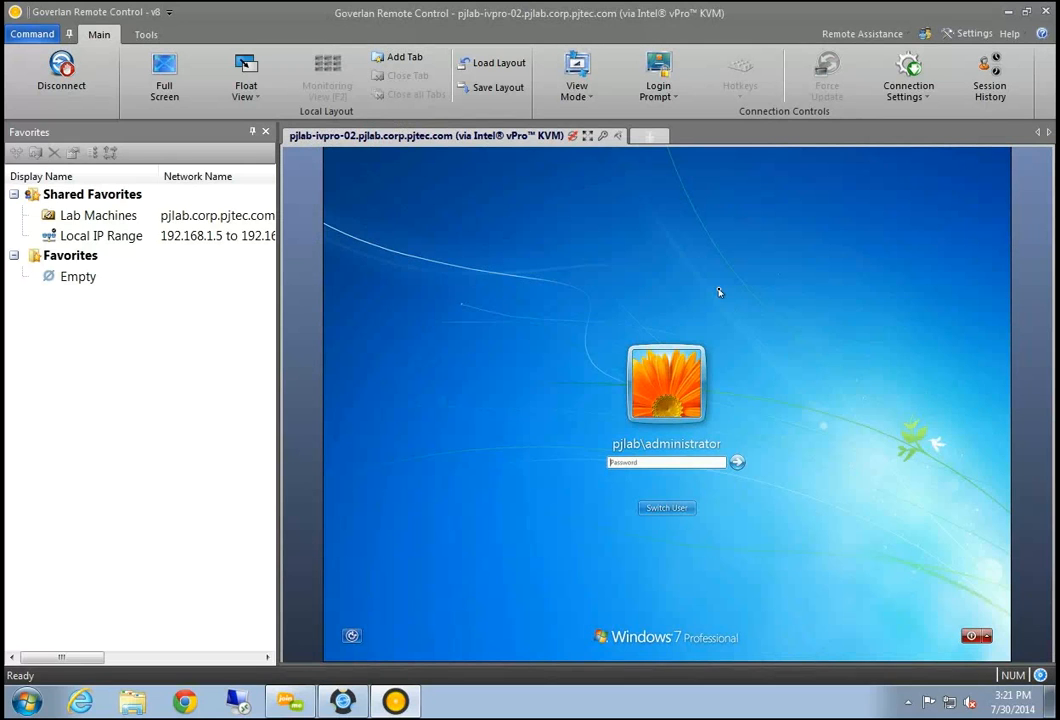
Log on to the remote Windows session with the account password and decline the Remote Debugging Monitor prompt
{"action": "left_click", "coordinate": [633, 465]}
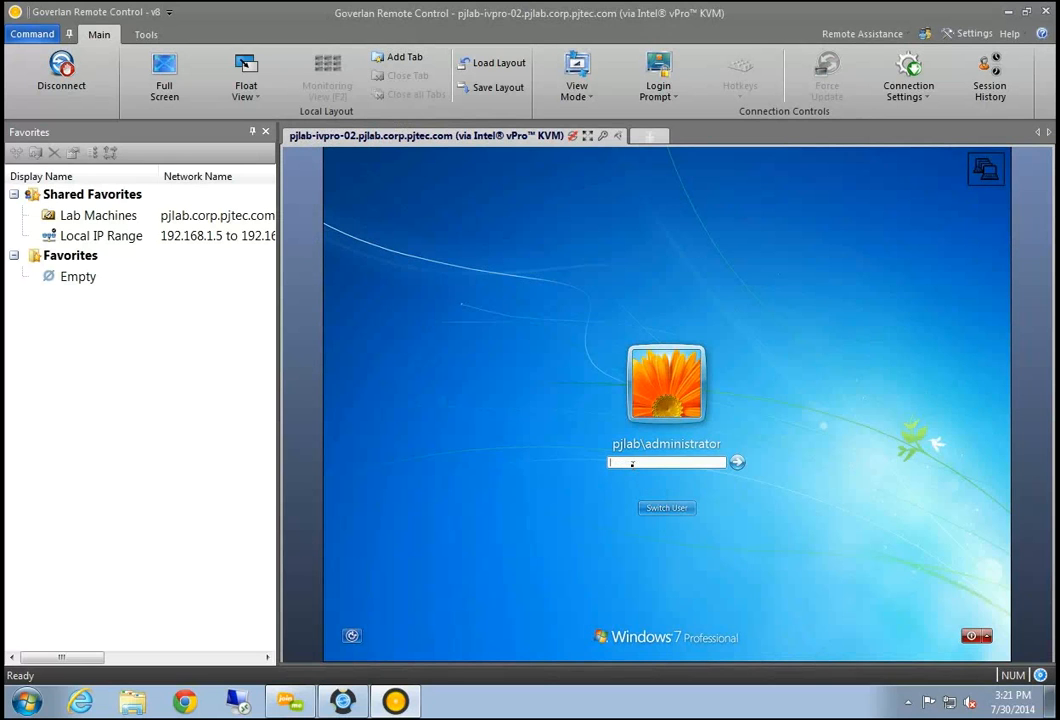
{"action": "type", "text": "********"}
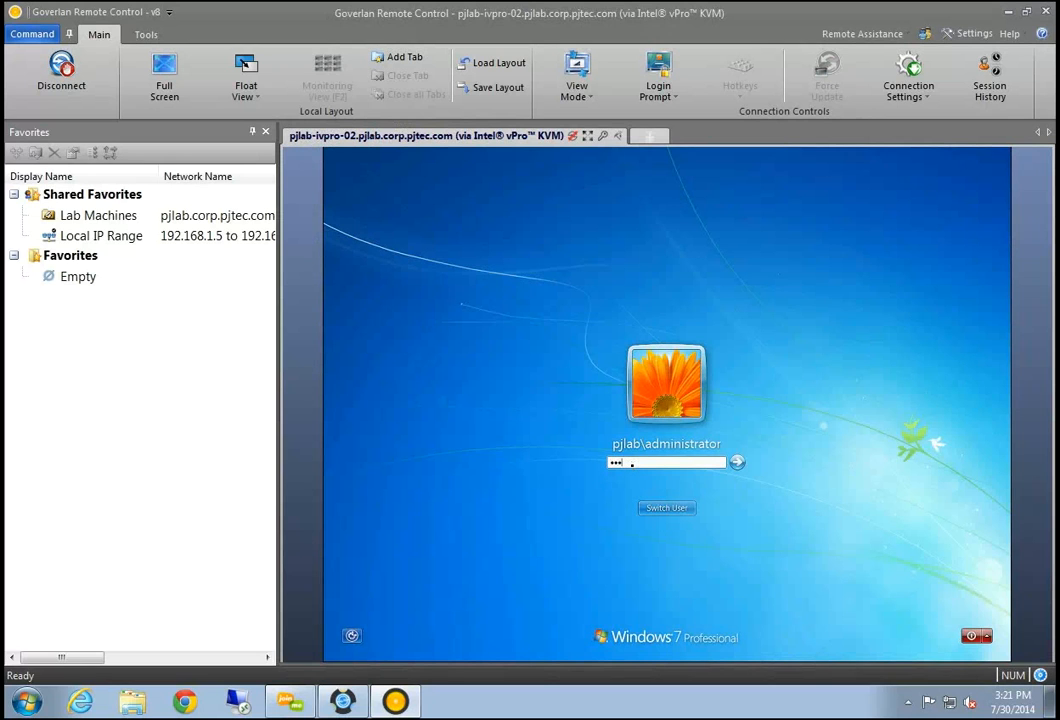
{"action": "key", "text": "Return"}
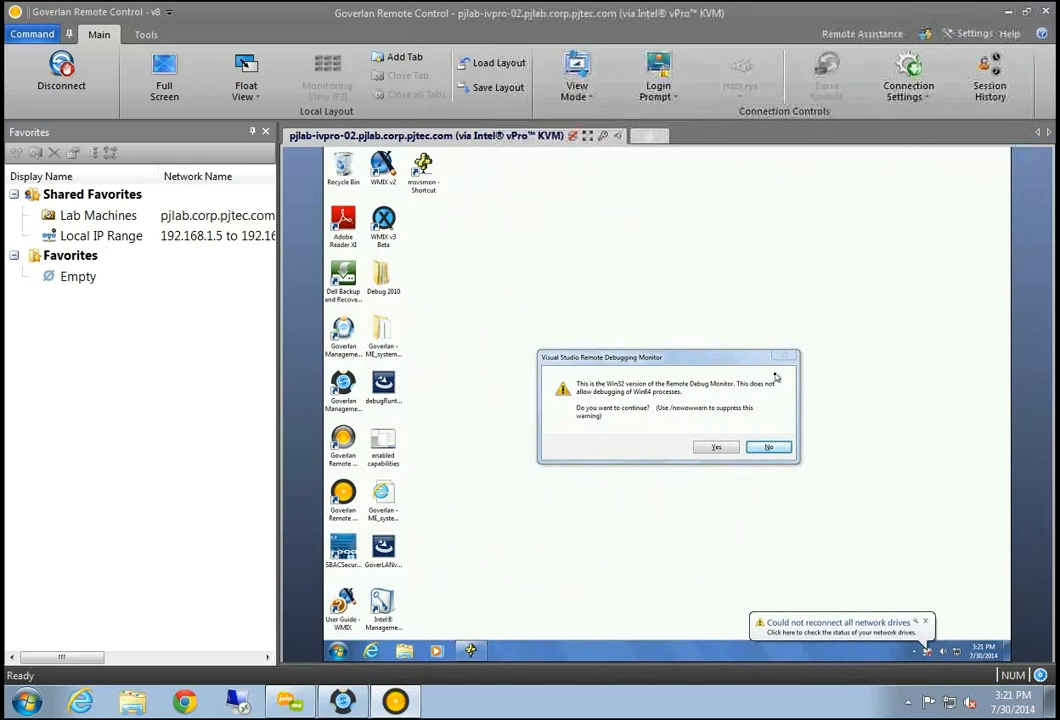
{"action": "left_click", "coordinate": [771, 449]}
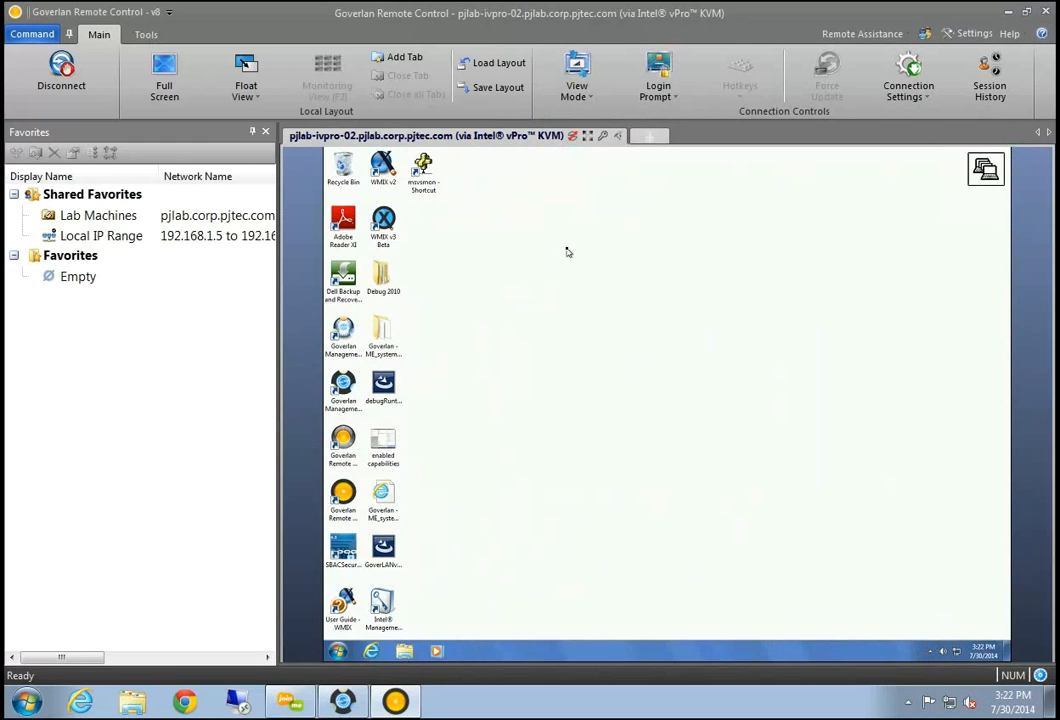
Open the Power Options for the connected machine and view the additional Logoff User choices
{"action": "left_click", "coordinate": [672, 98]}
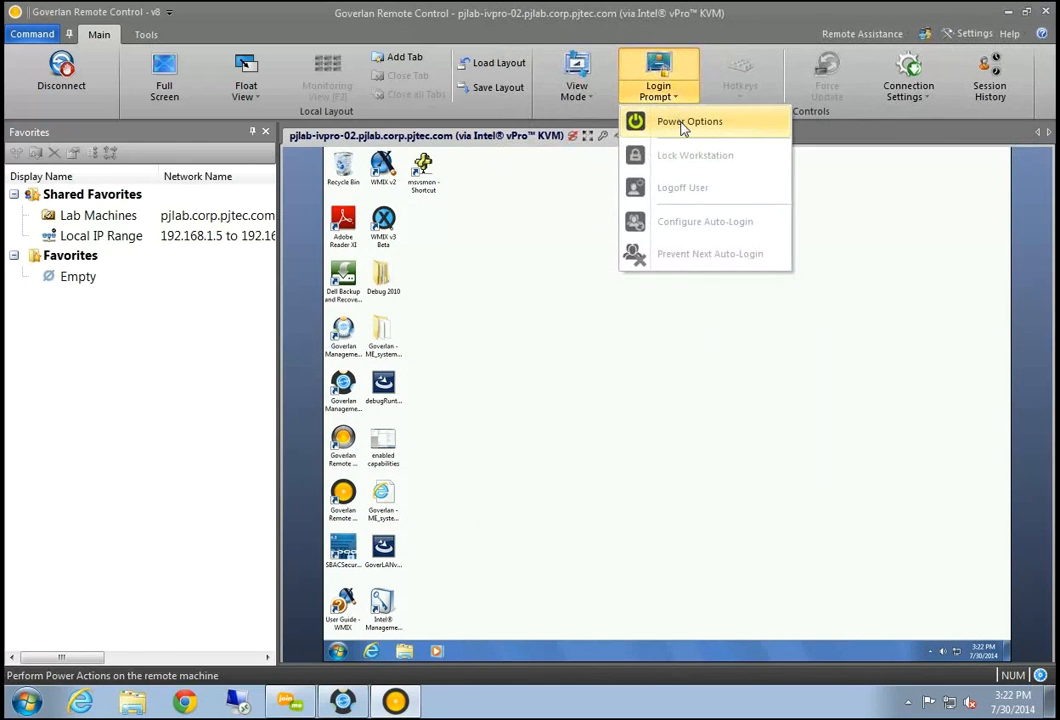
{"action": "left_click", "coordinate": [688, 122]}
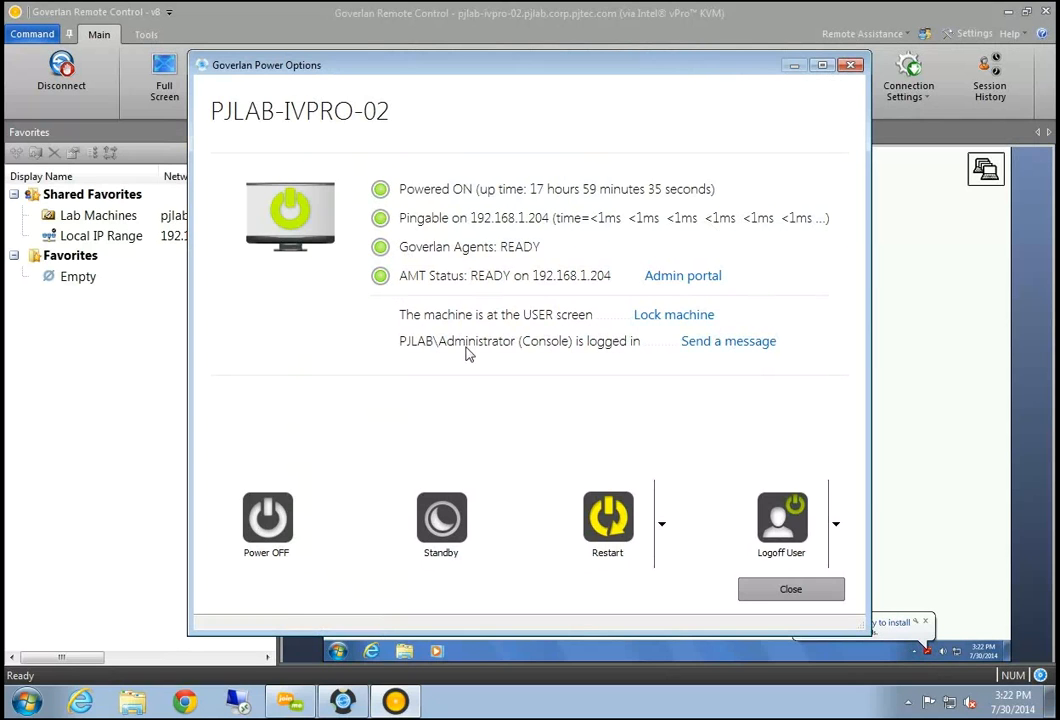
{"action": "left_click", "coordinate": [836, 524]}
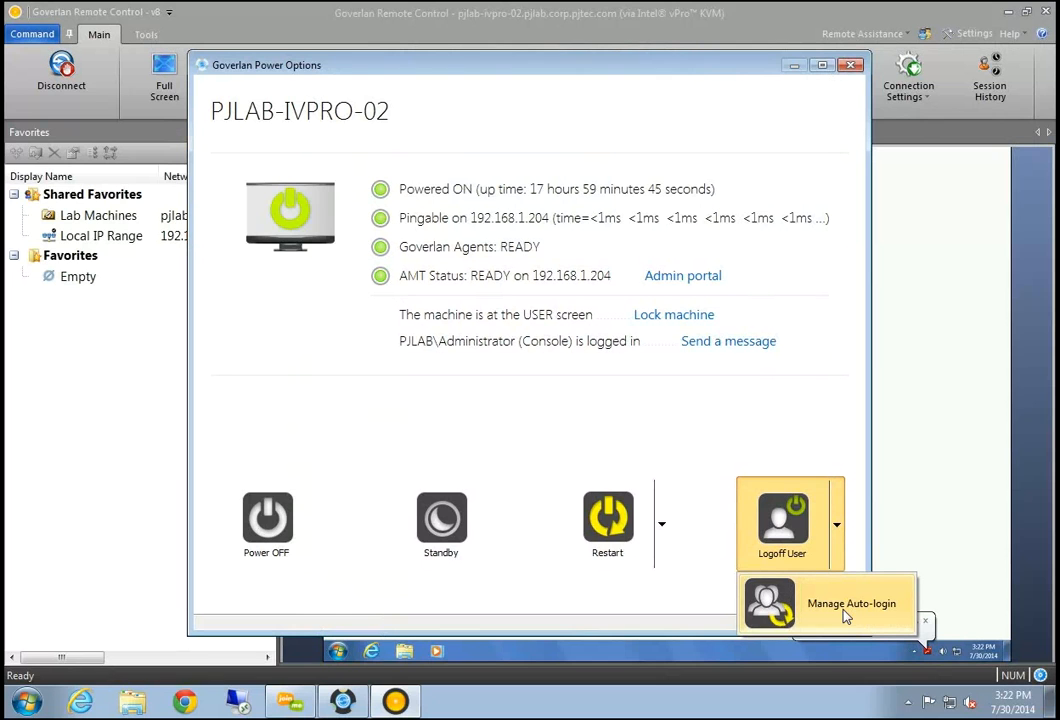
{"action": "left_click", "coordinate": [646, 407]}
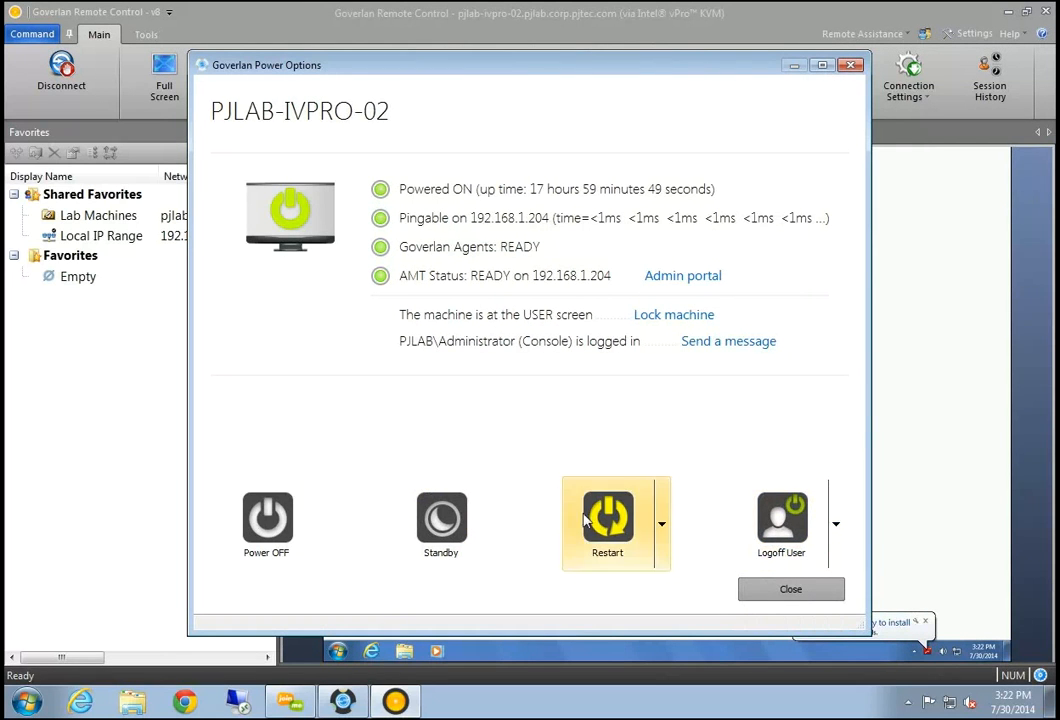
Restart the remote machine to its BIOS setup through AMT and close the power options
{"action": "left_click", "coordinate": [665, 536]}
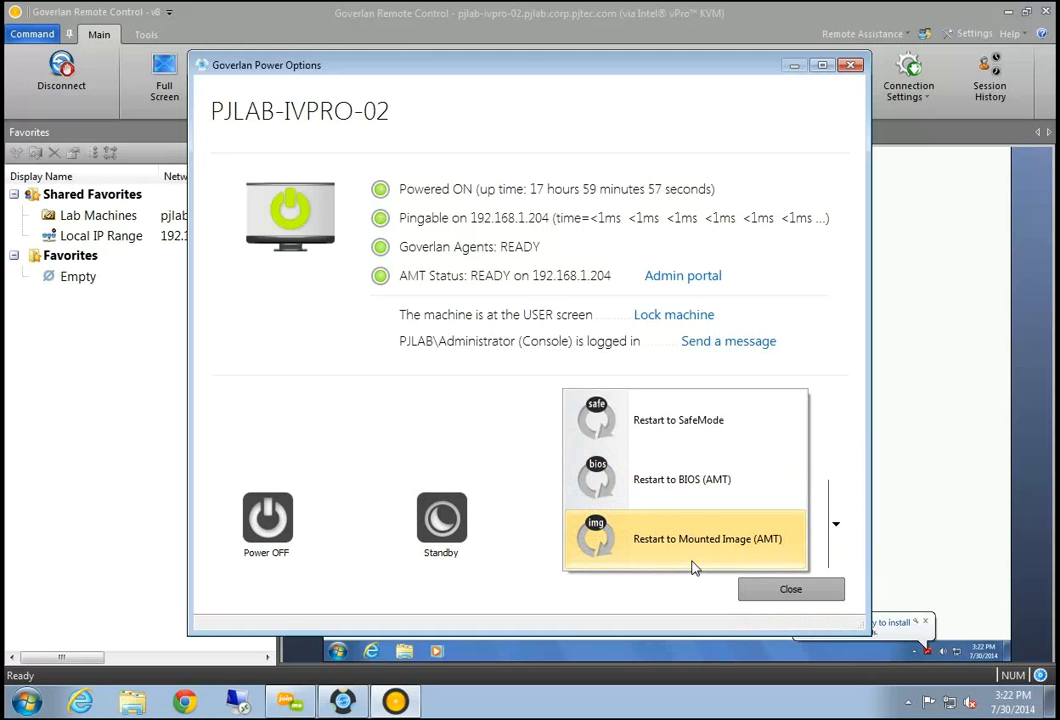
{"action": "left_click", "coordinate": [688, 482]}
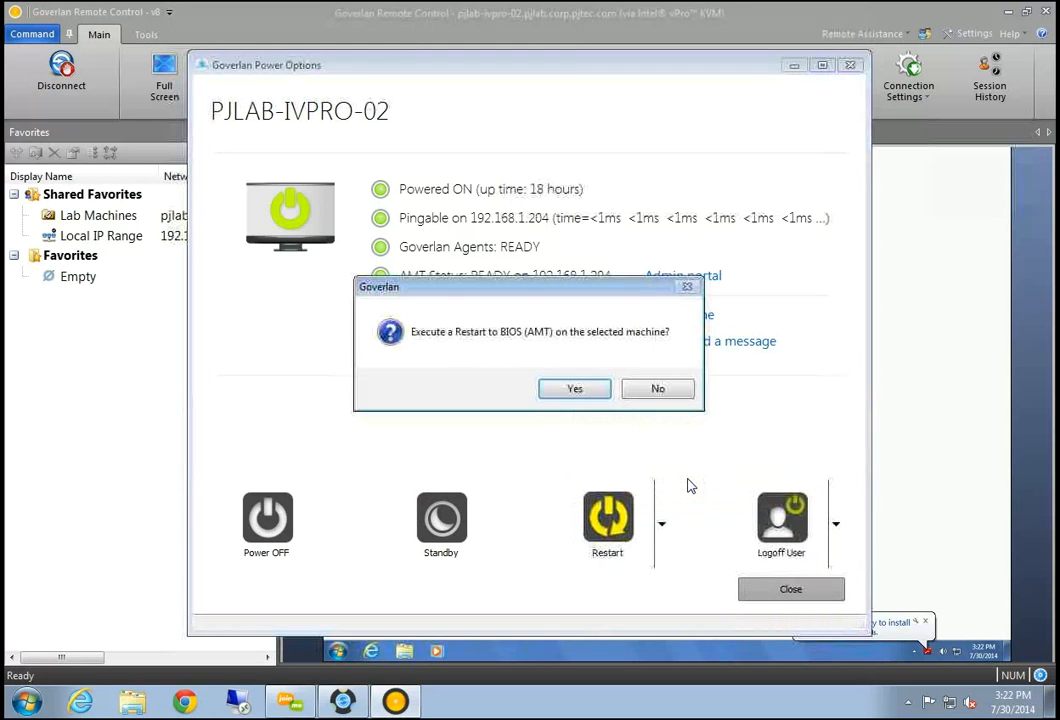
{"action": "left_click", "coordinate": [587, 393]}
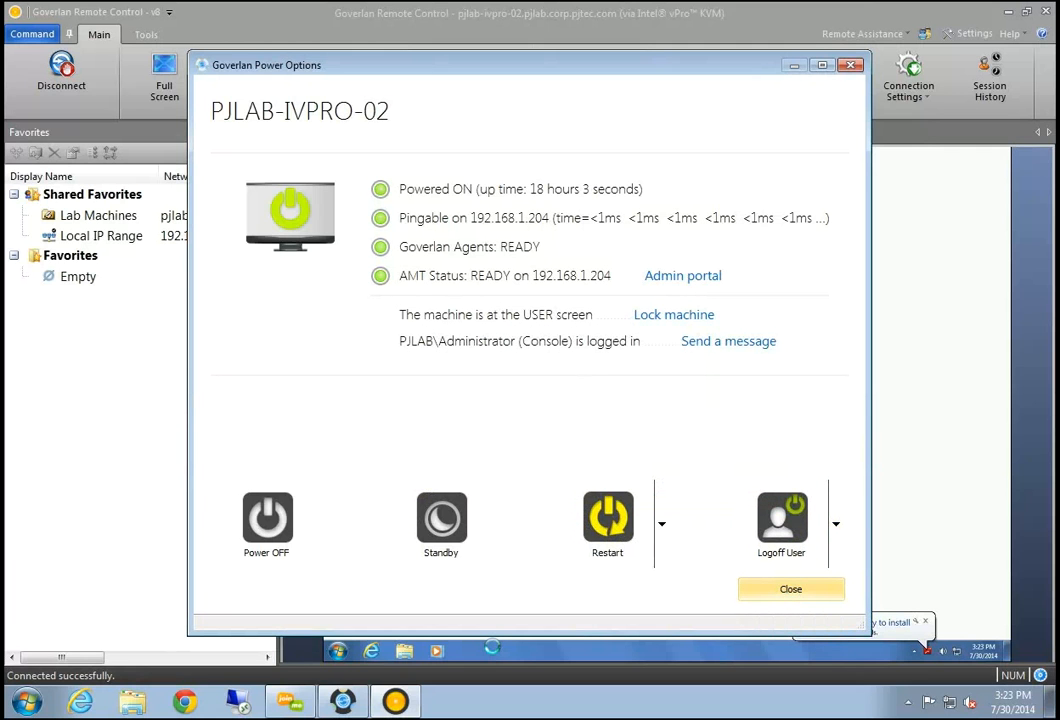
{"action": "left_click", "coordinate": [790, 589]}
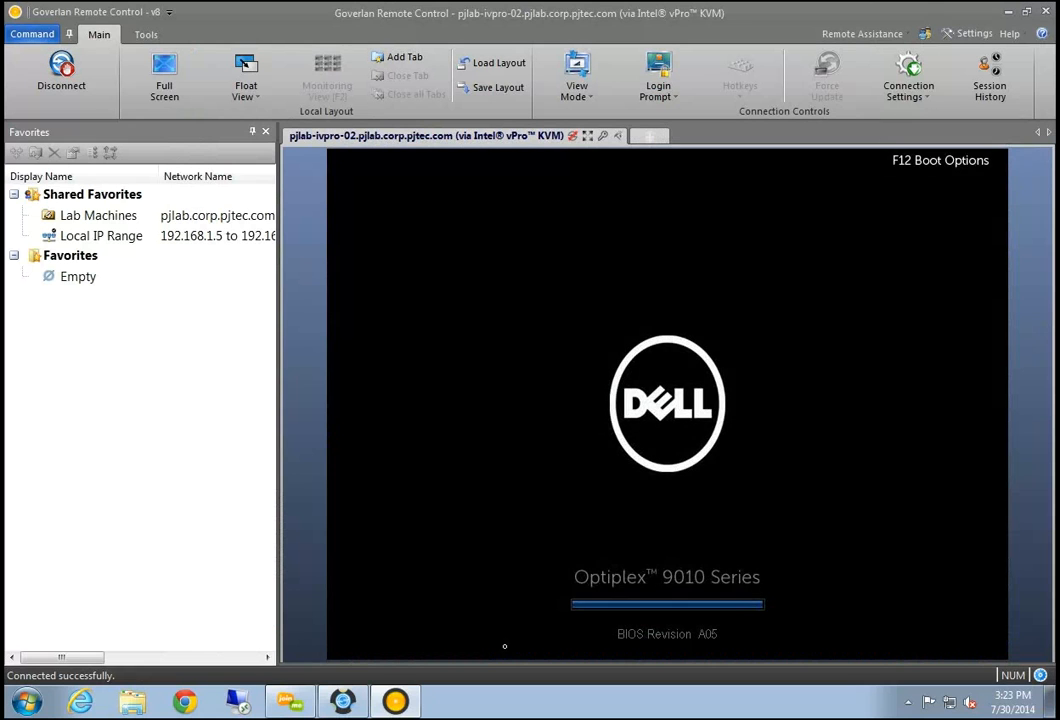
{"action": "key", "text": "F2"}
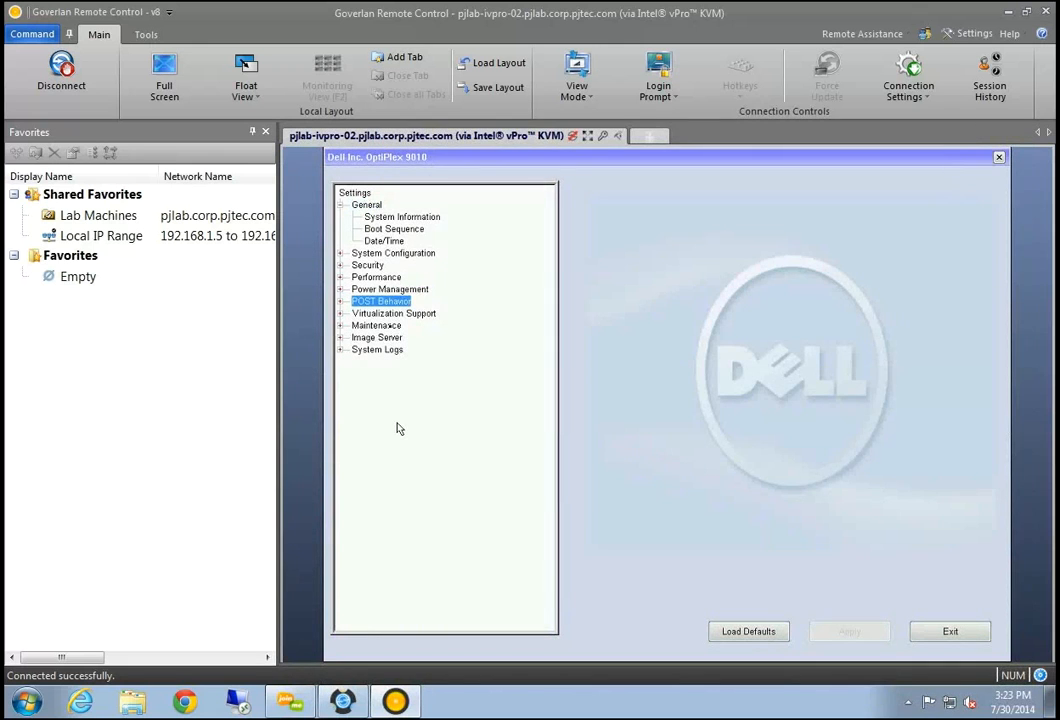
Expand the System Configuration group in the remote machine's BIOS settings
{"action": "key", "text": "Up"}
{"action": "key", "text": "Up"}
{"action": "key", "text": "Up"}
{"action": "key", "text": "Up"}
{"action": "key", "text": "Up"}
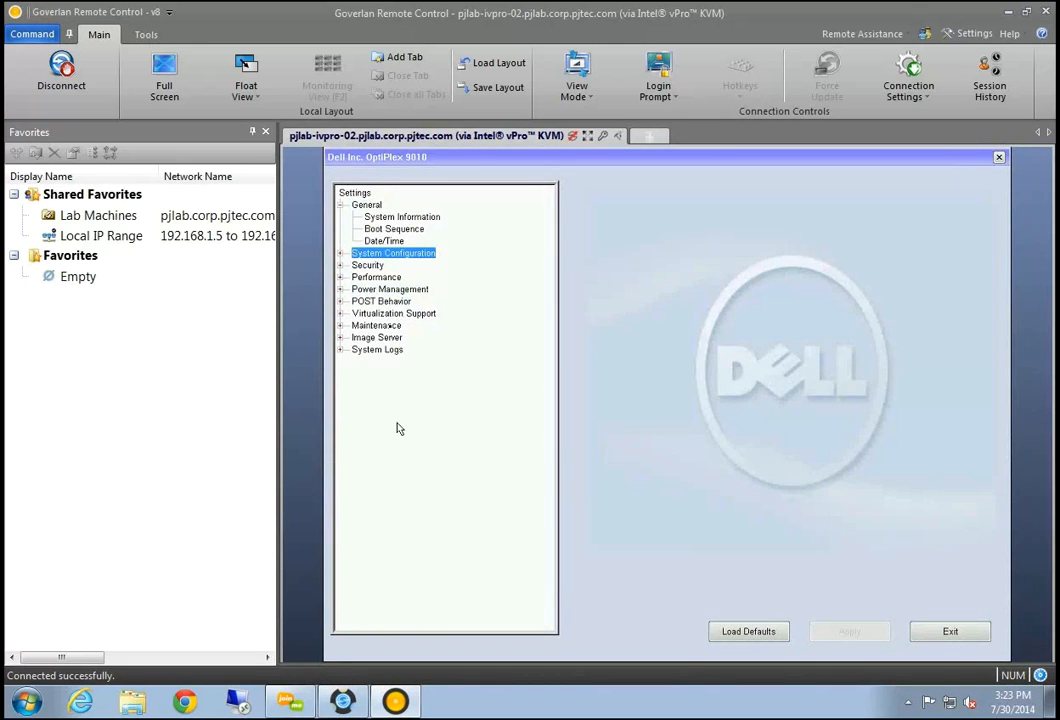
{"action": "key", "text": "Down"}
{"action": "key", "text": "Return"}
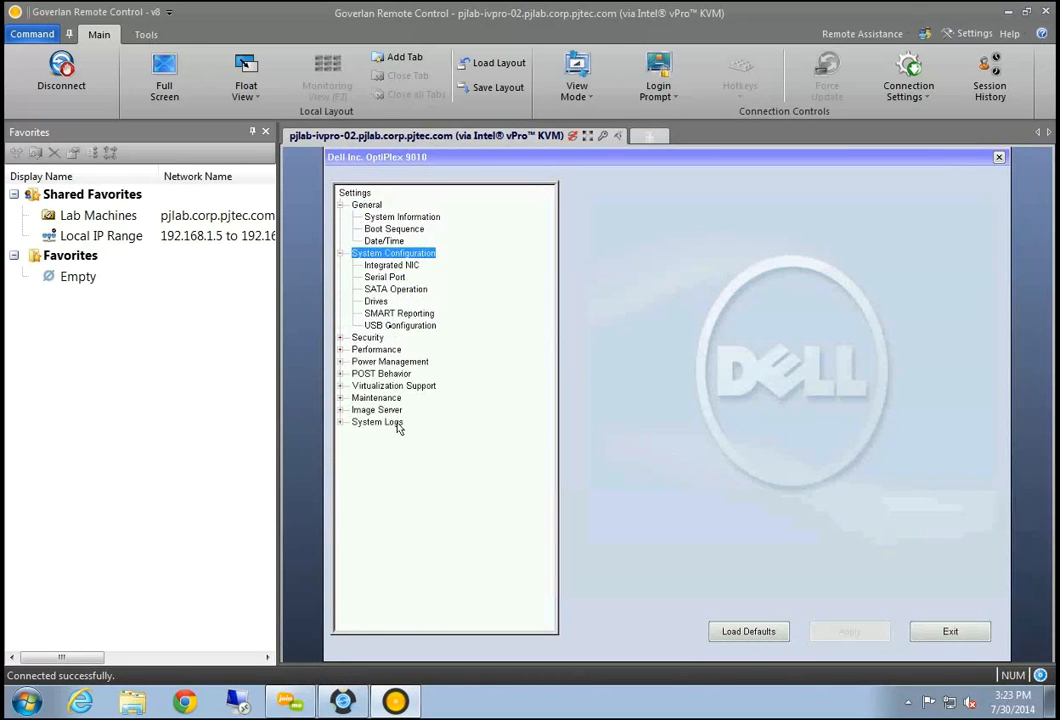
Browse the BIOS settings from the System Configuration entries down to Virtualization Support
{"action": "key", "text": "Down"}
{"action": "key", "text": "Down"}
{"action": "key", "text": "Down"}
{"action": "key", "text": "Down"}
{"action": "key", "text": "Down"}
{"action": "key", "text": "Down"}
{"action": "key", "text": "Down"}
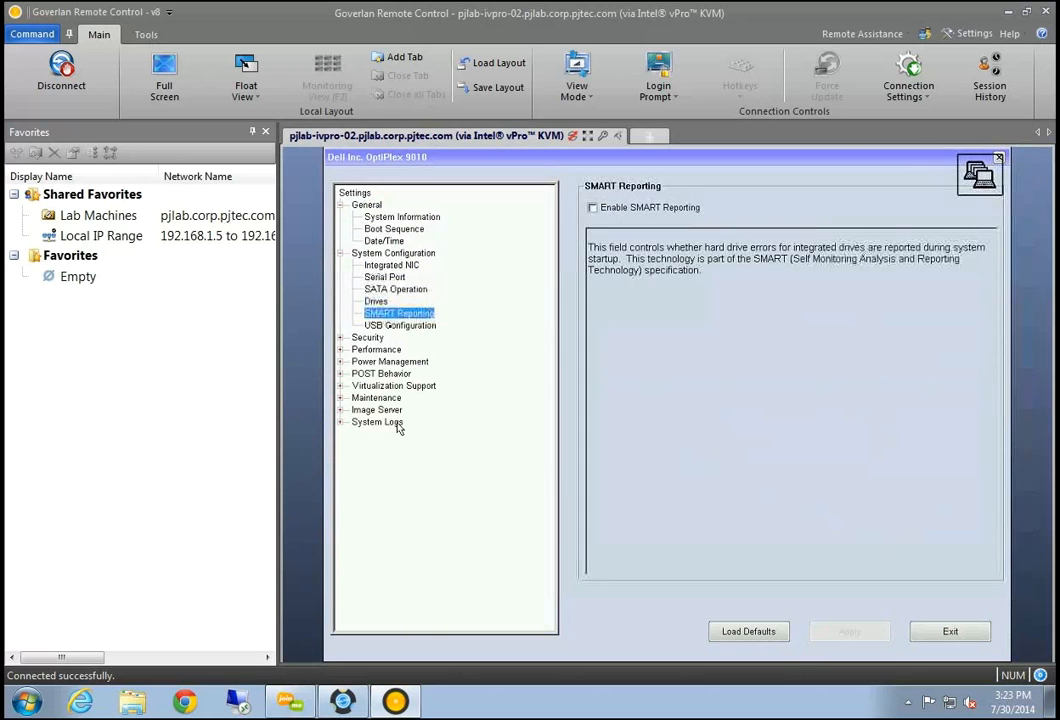
{"action": "key", "text": "Down"}
{"action": "key", "text": "Down"}
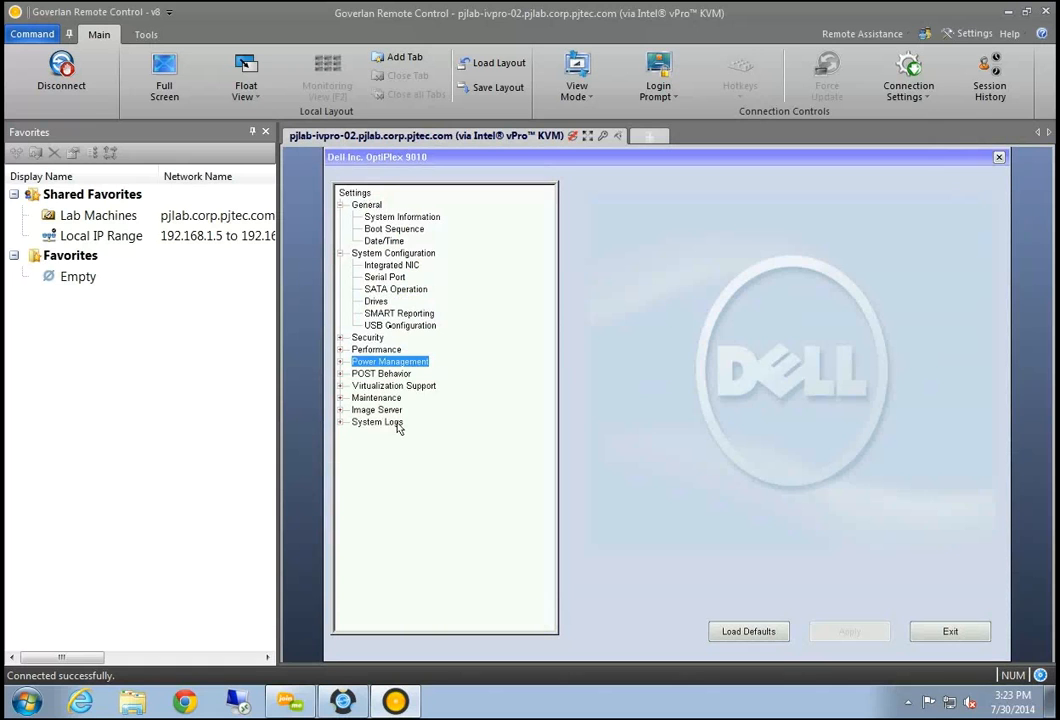
{"action": "key", "text": "Down"}
{"action": "key", "text": "Down"}
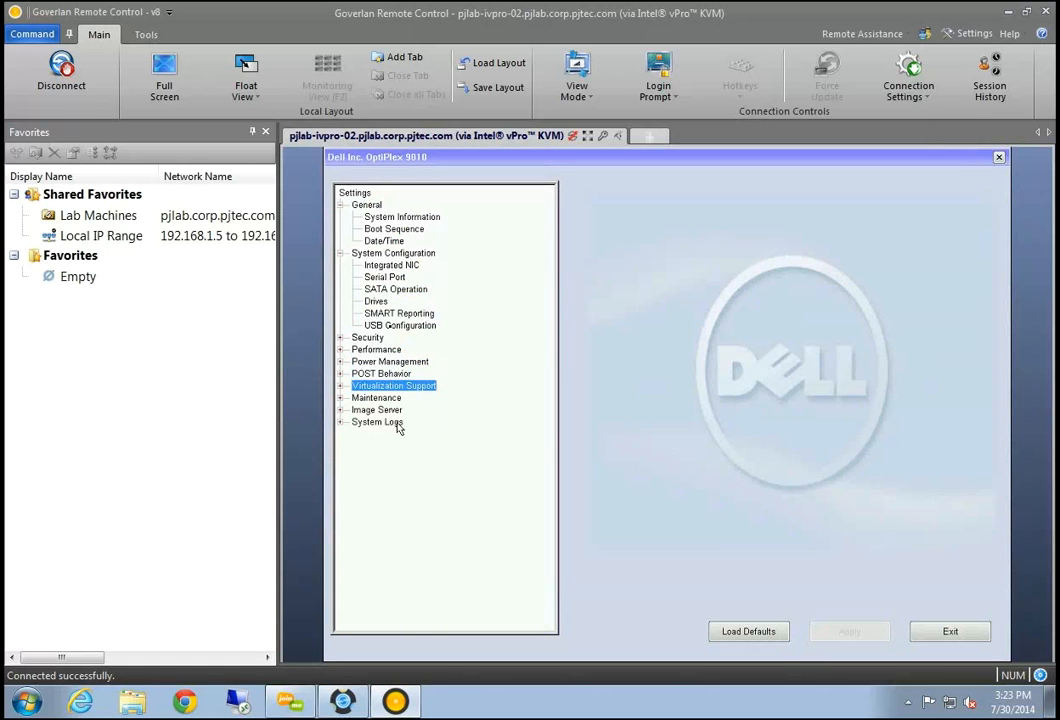
{"action": "key", "text": "Up"}
{"action": "key", "text": "Up"}
{"action": "key", "text": "Up"}
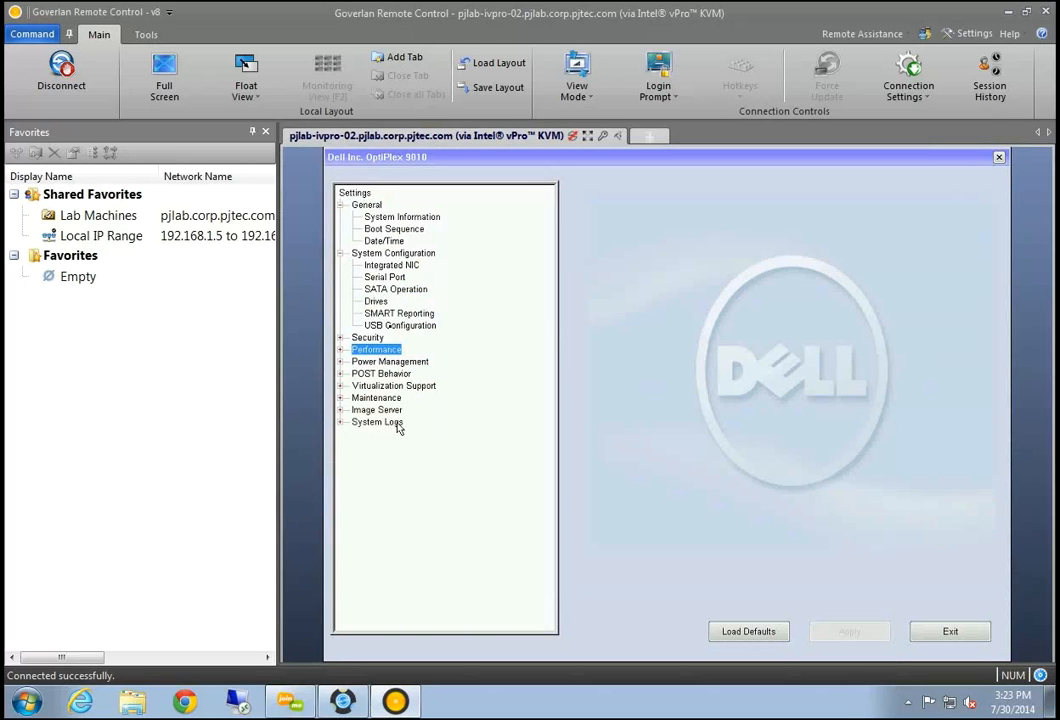
{"action": "key", "text": "Down"}
{"action": "key", "text": "Down"}
{"action": "key", "text": "Down"}
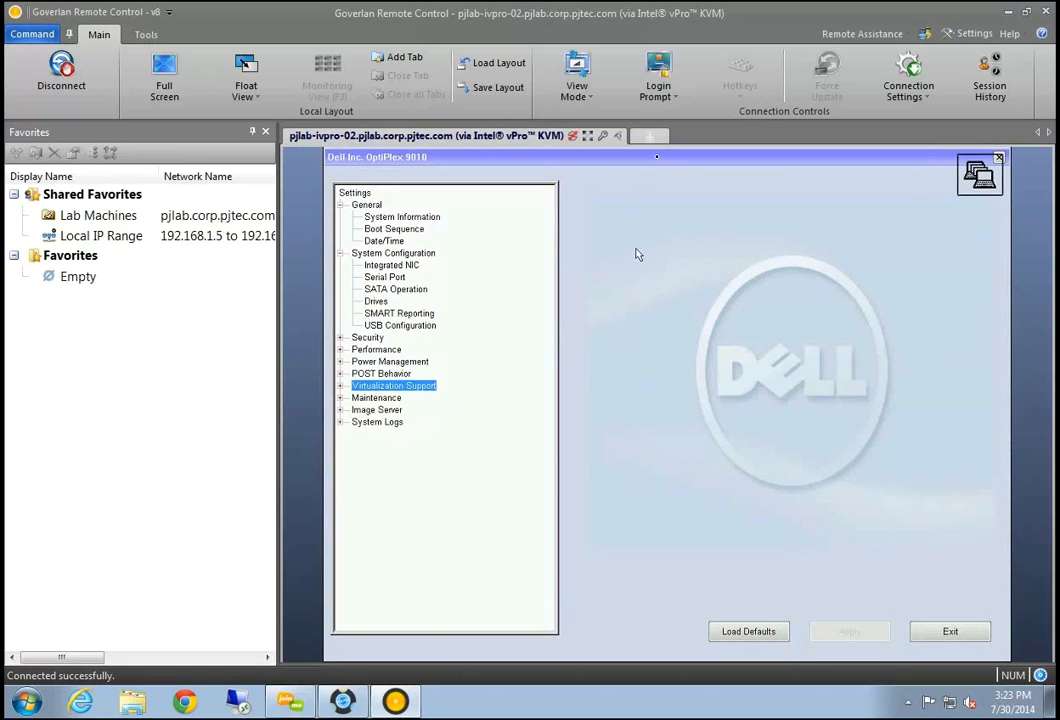
Mount DiagnosticCD.iso from the Desktop through AMT and restart the remote host to the mounted image
{"action": "left_click", "coordinate": [677, 101]}
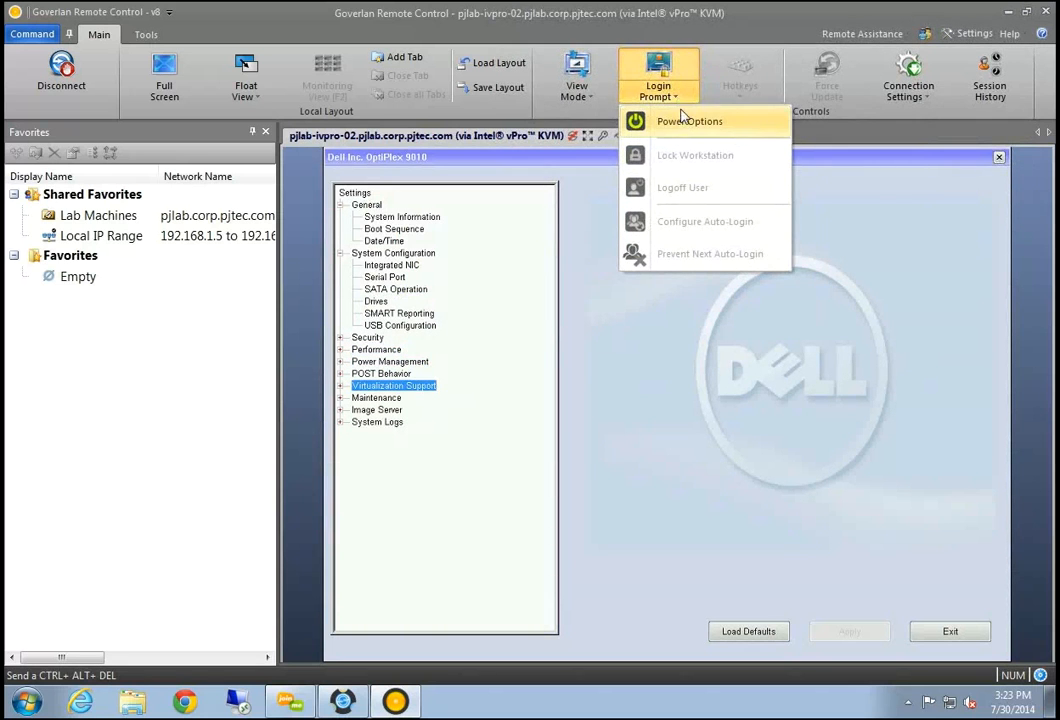
{"action": "left_click", "coordinate": [689, 121]}
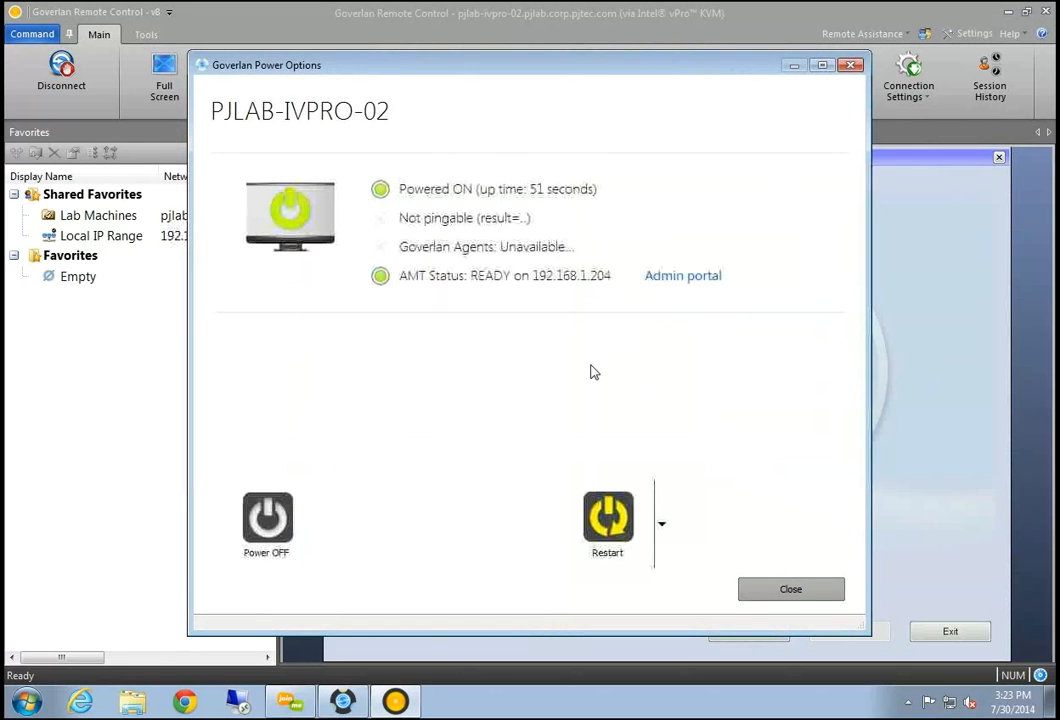
{"action": "left_click", "coordinate": [665, 527]}
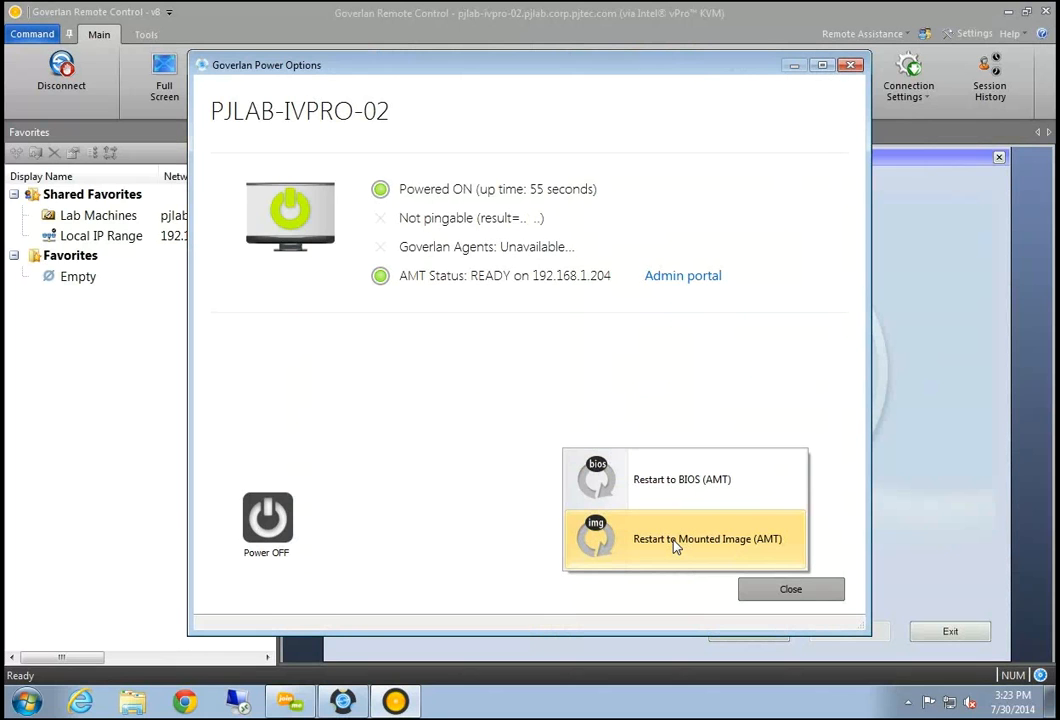
{"action": "left_click", "coordinate": [676, 546]}
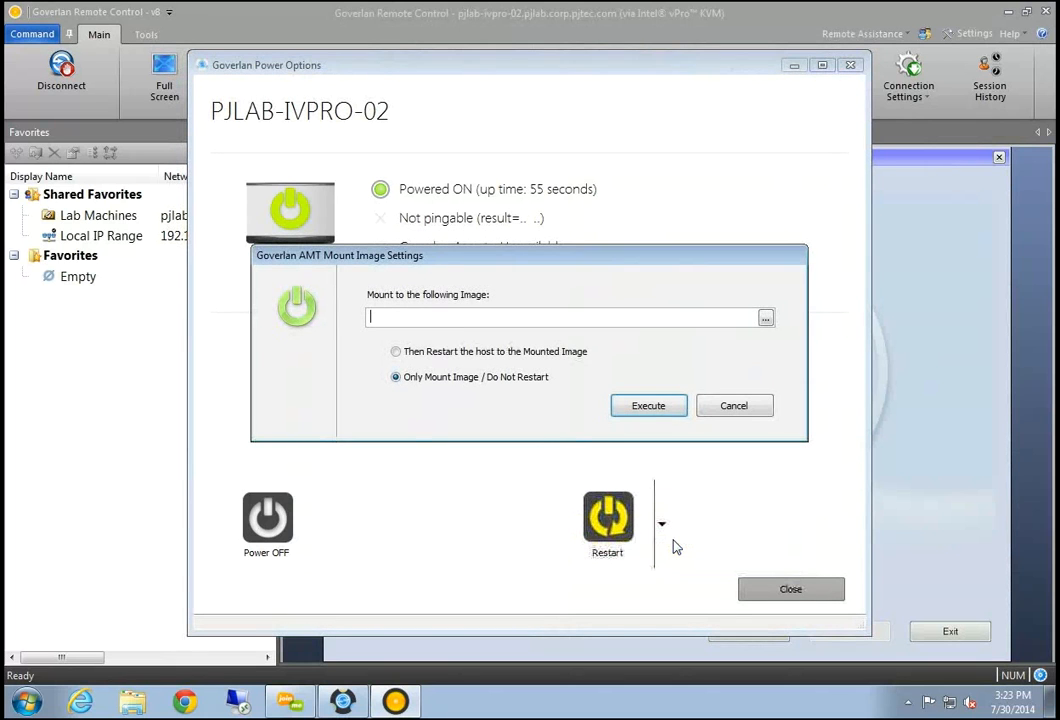
{"action": "left_click", "coordinate": [396, 352]}
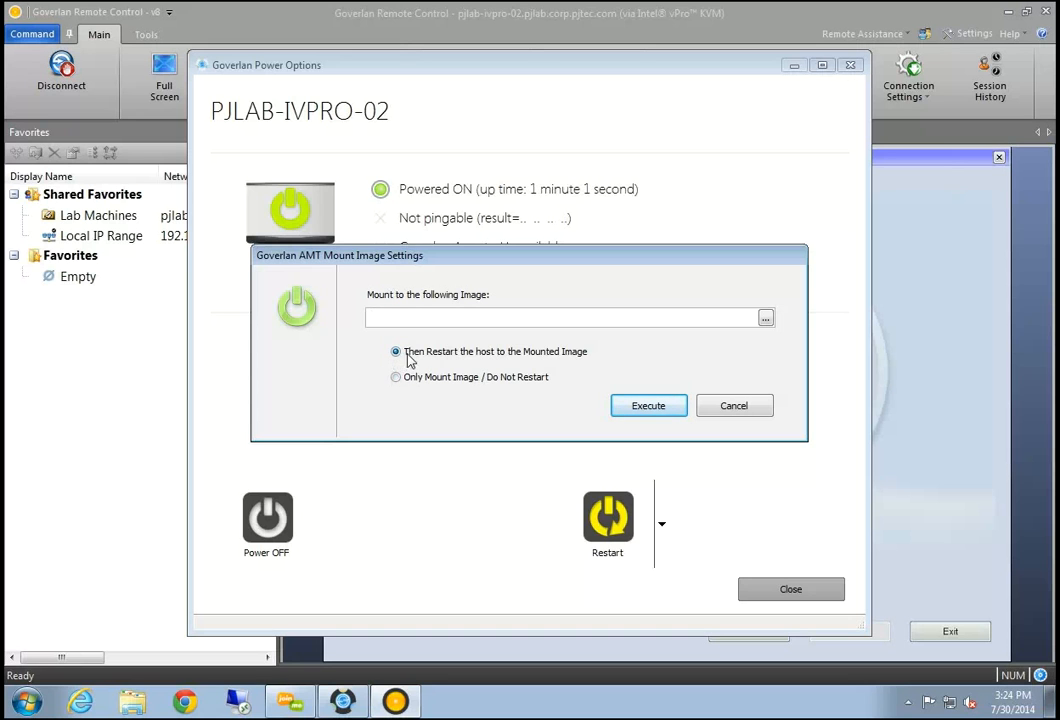
{"action": "left_click", "coordinate": [765, 318]}
{"action": "left_click", "coordinate": [600, 432]}
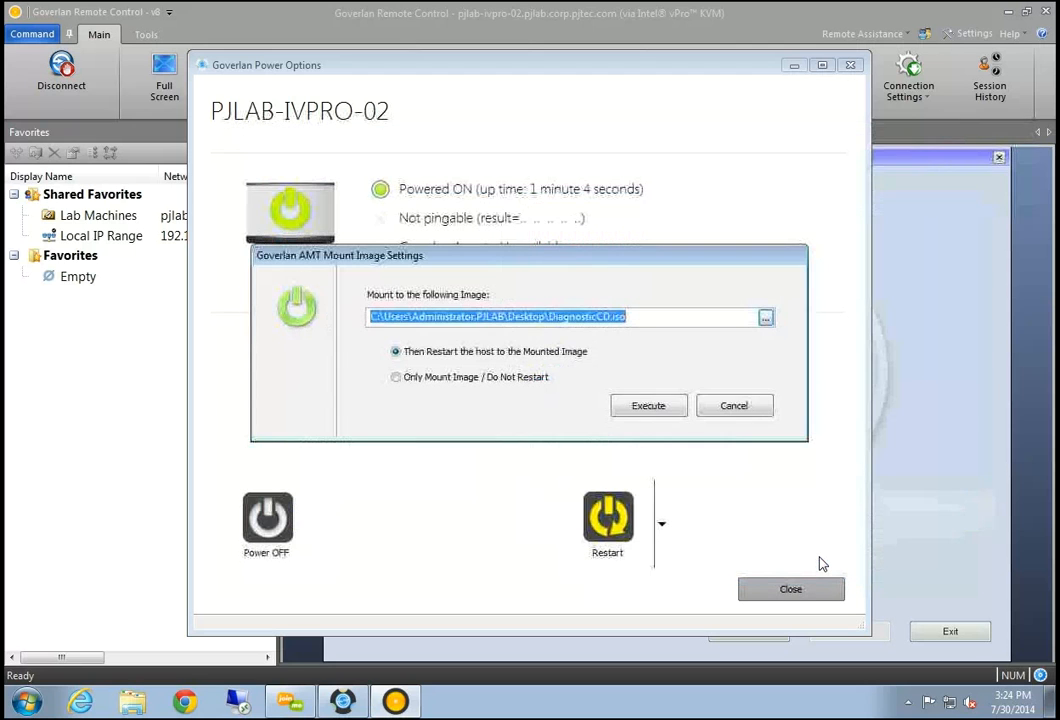
{"action": "left_click", "coordinate": [814, 558]}
{"action": "left_click", "coordinate": [652, 407]}
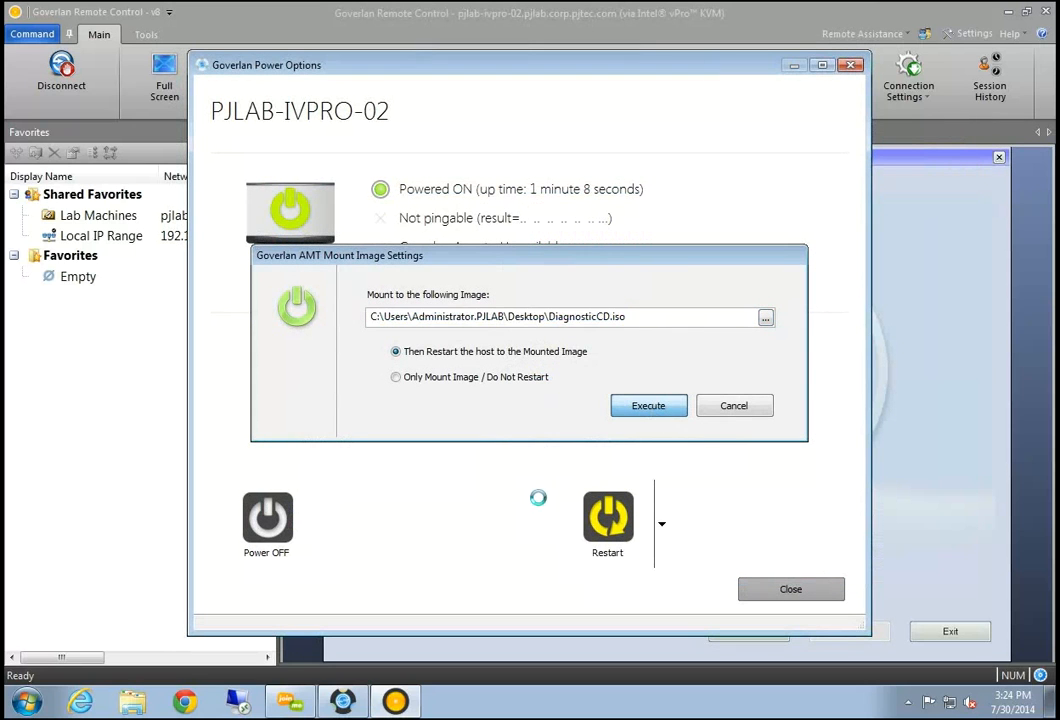
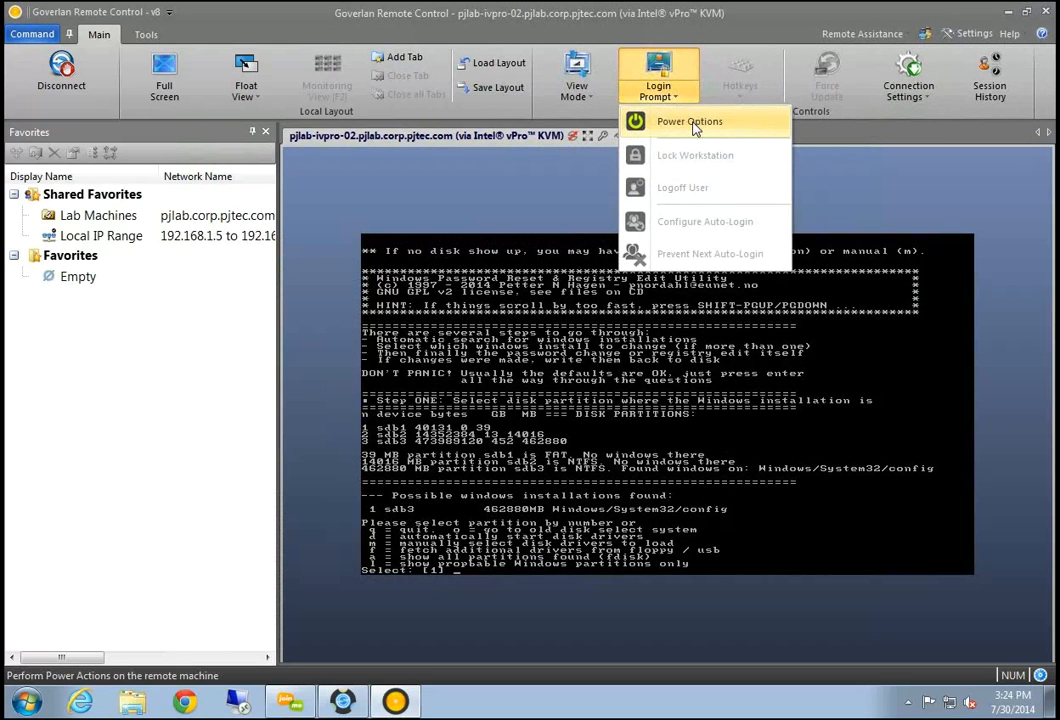
Perform a normal restart of the remote machine from its power options, and close the power options
{"action": "left_click", "coordinate": [662, 121]}
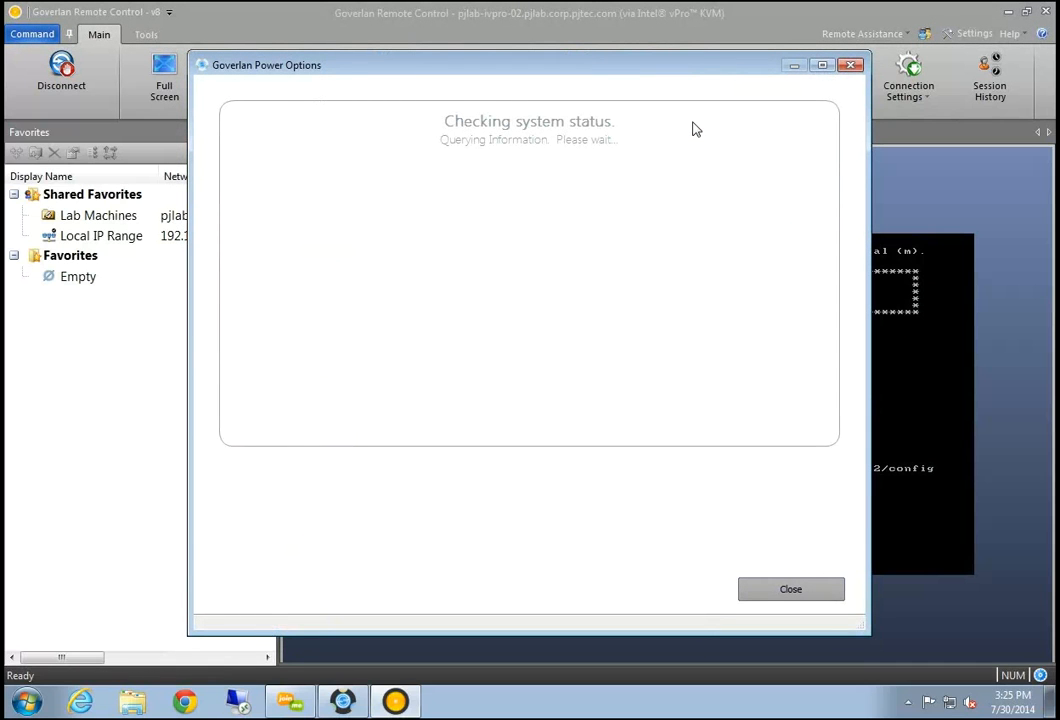
{"action": "left_click", "coordinate": [665, 528]}
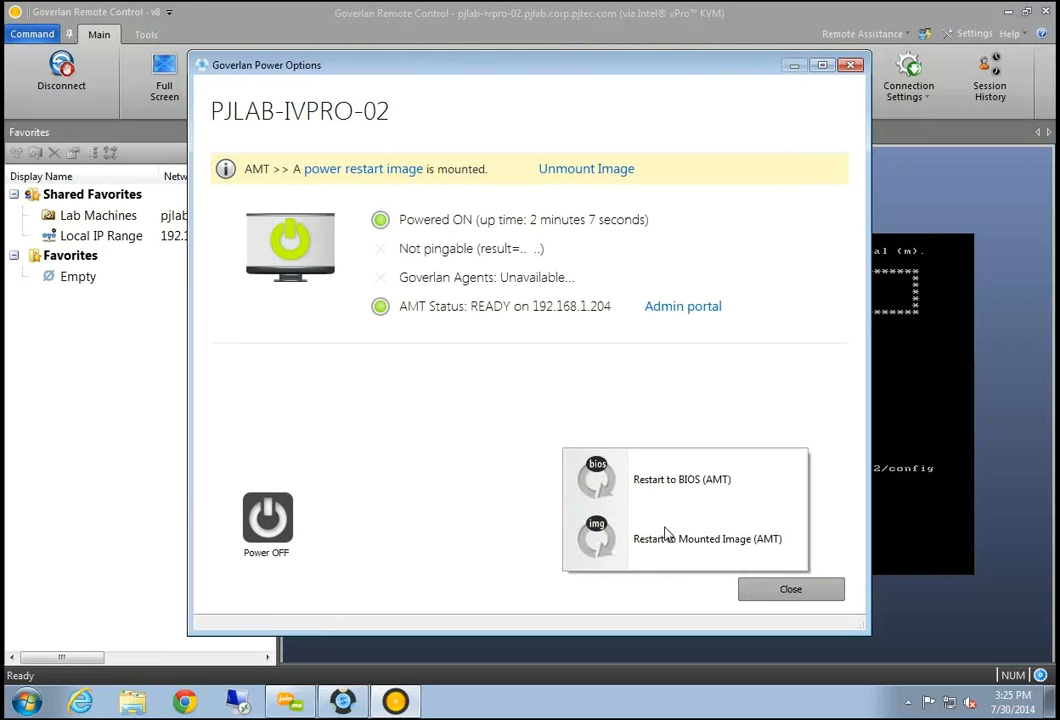
{"action": "left_click", "coordinate": [431, 448]}
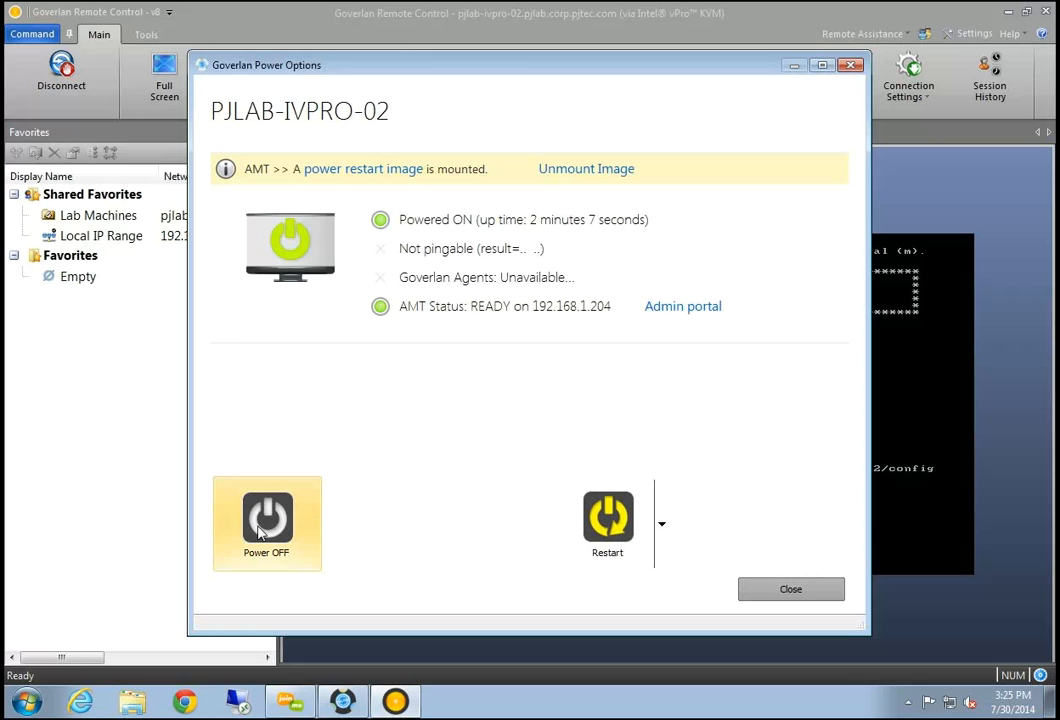
{"action": "left_click", "coordinate": [576, 392]}
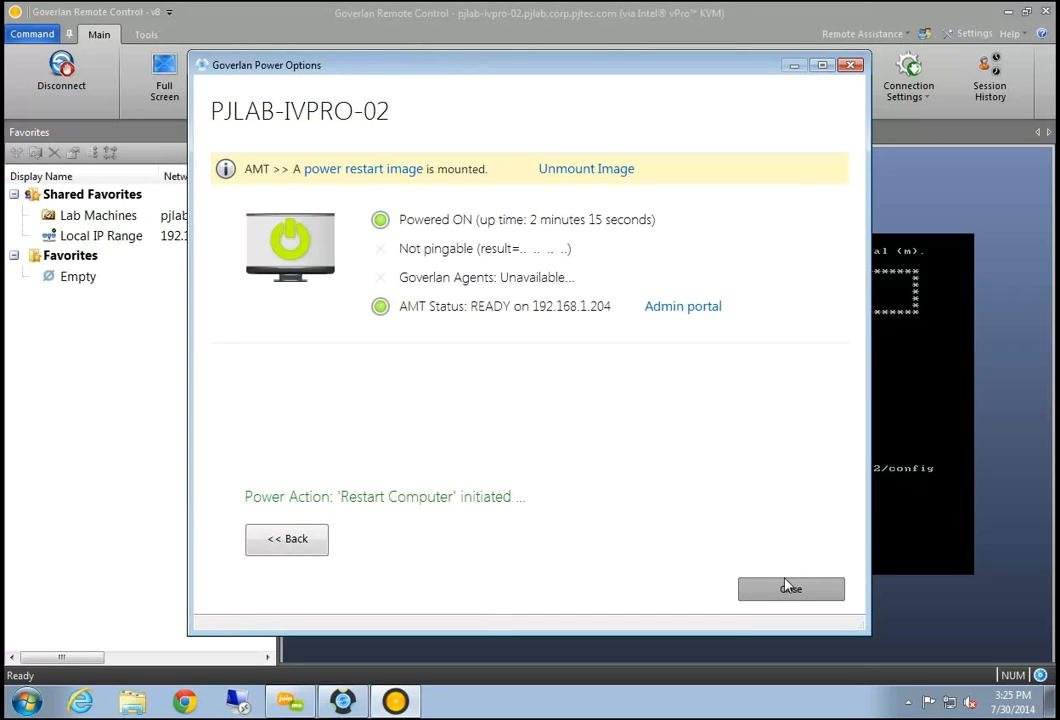
{"action": "left_click", "coordinate": [781, 588]}
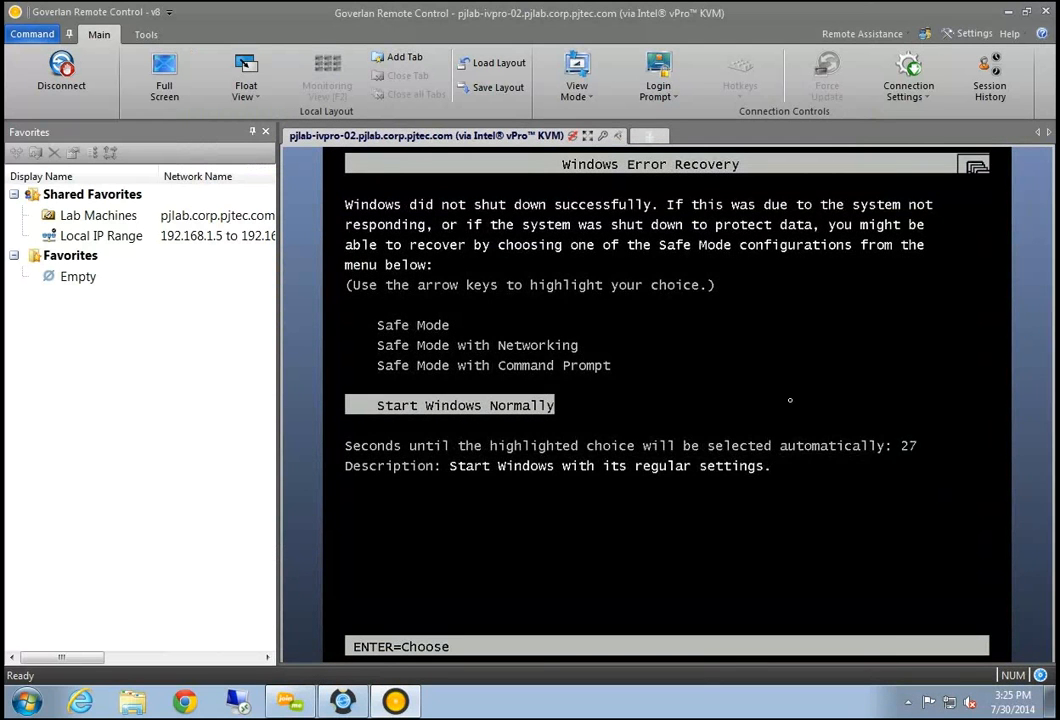
Boot the remote machine with Start Windows Normally on the Windows Error Recovery screen
{"action": "key", "text": "Up"}
{"action": "key", "text": "Up"}
{"action": "key", "text": "Up"}
{"action": "key", "text": "Down"}
{"action": "key", "text": "Down"}
{"action": "key", "text": "Down"}
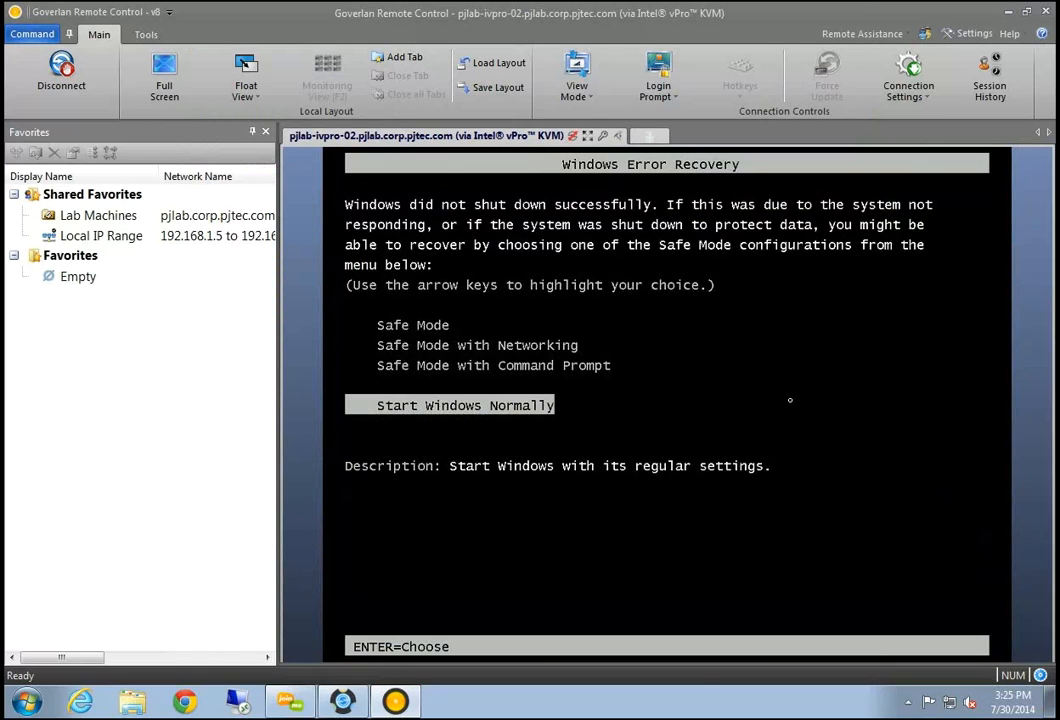
{"action": "key", "text": "Return"}
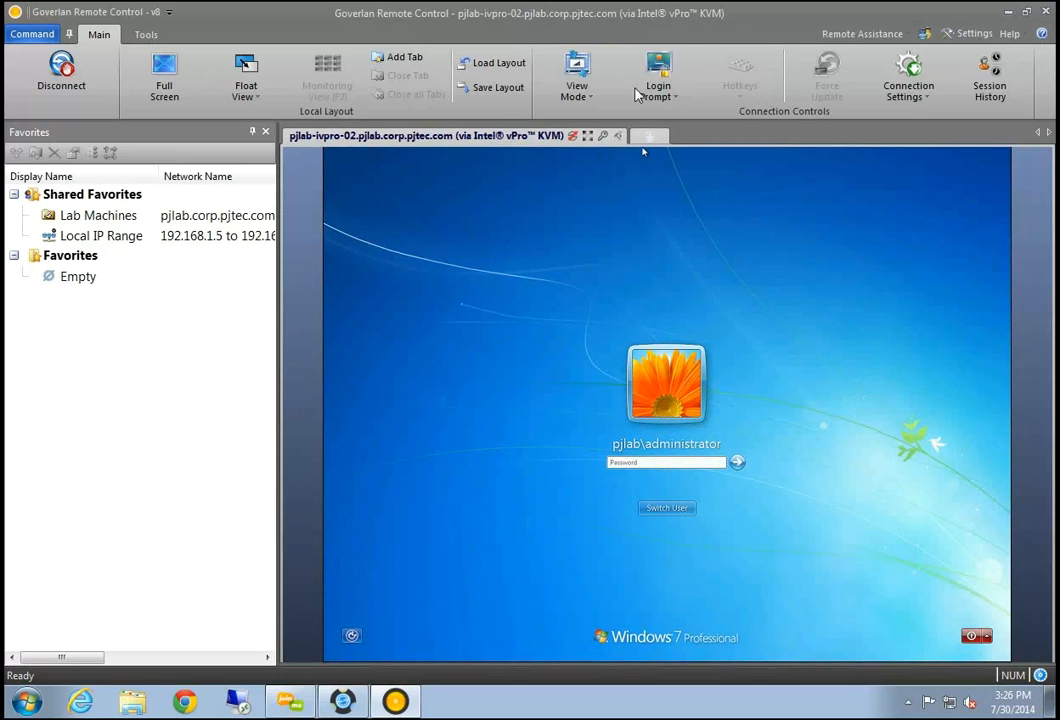
Disconnect the KVM session and connect to pjlab-srv-ad1 via Remote Command Prompt
{"action": "left_click", "coordinate": [63, 76]}
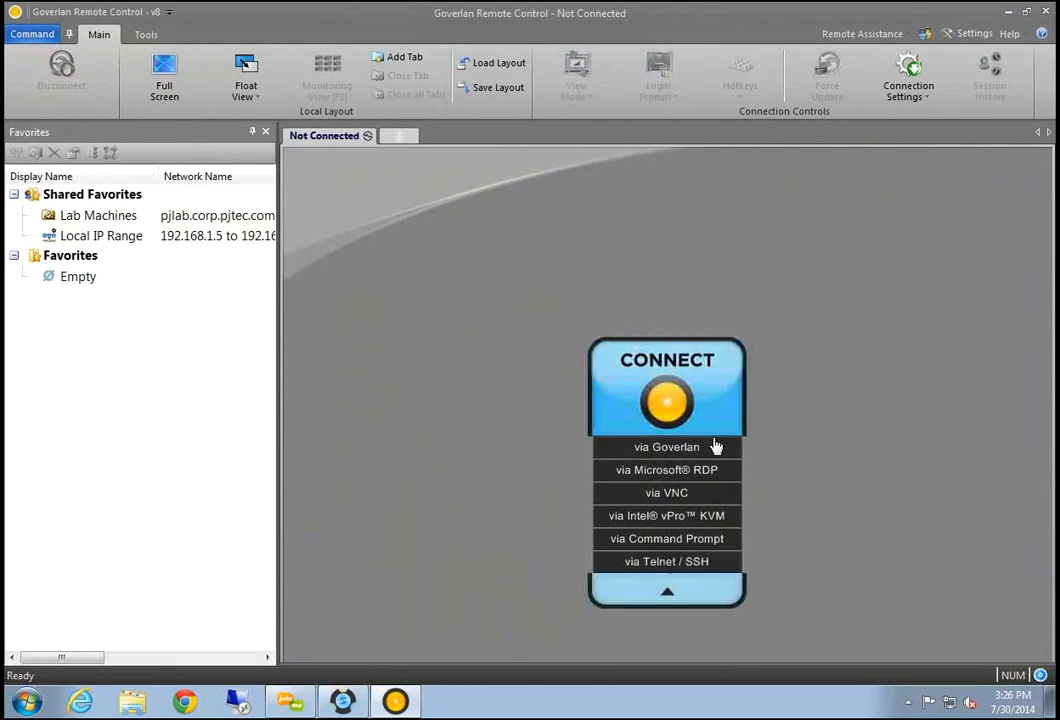
{"action": "left_click", "coordinate": [630, 540]}
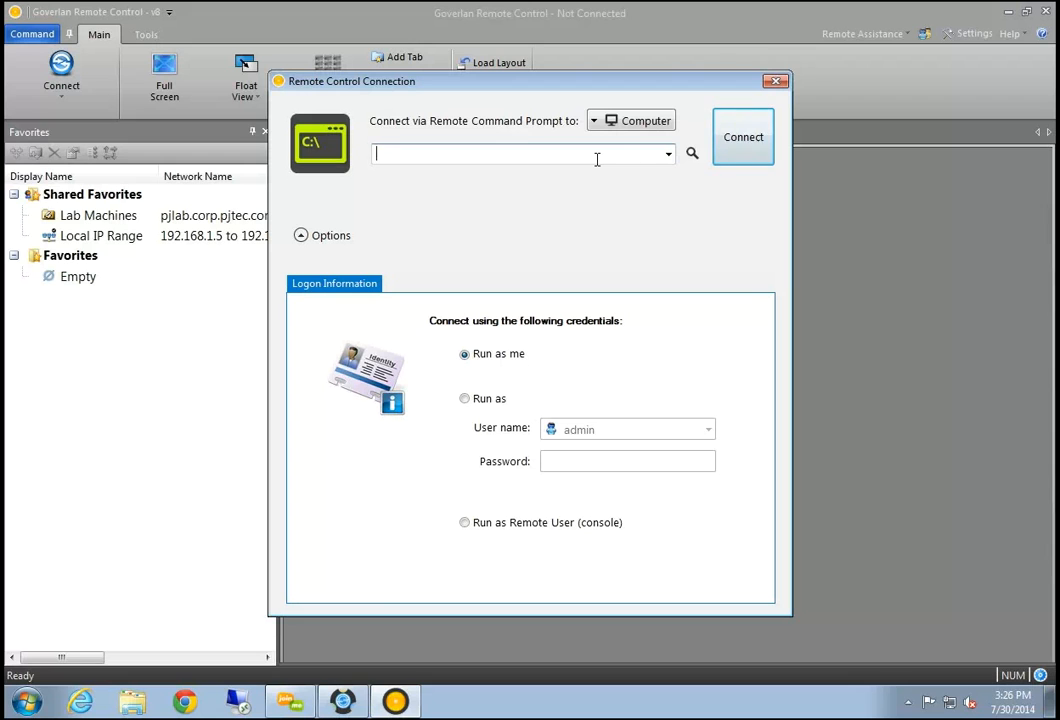
{"action": "type", "text": "pjlab-srv-ad1"}
{"action": "key", "text": "Return"}
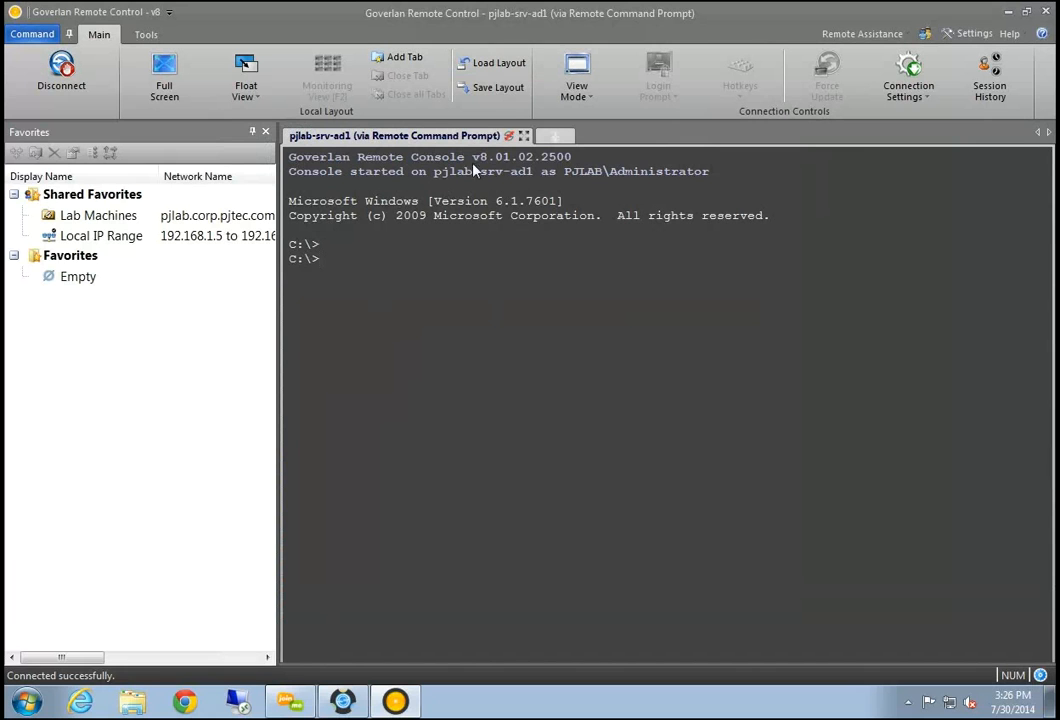
Add a session tab and reconnect to pjlab-ivpro-02.pjlab.corp.pjtec.com via Intel vPro KVM
{"action": "left_click", "coordinate": [556, 135]}
{"action": "left_click", "coordinate": [686, 460]}
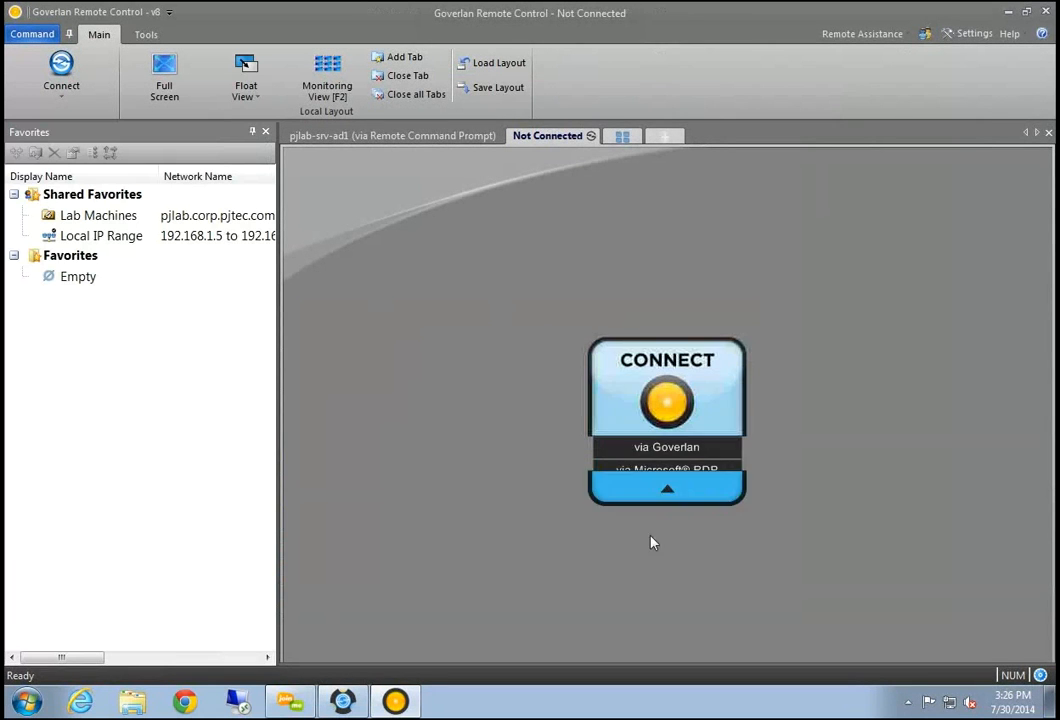
{"action": "left_click", "coordinate": [703, 455]}
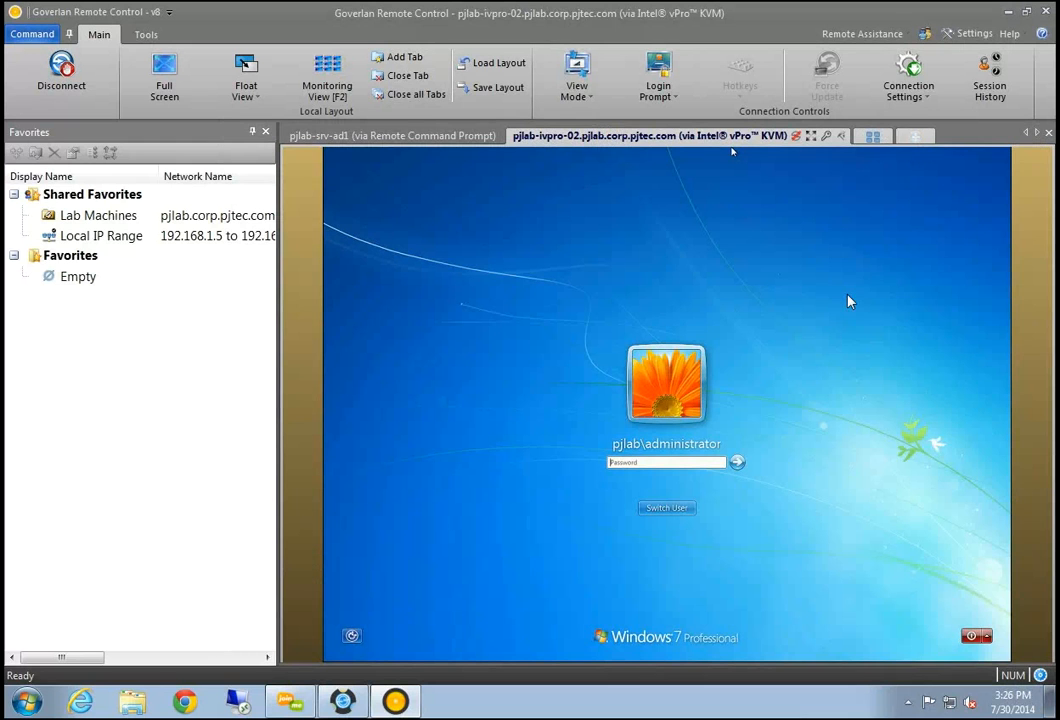
Start a Goverlan connection in a new tab, enter part of the person's login name and set the target type to User
{"action": "left_click", "coordinate": [916, 137]}
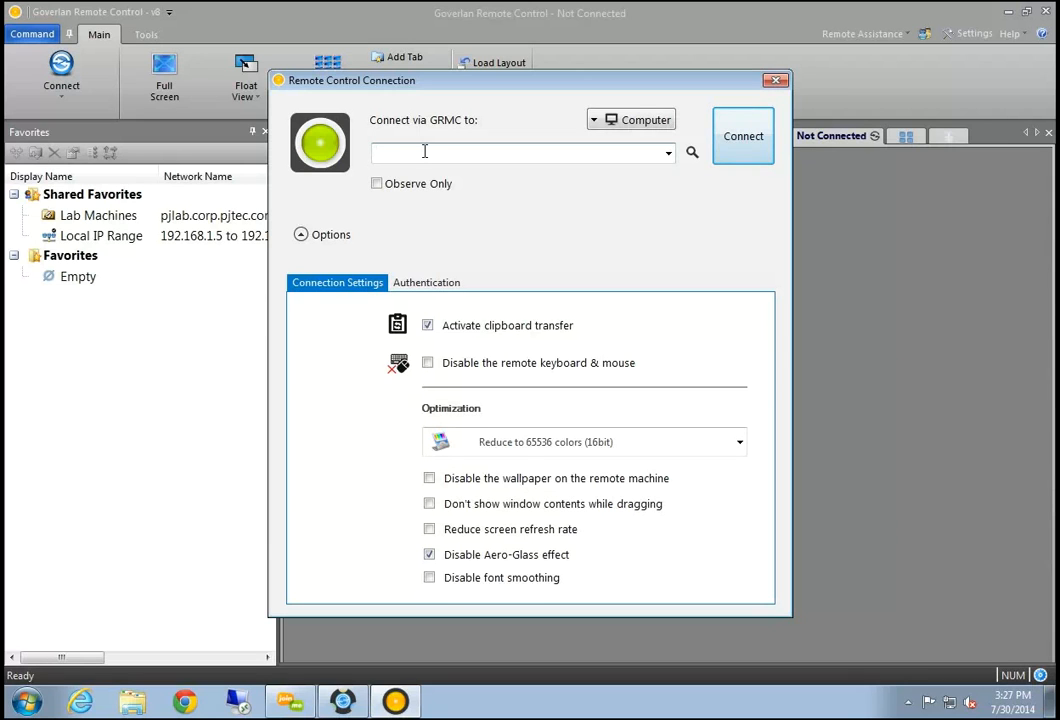
{"action": "type", "text": "a"}
{"action": "key", "text": "BackSpace"}
{"action": "type", "text": "ctay"}
{"action": "left_click", "coordinate": [645, 120]}
{"action": "left_click", "coordinate": [638, 157]}
Extend the partial login name by one letter with a trailing * wildcard and search for matching users
{"action": "left_click", "coordinate": [426, 156]}
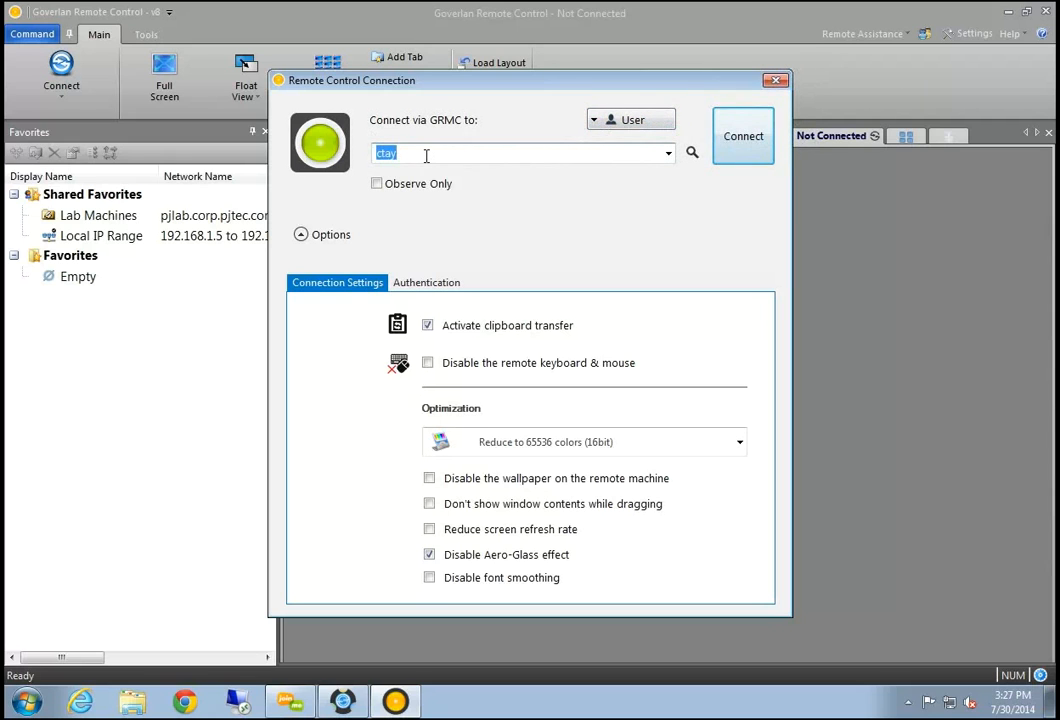
{"action": "left_click", "coordinate": [426, 156]}
{"action": "type", "text": "lor"}
{"action": "key", "text": "BackSpace"}
{"action": "key", "text": "BackSpace"}
{"action": "type", "text": "\""}
{"action": "left_click", "coordinate": [692, 152]}
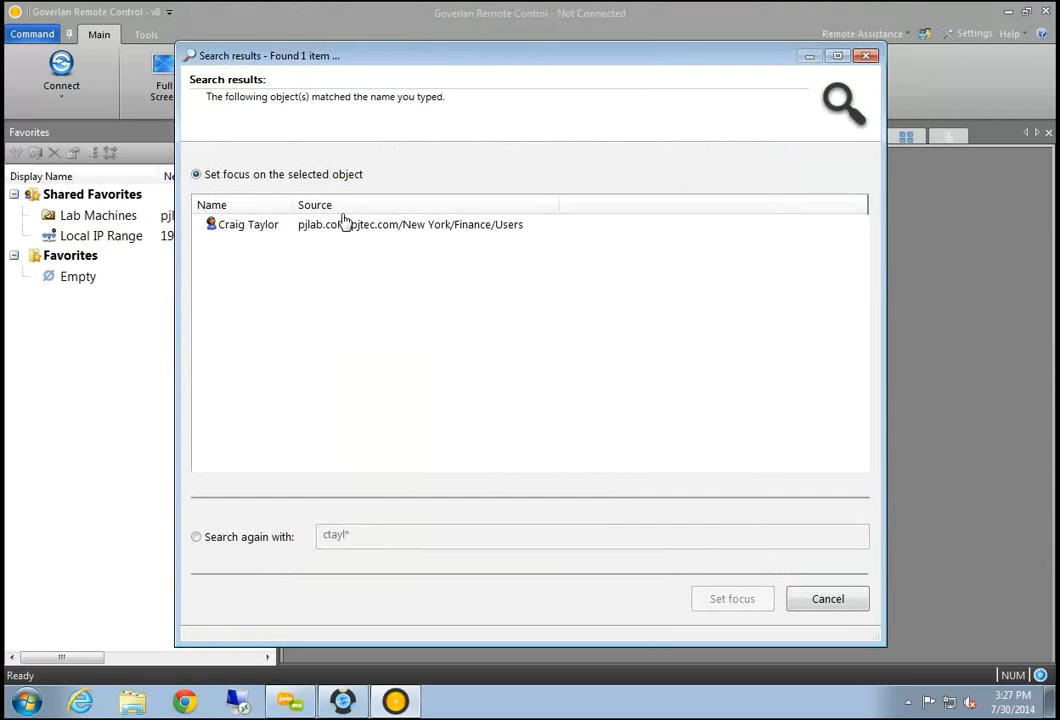
Set focus on the user from the New York/Finance/Users source and connect to their machine PJLAB-V7X32J-PC
{"action": "left_click", "coordinate": [264, 230]}
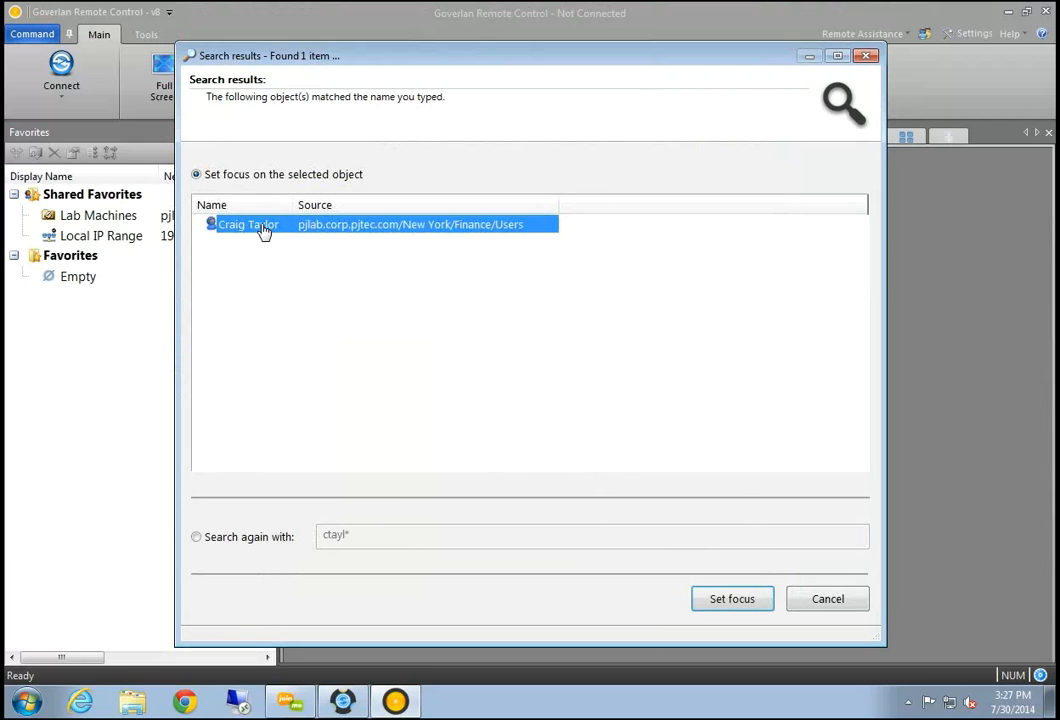
{"action": "left_click", "coordinate": [718, 598]}
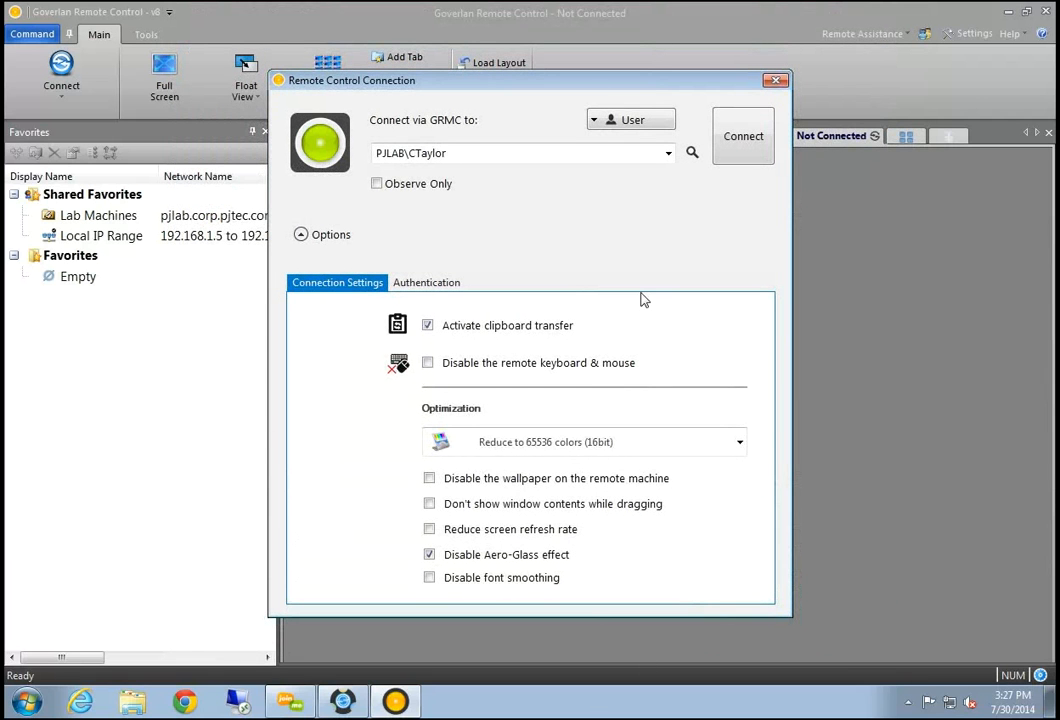
{"action": "left_click", "coordinate": [735, 137]}
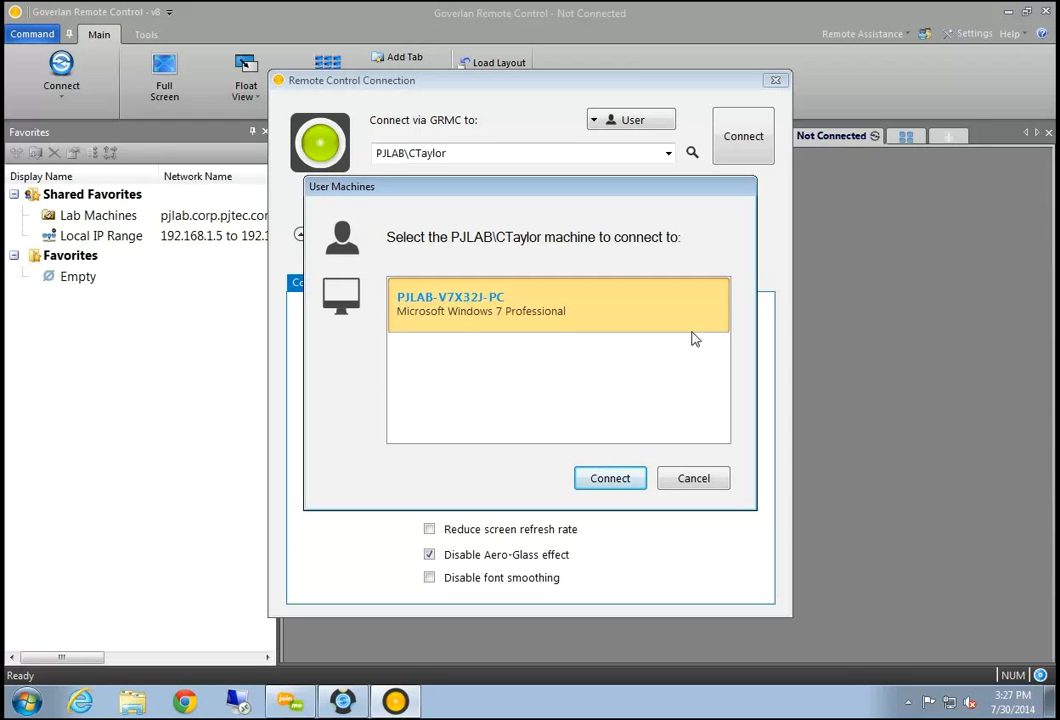
{"action": "left_click", "coordinate": [611, 484]}
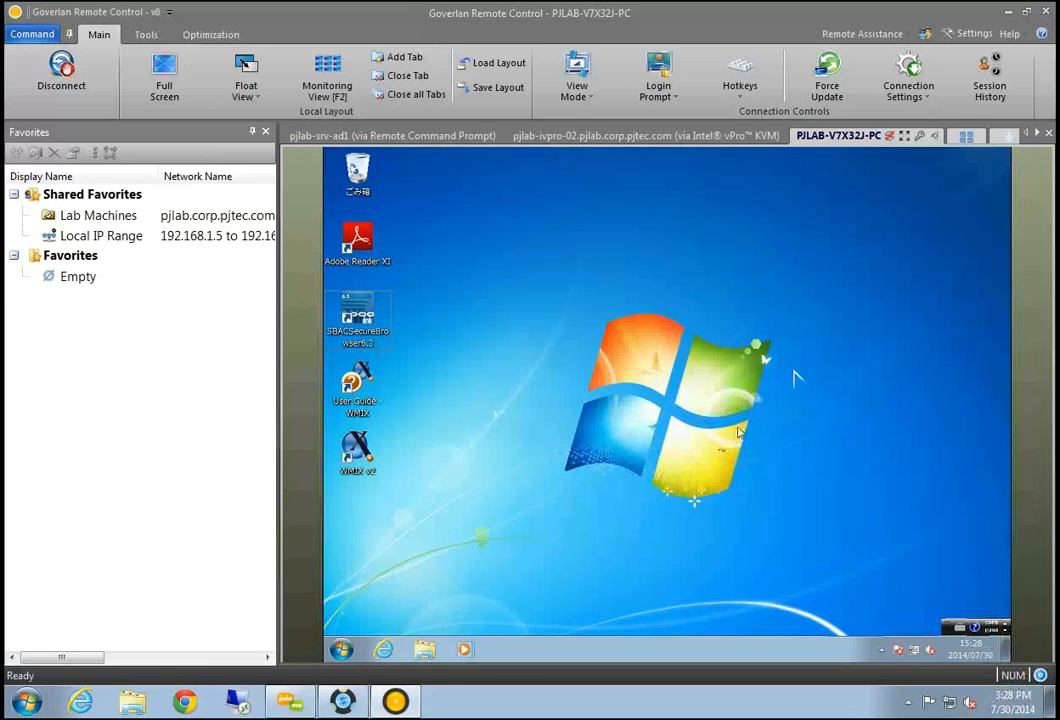
Run ipconfig in the pjlab-srv-ad1 command prompt session
{"action": "left_click", "coordinate": [380, 135]}
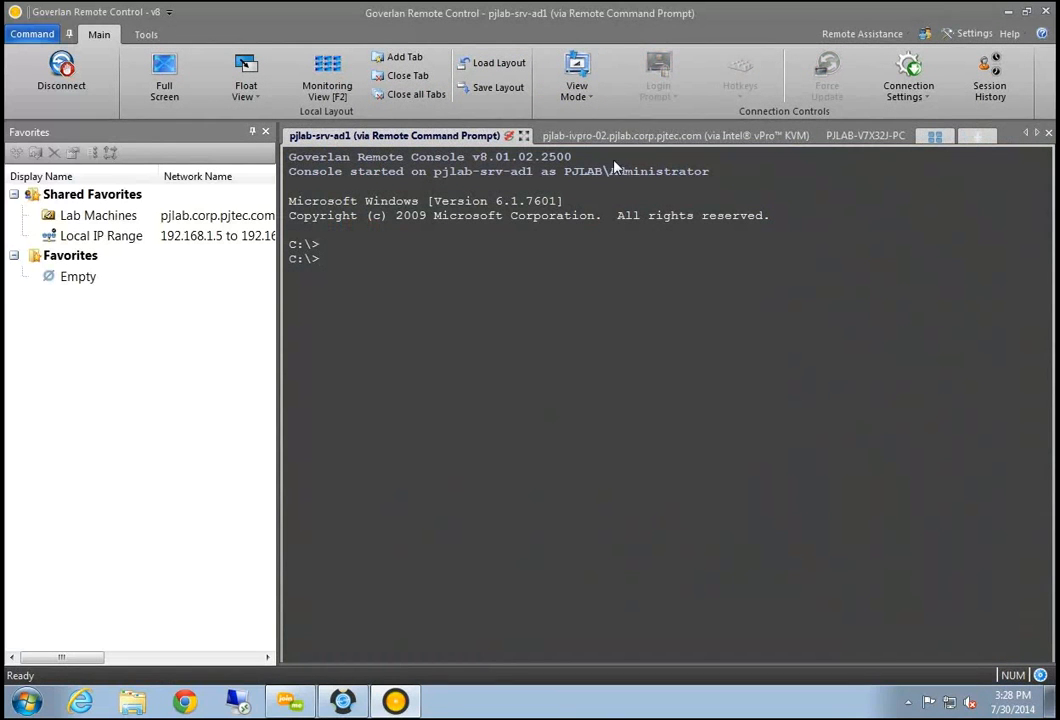
{"action": "type", "text": "ipconfig"}
{"action": "key", "text": "Return"}
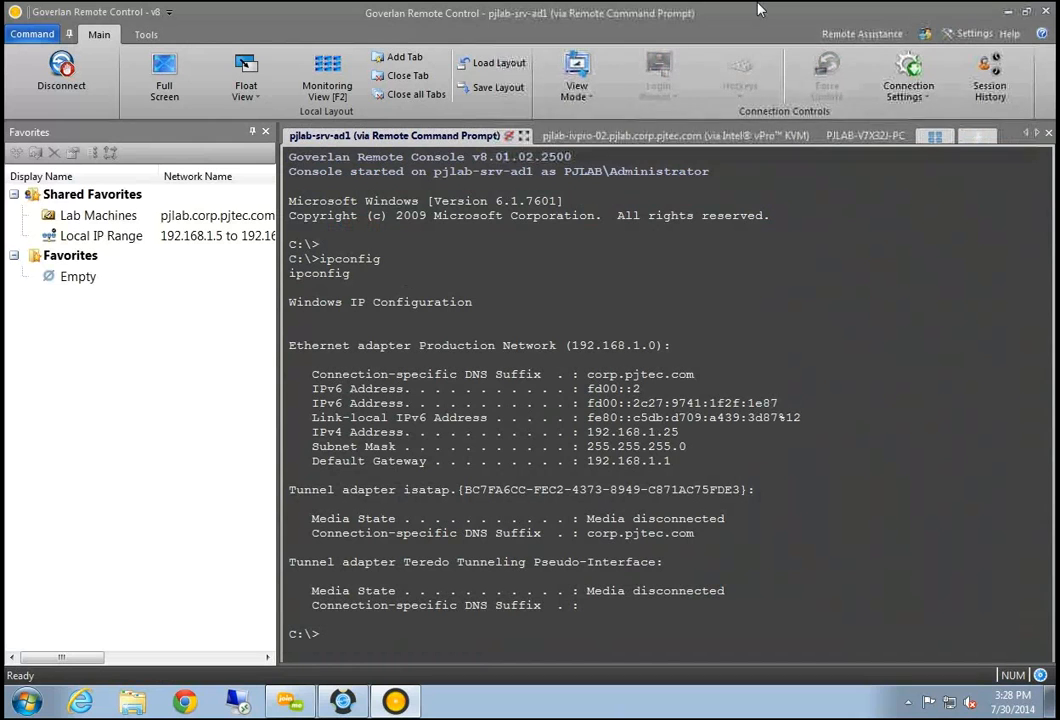
View the open command prompt, Intel vPro KVM and PJLAB-V7X32J-PC sessions in turn, ending on the KVM session
{"action": "left_click", "coordinate": [600, 135]}
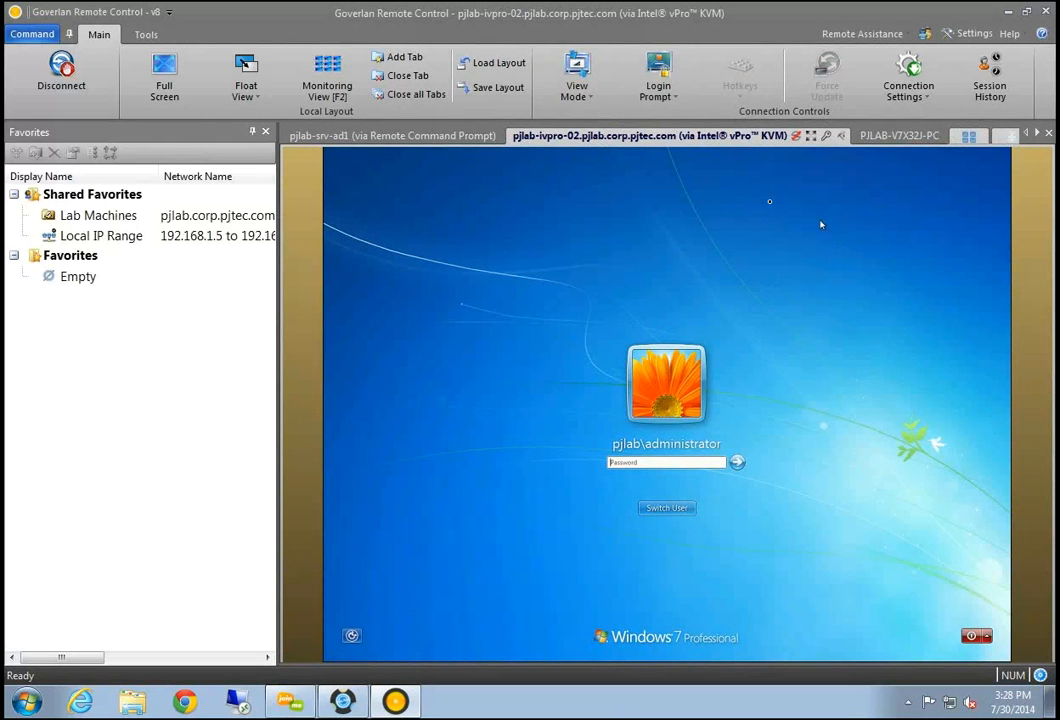
{"action": "left_click", "coordinate": [895, 135]}
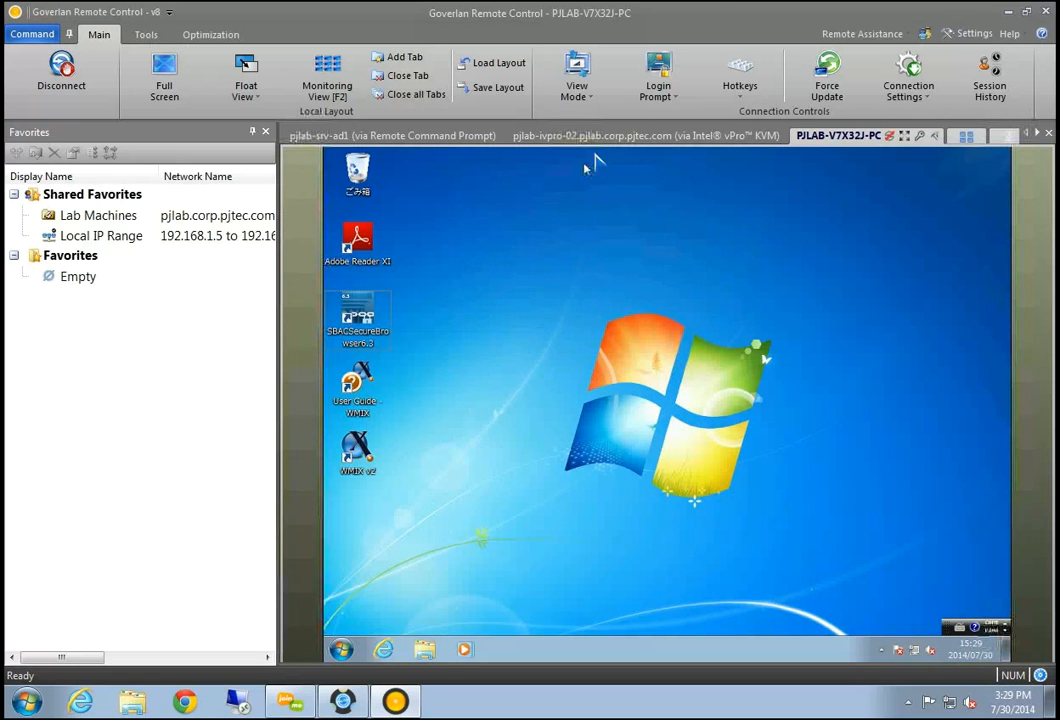
{"action": "left_click", "coordinate": [605, 138]}
{"action": "left_click", "coordinate": [392, 135]}
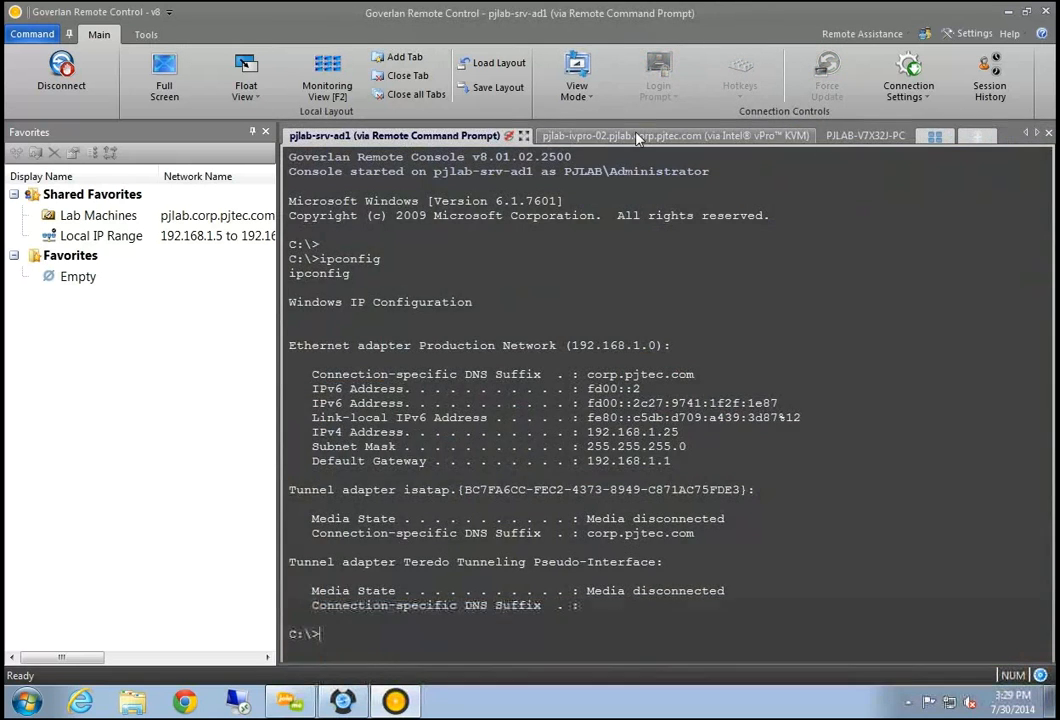
{"action": "left_click", "coordinate": [640, 135]}
{"action": "left_click", "coordinate": [900, 137]}
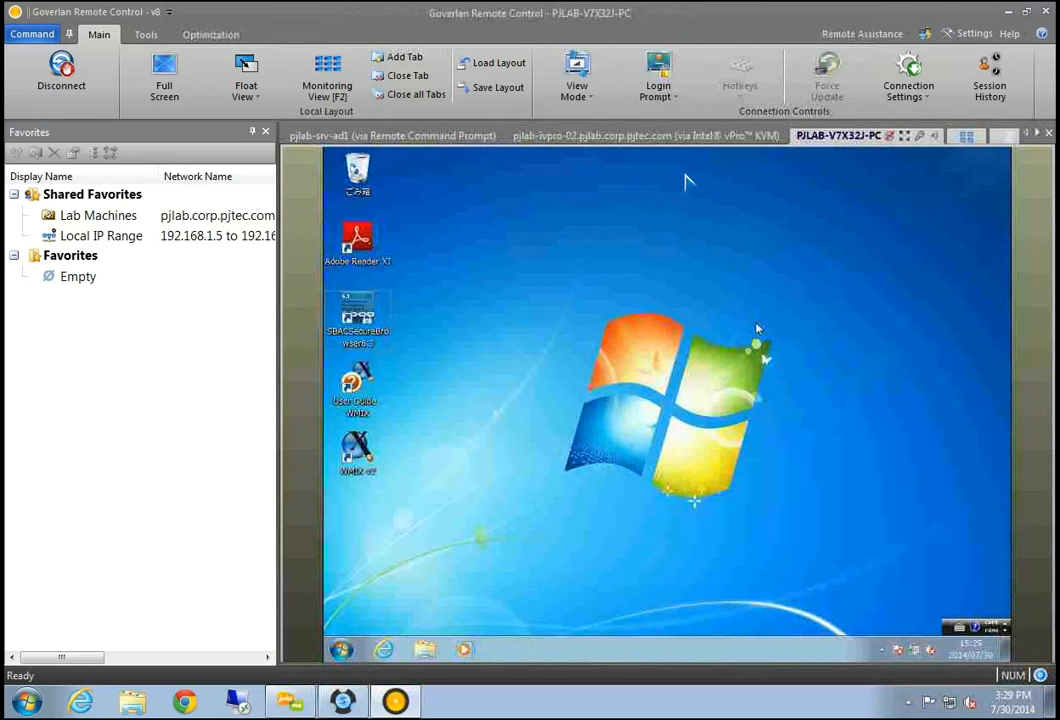
{"action": "left_click", "coordinate": [392, 135]}
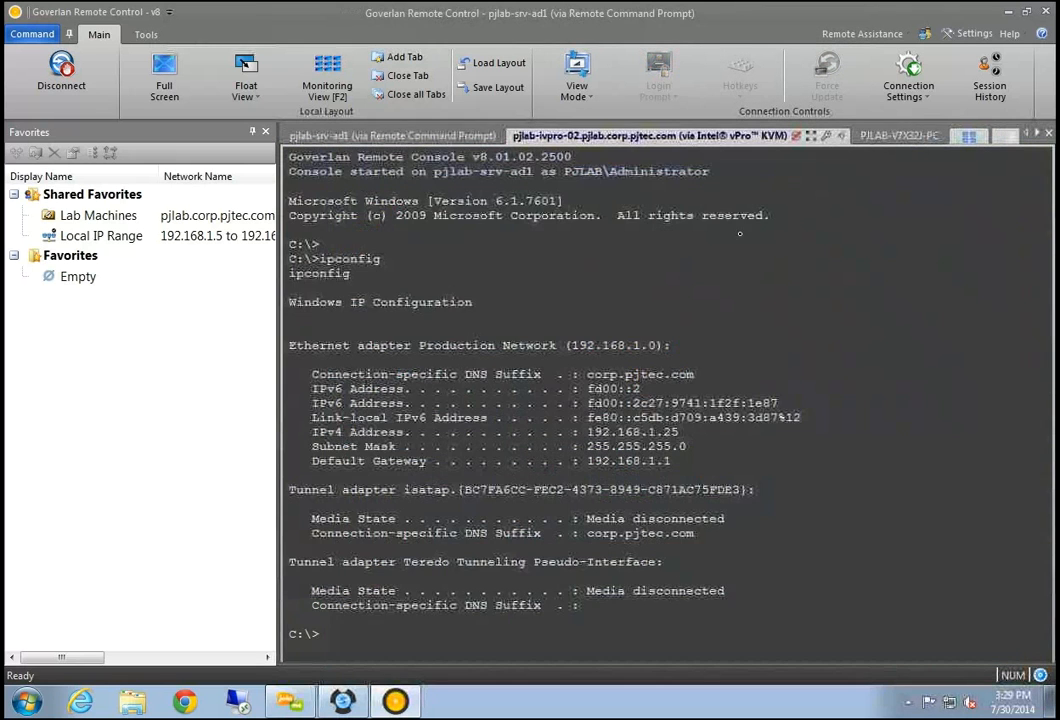
{"action": "left_click", "coordinate": [640, 135]}
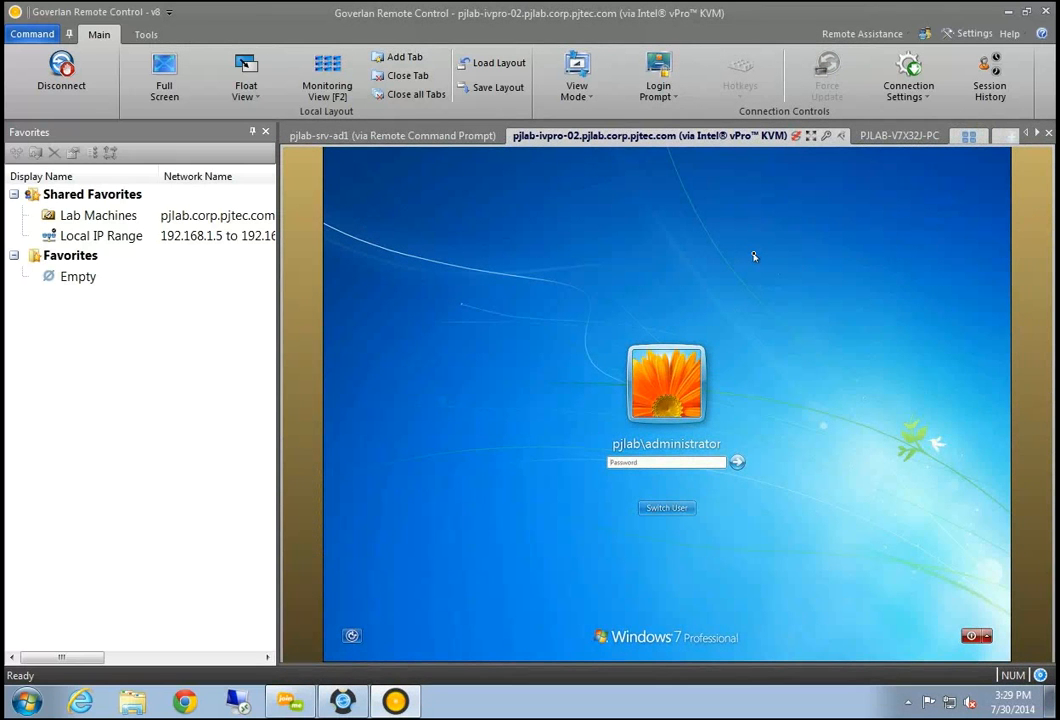
Float the pjlab-ivpro-02 KVM session and the pjlab-srv-ad1 command prompt session into separate windows and move each aside
{"action": "right_click", "coordinate": [699, 146]}
{"action": "left_click", "coordinate": [750, 244]}
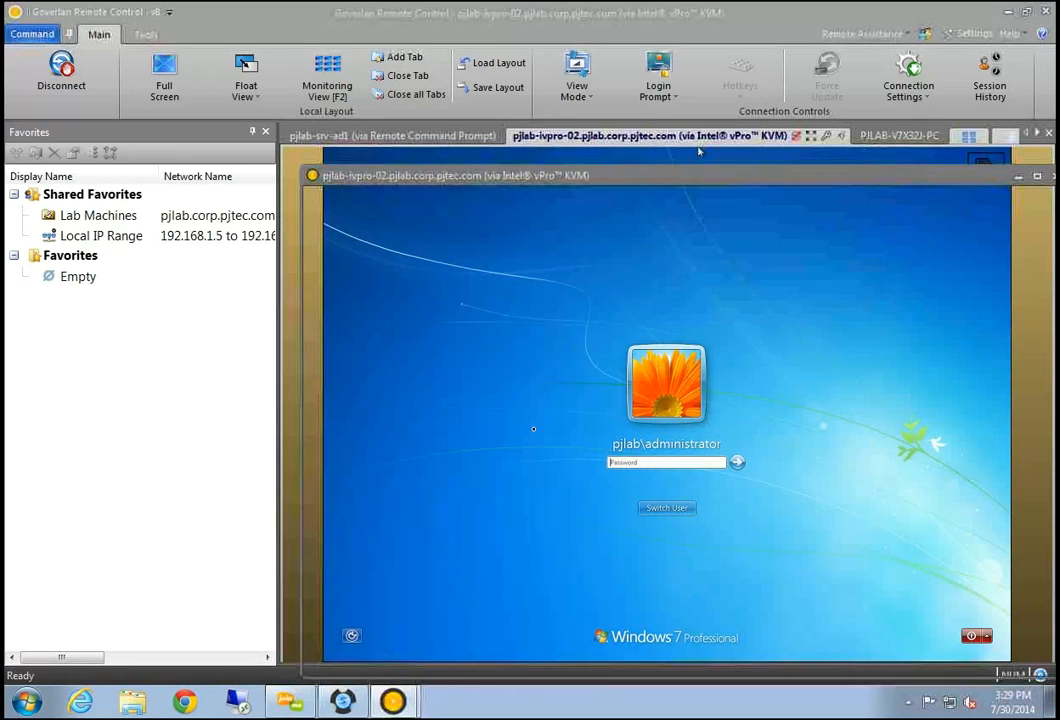
{"action": "left_click_drag", "start_coordinate": [529, 180], "coordinate": [881, 297]}
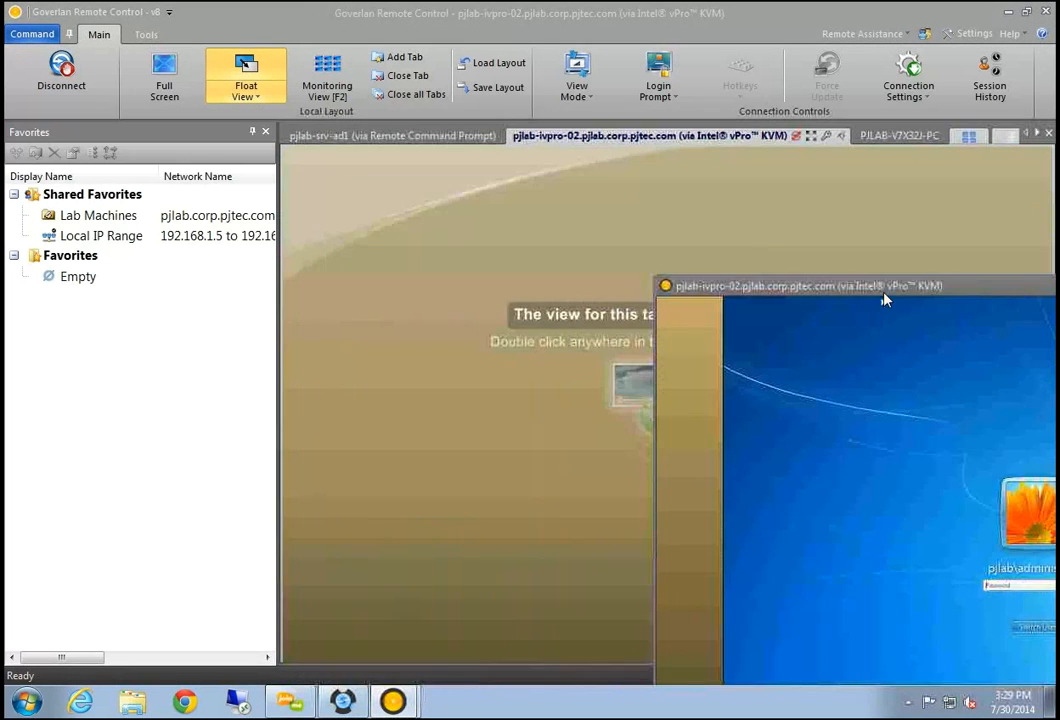
{"action": "left_click", "coordinate": [430, 136]}
{"action": "right_click", "coordinate": [424, 136]}
{"action": "left_click", "coordinate": [491, 241]}
{"action": "left_click_drag", "start_coordinate": [528, 143], "coordinate": [225, 284]}
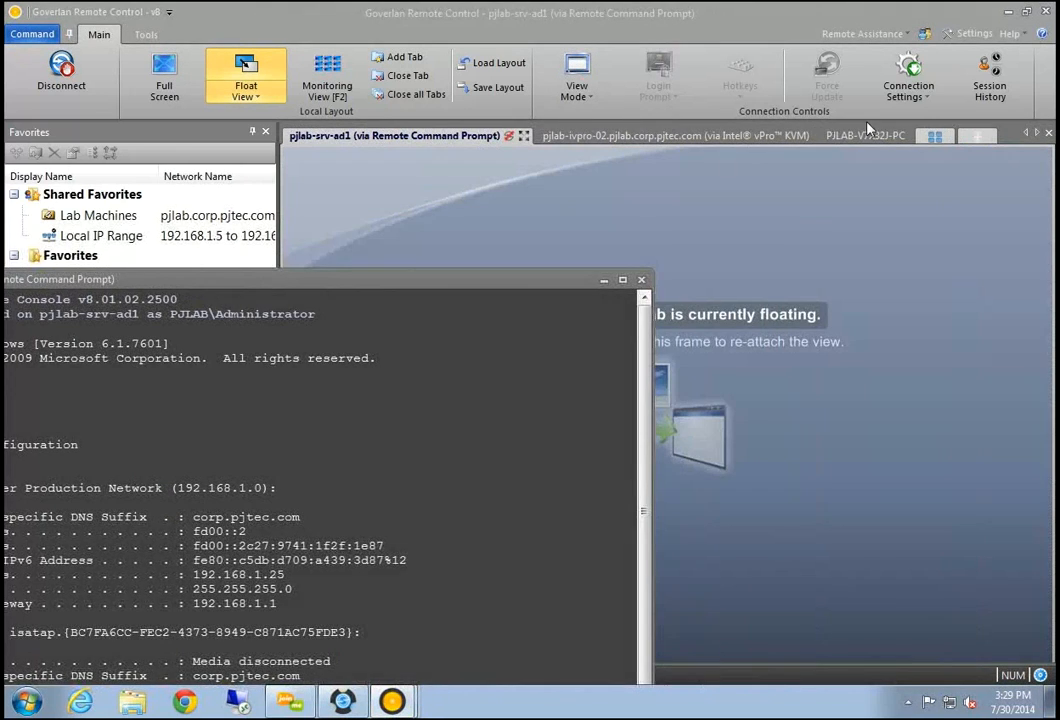
Float the PJLAB-V7X32J-PC session as well and tile the floating views around one large main window
{"action": "left_click", "coordinate": [866, 134]}
{"action": "right_click", "coordinate": [876, 137]}
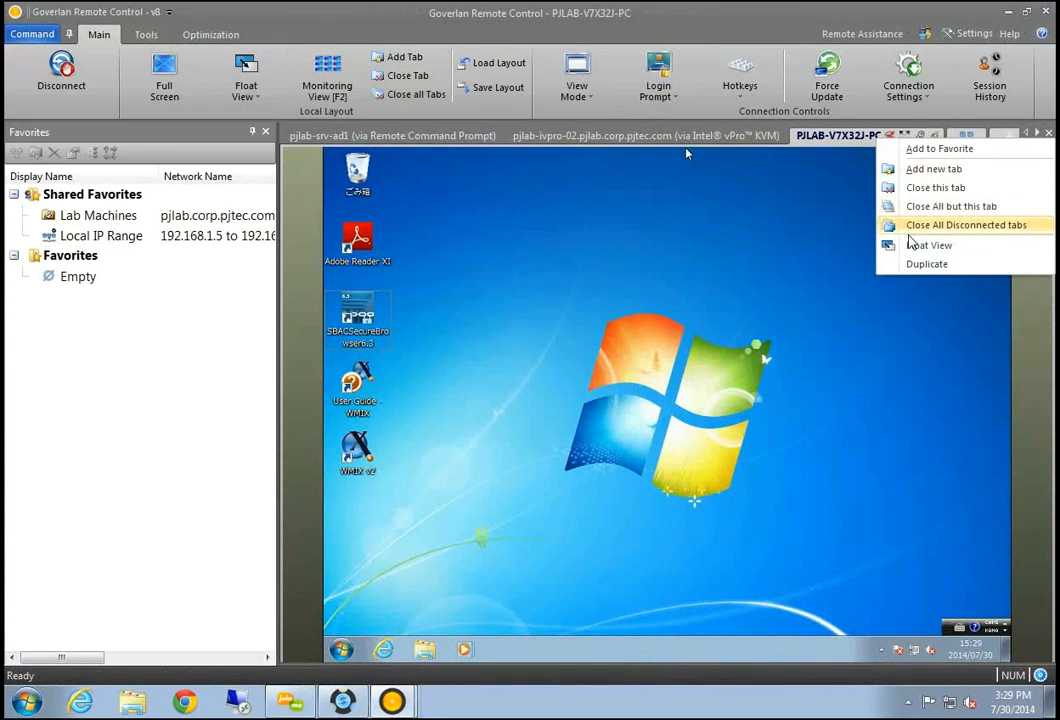
{"action": "left_click", "coordinate": [905, 245]}
{"action": "left_click_drag", "start_coordinate": [596, 182], "coordinate": [530, 310]}
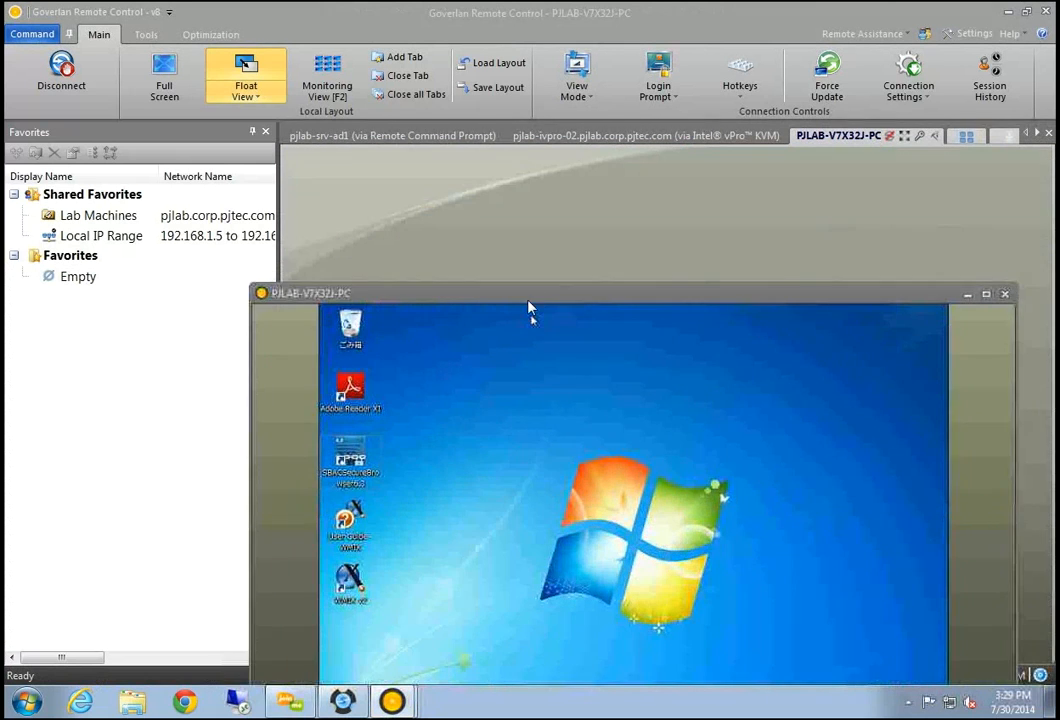
{"action": "left_click", "coordinate": [246, 92]}
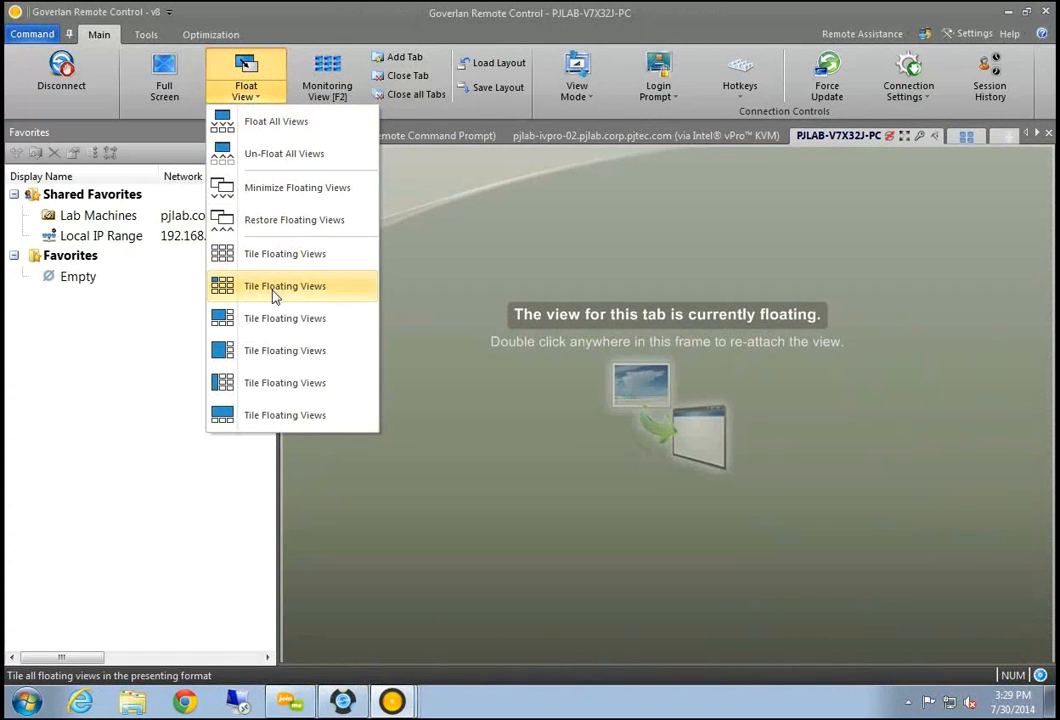
{"action": "left_click", "coordinate": [280, 318]}
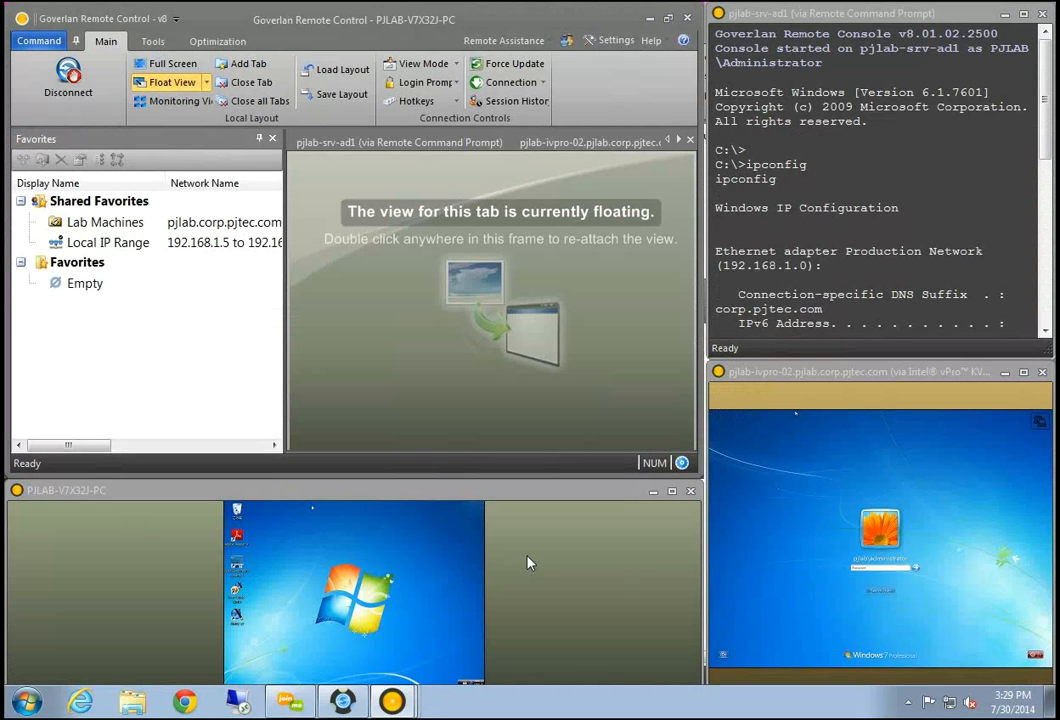
Enlarge and reposition the floating command prompt window, and maximize, restore and reposition the floating KVM window
{"action": "left_click_drag", "start_coordinate": [952, 20], "coordinate": [295, 17]}
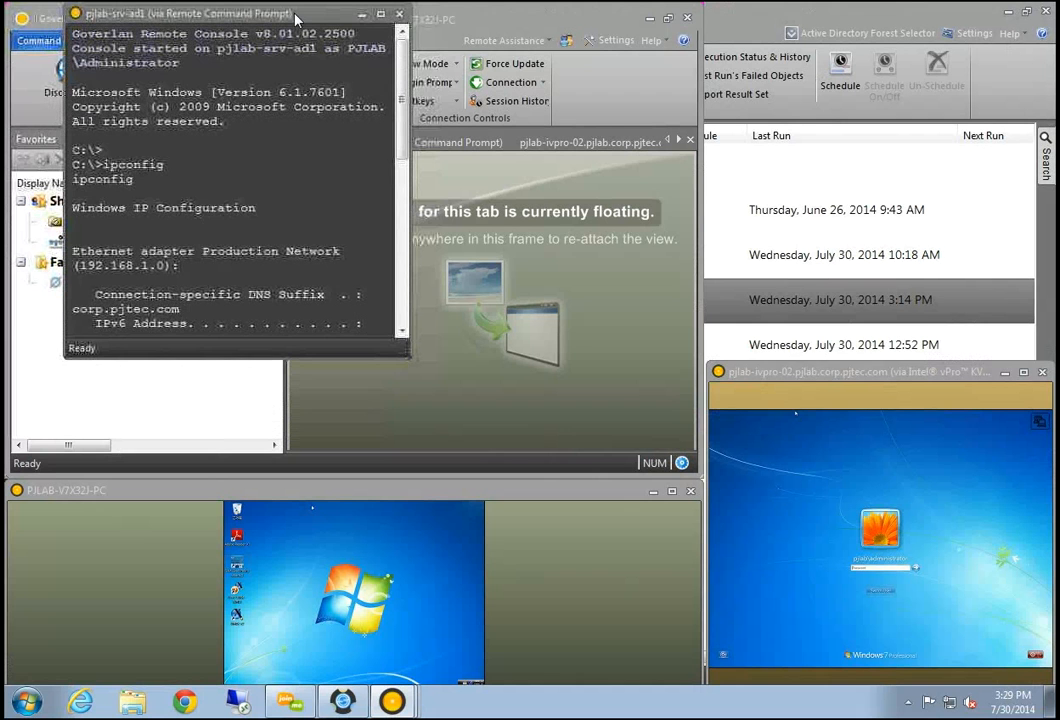
{"action": "left_click_drag", "start_coordinate": [410, 357], "coordinate": [818, 402]}
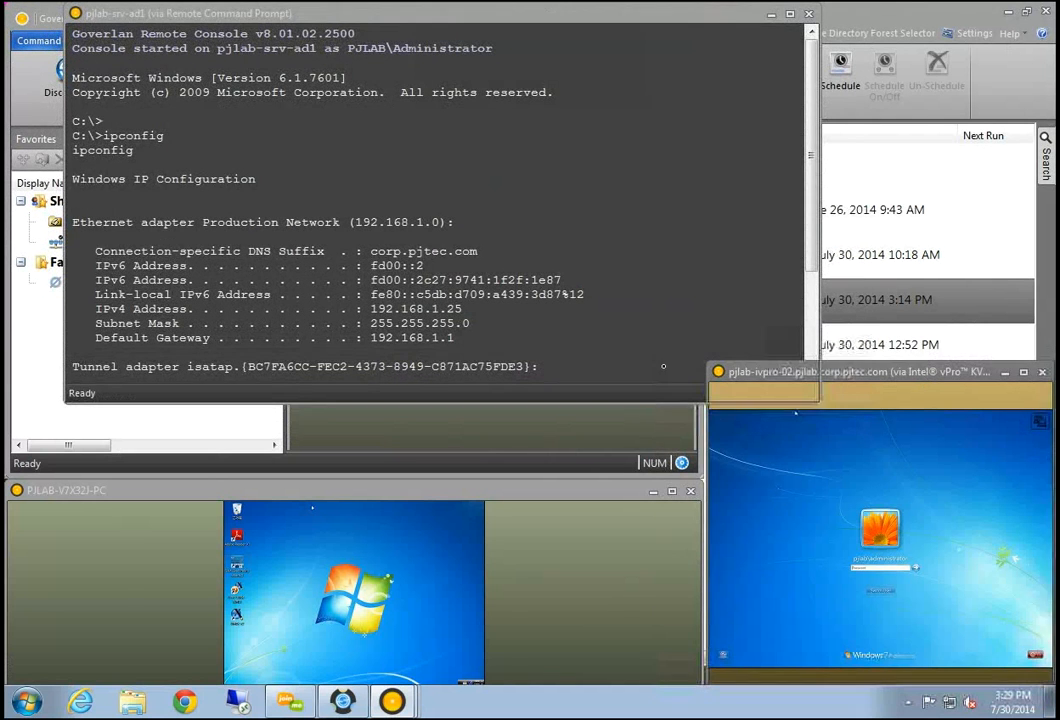
{"action": "double_click", "coordinate": [796, 372]}
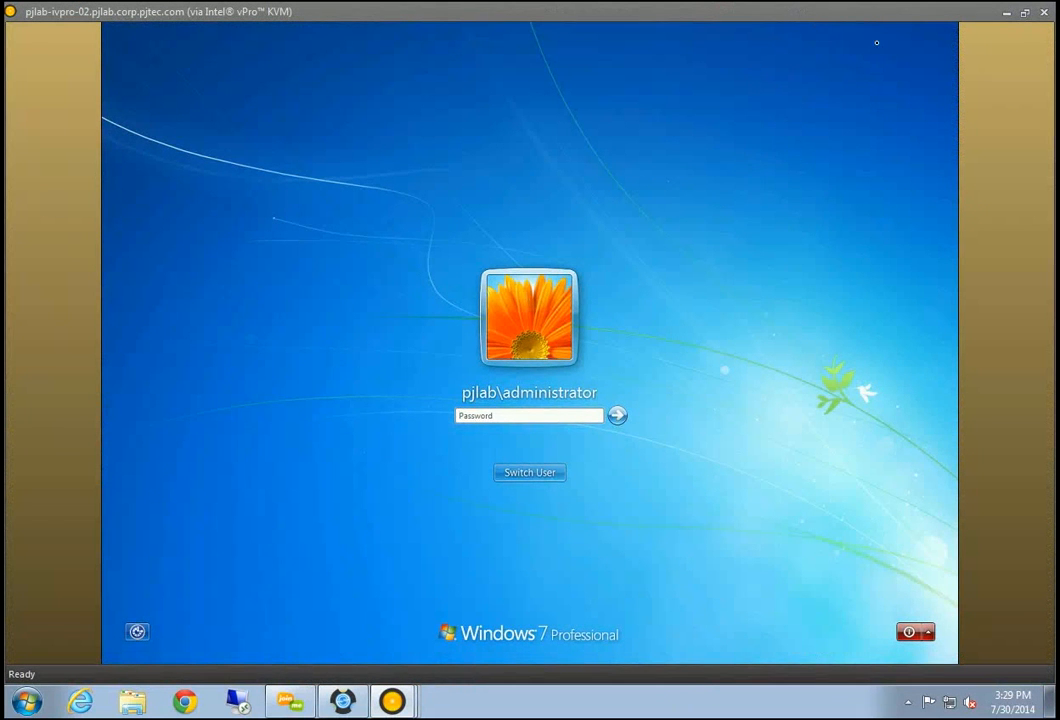
{"action": "left_click_drag", "start_coordinate": [899, 14], "coordinate": [833, 330]}
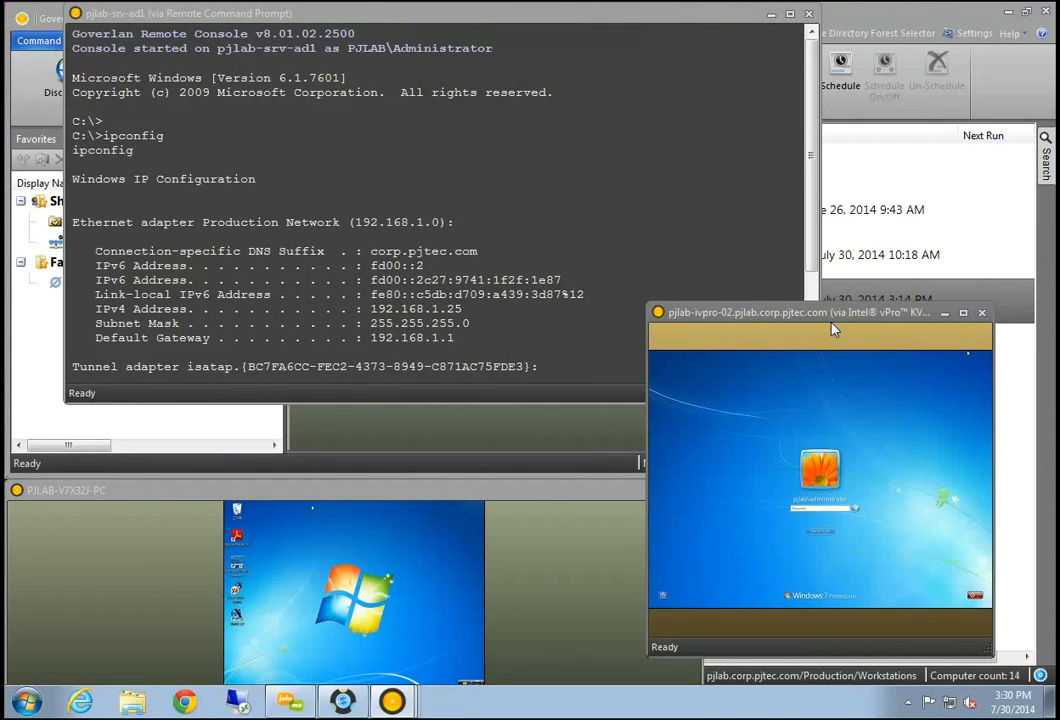
{"action": "left_click", "coordinate": [712, 20]}
{"action": "left_click_drag", "start_coordinate": [712, 20], "coordinate": [703, 211]}
Open the save dialog for the current window layout and close it without saving
{"action": "left_click", "coordinate": [346, 28]}
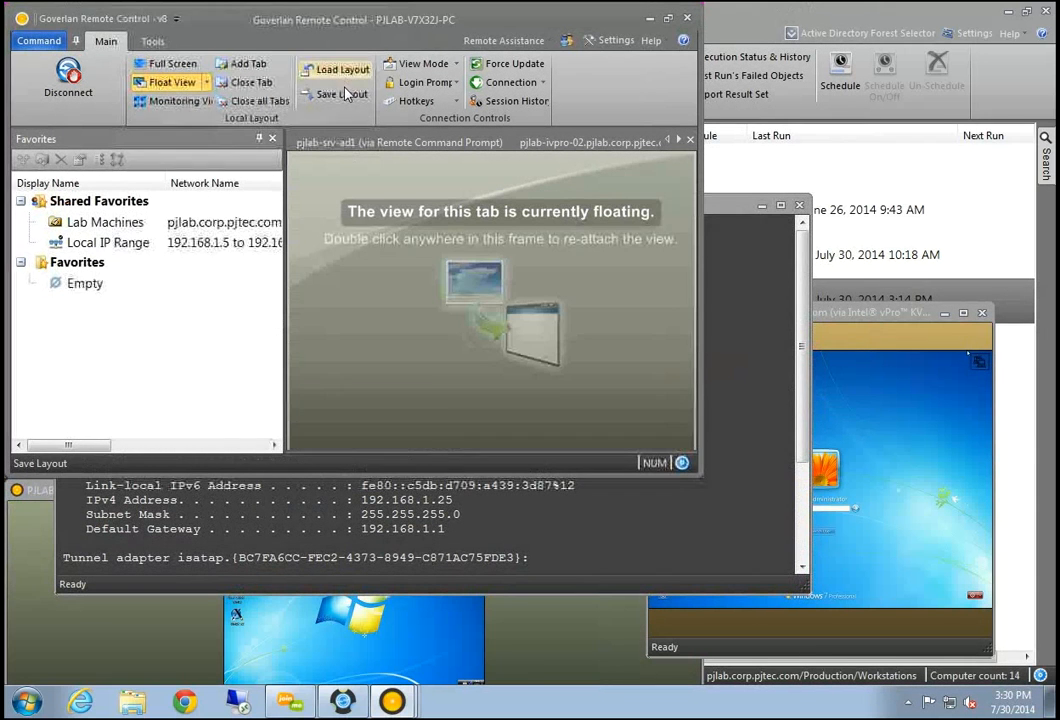
{"action": "left_click", "coordinate": [342, 95]}
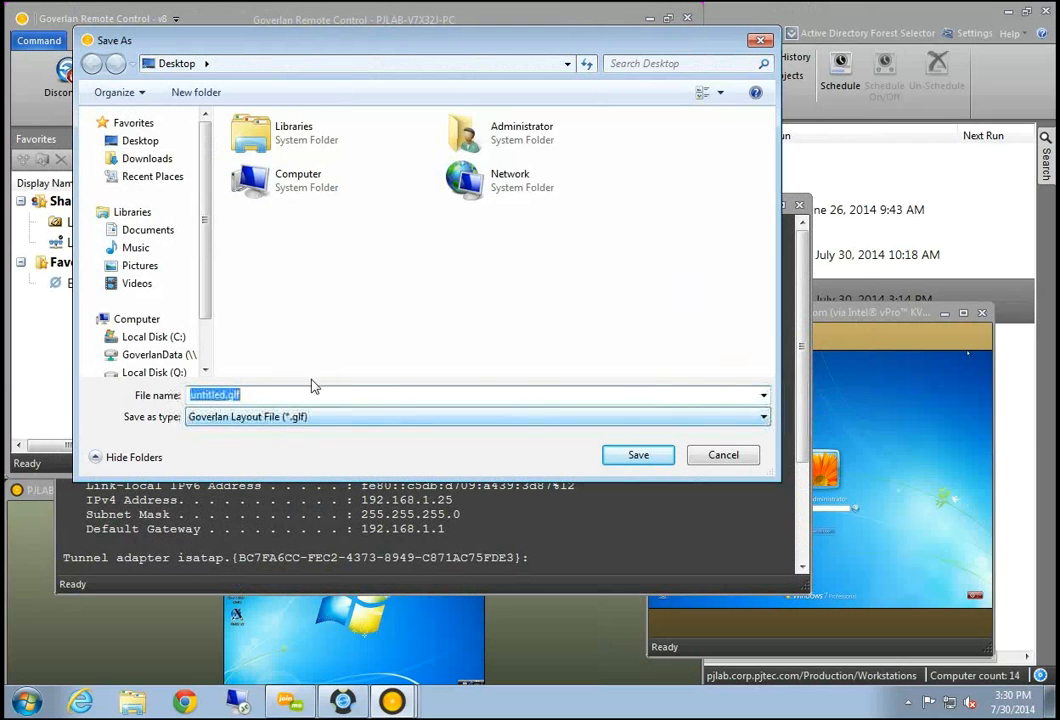
{"action": "left_click", "coordinate": [733, 464]}
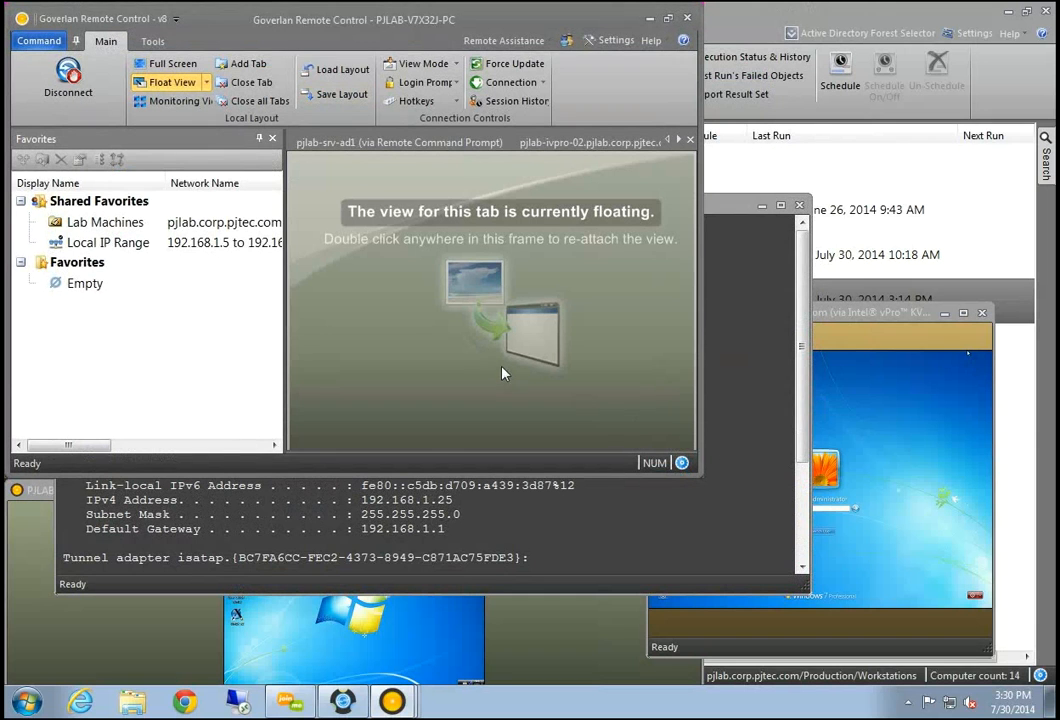
Re-attach all floating session views to their tabs and maximize the remote control window
{"action": "left_click", "coordinate": [206, 83]}
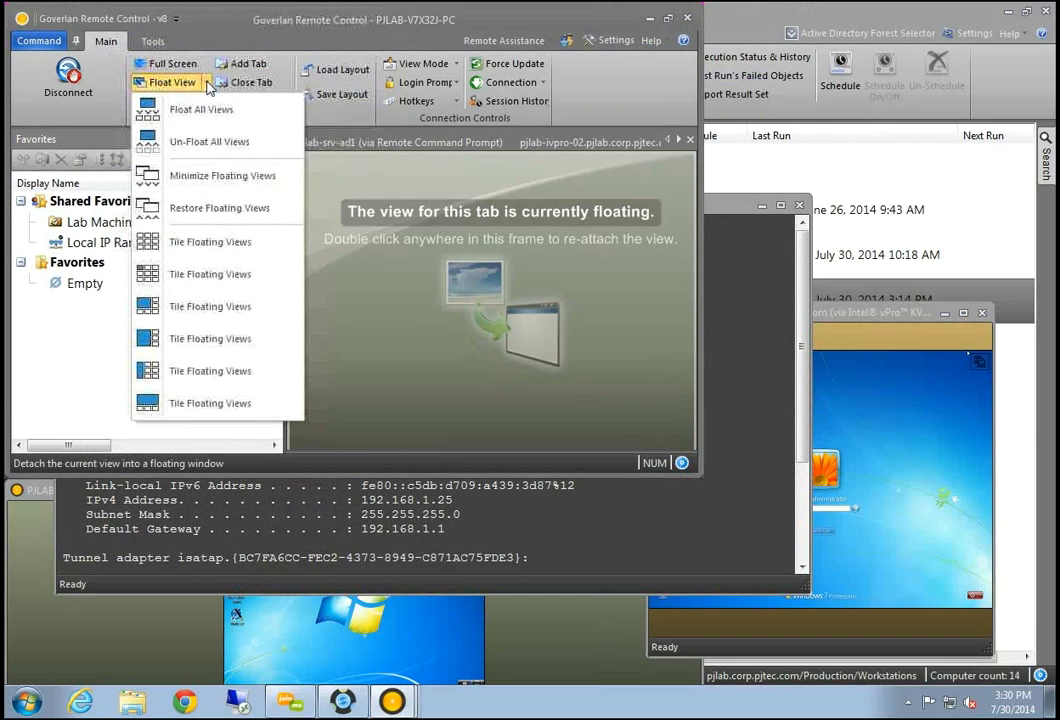
{"action": "left_click", "coordinate": [205, 108]}
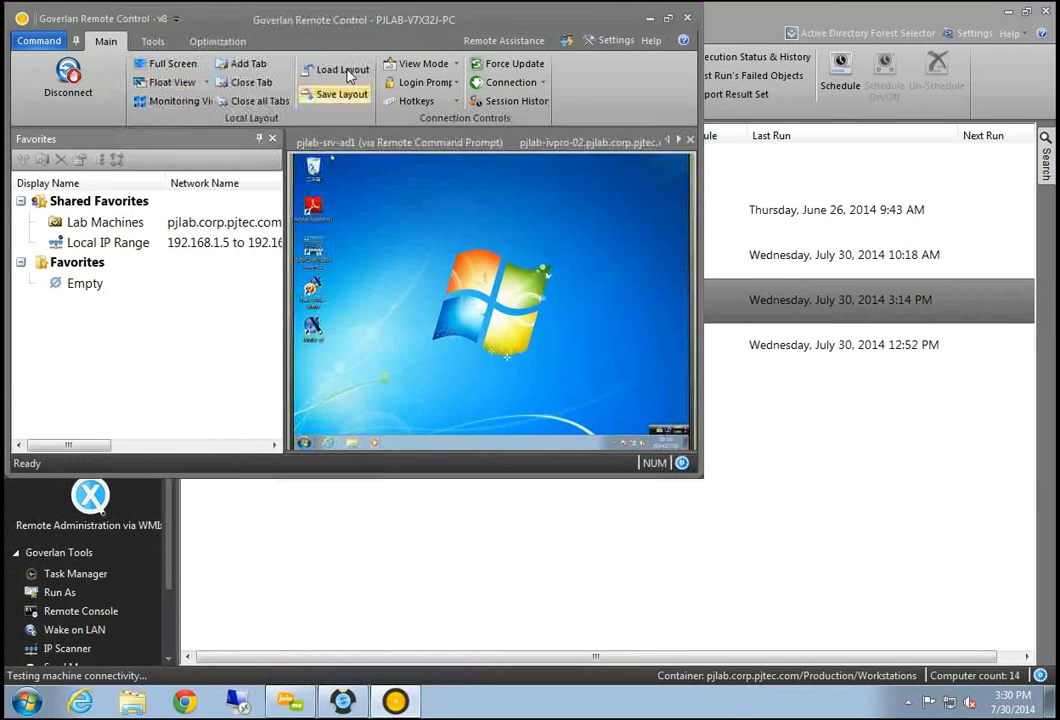
{"action": "left_click_drag", "start_coordinate": [284, 17], "coordinate": [263, 100]}
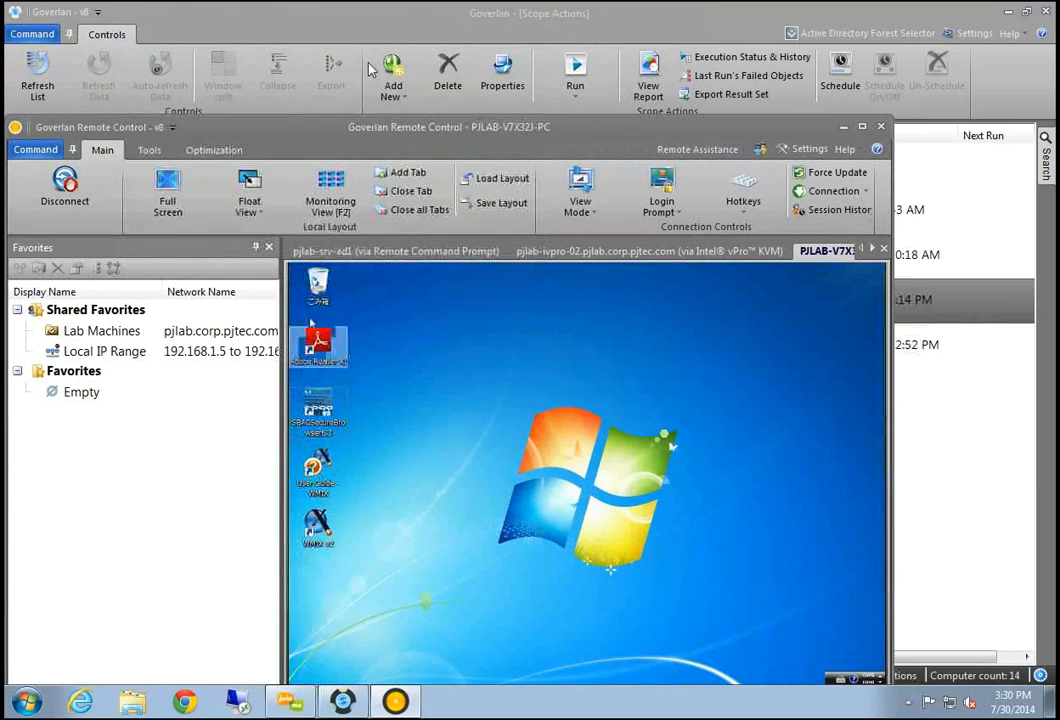
{"action": "key", "text": "super+Up"}
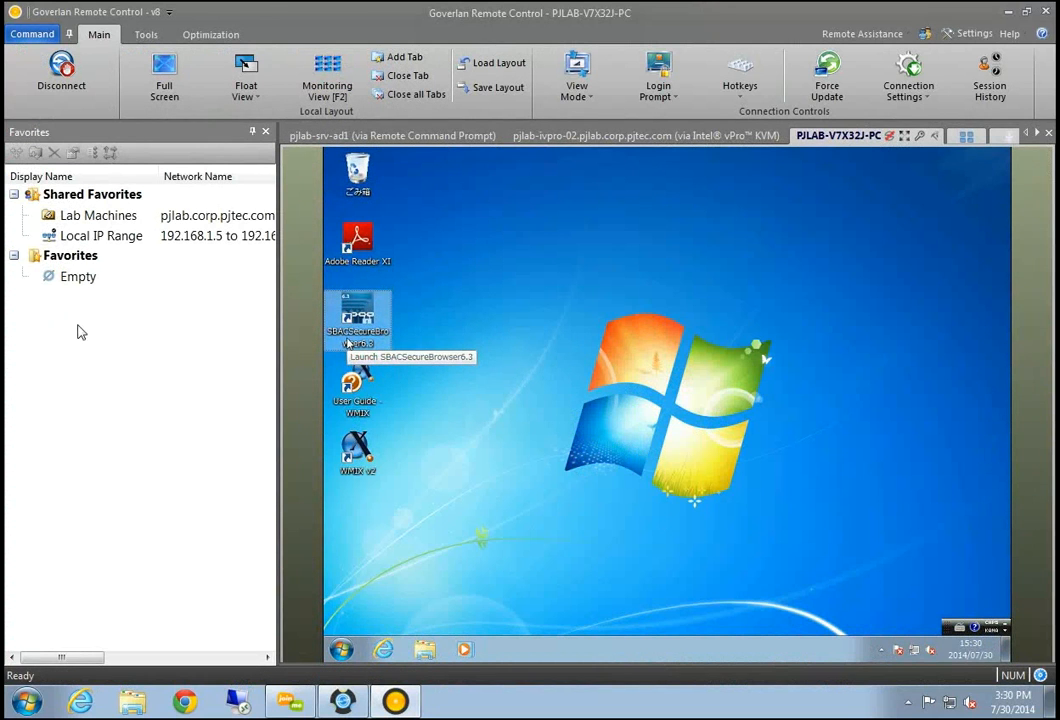
View the container types that can be added to the Favorites group and close the dialog without adding one
{"action": "left_click", "coordinate": [26, 276]}
{"action": "left_click", "coordinate": [58, 259]}
{"action": "right_click", "coordinate": [58, 262]}
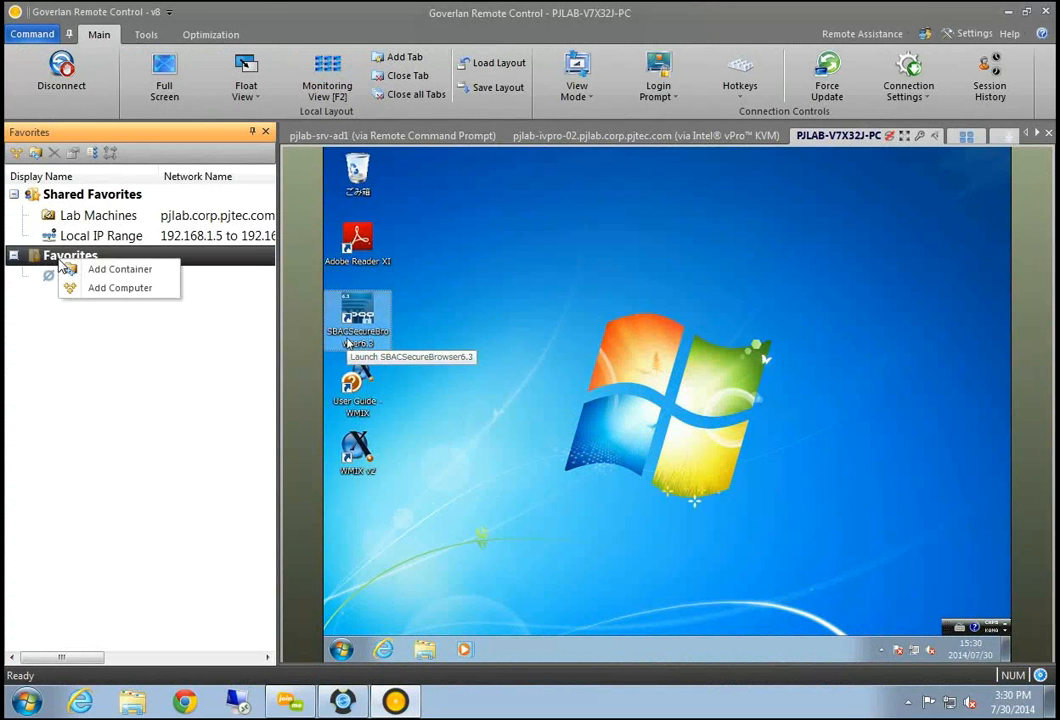
{"action": "left_click", "coordinate": [110, 270]}
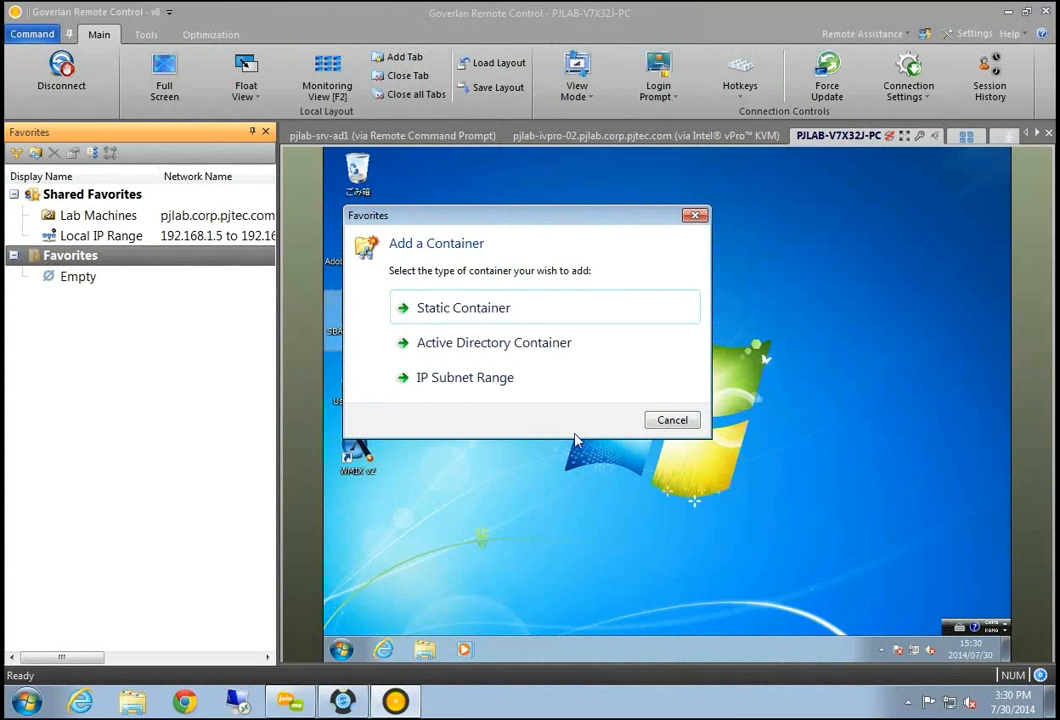
{"action": "left_click", "coordinate": [672, 419]}
Add the computer 192.168.1.252 to the Favorites group
{"action": "right_click", "coordinate": [76, 262]}
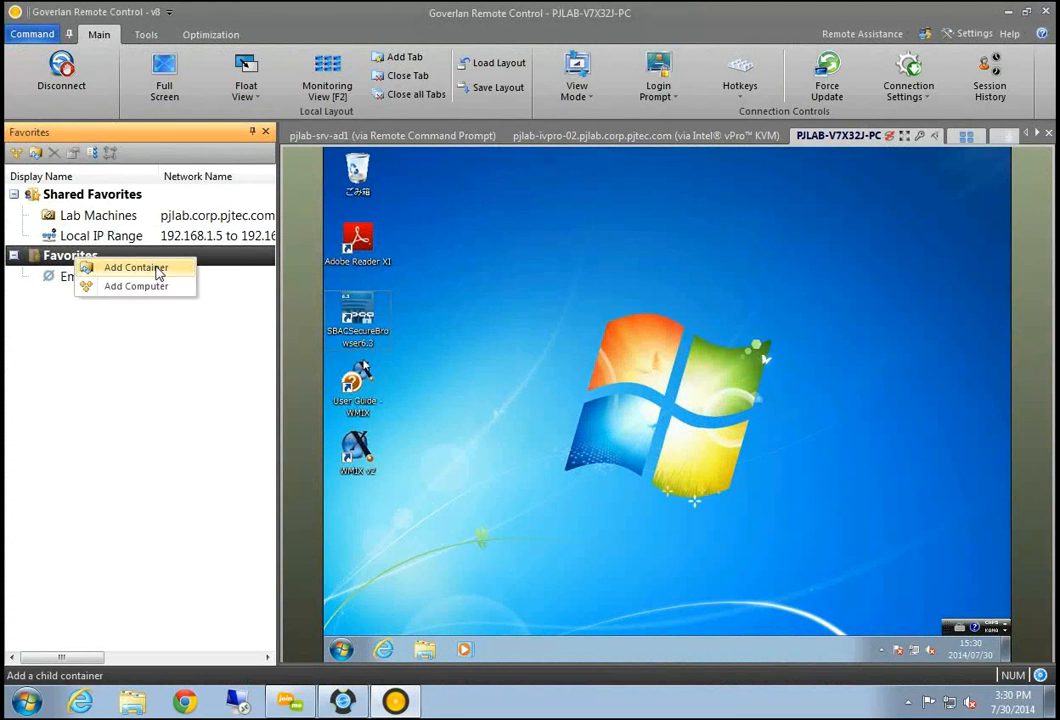
{"action": "left_click", "coordinate": [150, 286]}
{"action": "type", "text": "+"}
{"action": "key", "text": "BackSpace"}
{"action": "type", "text": "192.168.1.252"}
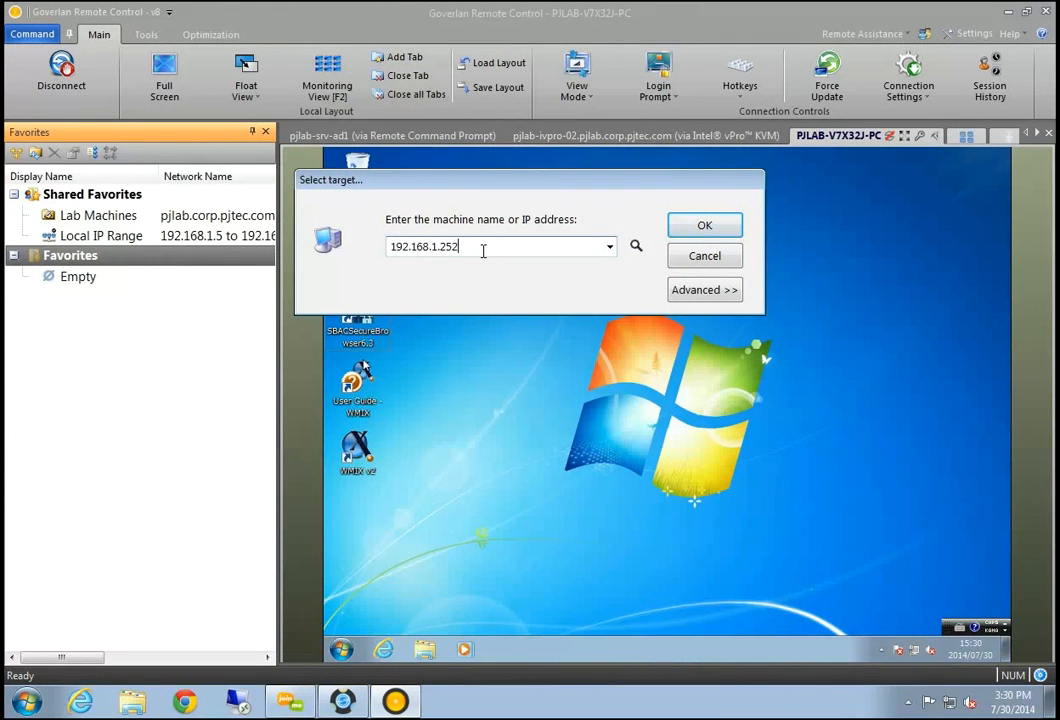
{"action": "key", "text": "Return"}
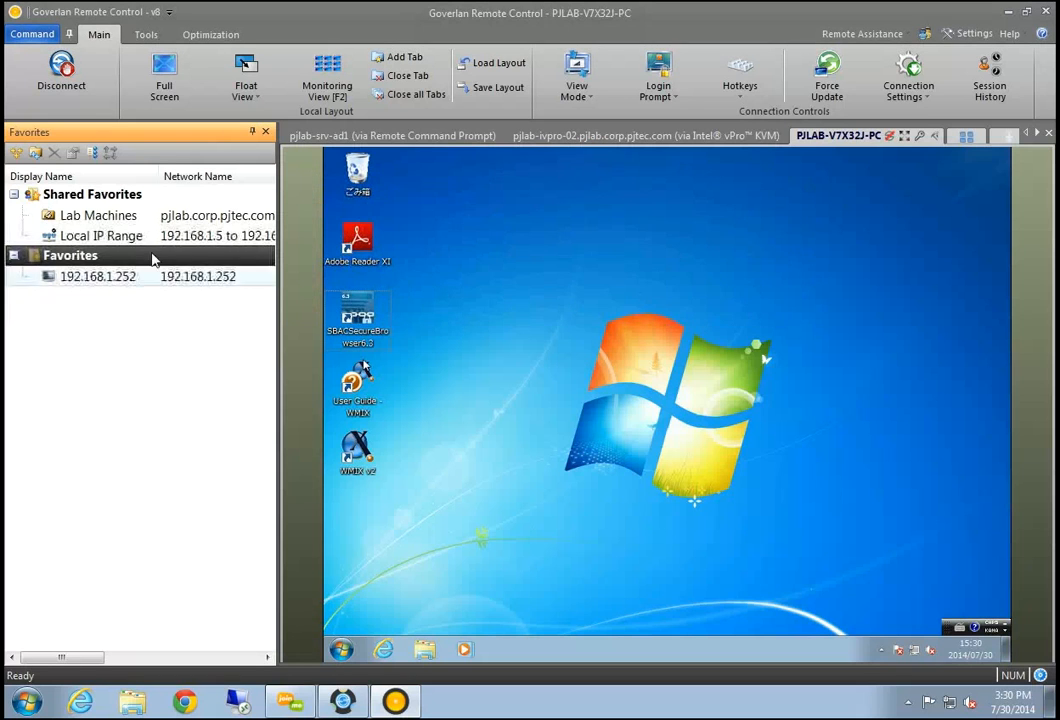
Add the computer pjlab-7x86-1 to the Favorites group
{"action": "right_click", "coordinate": [142, 255]}
{"action": "left_click", "coordinate": [289, 279]}
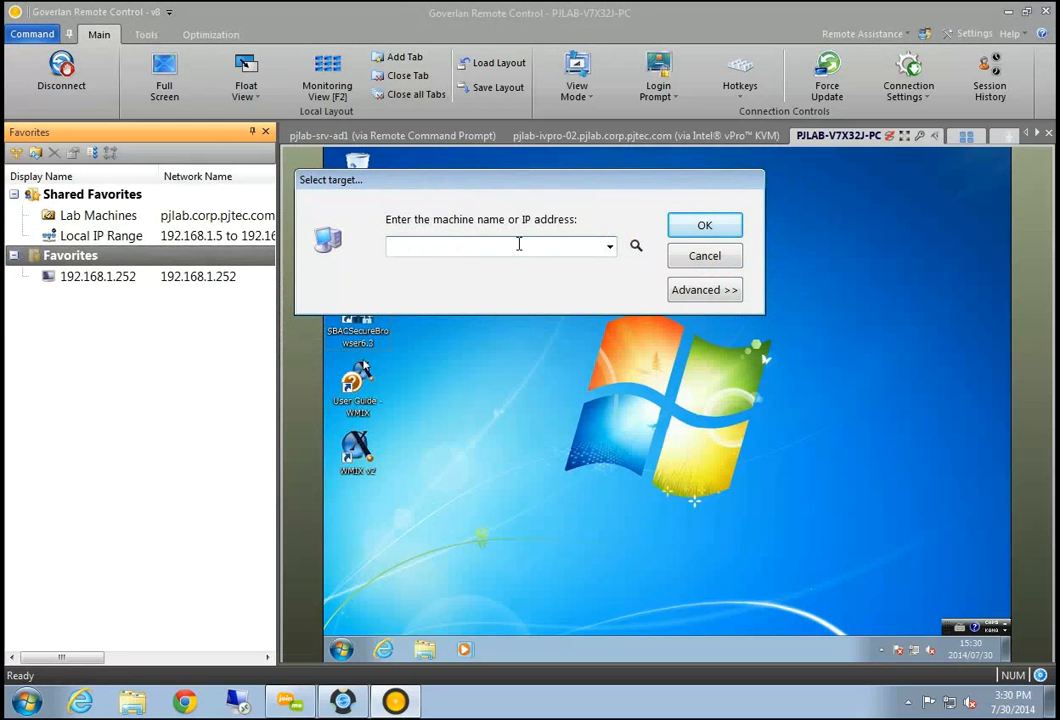
{"action": "type", "text": "pjlab-7x64"}
{"action": "key", "text": "BackSpace"}
{"action": "key", "text": "BackSpace"}
{"action": "type", "text": "86-1"}
{"action": "key", "text": "Return"}
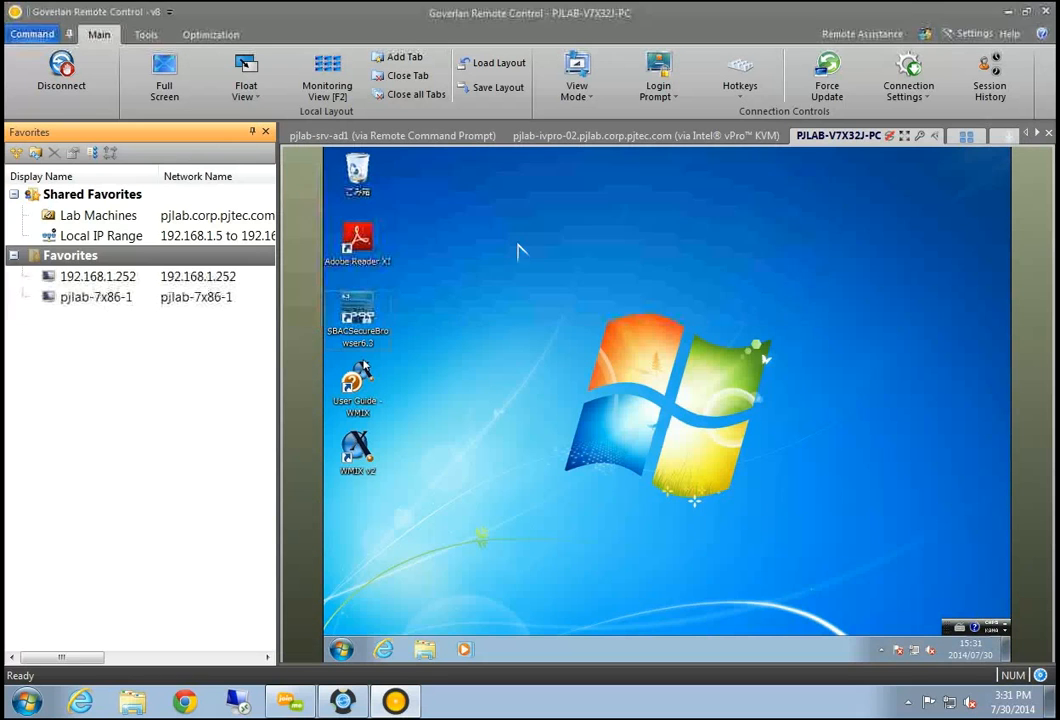
Set the default action of the 192.168.1.252 favorite to open a Telnet SSH session
{"action": "left_click", "coordinate": [95, 277]}
{"action": "right_click", "coordinate": [95, 277]}
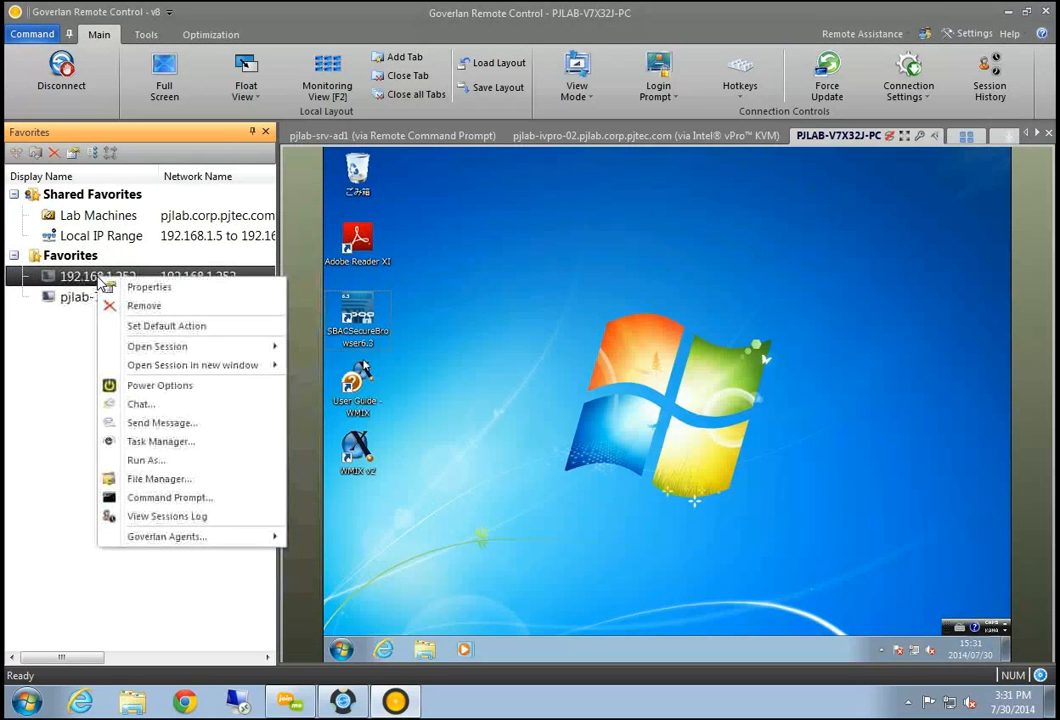
{"action": "left_click", "coordinate": [156, 333]}
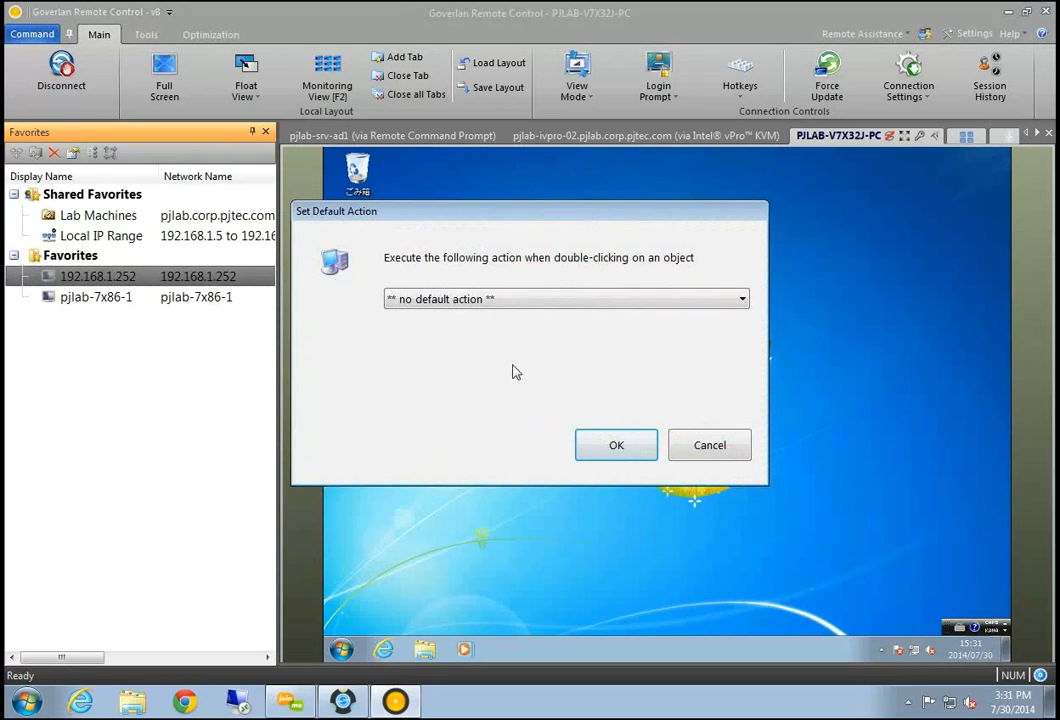
{"action": "left_click", "coordinate": [588, 300]}
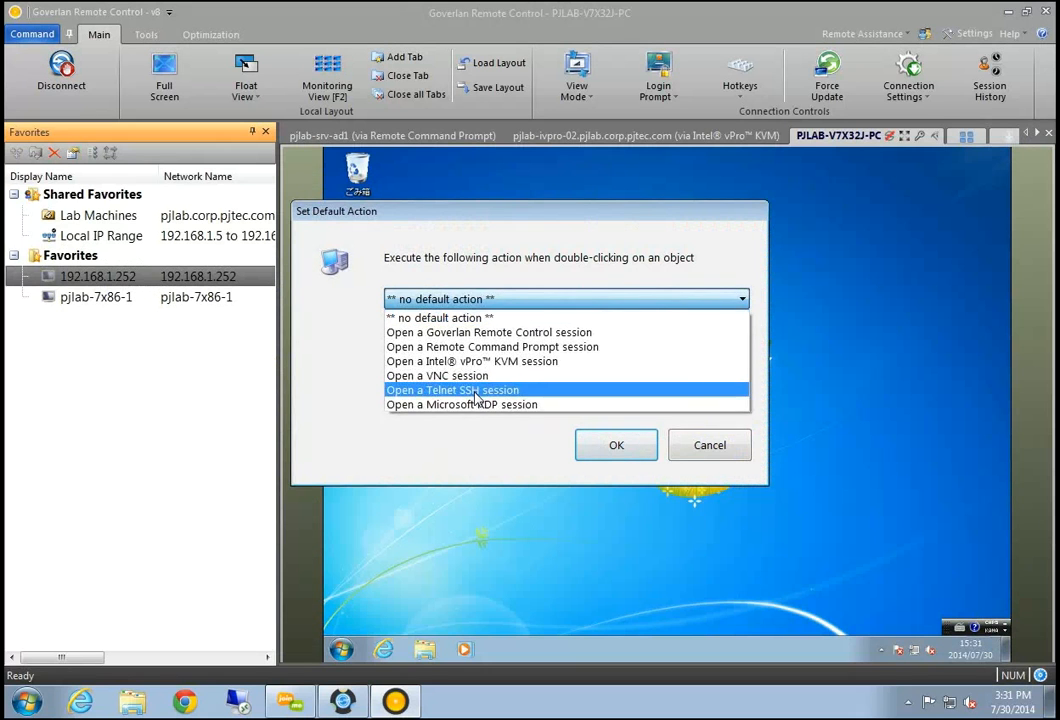
{"action": "left_click", "coordinate": [512, 388]}
{"action": "left_click", "coordinate": [610, 452]}
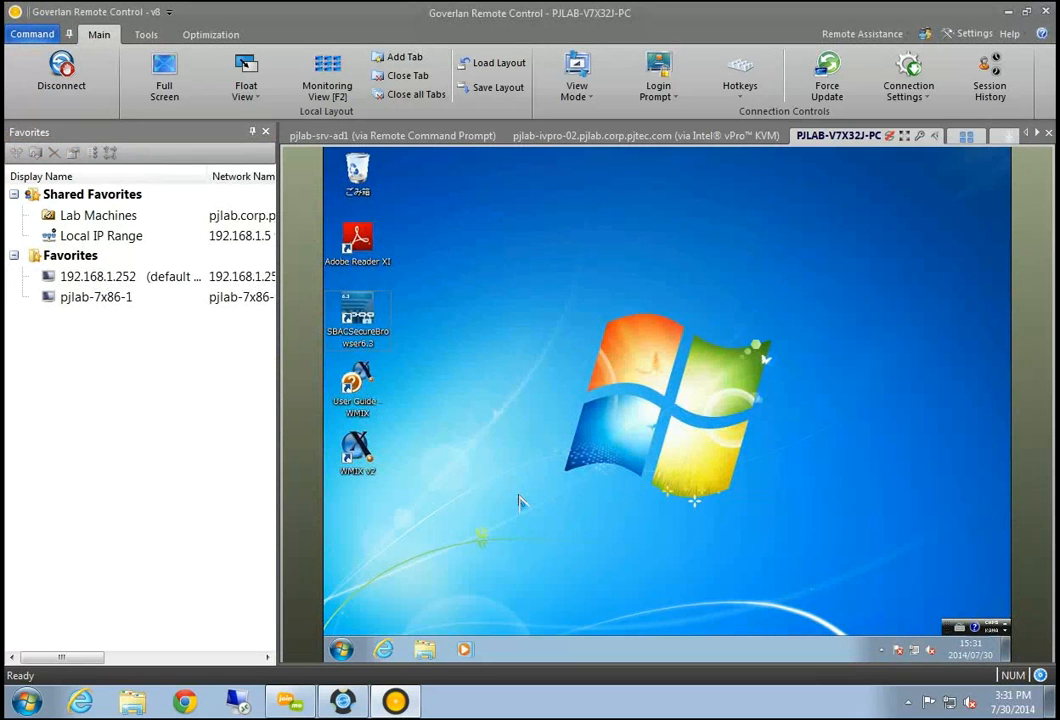
View the default action choices for the pjlab-7x86-1 favorite and close the dialog without changing anything
{"action": "right_click", "coordinate": [106, 298]}
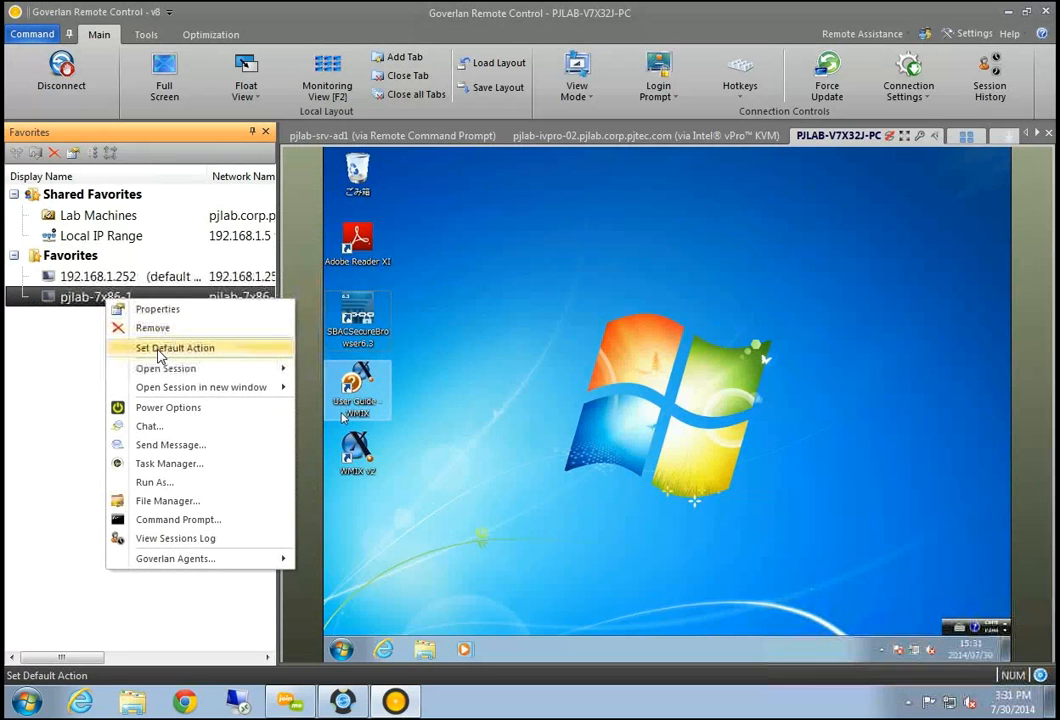
{"action": "left_click", "coordinate": [160, 348]}
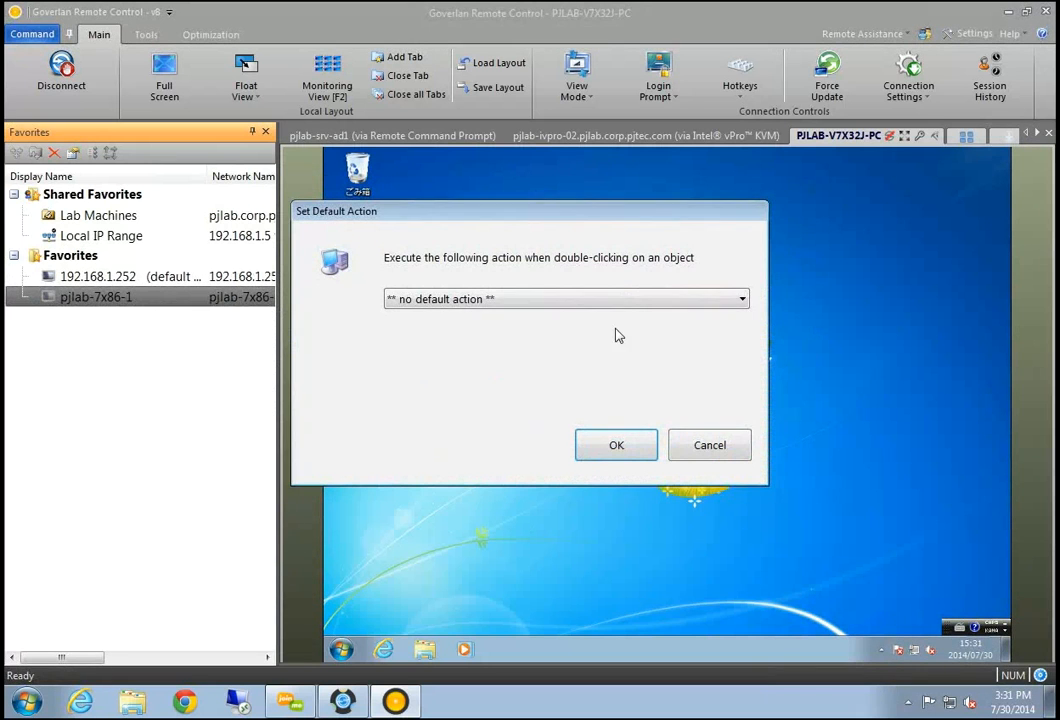
{"action": "left_click", "coordinate": [632, 305]}
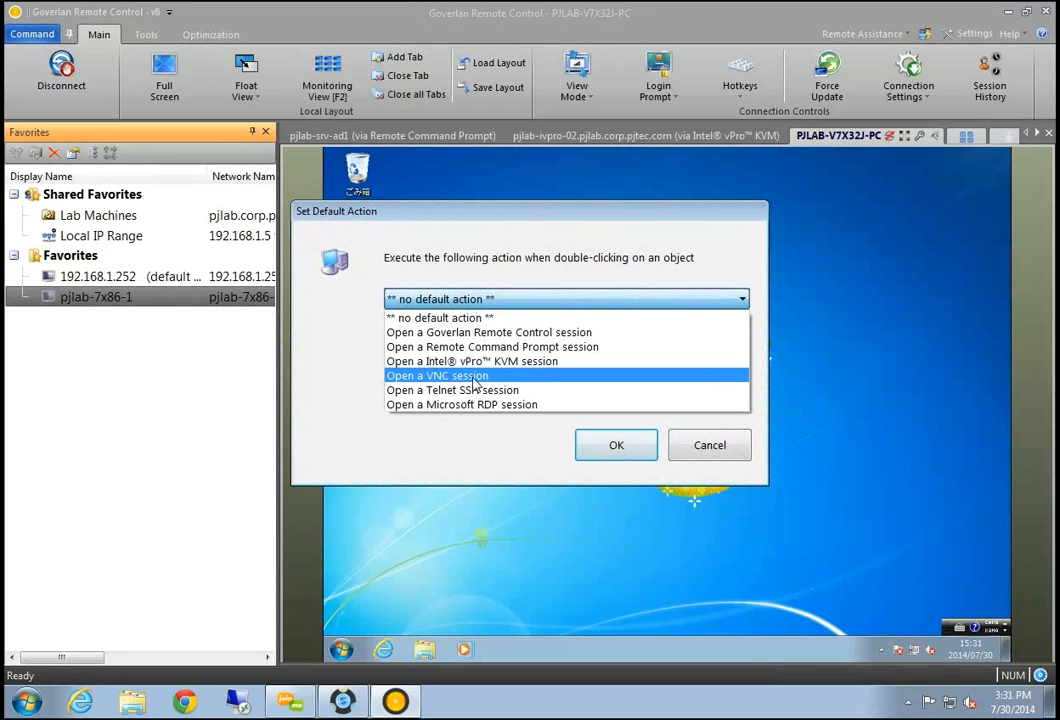
{"action": "left_click", "coordinate": [720, 452]}
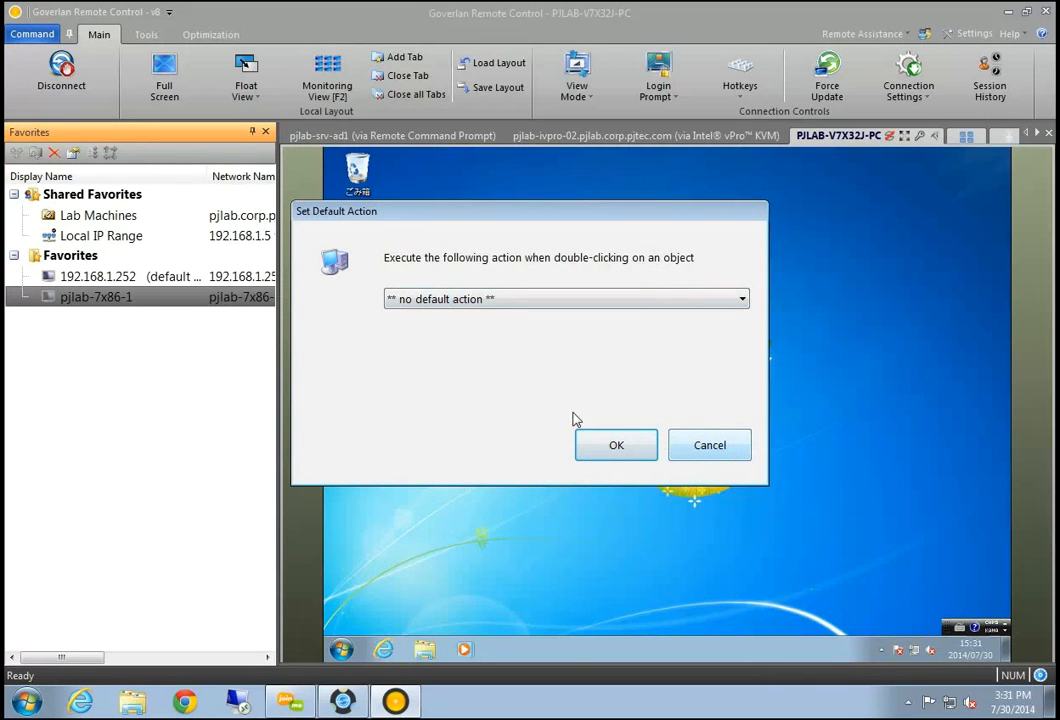
{"action": "left_click", "coordinate": [700, 455]}
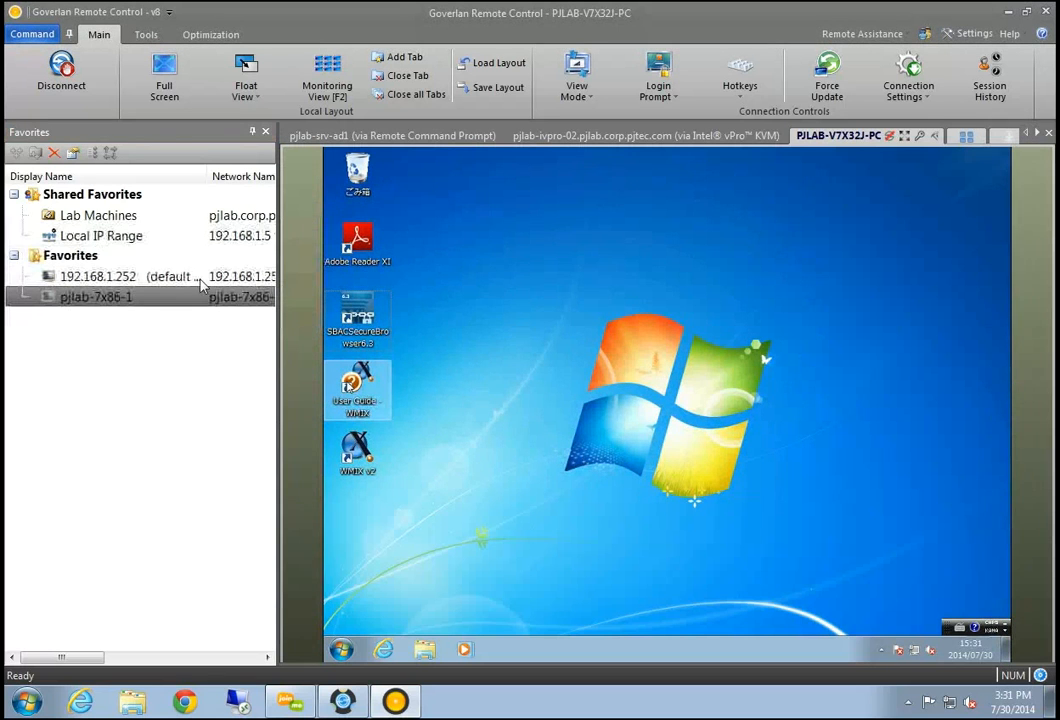
View the Open Session choices for the 192.168.1.252 favorite, including its default action, without starting a session
{"action": "right_click", "coordinate": [140, 277]}
{"action": "mouse_move", "coordinate": [240, 345]}
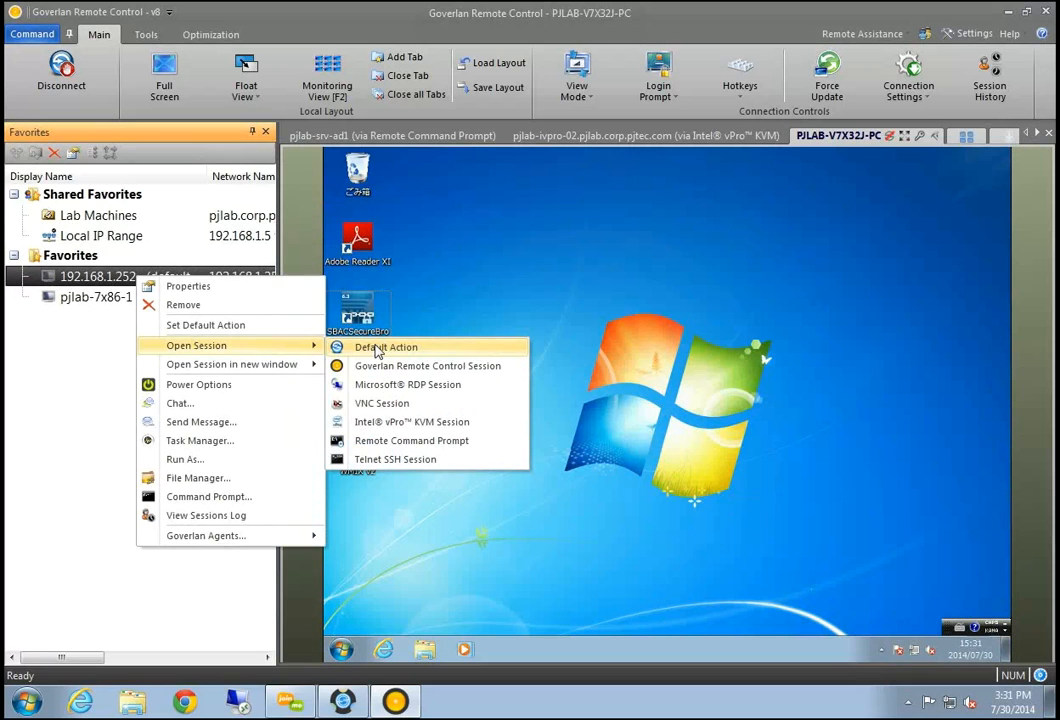
{"action": "left_click", "coordinate": [85, 340]}
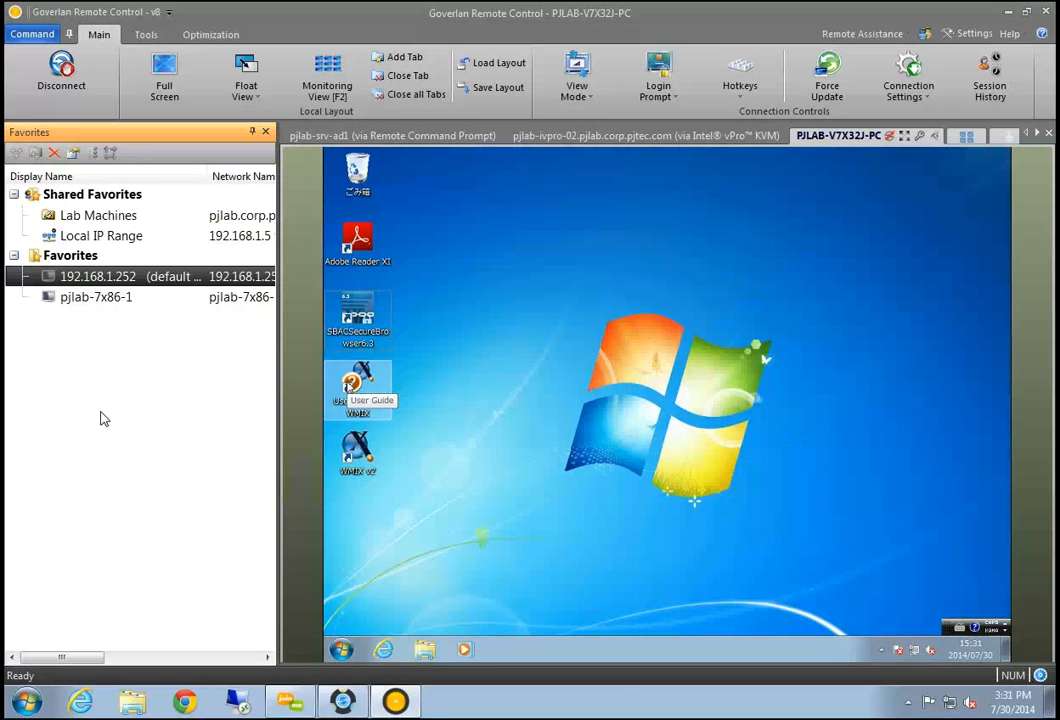
Close the remote control console, go to Administration & Diagnostics, and collapse the PJLAB-7X64-1 details
{"action": "left_click", "coordinate": [1047, 10]}
{"action": "left_click", "coordinate": [500, 394]}
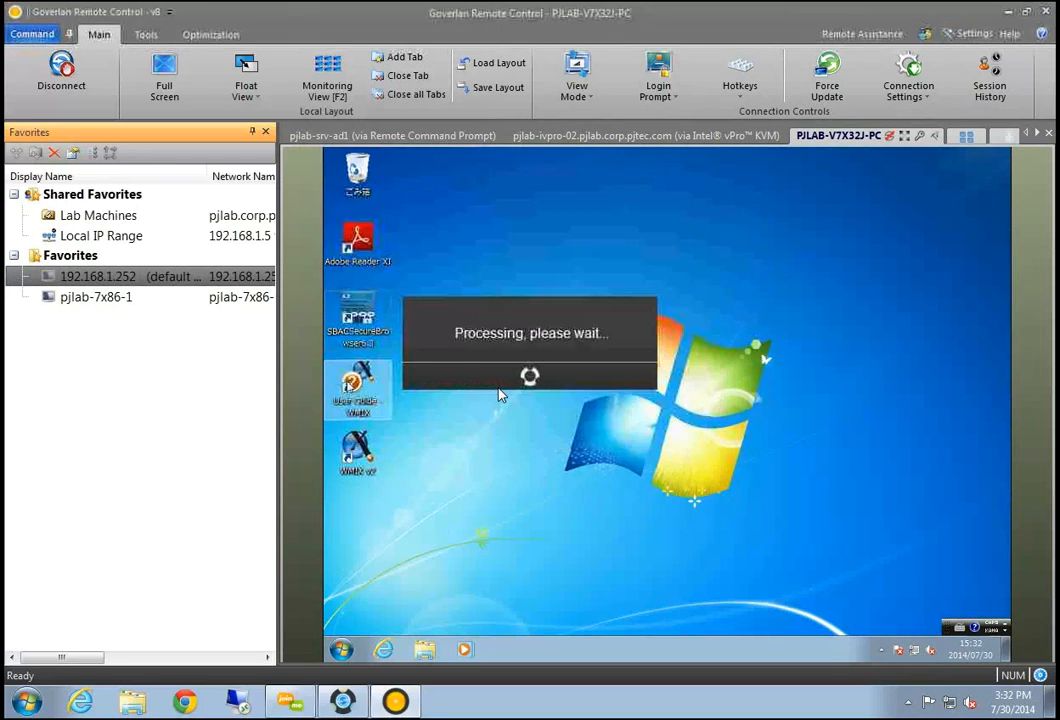
{"action": "left_click", "coordinate": [90, 258]}
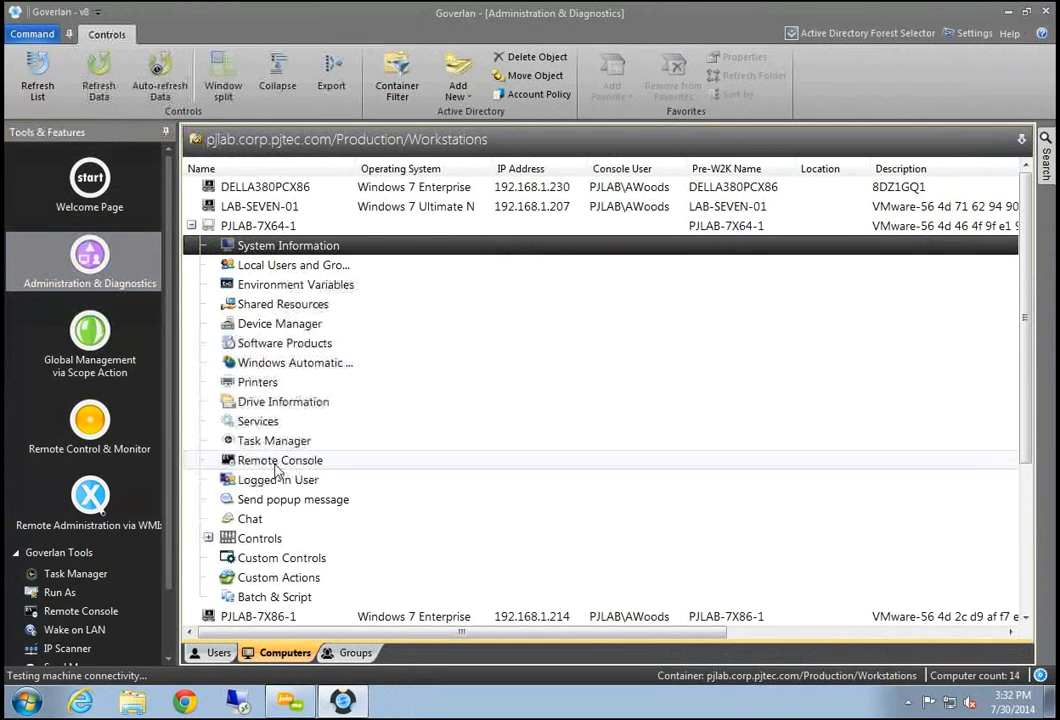
{"action": "left_click", "coordinate": [191, 226]}
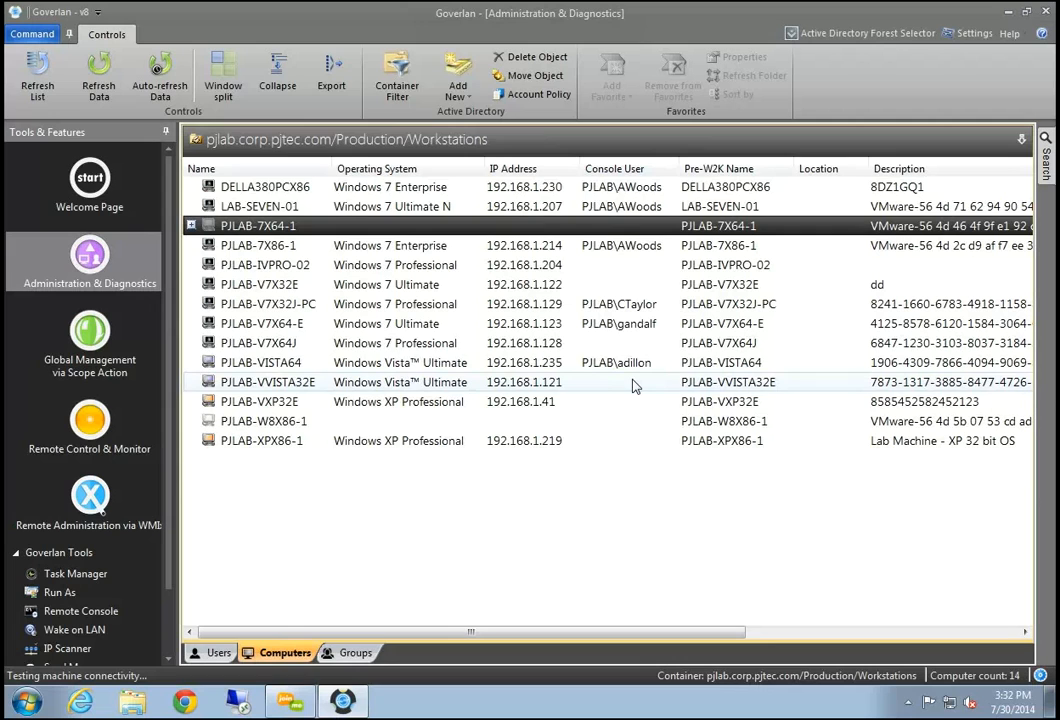
Export the Workstations computer list as a text report, view it and close it
{"action": "left_click", "coordinate": [332, 80]}
{"action": "left_click", "coordinate": [506, 386]}
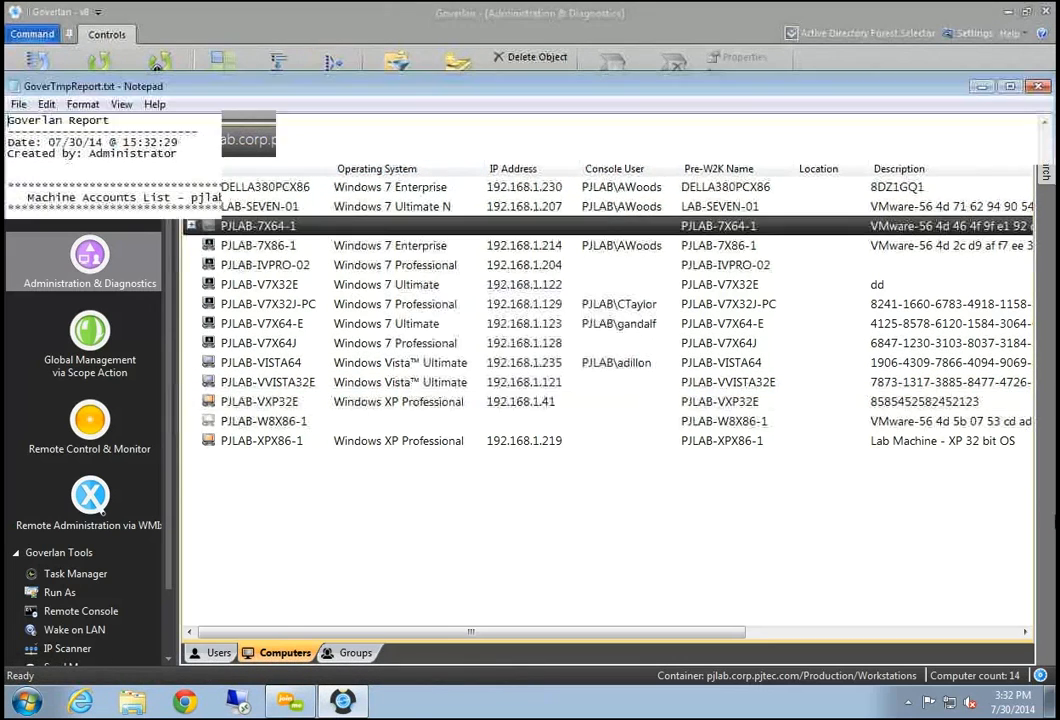
{"action": "left_click", "coordinate": [1040, 86]}
{"action": "left_click", "coordinate": [339, 345]}
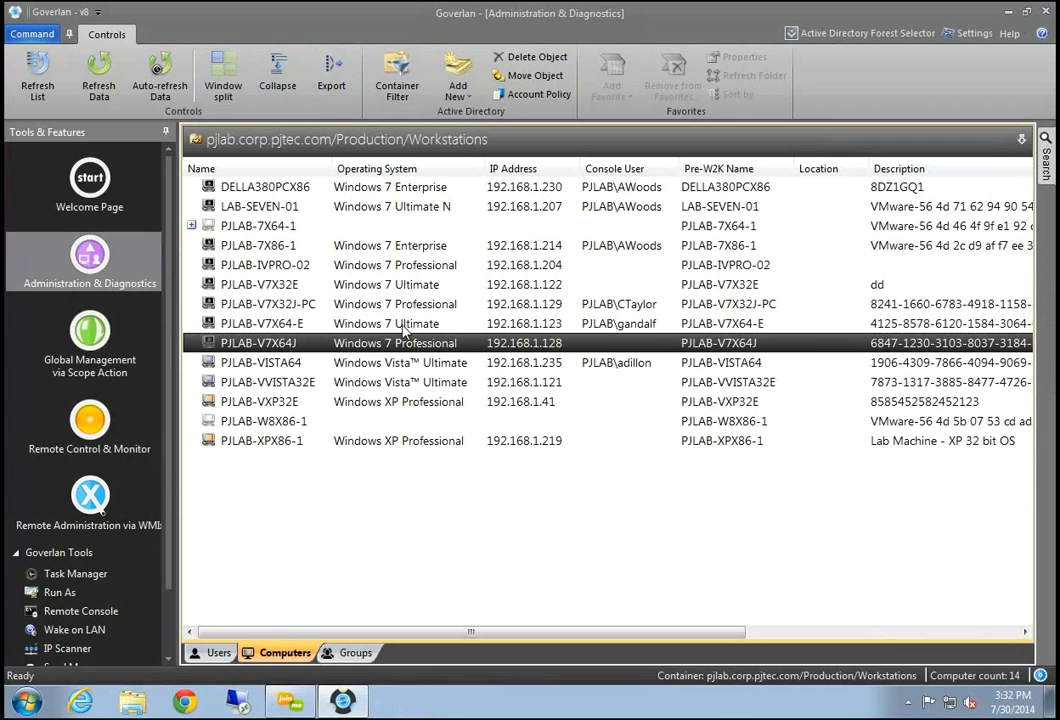
{"action": "left_click", "coordinate": [507, 76]}
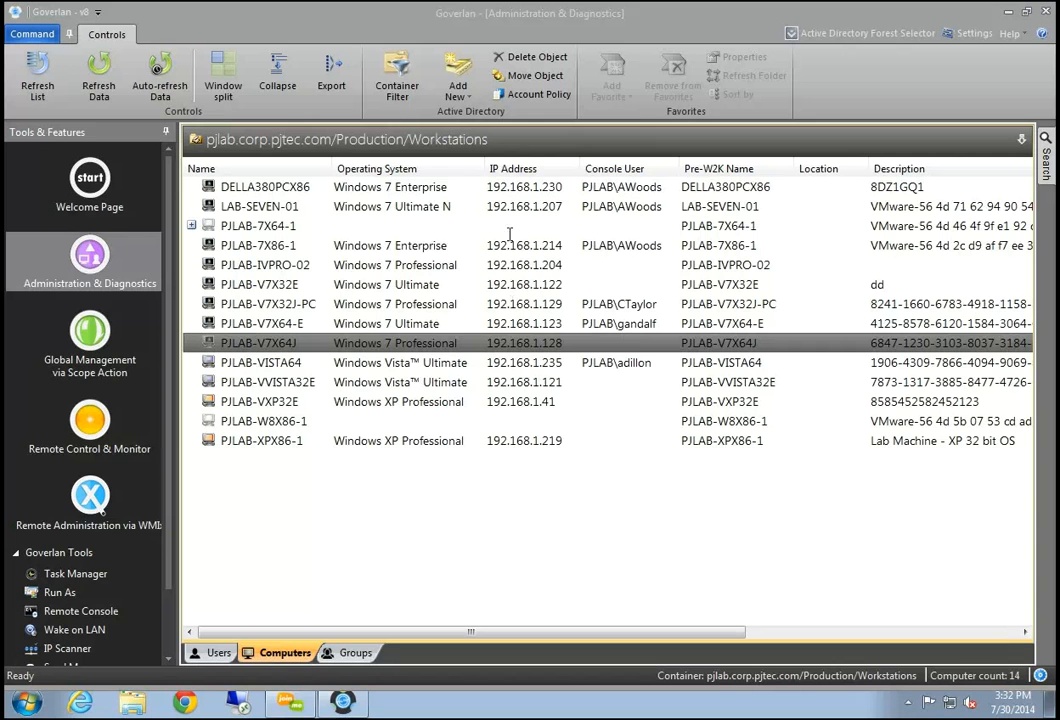
Open the Hardware Inventory Report Actions module of the SUREDATA Refresh Action scope action
{"action": "left_click", "coordinate": [112, 345]}
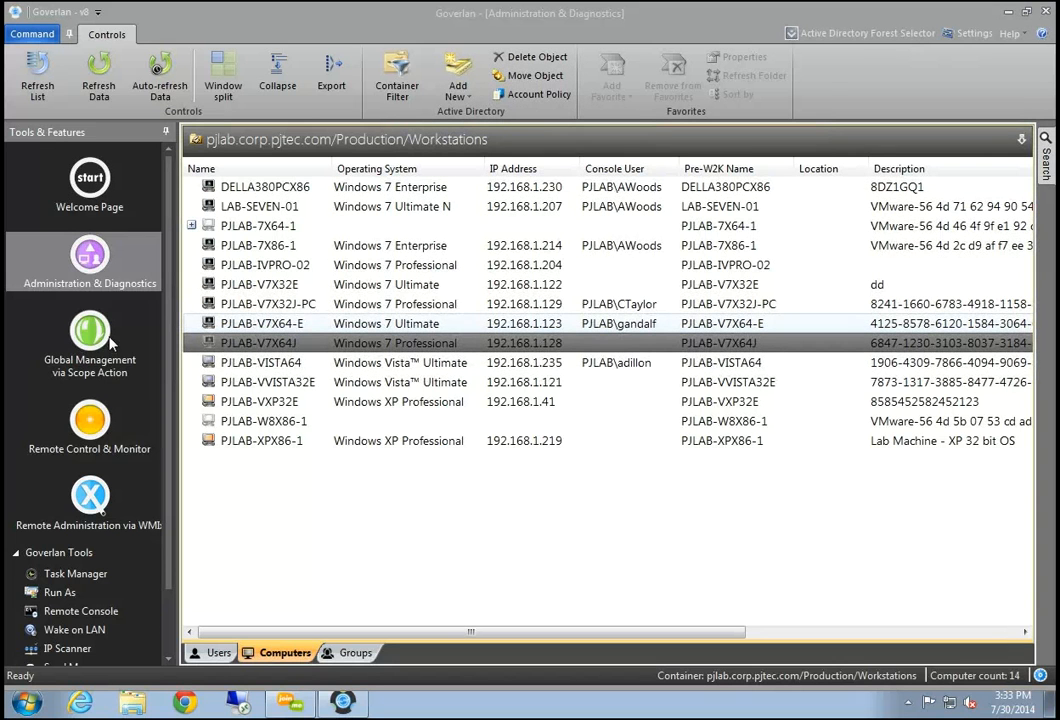
{"action": "double_click", "coordinate": [352, 346]}
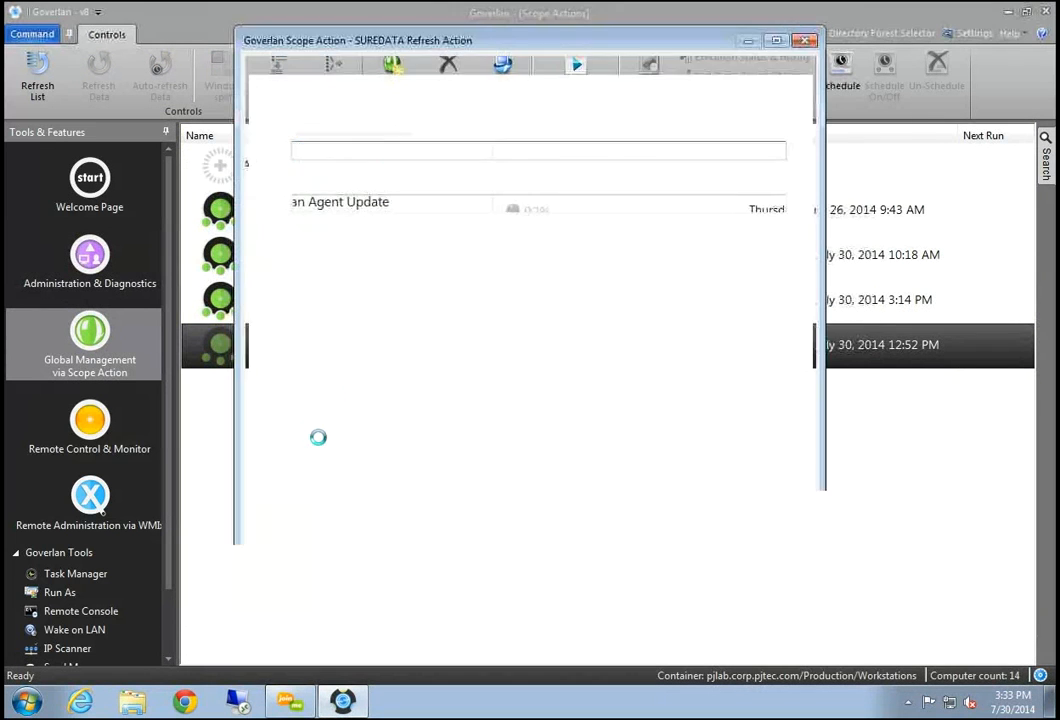
{"action": "left_click", "coordinate": [411, 70]}
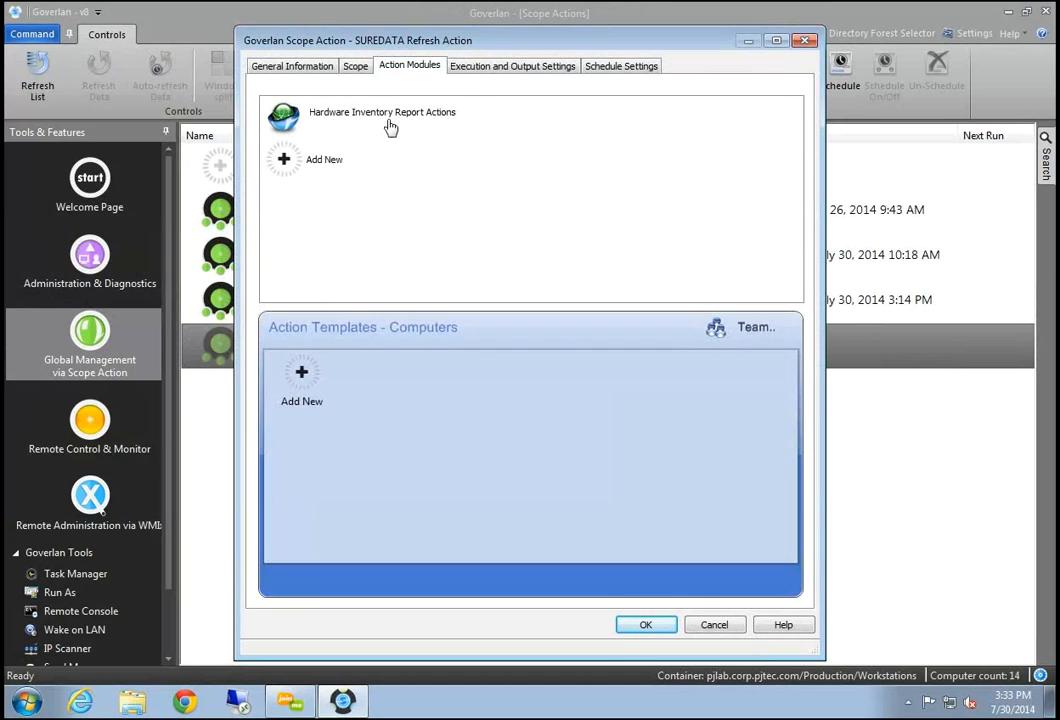
{"action": "double_click", "coordinate": [305, 105]}
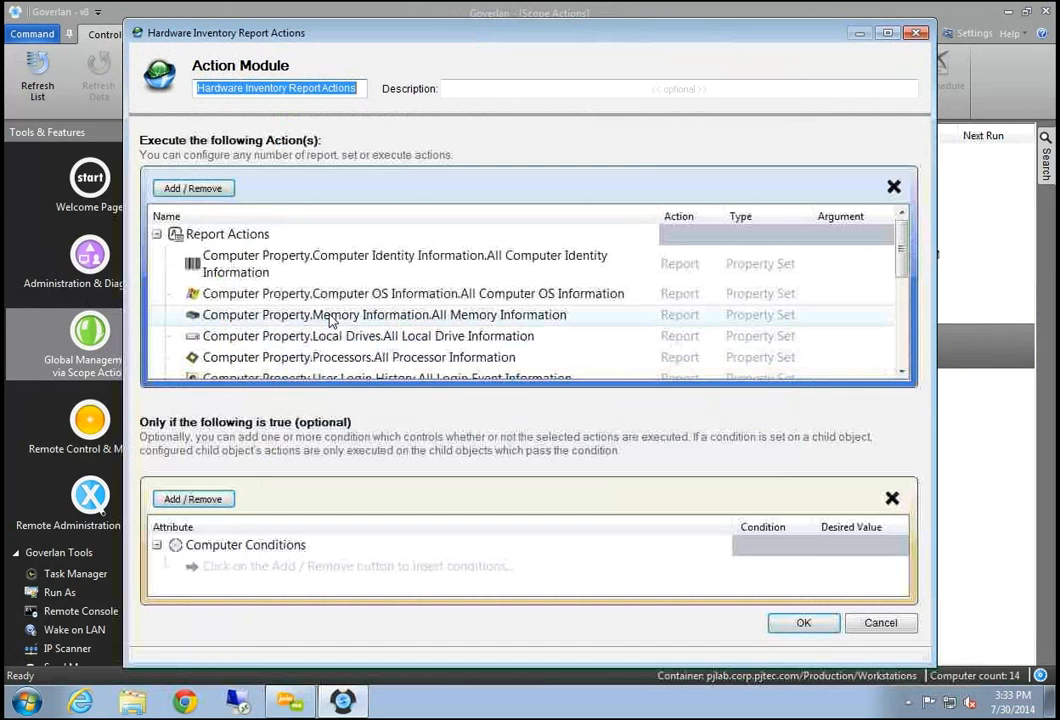
{"action": "left_click_drag", "start_coordinate": [277, 38], "coordinate": [242, 30]}
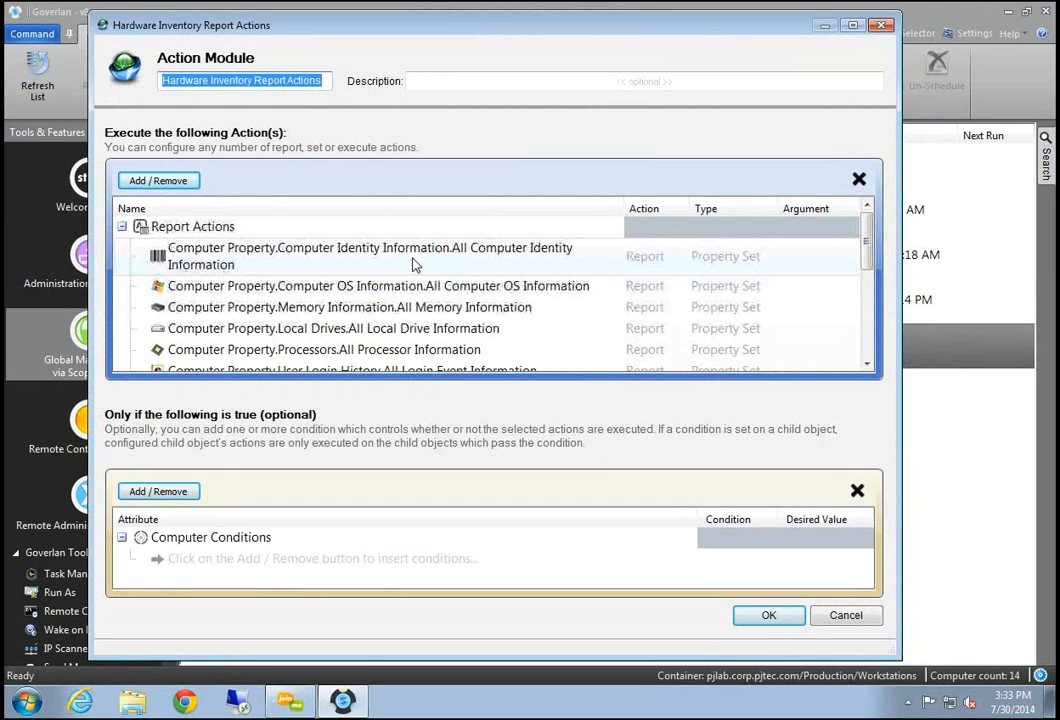
Examine the full list of report actions configured in the Hardware Inventory Report Actions module
{"action": "scroll", "coordinate": [414, 265], "scroll_direction": "down", "scroll_amount": 10}
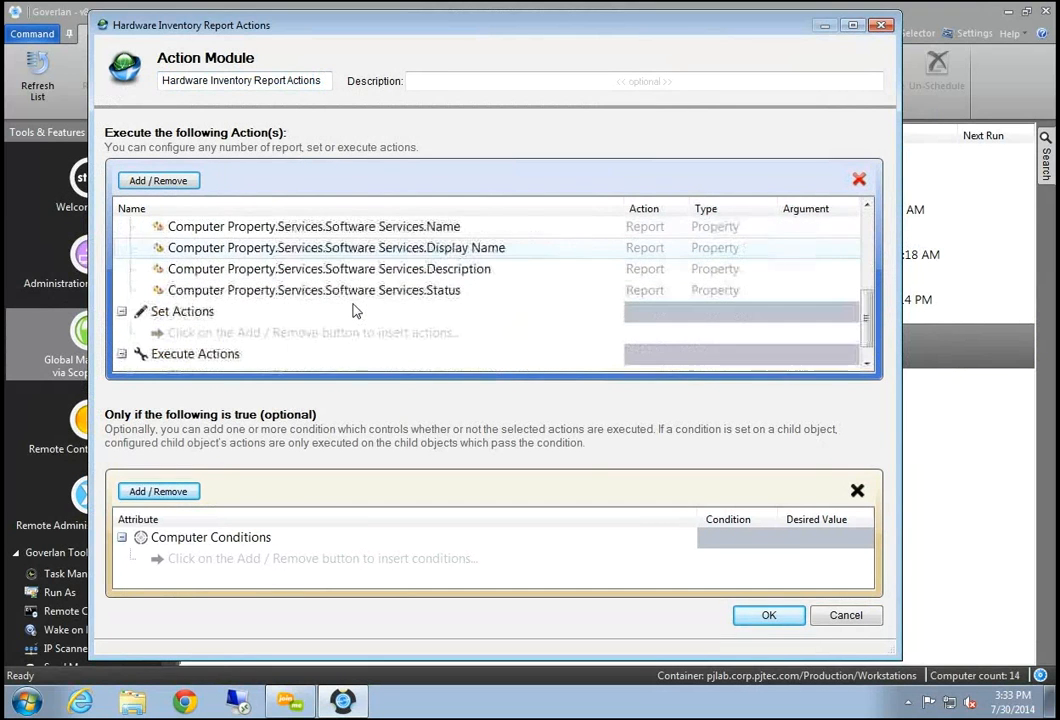
{"action": "left_click", "coordinate": [292, 271]}
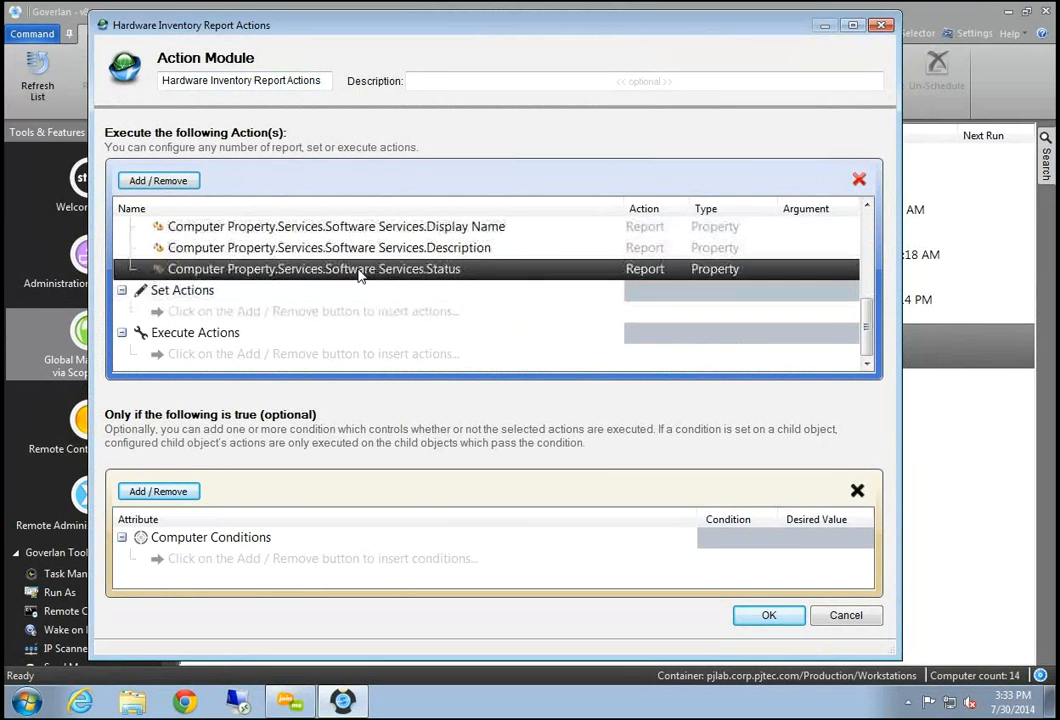
{"action": "scroll", "coordinate": [355, 267], "scroll_direction": "up", "scroll_amount": 10}
{"action": "scroll", "coordinate": [127, 257], "scroll_direction": "up", "scroll_amount": 1}
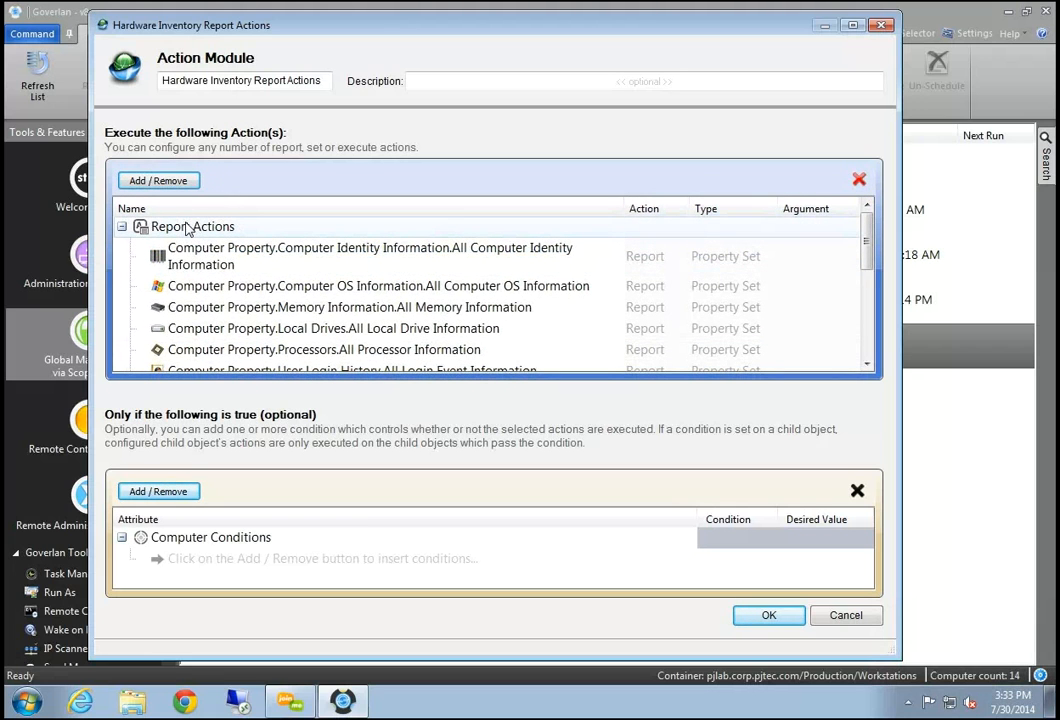
{"action": "left_click", "coordinate": [230, 256]}
{"action": "left_click", "coordinate": [226, 288]}
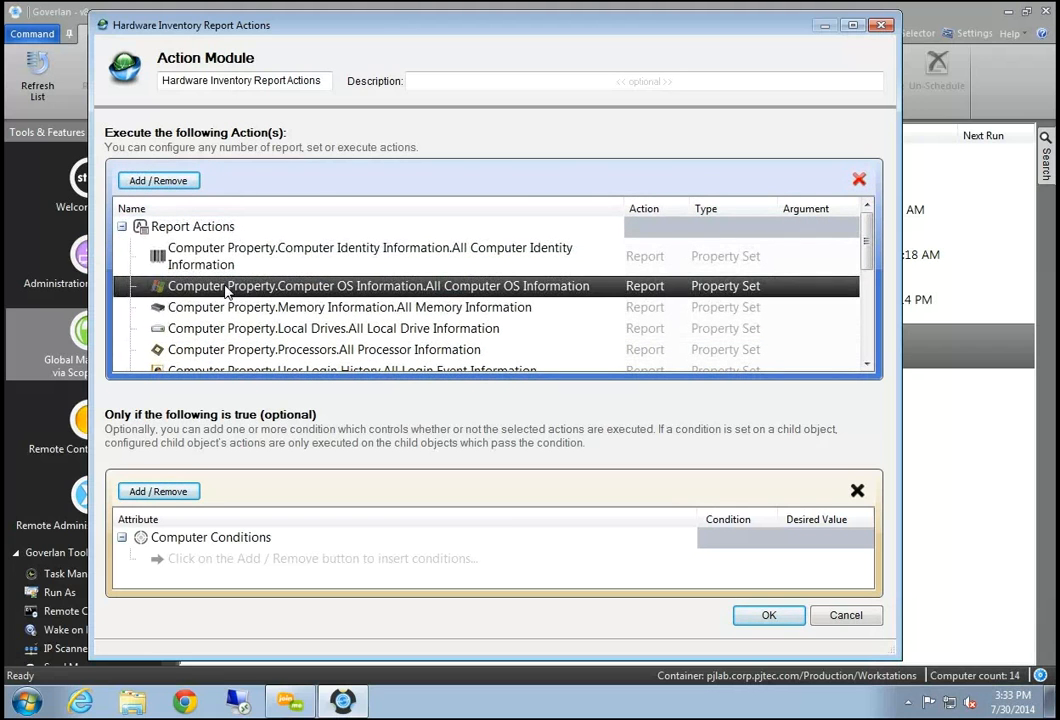
Add all computer account information and all system environment variable information to the module's report actions
{"action": "left_click", "coordinate": [160, 183]}
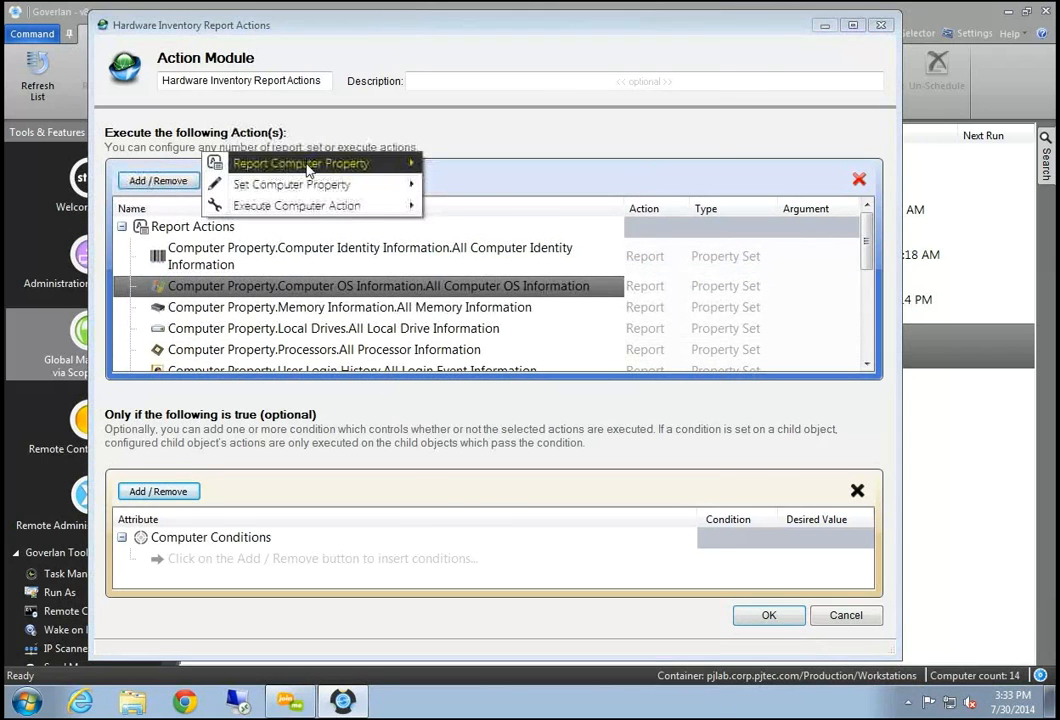
{"action": "mouse_move", "coordinate": [307, 170]}
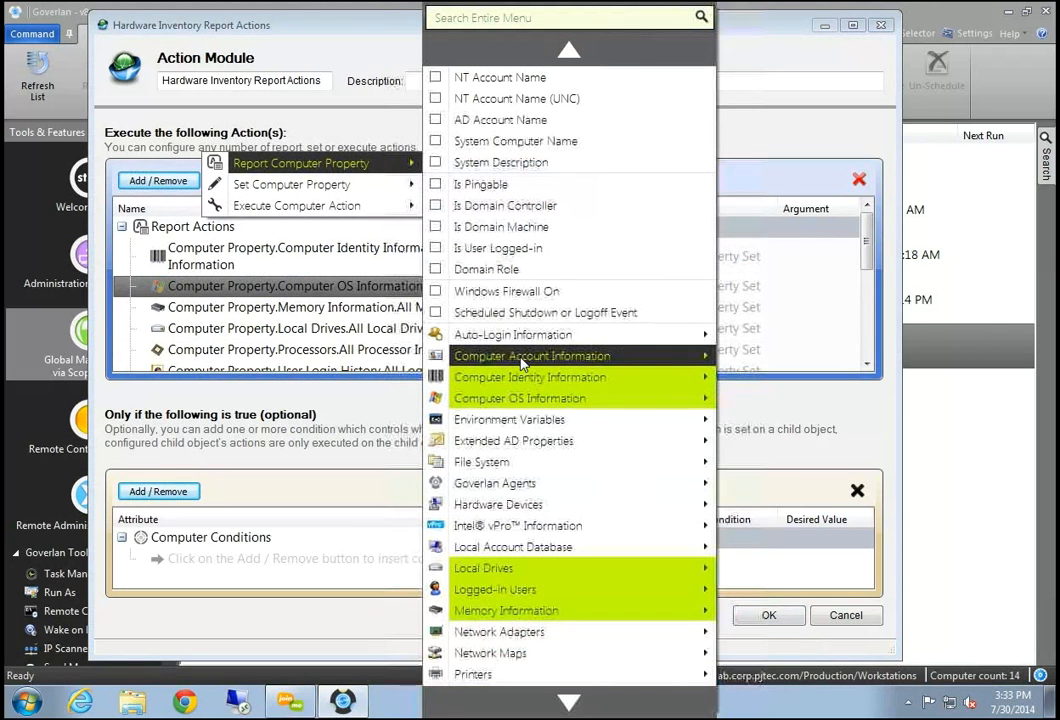
{"action": "mouse_move", "coordinate": [621, 362]}
{"action": "left_click", "coordinate": [790, 356]}
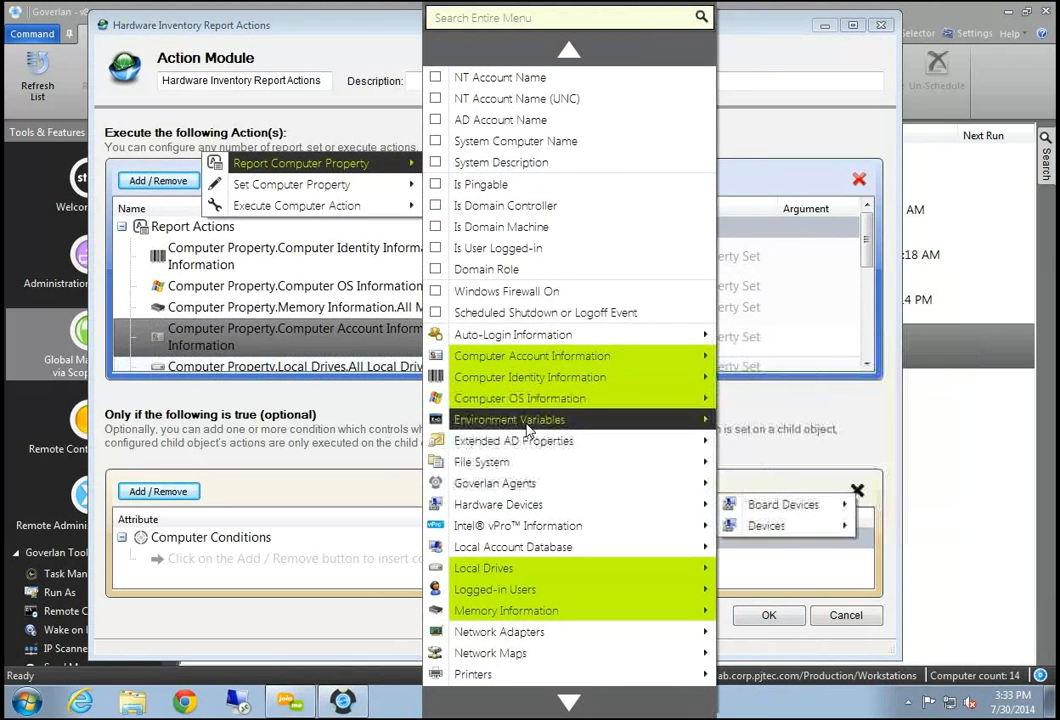
{"action": "mouse_move", "coordinate": [527, 420]}
{"action": "mouse_move", "coordinate": [790, 419]}
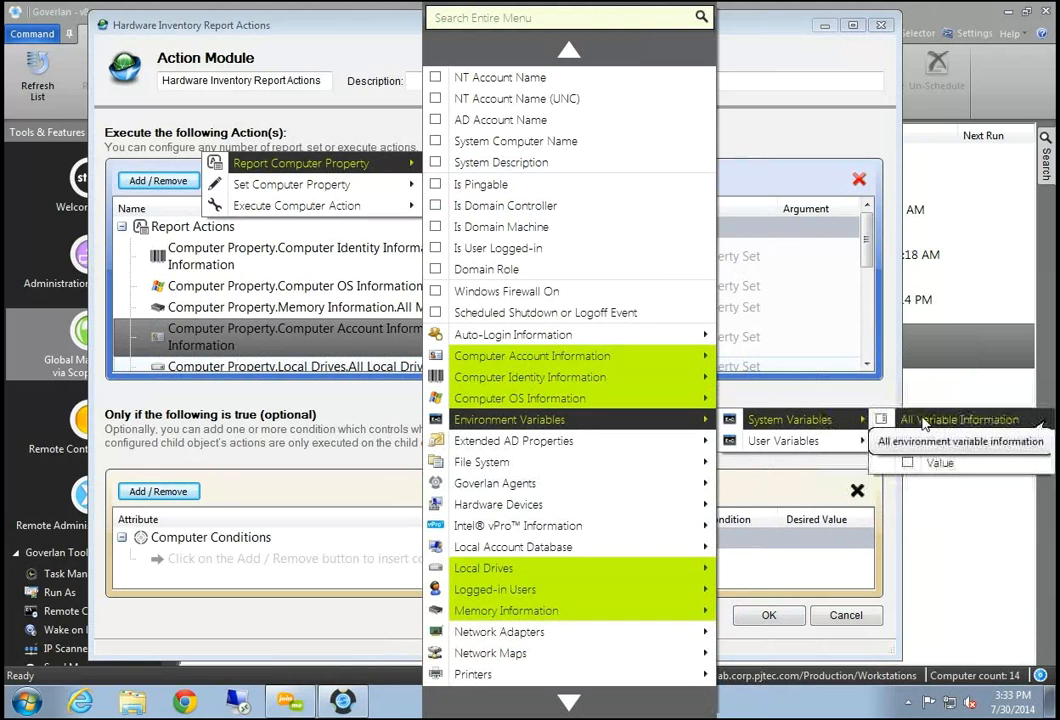
{"action": "left_click", "coordinate": [955, 419]}
Examine the other reportable computer properties, including Remote Control Session History and Software Products
{"action": "mouse_move", "coordinate": [565, 447]}
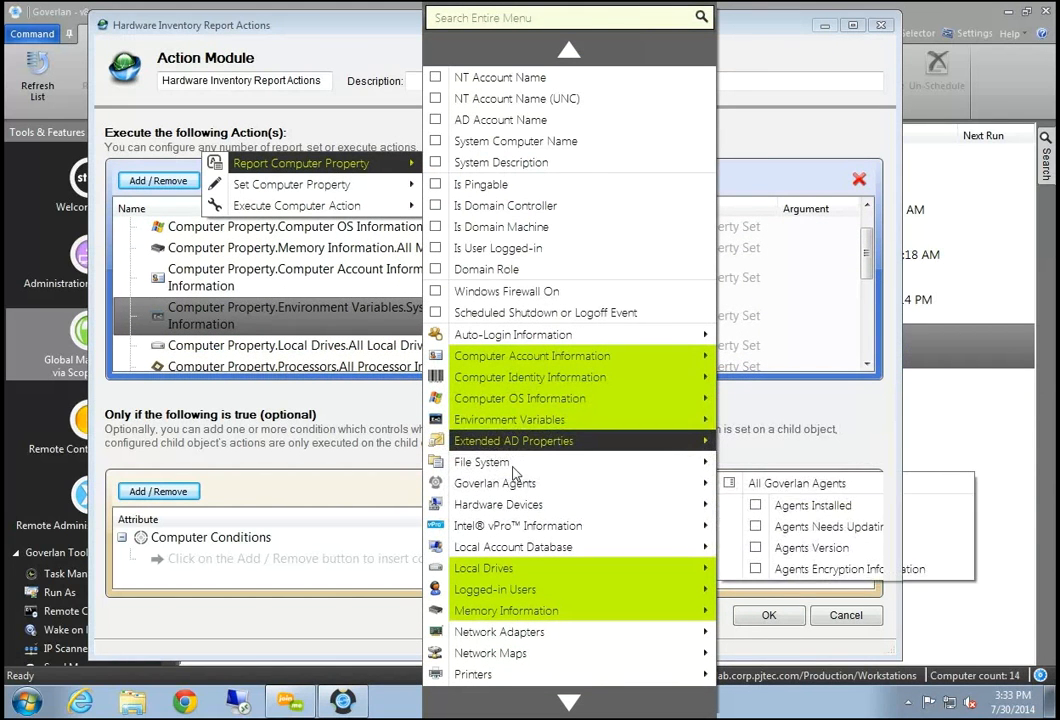
{"action": "scroll", "coordinate": [512, 484], "scroll_direction": "down", "scroll_amount": 3}
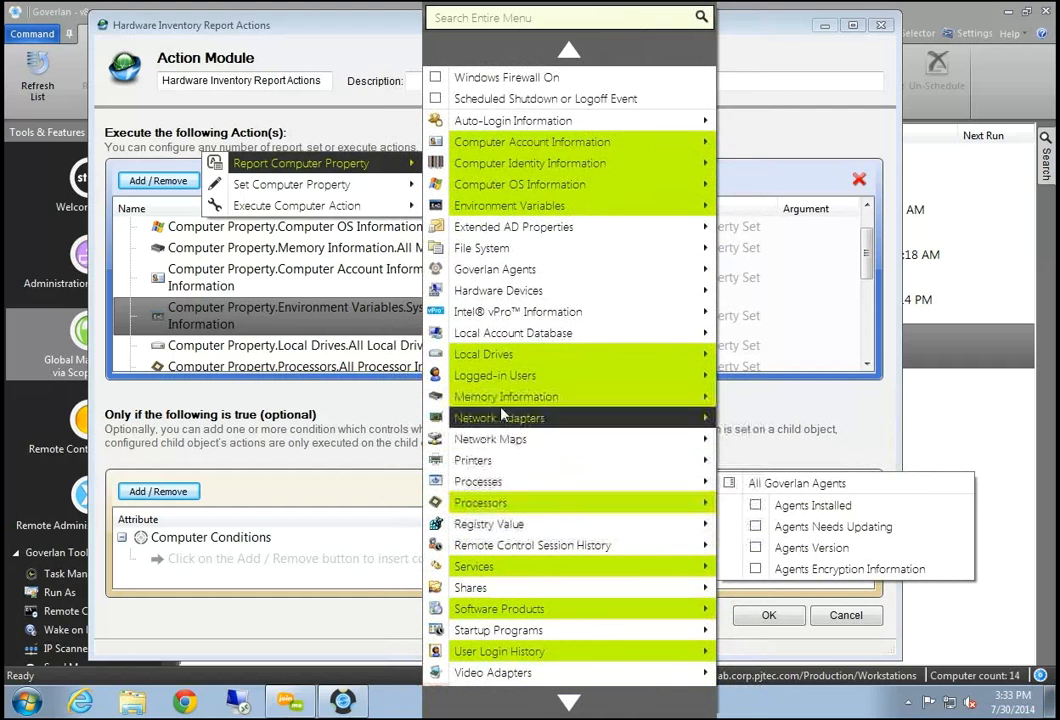
{"action": "mouse_move", "coordinate": [538, 380]}
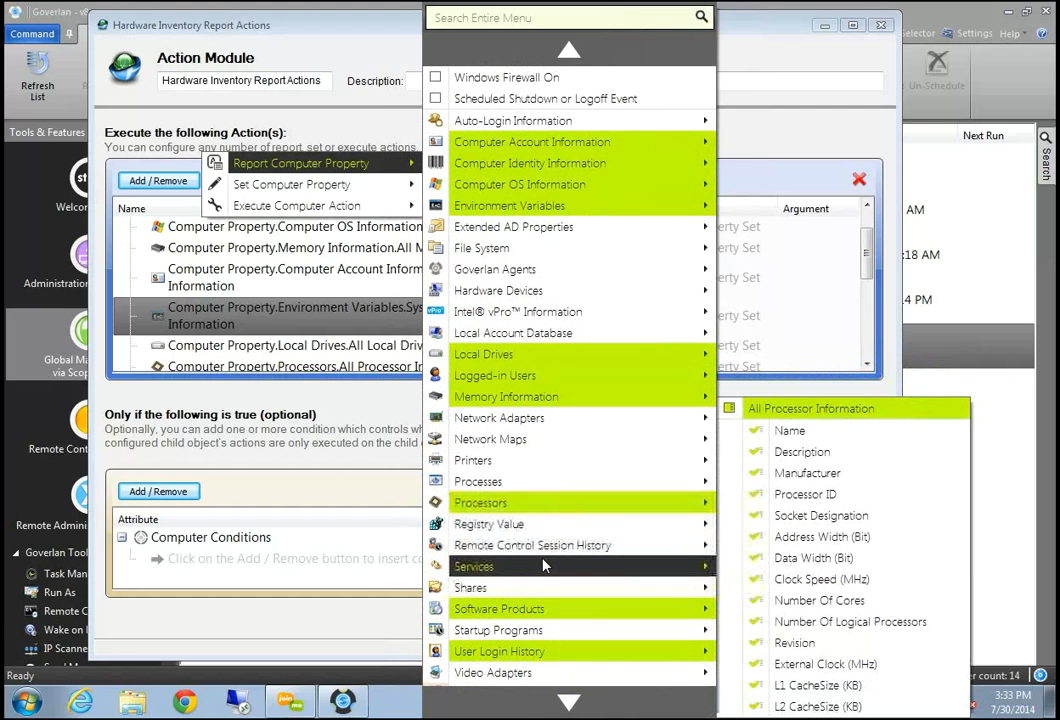
{"action": "mouse_move", "coordinate": [561, 555]}
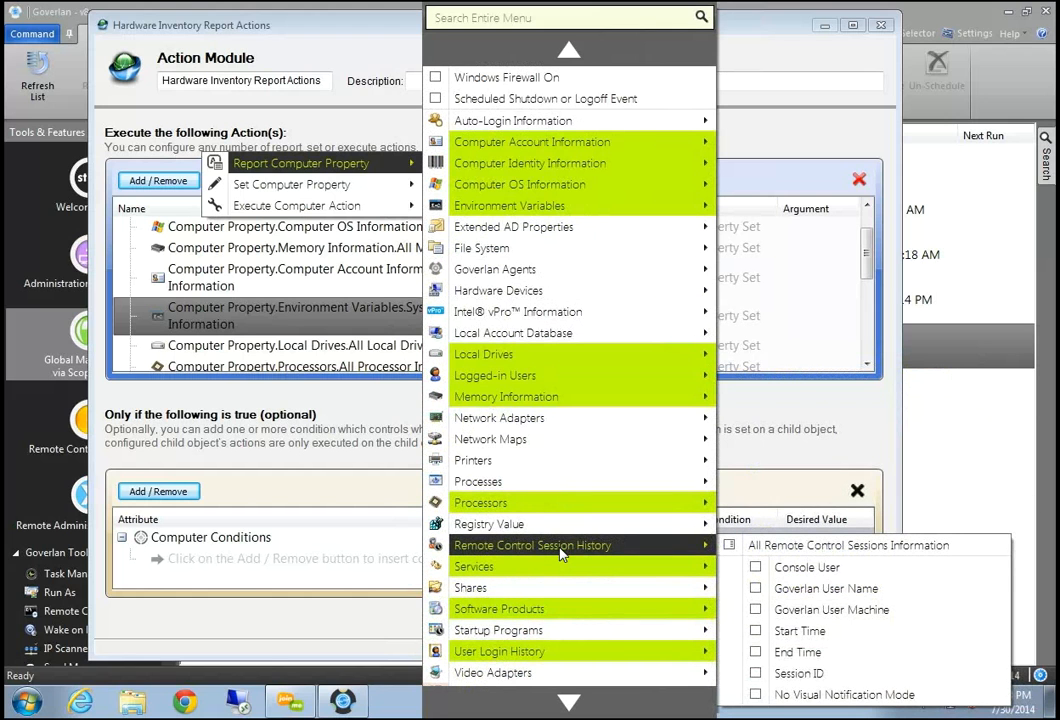
{"action": "scroll", "coordinate": [561, 555], "scroll_direction": "down", "scroll_amount": 1}
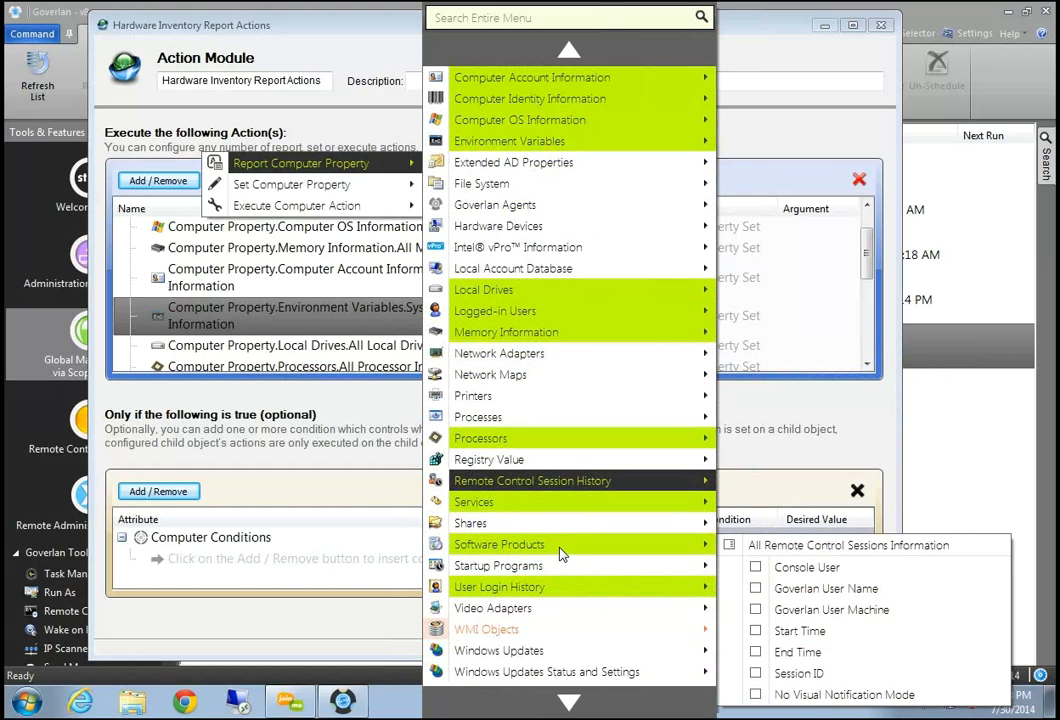
{"action": "left_click", "coordinate": [561, 555]}
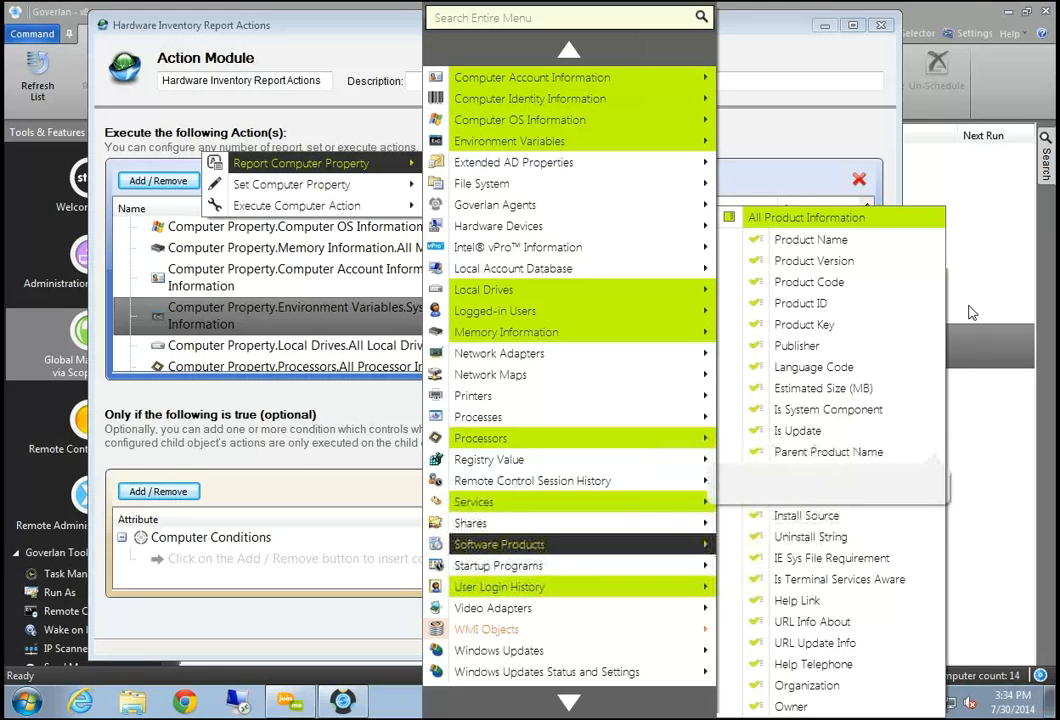
{"action": "left_click", "coordinate": [979, 168]}
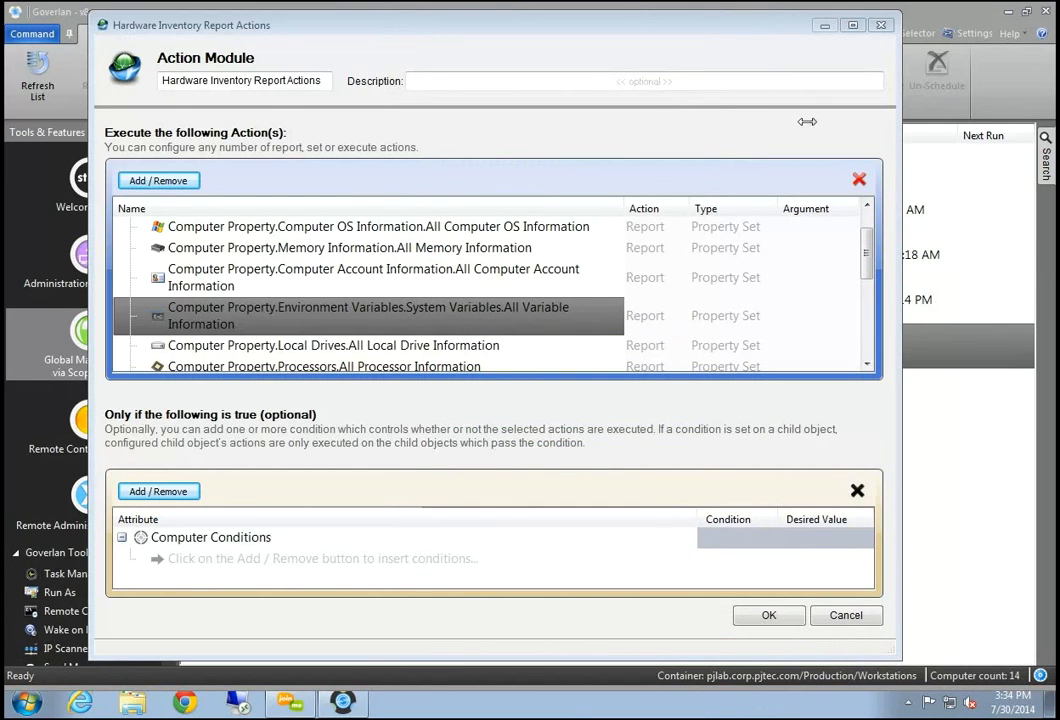
Close the action module and the SUREDATA Refresh Action dialog, and return to Administration & Diagnostics
{"action": "key", "text": "Return"}
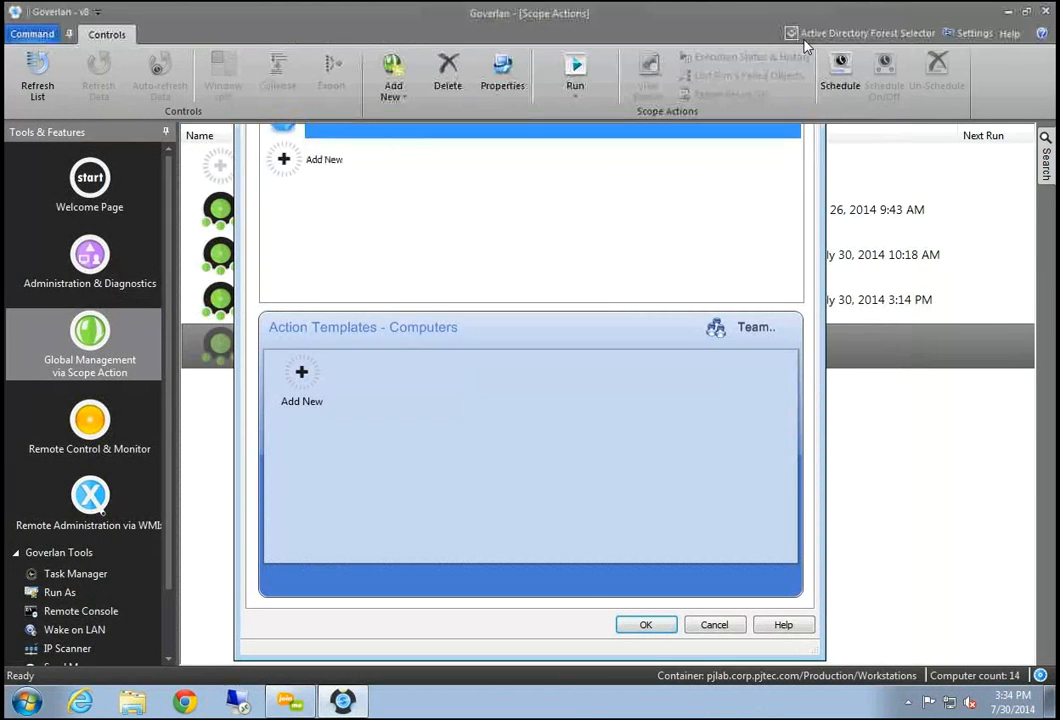
{"action": "key", "text": "Return"}
{"action": "left_click", "coordinate": [80, 258]}
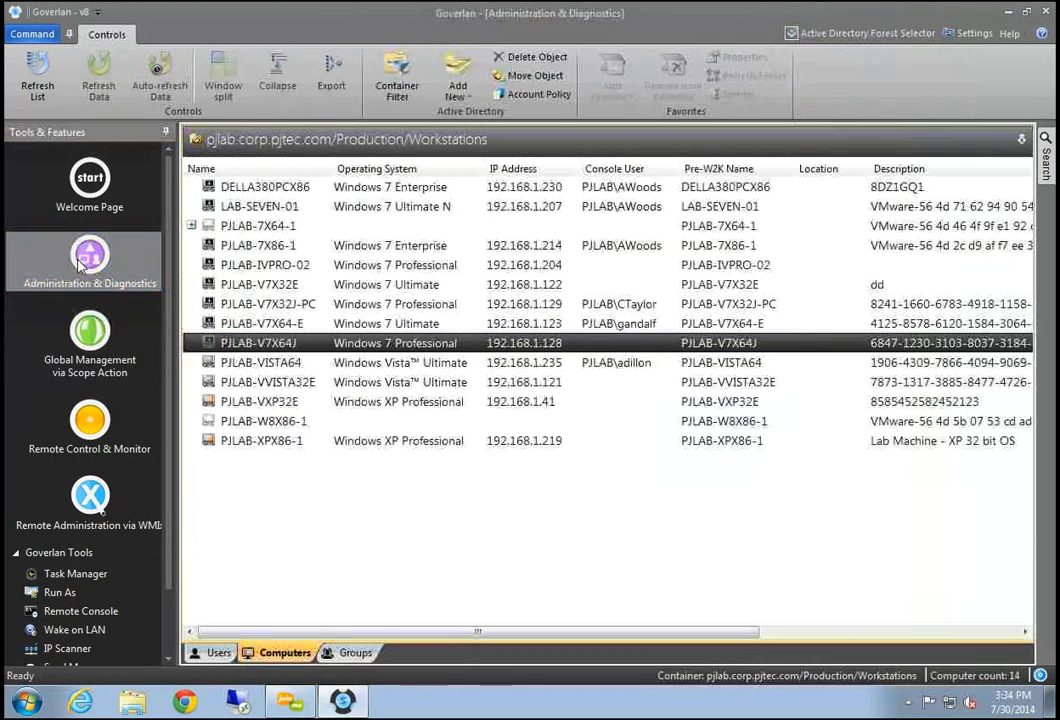
Browse the Active Directory container tree, including the Production container, and return to the Workstations computer list
{"action": "left_click", "coordinate": [403, 141]}
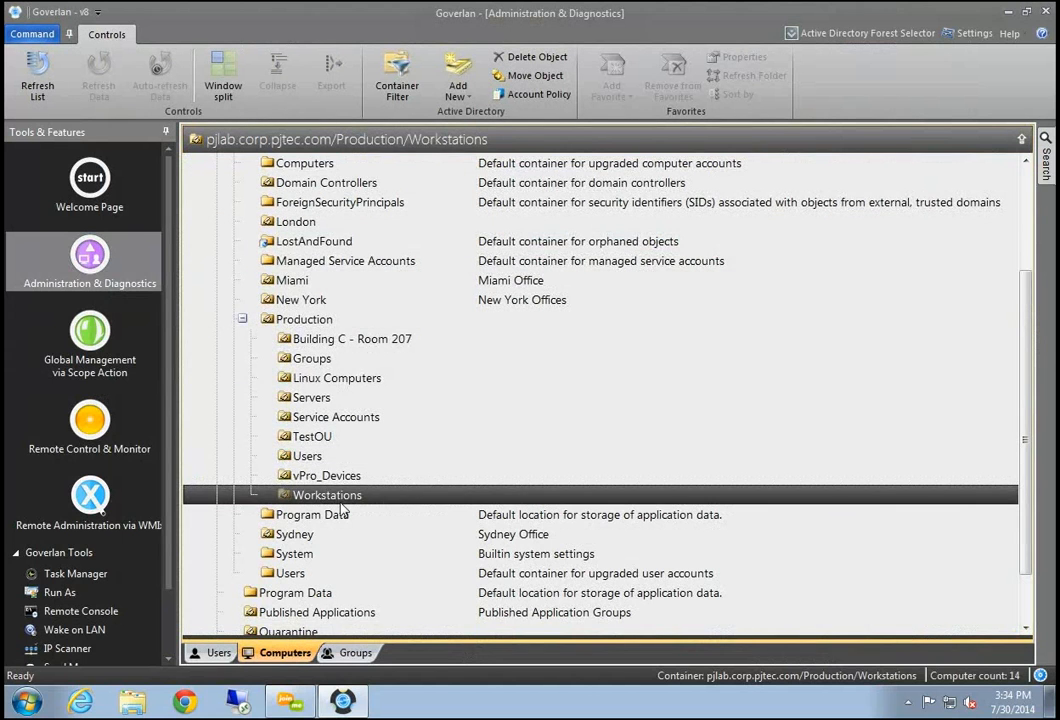
{"action": "scroll", "coordinate": [341, 510], "scroll_direction": "up", "scroll_amount": 4}
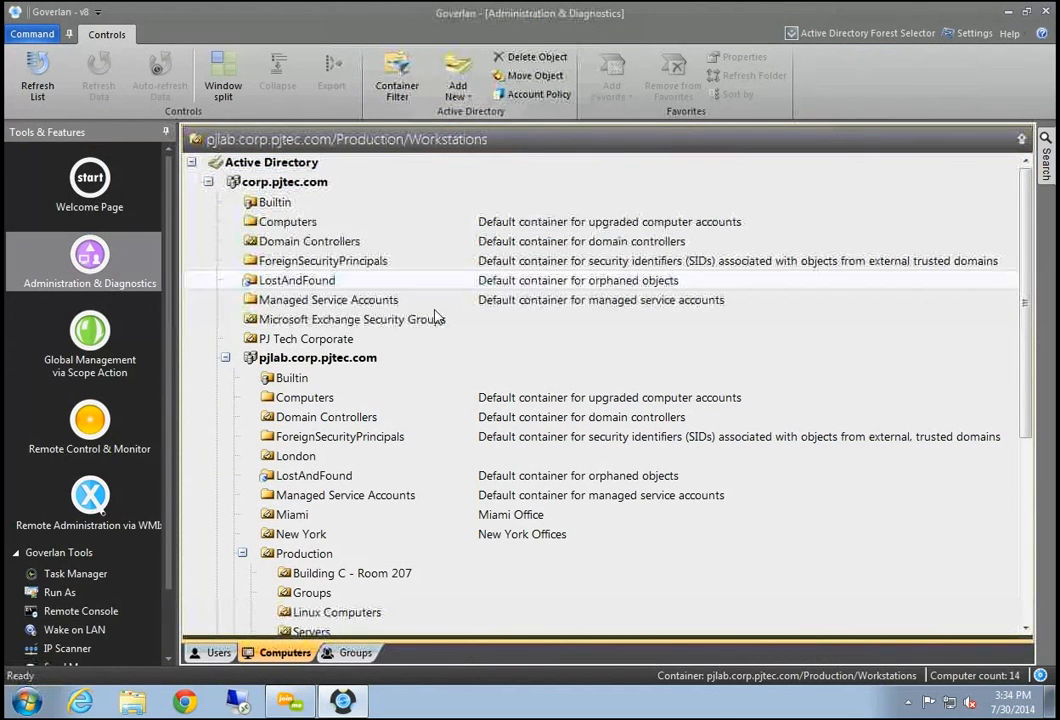
{"action": "left_click", "coordinate": [323, 553]}
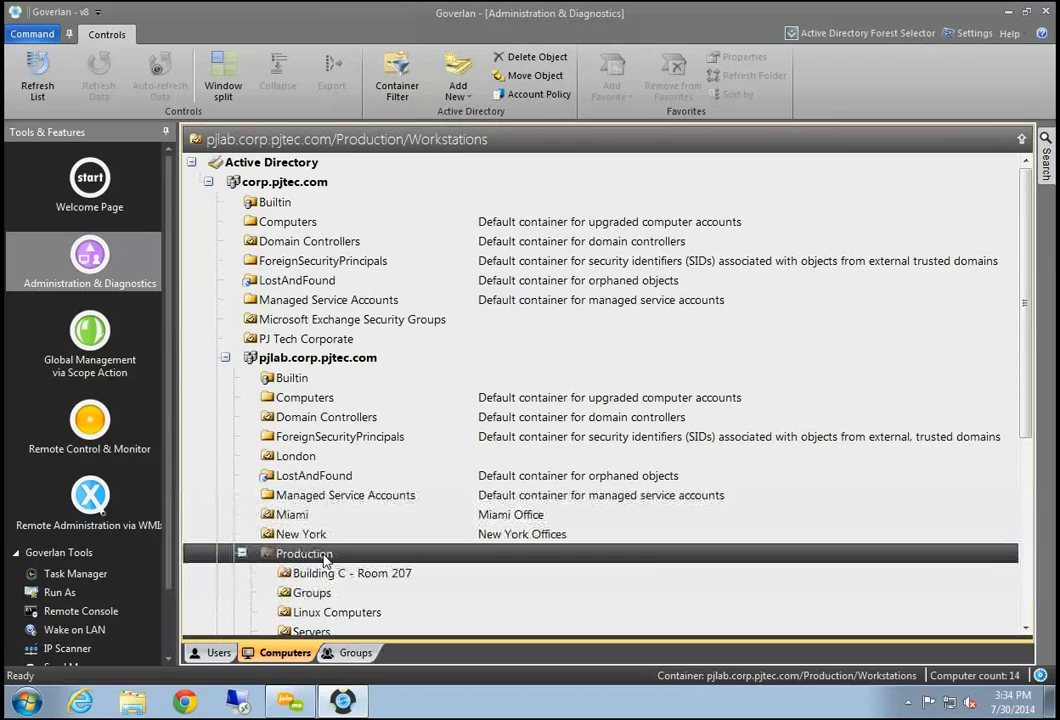
{"action": "scroll", "coordinate": [322, 545], "scroll_direction": "down", "scroll_amount": 5}
{"action": "left_click", "coordinate": [316, 441]}
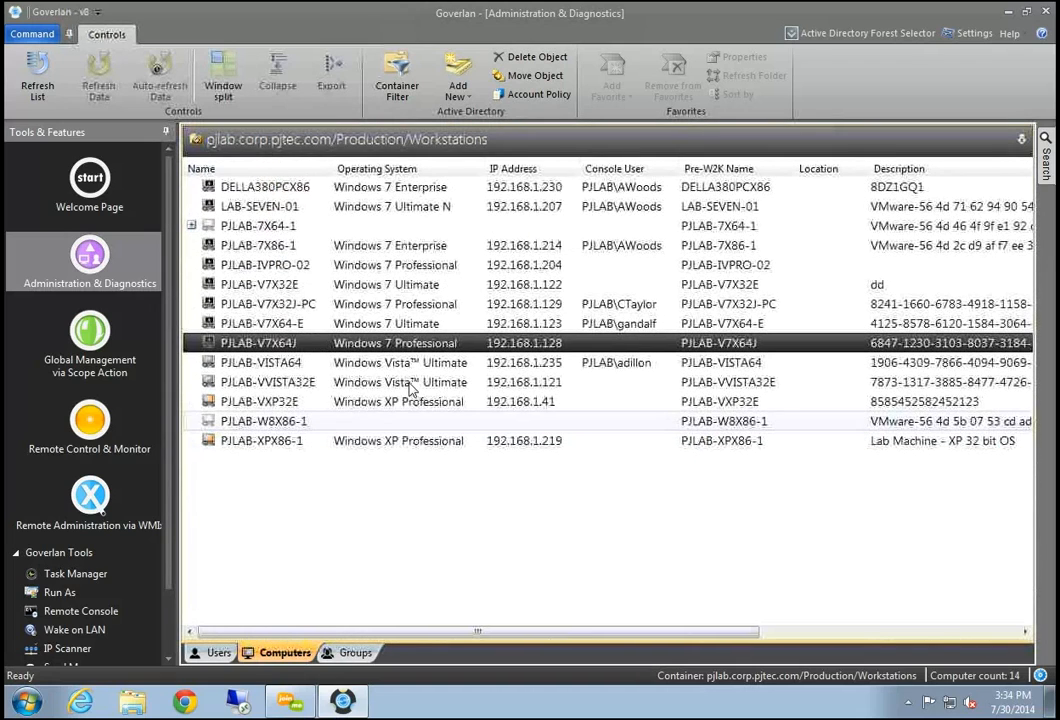
View the available filters for the Name column of the Workstations computer list, leaving them unapplied
{"action": "left_click", "coordinate": [322, 168]}
{"action": "mouse_move", "coordinate": [378, 228]}
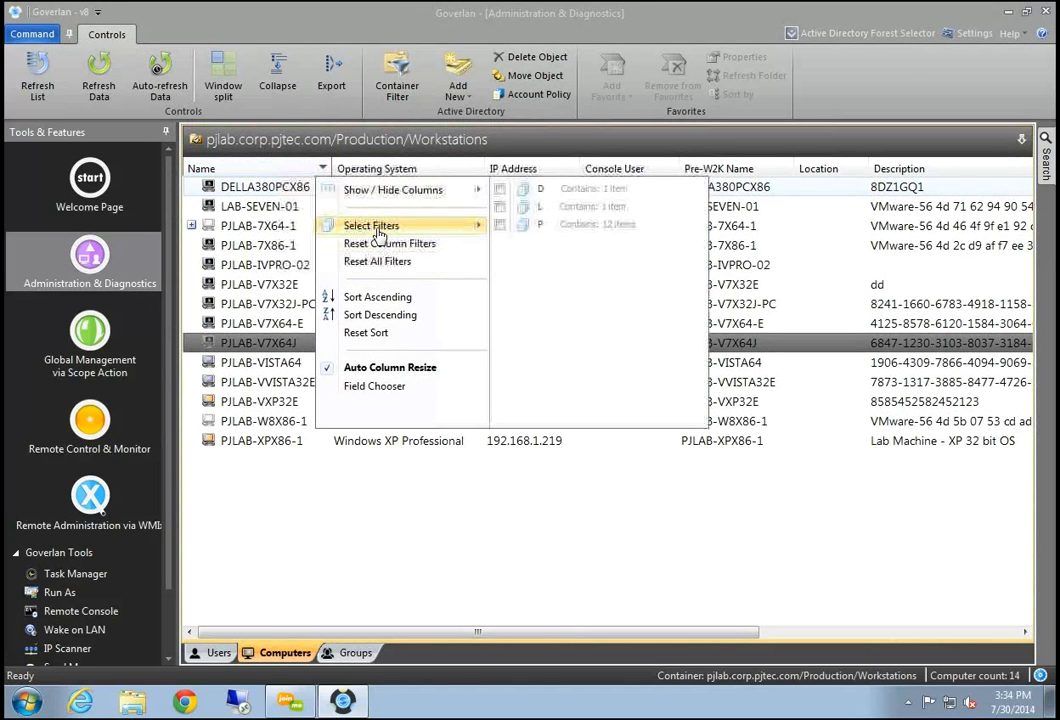
{"action": "left_click", "coordinate": [825, 403]}
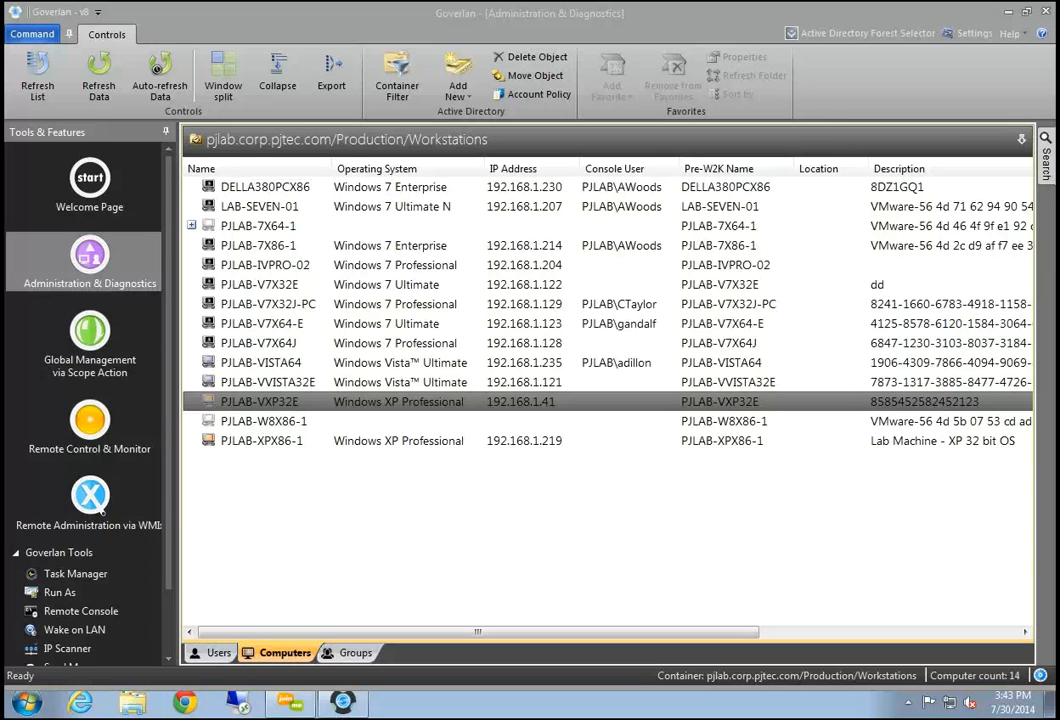
Review the IP addresses of the Workstations computers, from DELLA380PCX86 down to PJLAB-XPX86-1
{"action": "left_click", "coordinate": [548, 190]}
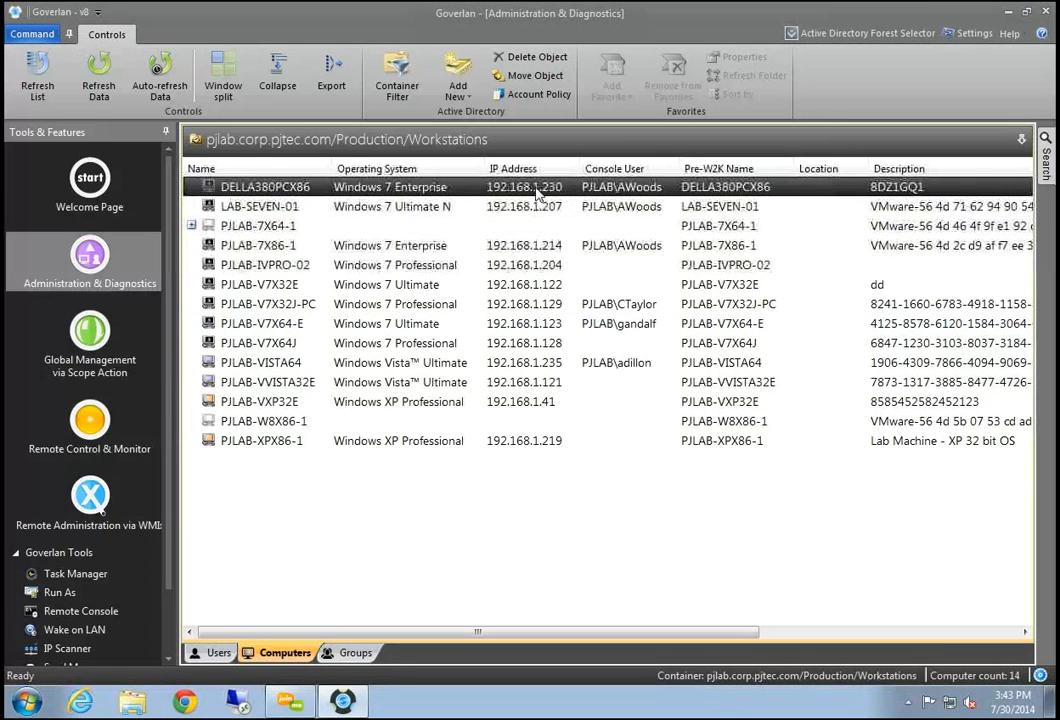
{"action": "left_click", "coordinate": [533, 447]}
{"action": "left_click", "coordinate": [525, 190]}
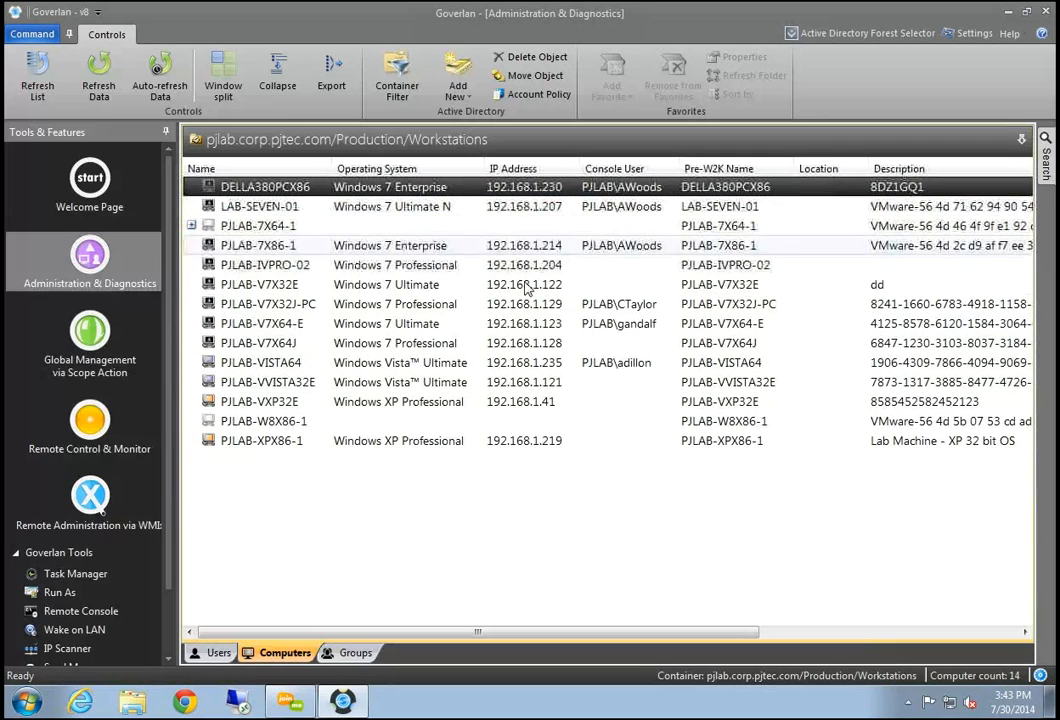
{"action": "left_click", "coordinate": [528, 442]}
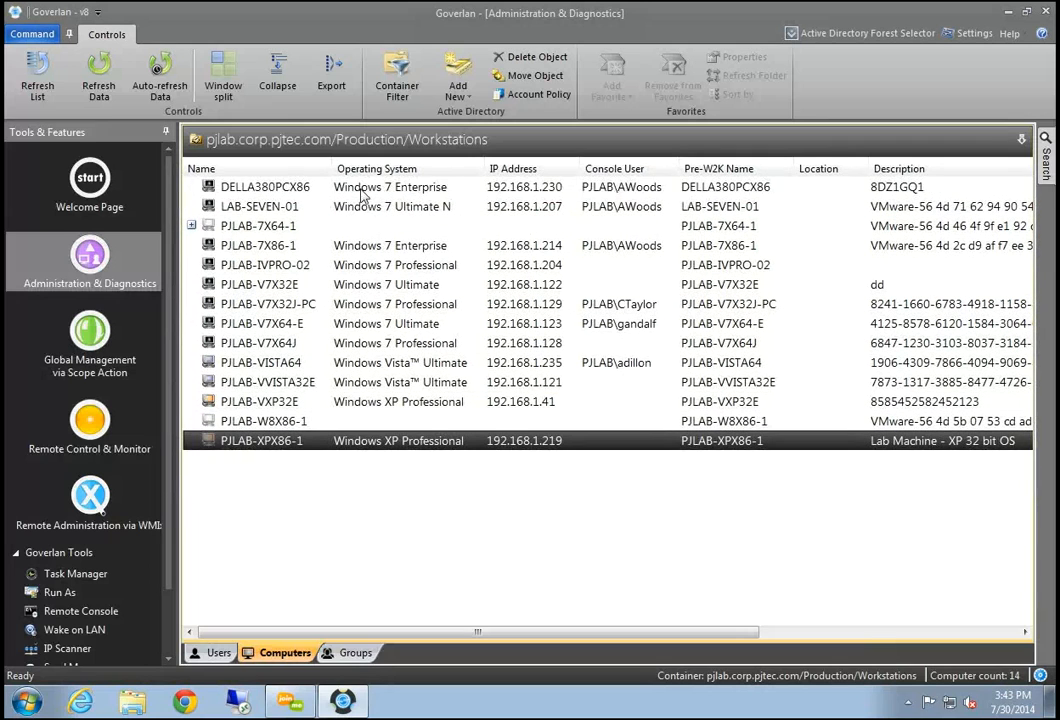
Switch from the Workstations container to the Favorites list and select the pjlab-7x86-1 computer
{"action": "left_click", "coordinate": [365, 140]}
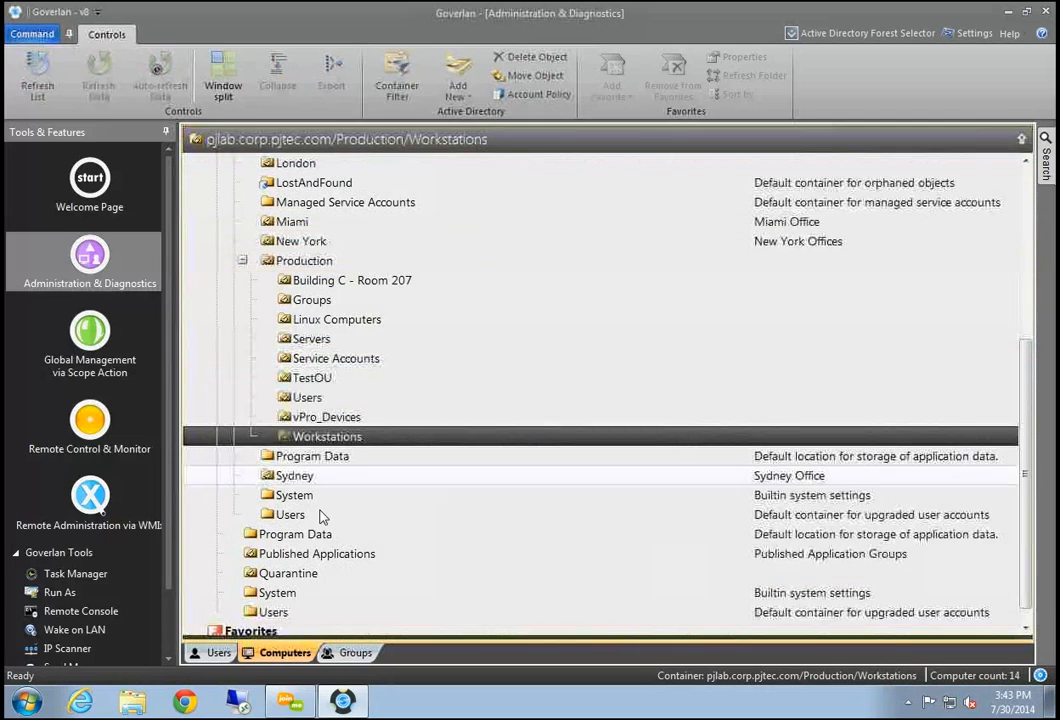
{"action": "left_click", "coordinate": [290, 615]}
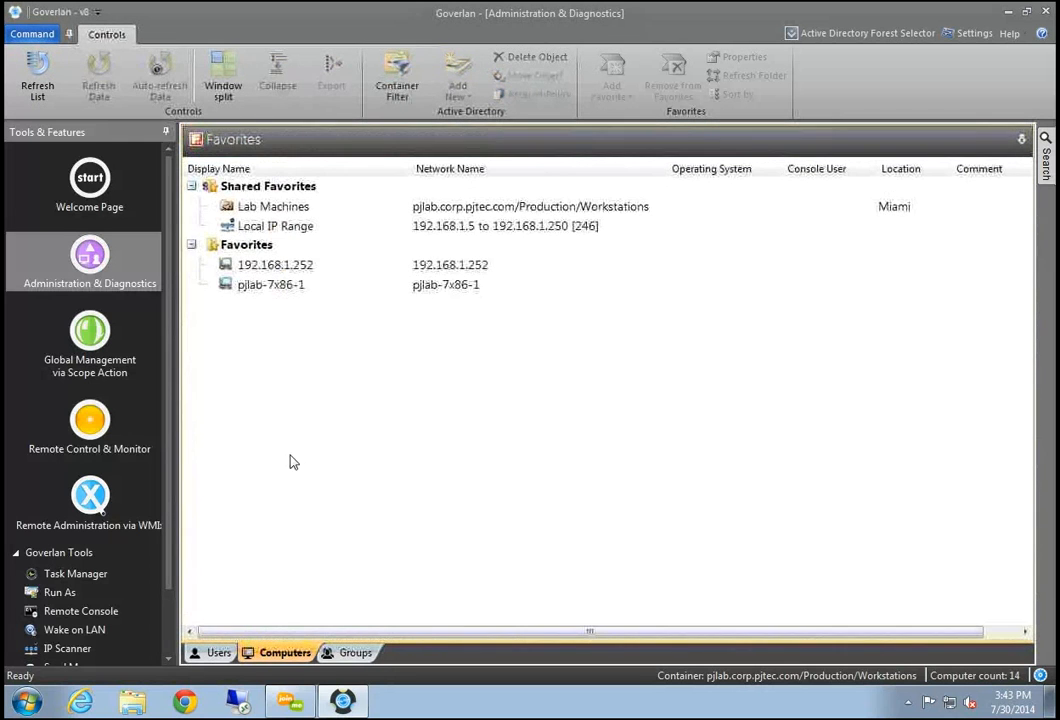
{"action": "left_click", "coordinate": [436, 266]}
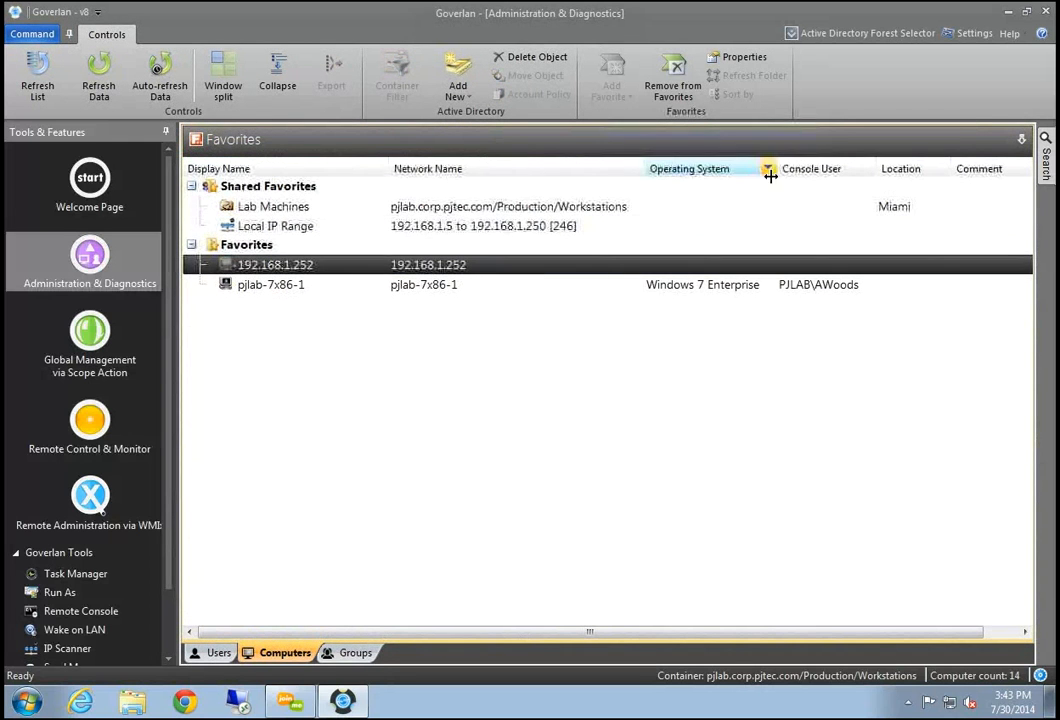
{"action": "left_click", "coordinate": [693, 286]}
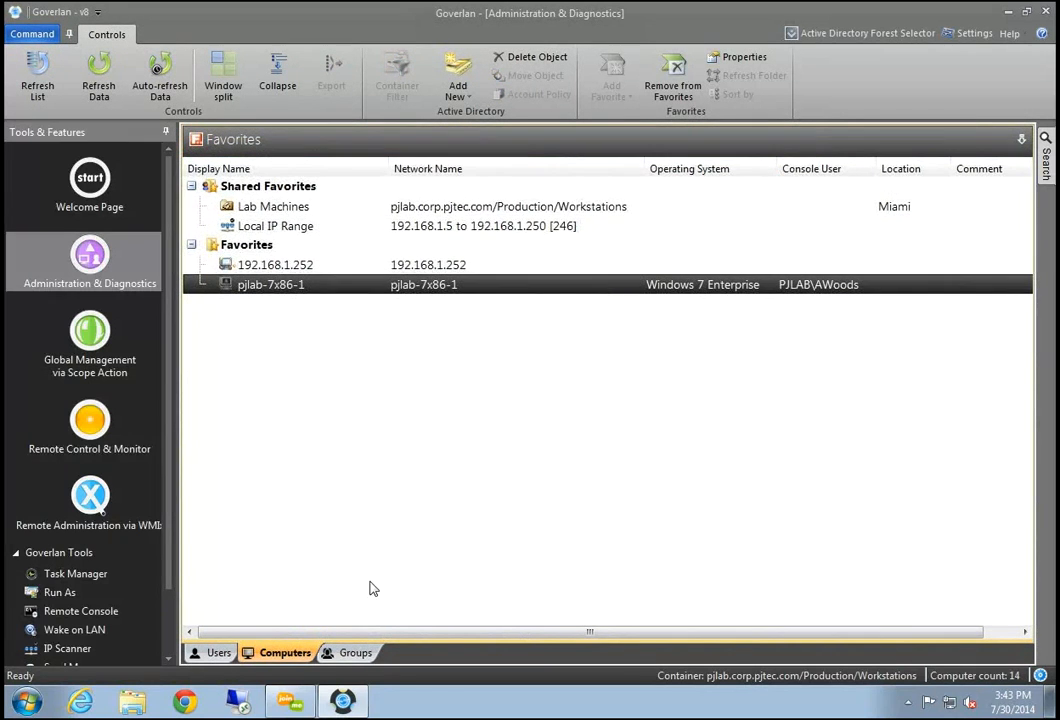
{"action": "left_click_drag", "start_coordinate": [390, 632], "coordinate": [371, 599]}
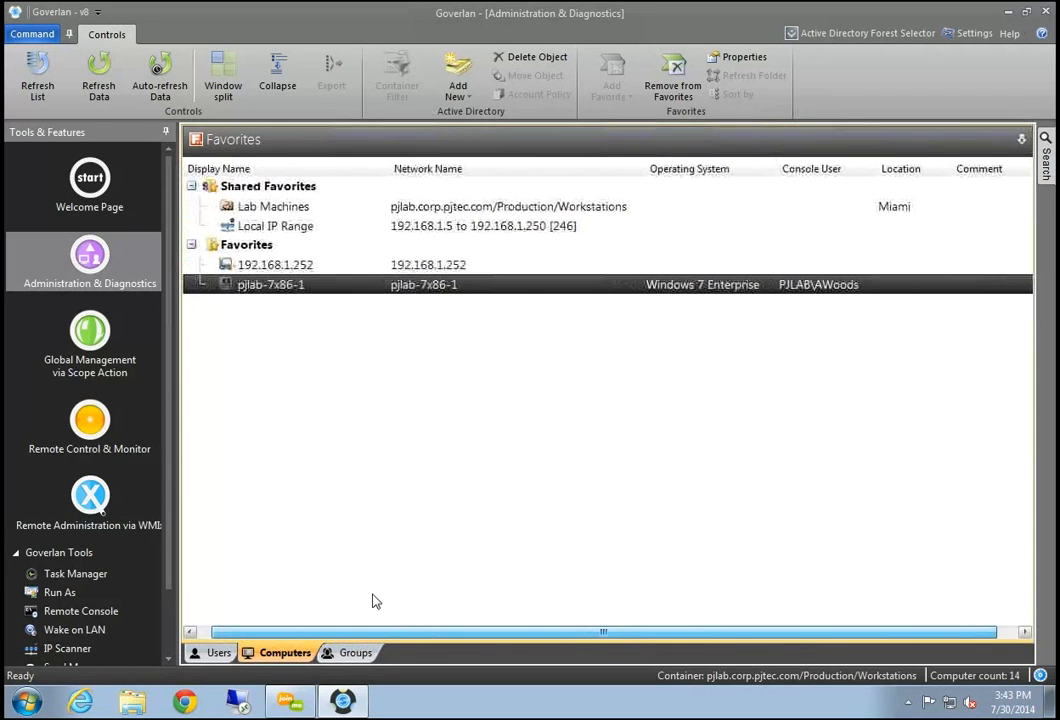
Show the IP Address column in the Favorites list
{"action": "left_click", "coordinate": [379, 168]}
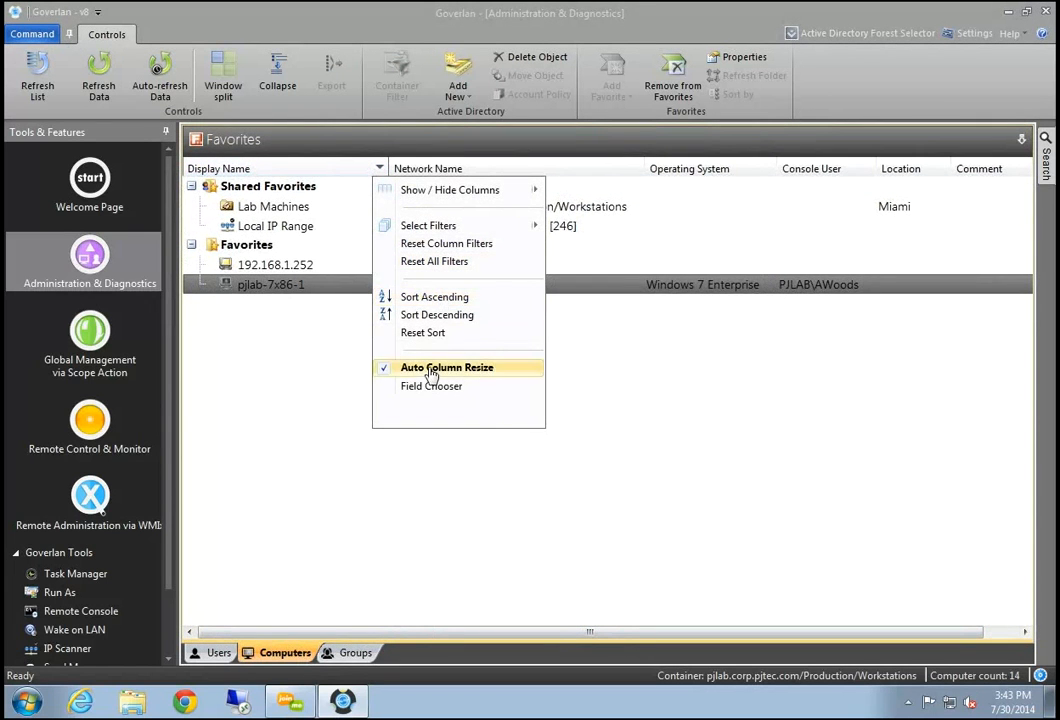
{"action": "mouse_move", "coordinate": [450, 226]}
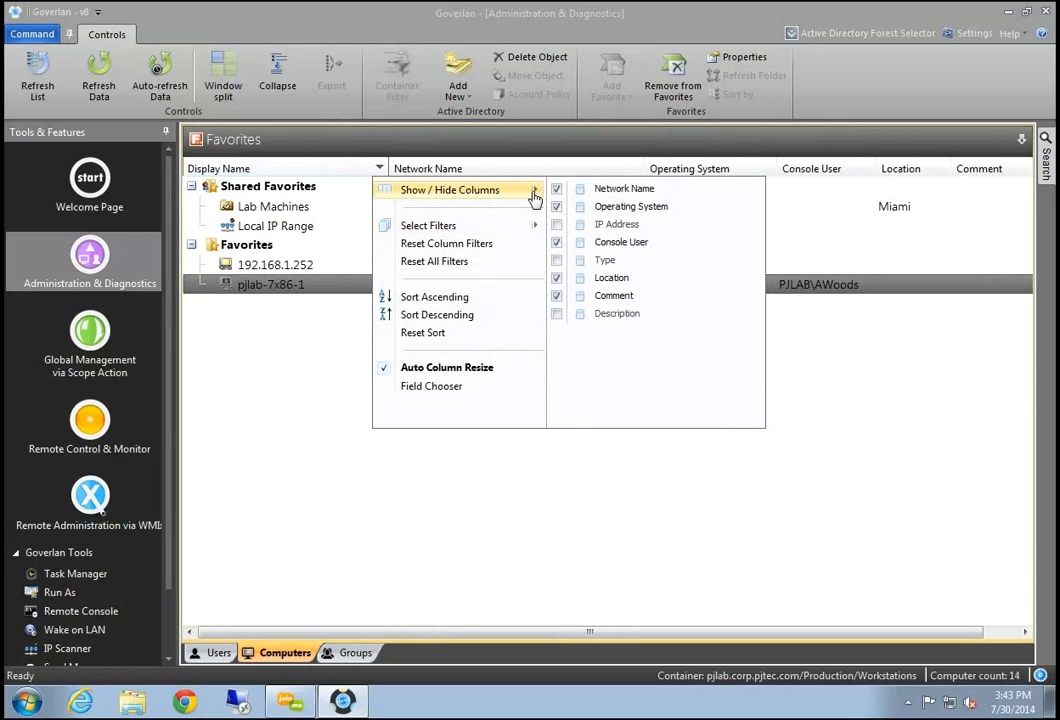
{"action": "left_click", "coordinate": [558, 226]}
{"action": "left_click", "coordinate": [815, 506]}
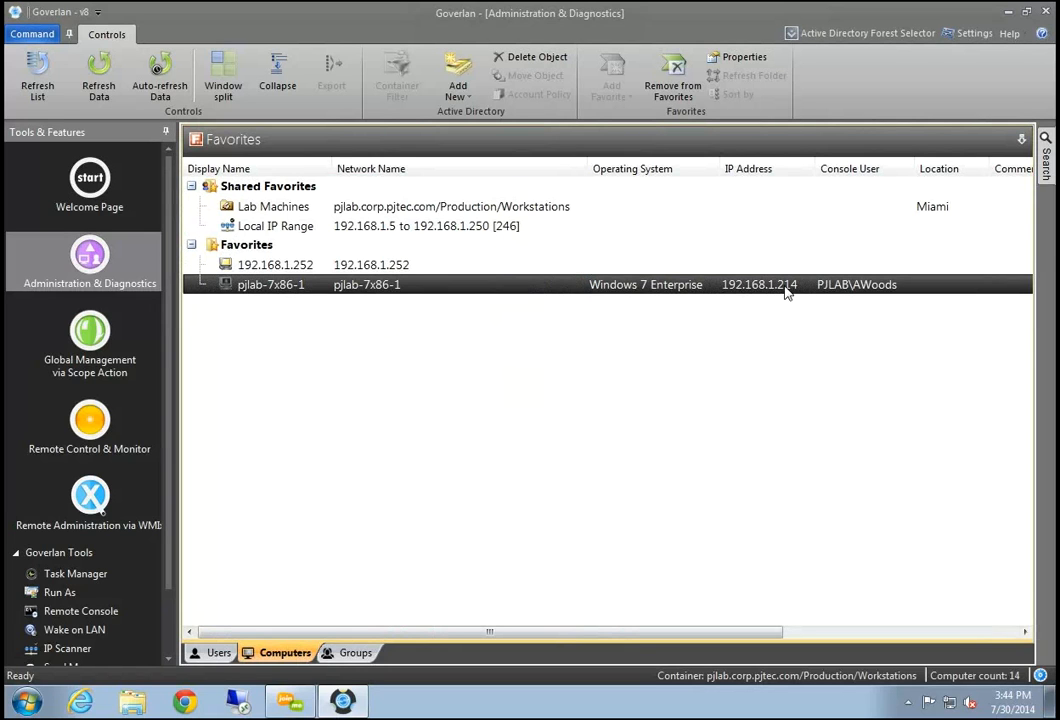
Expand the pjlab-7x86-1 favorite, open its System Information, and review the report down to Network Settings
{"action": "double_click", "coordinate": [275, 291]}
{"action": "double_click", "coordinate": [268, 305]}
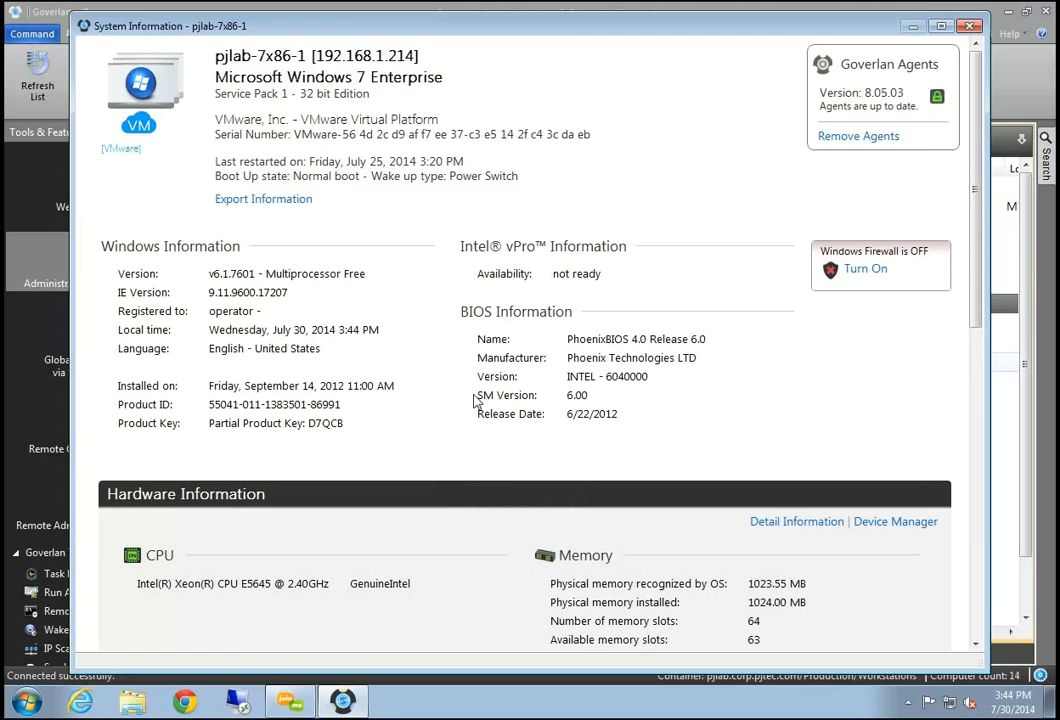
{"action": "scroll", "coordinate": [476, 401], "scroll_direction": "down", "scroll_amount": 3}
{"action": "scroll", "coordinate": [476, 401], "scroll_direction": "down", "scroll_amount": 10}
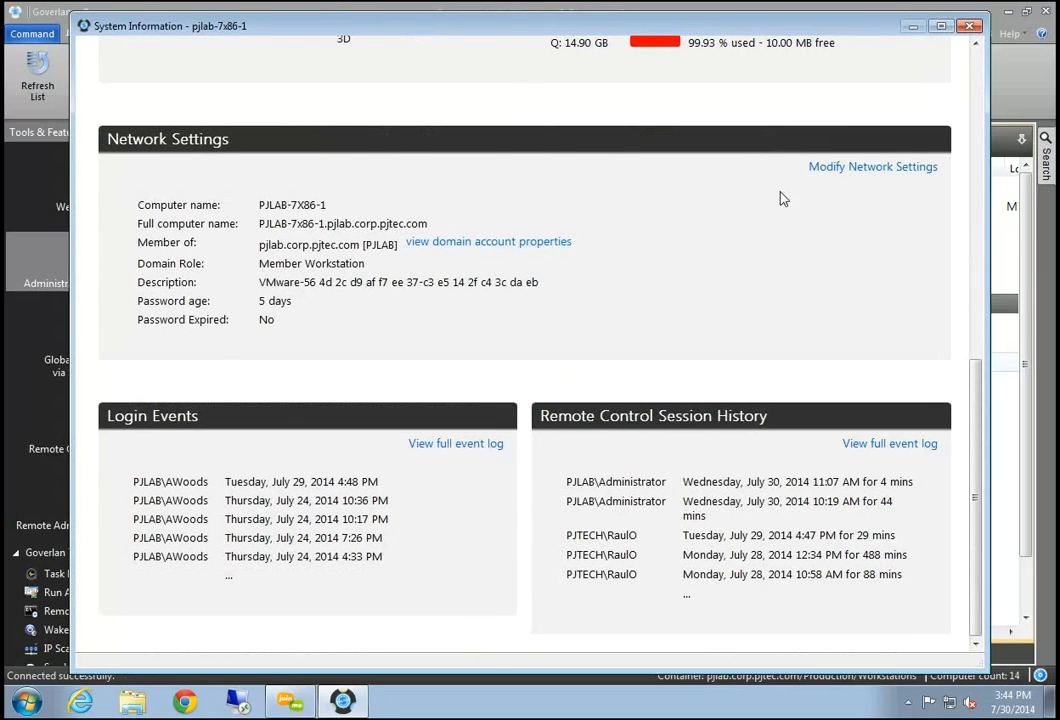
Inspect the Local Area Connection's adapter and IP settings through the computer's network settings, then close both dialogs
{"action": "left_click", "coordinate": [826, 169]}
{"action": "double_click", "coordinate": [306, 392]}
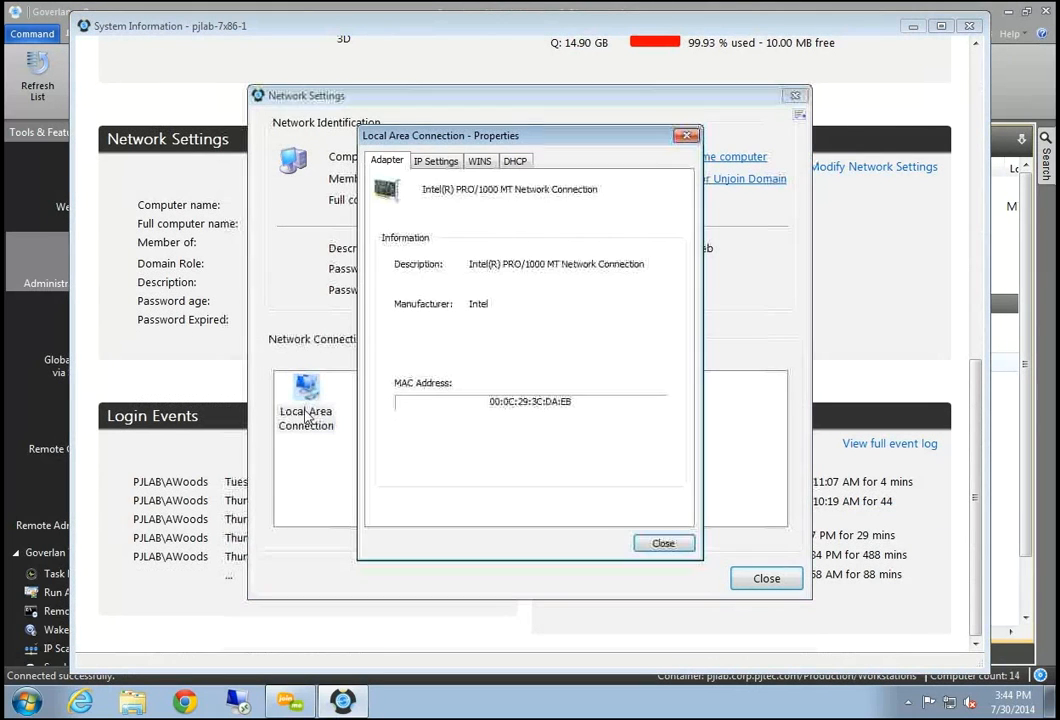
{"action": "left_click", "coordinate": [436, 161]}
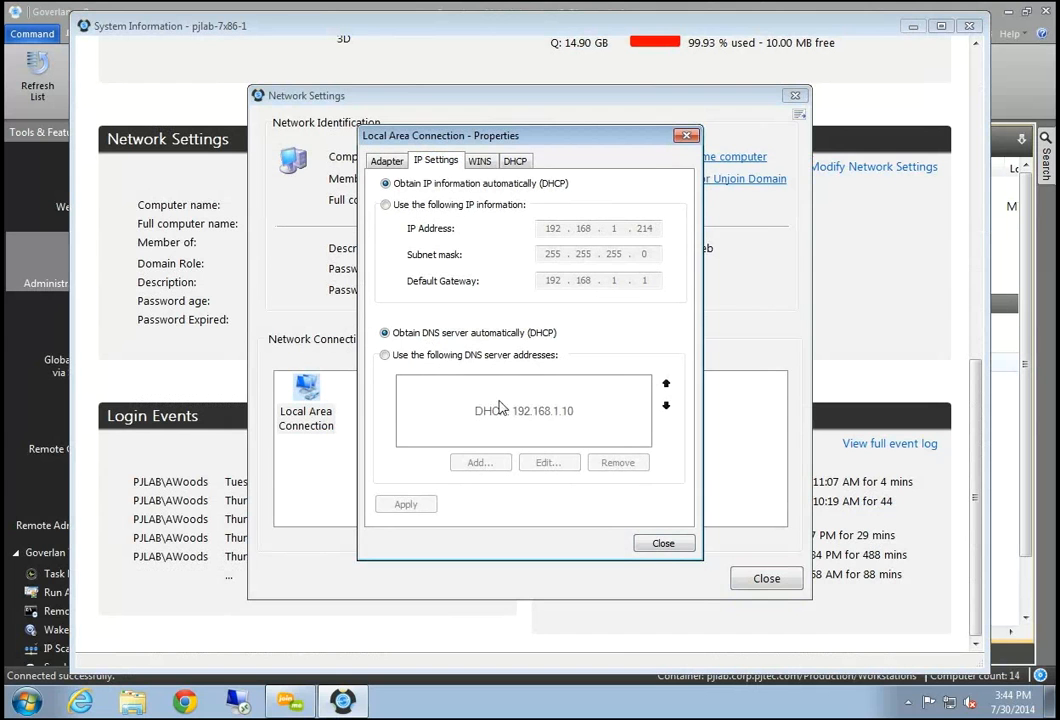
{"action": "left_click", "coordinate": [663, 543]}
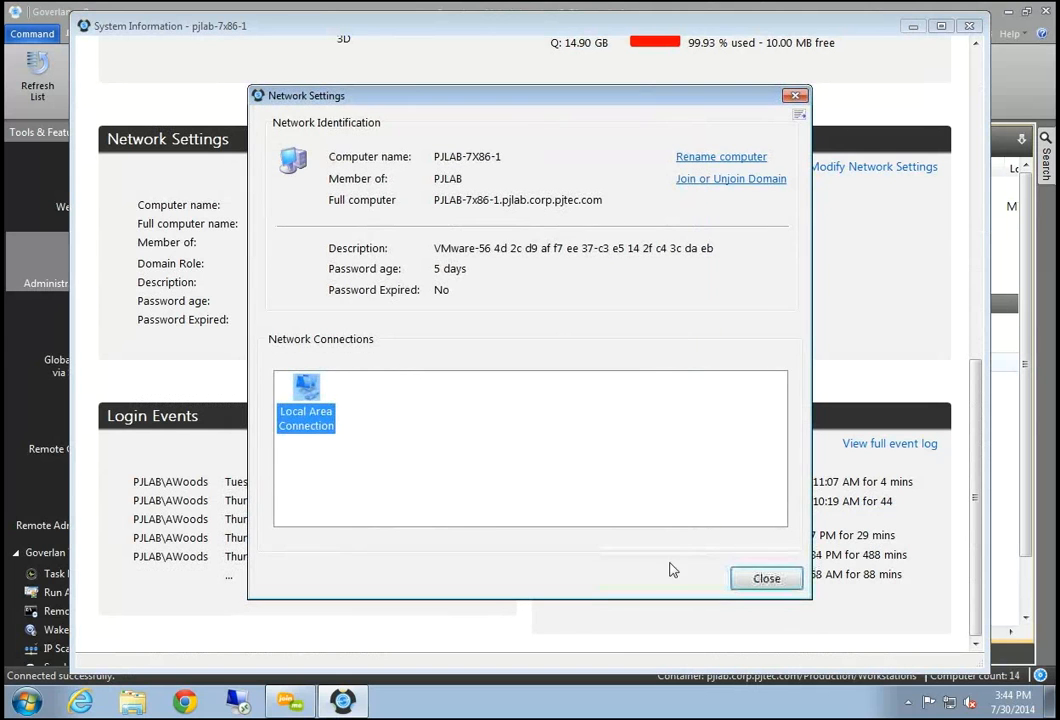
{"action": "left_click", "coordinate": [766, 579]}
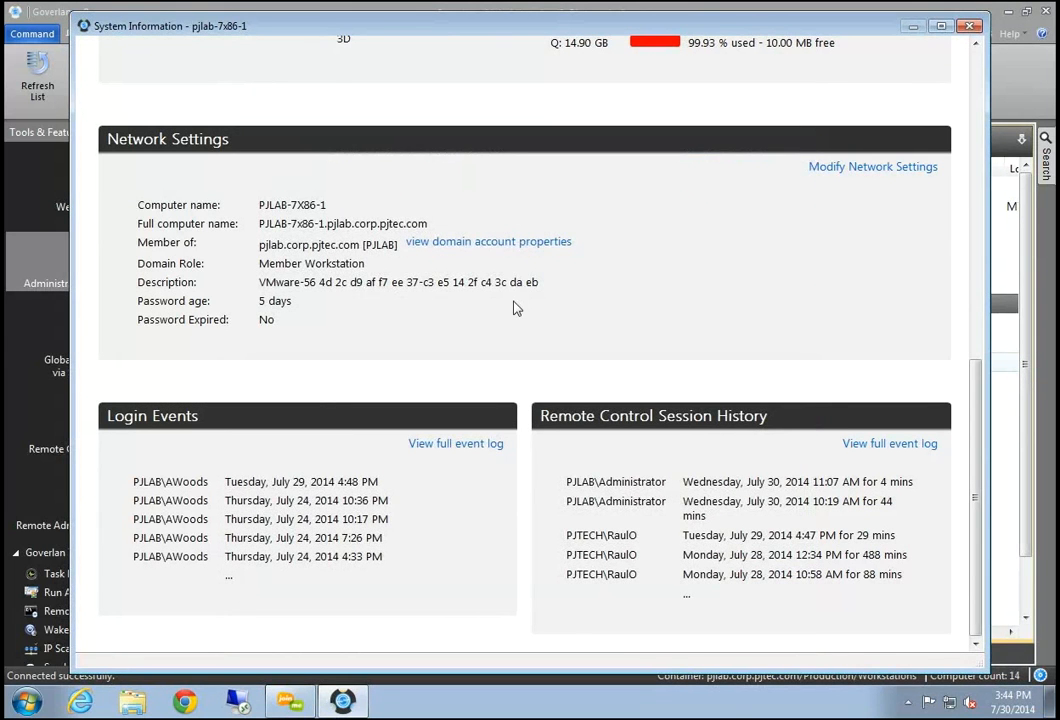
Close the System Information window and select pjlab-7x86-1 in the Favorites list
{"action": "left_click_drag", "start_coordinate": [260, 25], "coordinate": [128, 121]}
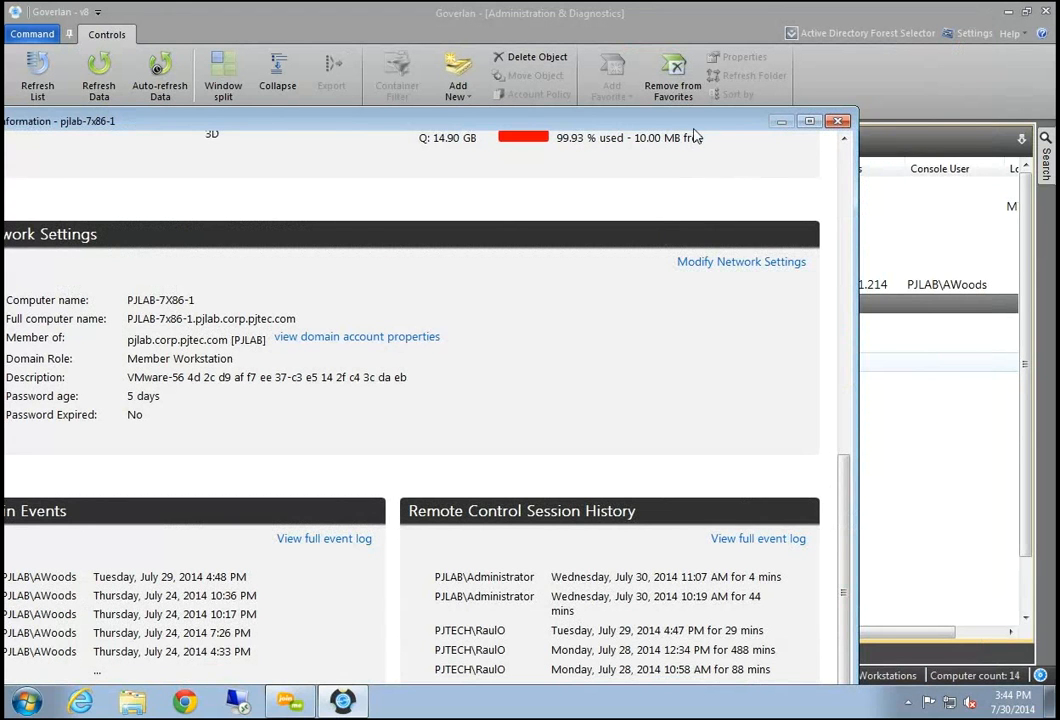
{"action": "key", "text": "alt+F4"}
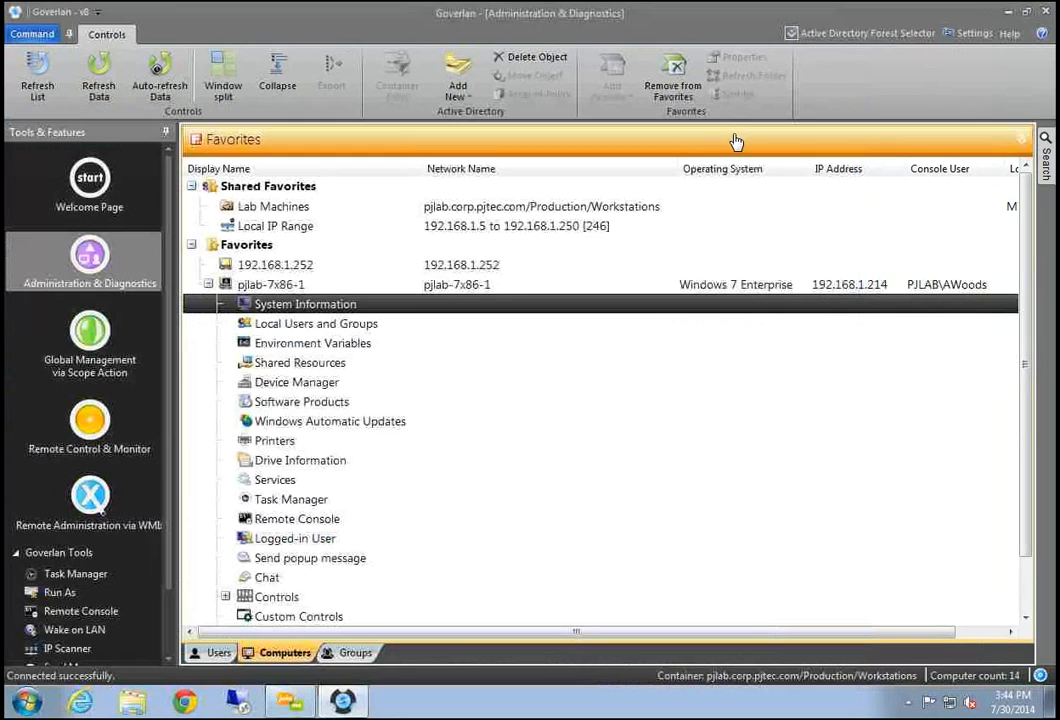
{"action": "left_click", "coordinate": [405, 288]}
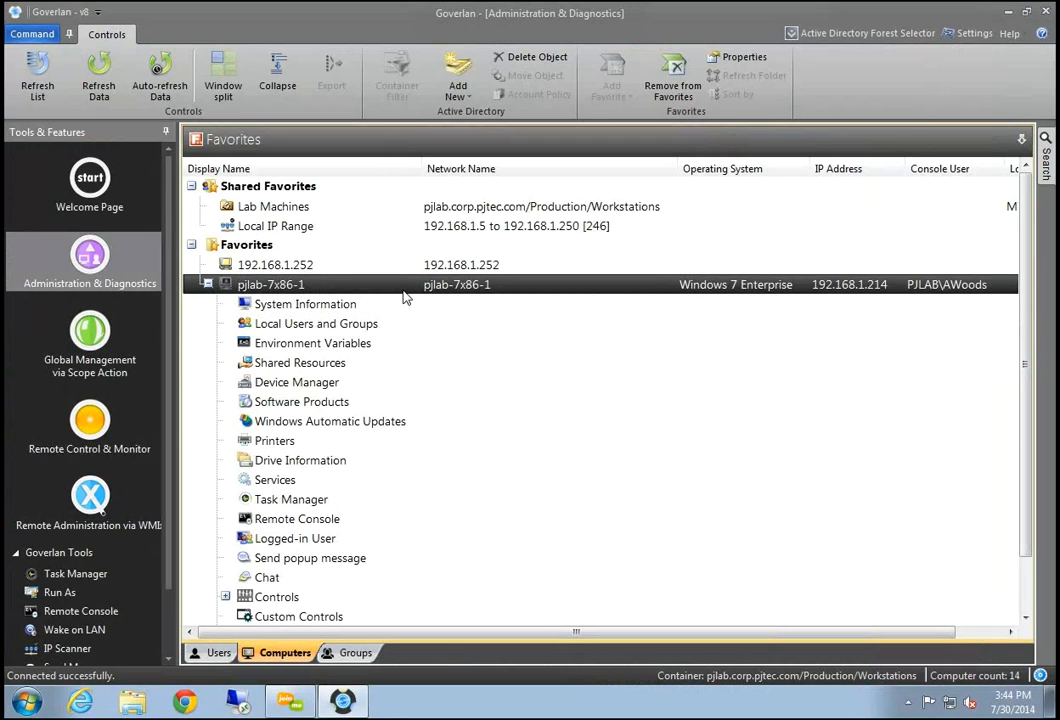